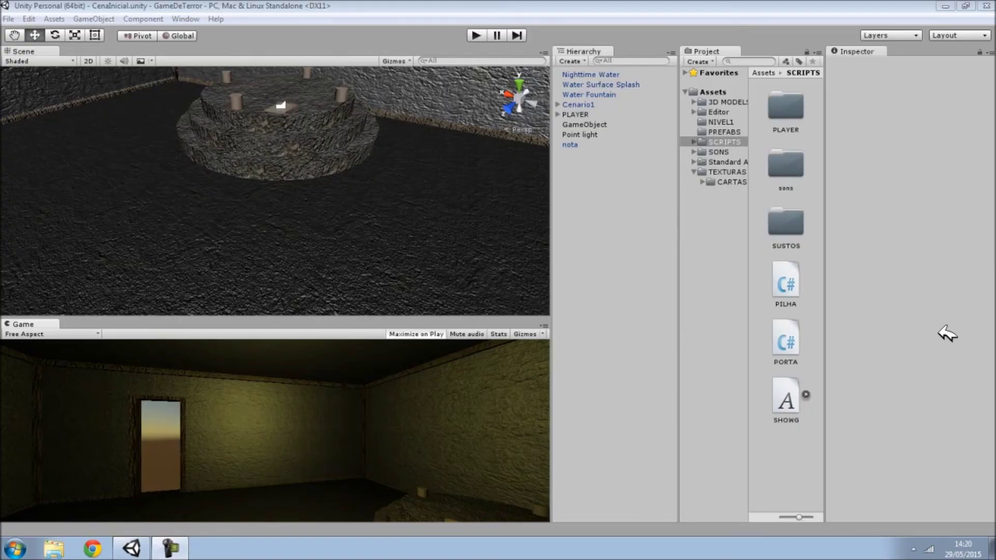
Orbit the scene camera around the room to view the door wall, corner and fountain
click(559, 257)
mouse_move(474, 204)
right_down()
mouse_move(335, 213)
mouse_move(591, 158)
mouse_move(285, 185)
mouse_move(195, 153)
right_up()
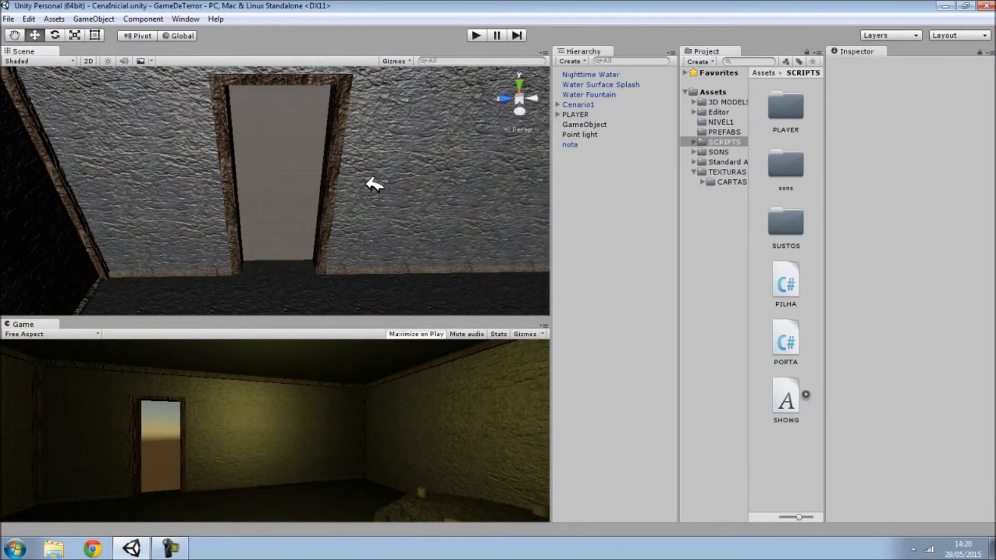
right_drag(378, 206, 496, 202)
right_drag(337, 193, 251, 265)
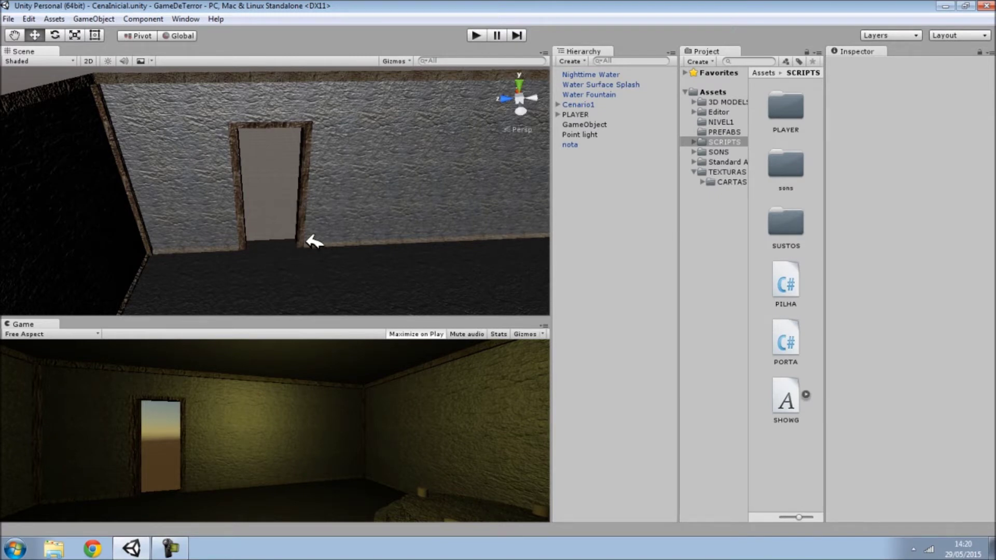
mouse_move(369, 205)
right_down()
mouse_move(568, 200)
mouse_move(385, 213)
right_up()
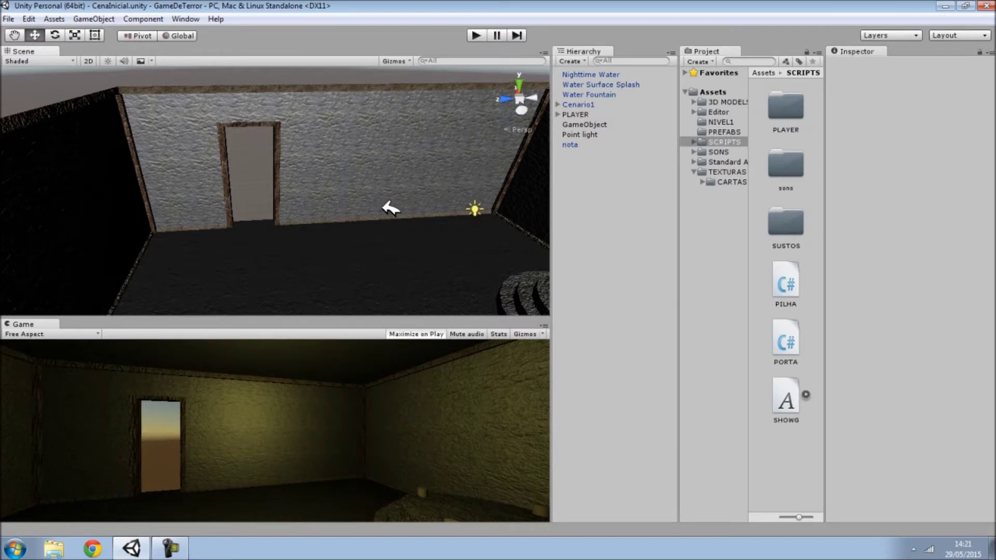
right_drag(391, 208, 386, 149)
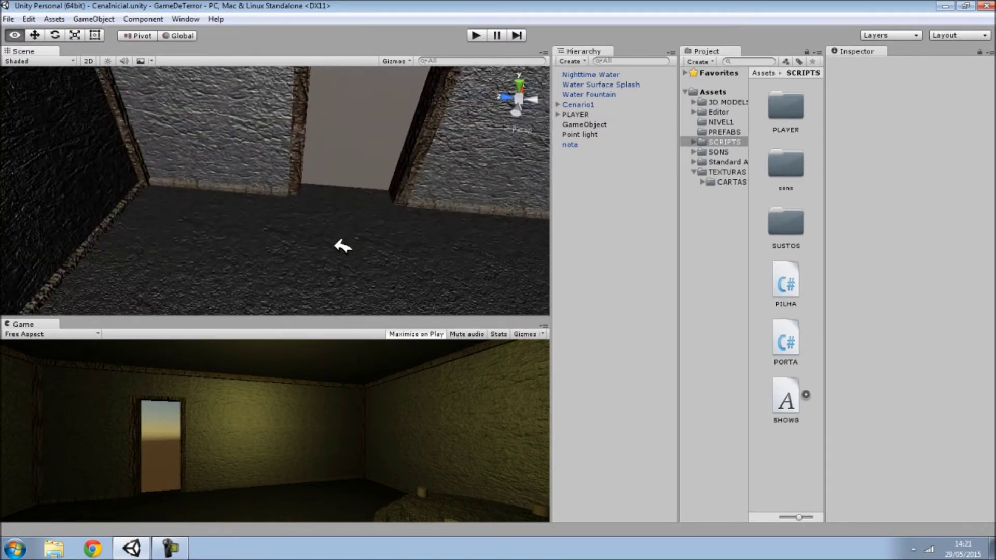
right_drag(386, 149, 339, 243)
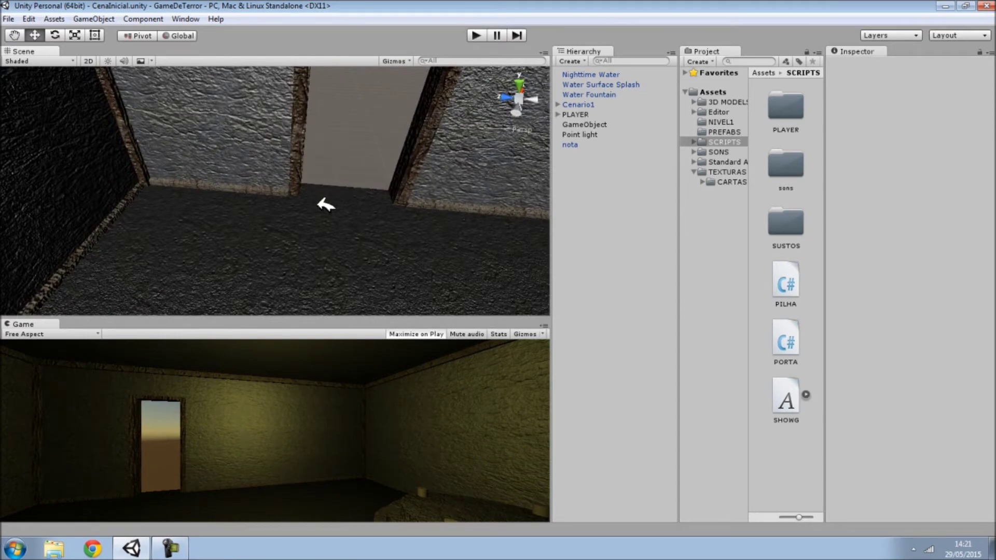
mouse_move(326, 205)
right_down()
mouse_move(246, 151)
mouse_move(486, 75)
mouse_move(251, 130)
mouse_move(458, 114)
right_up()
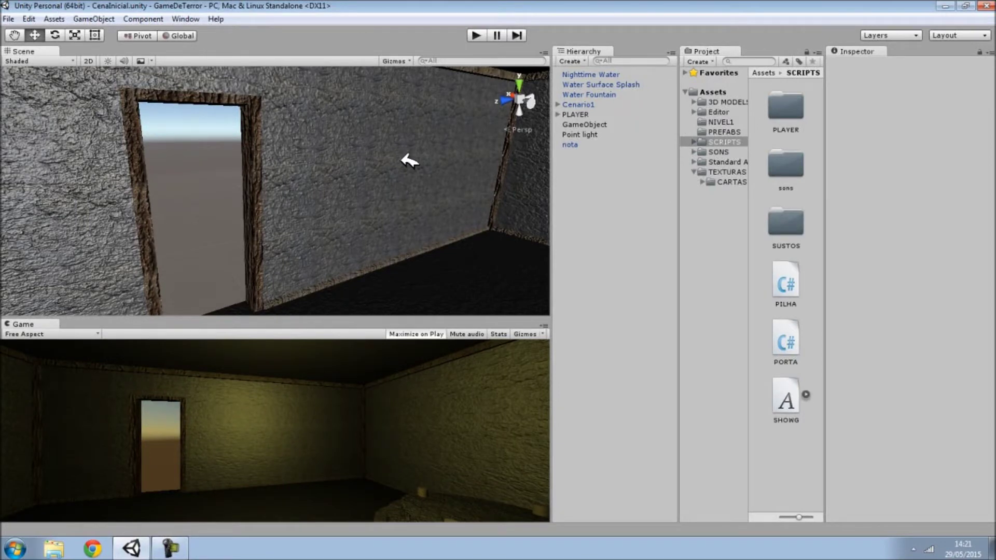
alt+drag(414, 185, 349, 185)
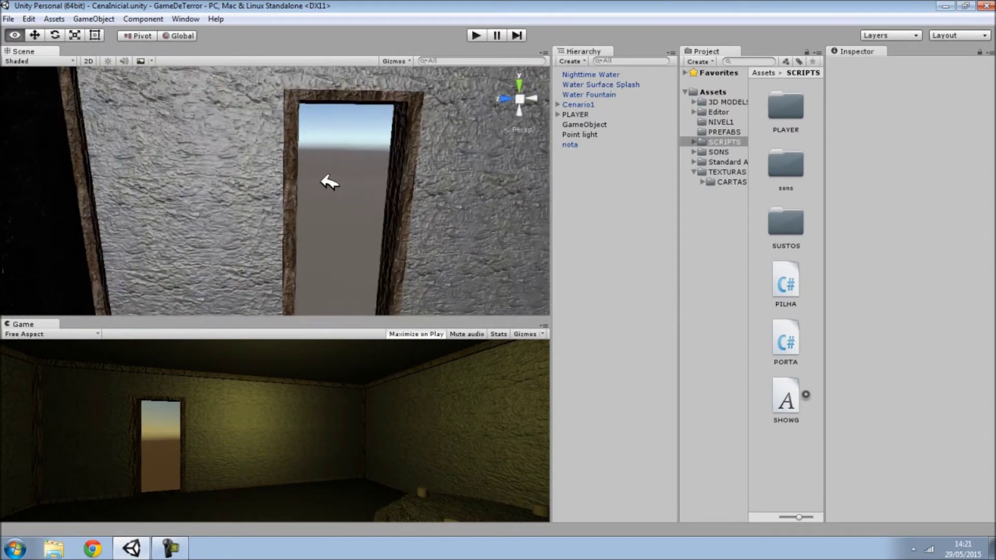
mouse_move(348, 185)
alt+mouse_down()
mouse_move(435, 239)
mouse_move(275, 238)
mouse_move(309, 239)
alt+mouse_up()
drag(486, 177, 471, 123)
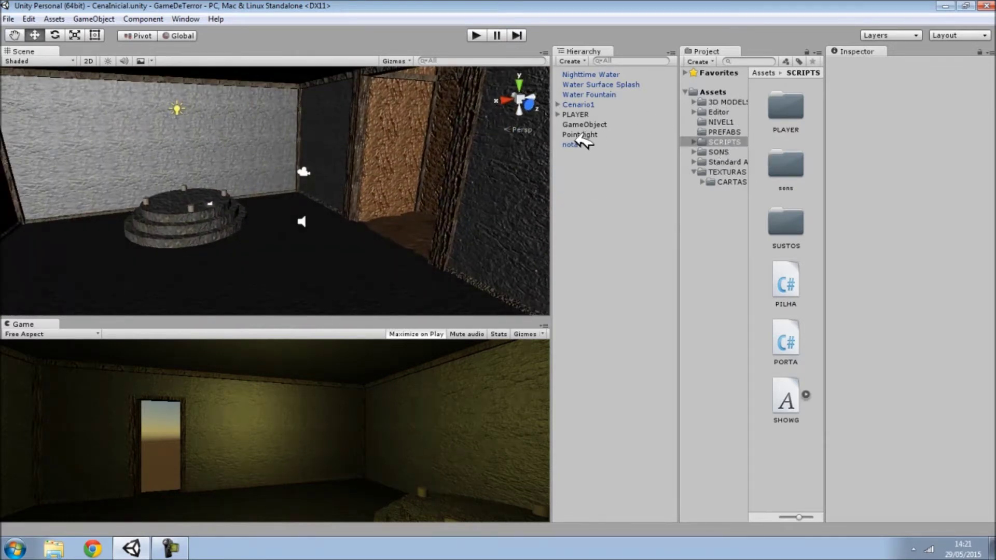
Rename the GameObject to triggerAgua and parent it under Cenario1
double_click(584, 124)
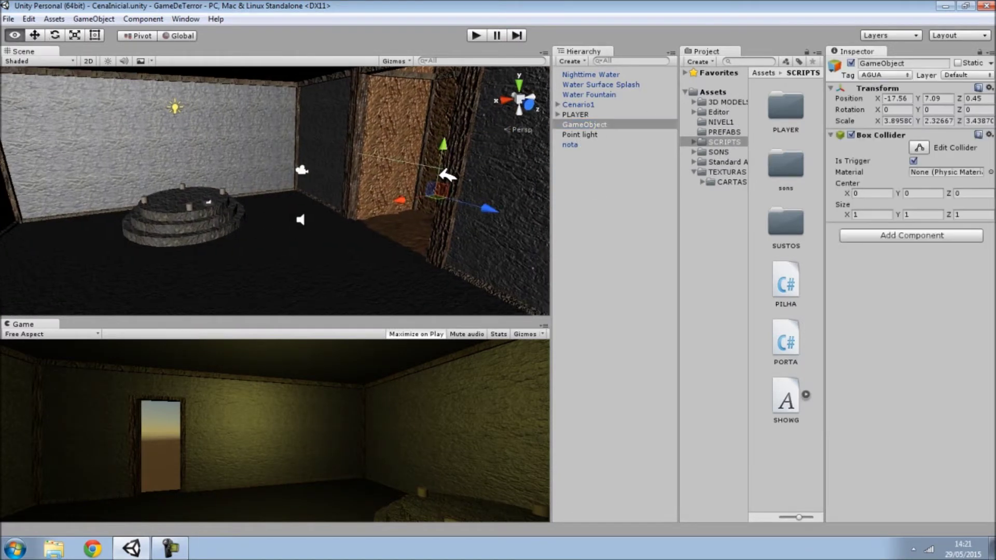
alt+drag(538, 167, 803, 96)
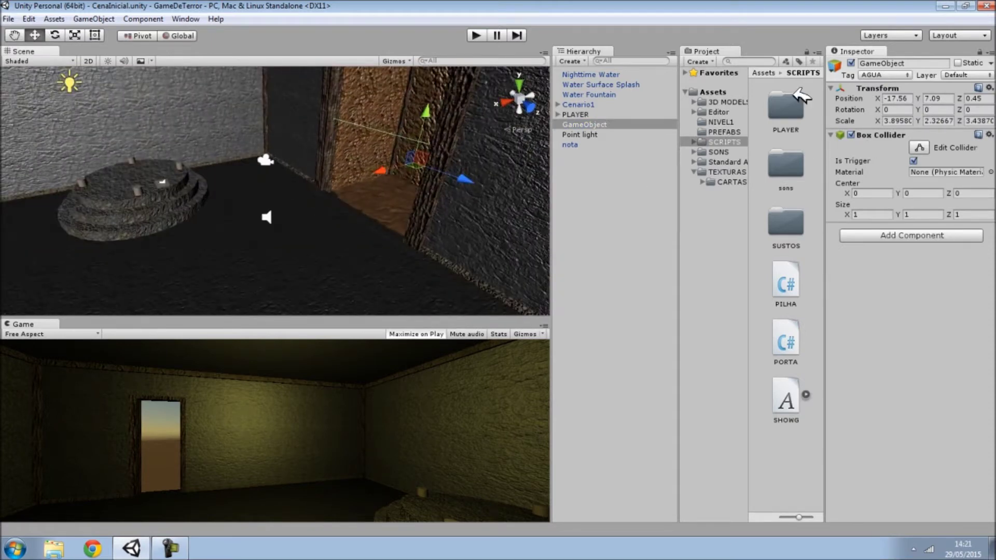
click(602, 125)
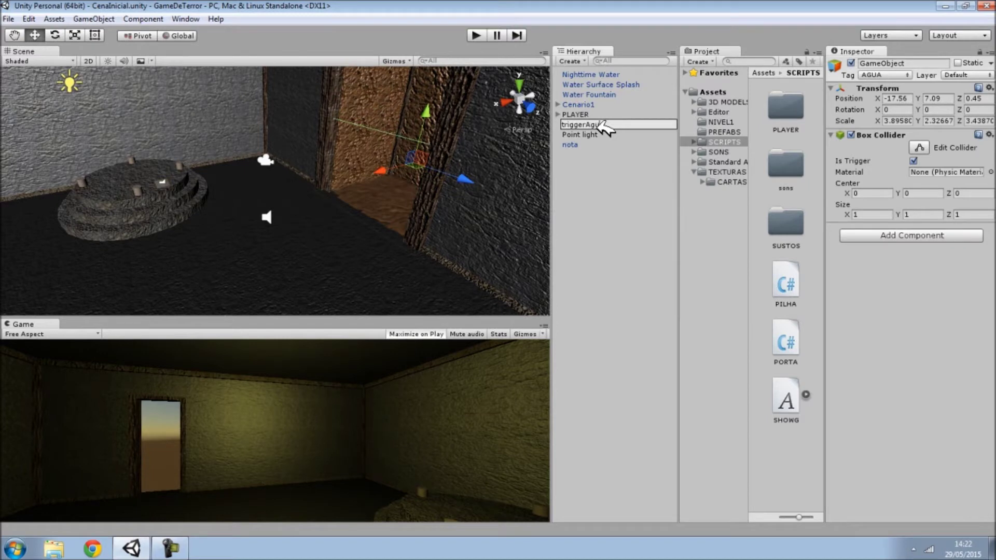
key(Return)
drag(597, 124, 581, 105)
Move the three water objects, starting from Water Fountain, under Cenario1
click(584, 144)
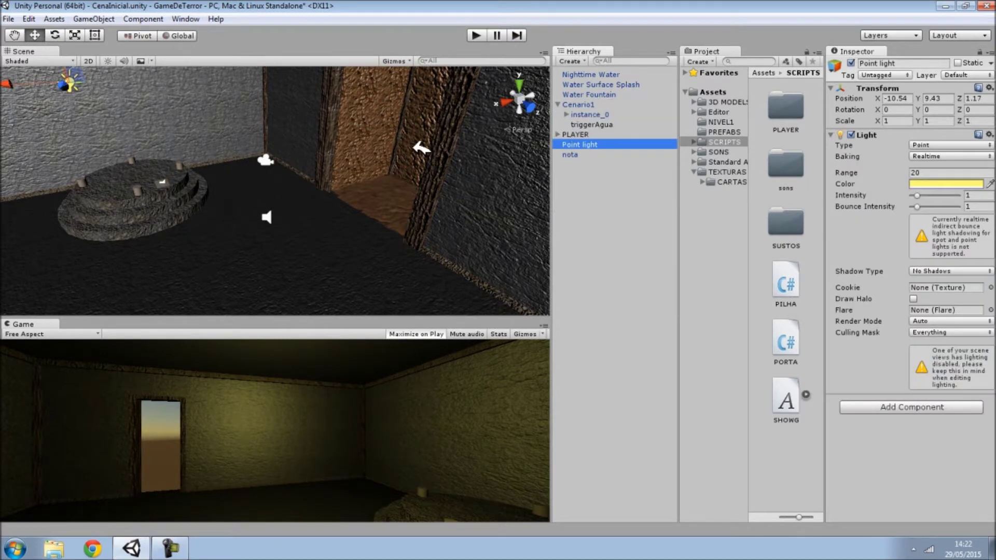
double_click(563, 144)
click(574, 154)
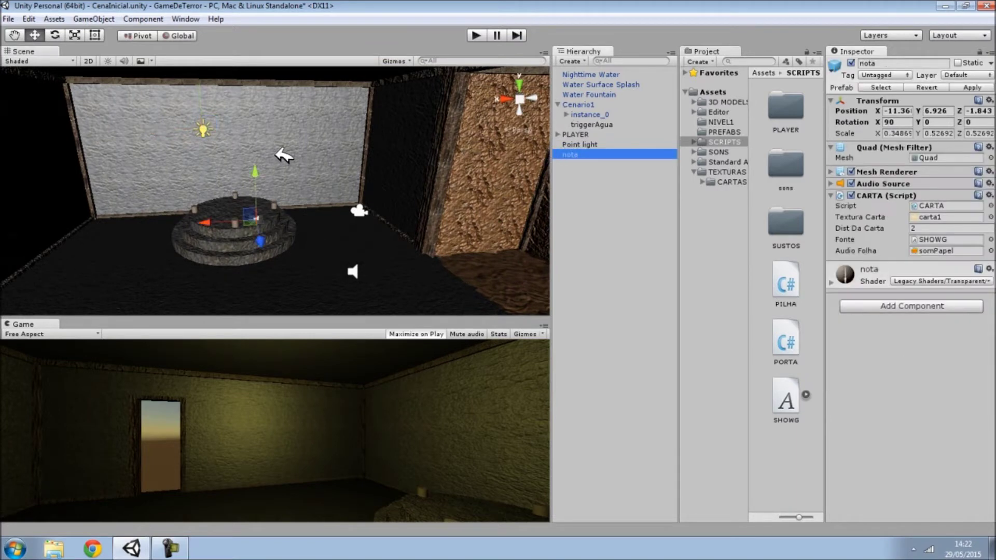
click(581, 94)
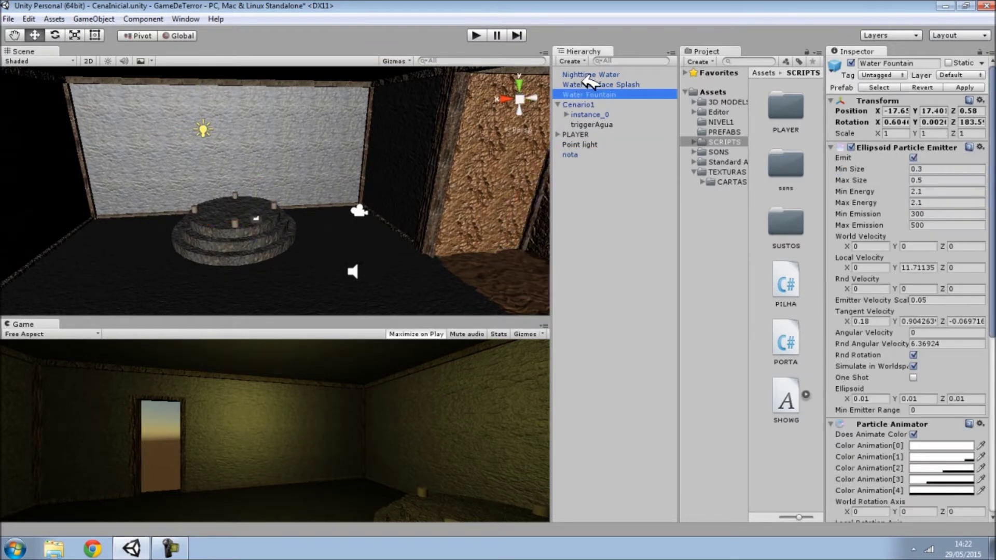
shift+click(589, 74)
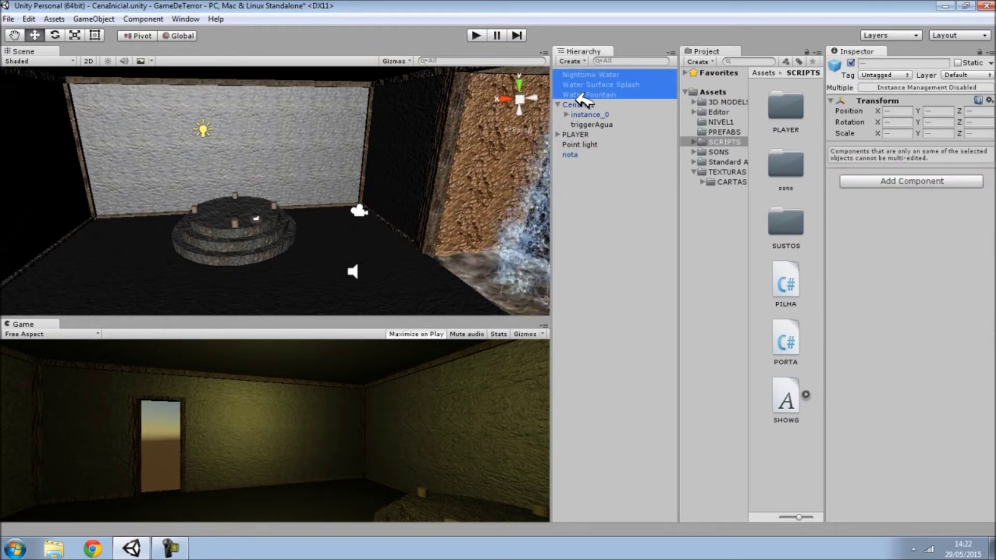
drag(578, 94, 579, 105)
Collapse and frame Cenario1 in the scene view, then browse into the NIVEL1 folder
click(560, 69)
click(559, 73)
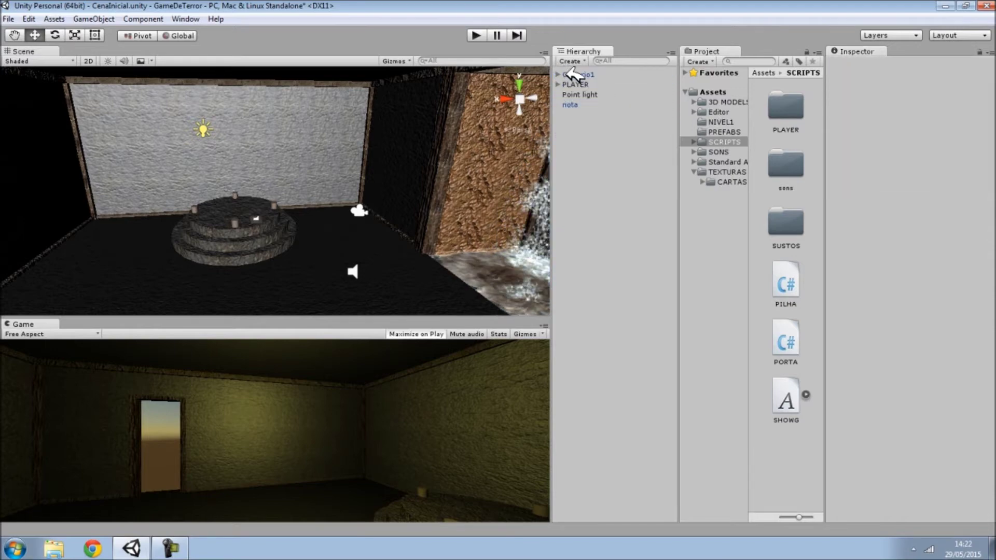
double_click(576, 74)
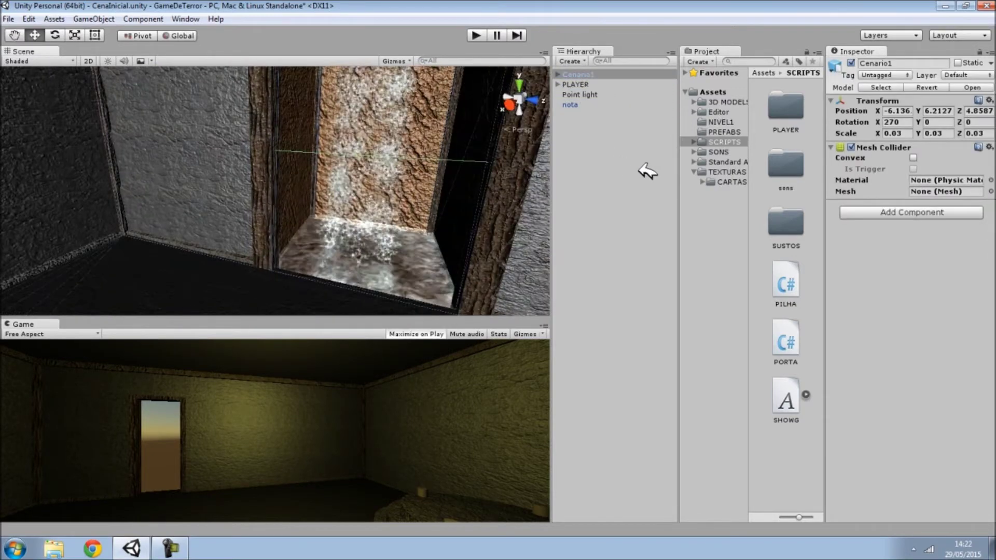
click(645, 167)
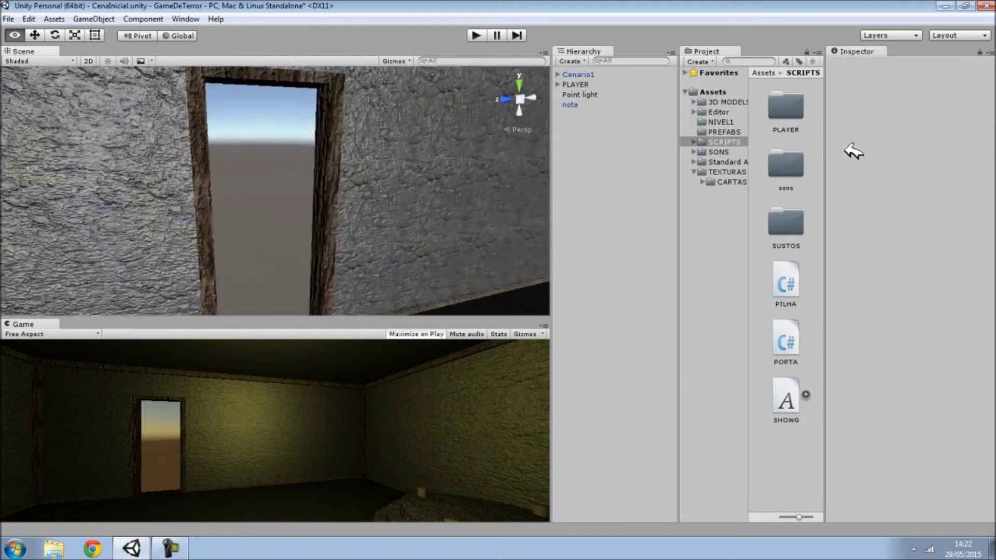
right_drag(869, 171, 879, 192)
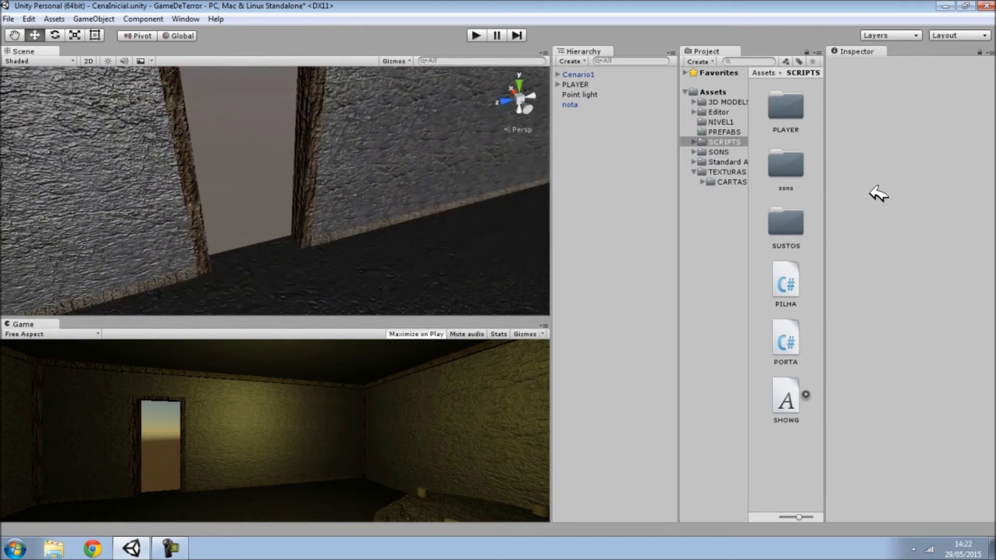
click(721, 122)
Place the Portaa door model from 3D MODELS/PORTA into the scene
click(724, 102)
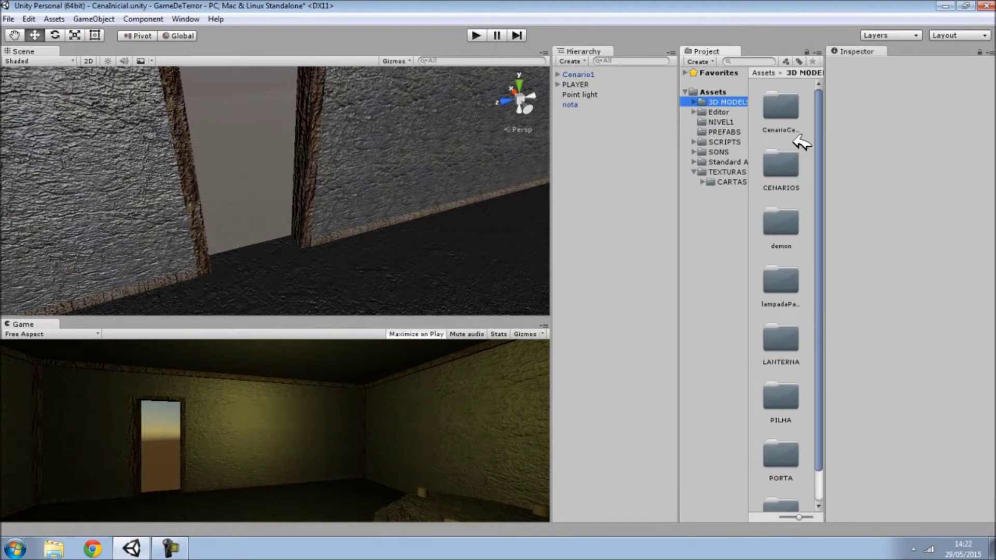
scroll(794, 400, down, 1)
double_click(794, 415)
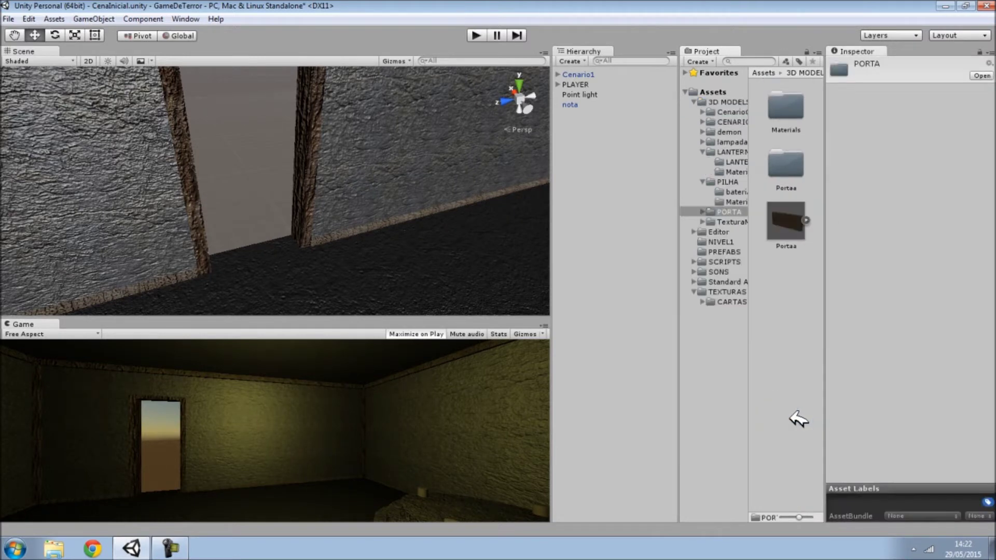
drag(794, 228, 262, 244)
Scale the door to 0.03 on X, Y and Z and slide it into the doorway
click(893, 134)
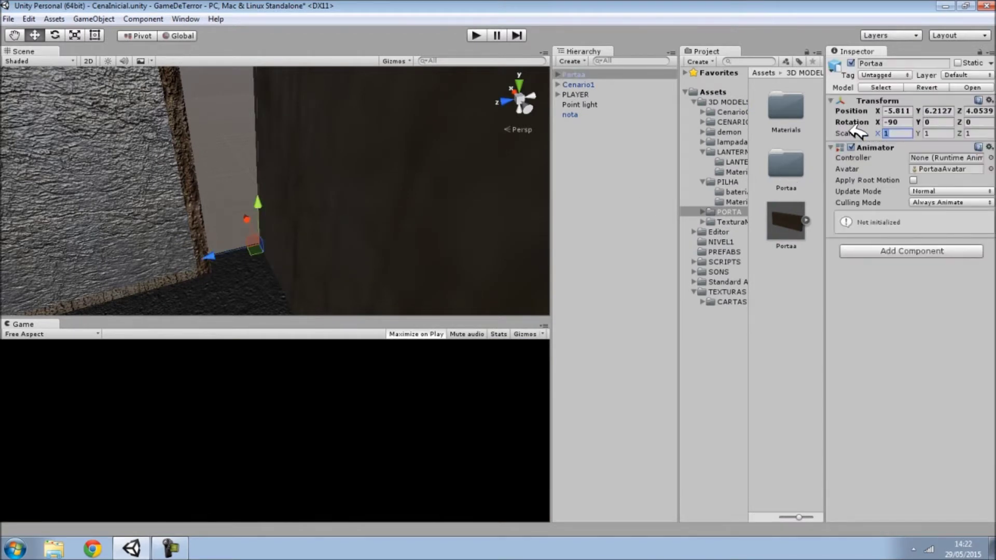
text(0.03)
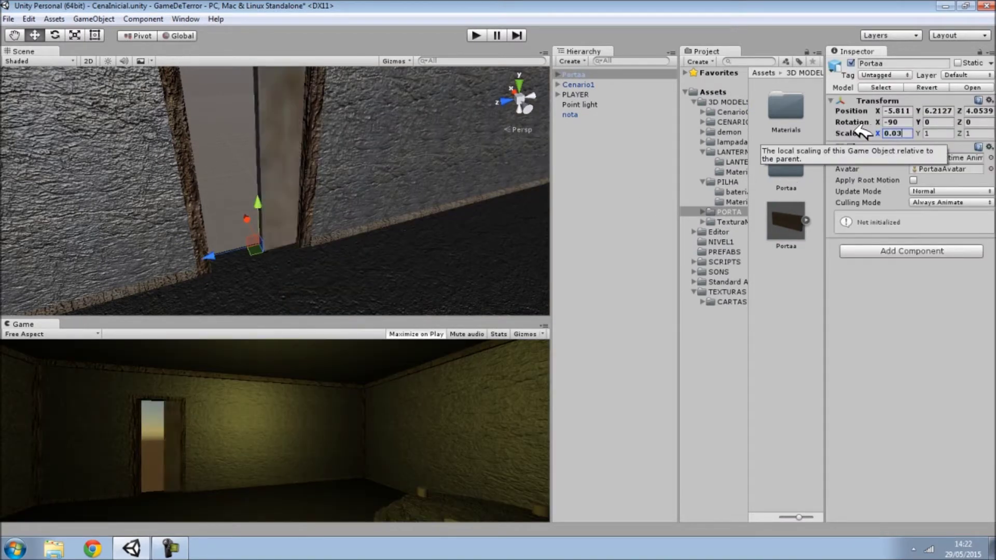
click(934, 134)
text(0.03)
click(976, 133)
text(0.03)
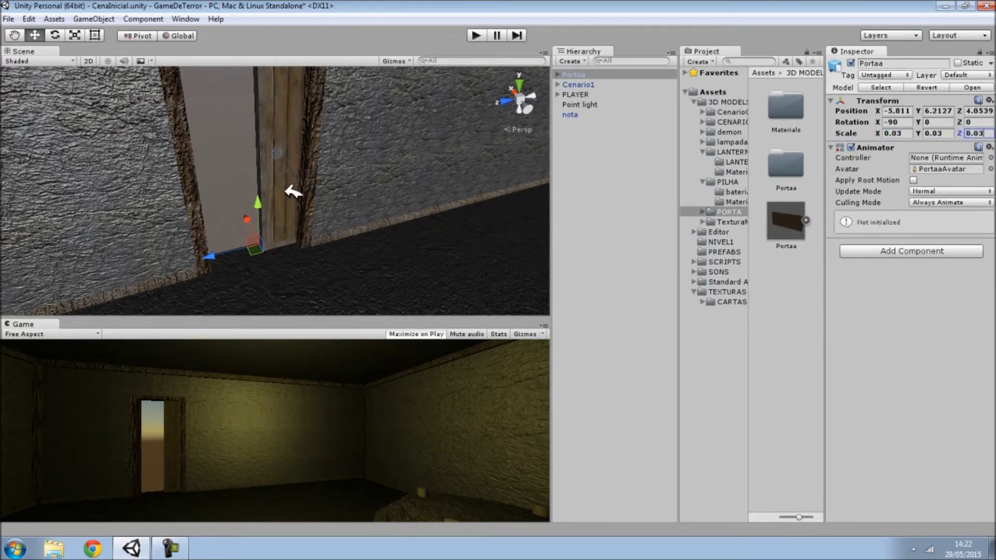
mouse_move(243, 253)
mouse_down()
mouse_move(251, 256)
mouse_move(360, 118)
mouse_up()
right_drag(358, 119, 657, 144)
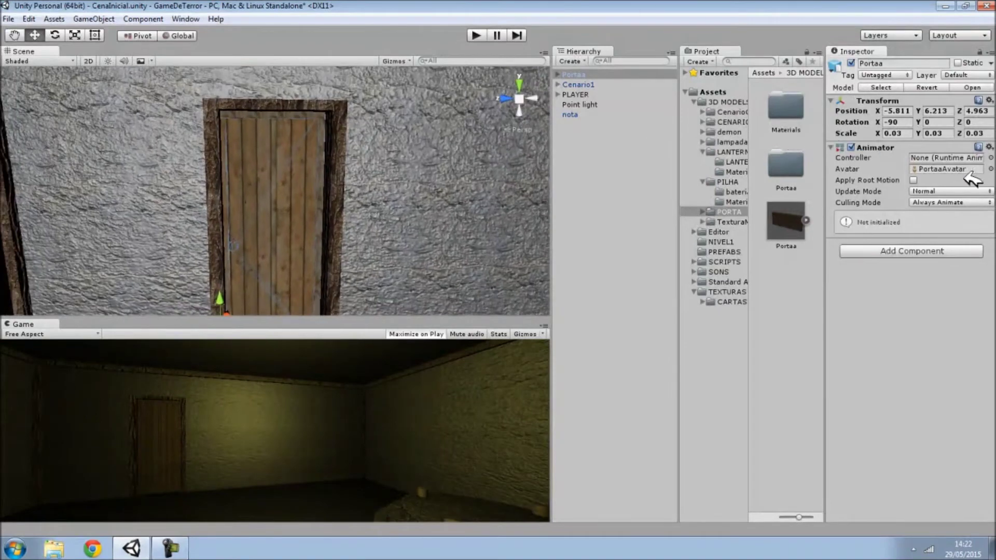
click(990, 148)
Remove the door's Animator and nudge it to Y 6.208, Z 4.859 inside the doorway frame
click(921, 234)
mouse_move(490, 214)
right_down()
mouse_move(389, 216)
mouse_move(257, 286)
right_up()
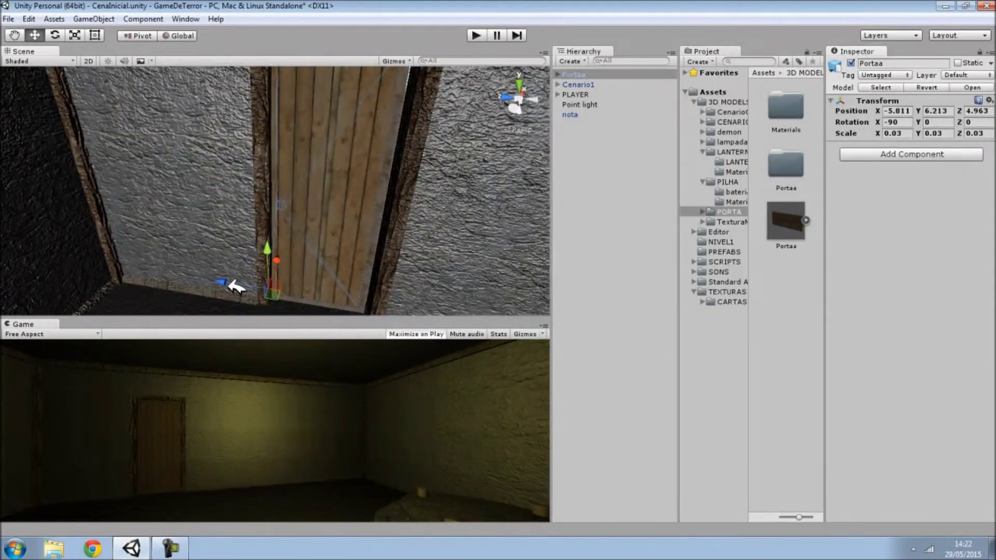
drag(236, 287, 240, 294)
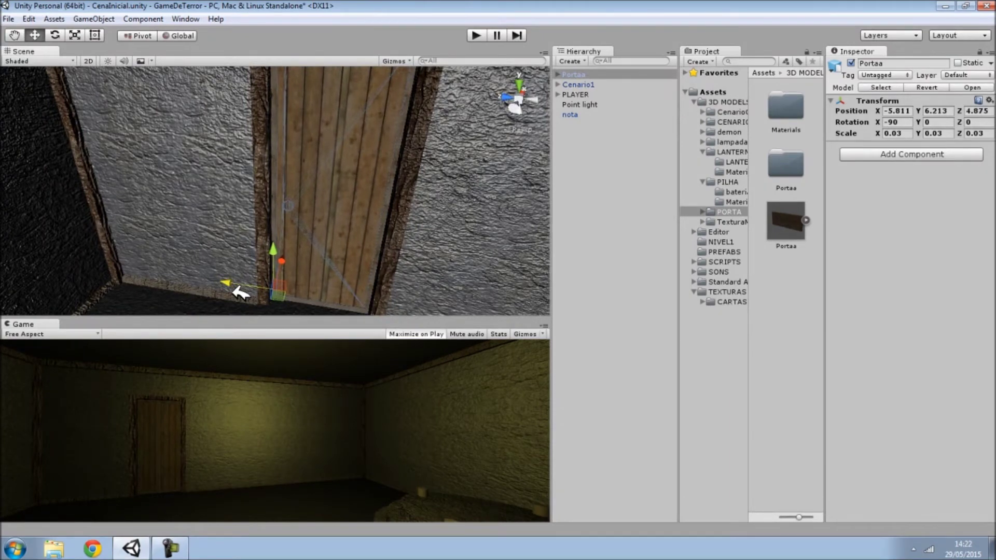
mouse_move(275, 273)
right_down()
mouse_move(73, 292)
mouse_move(306, 206)
right_up()
drag(397, 195, 382, 195)
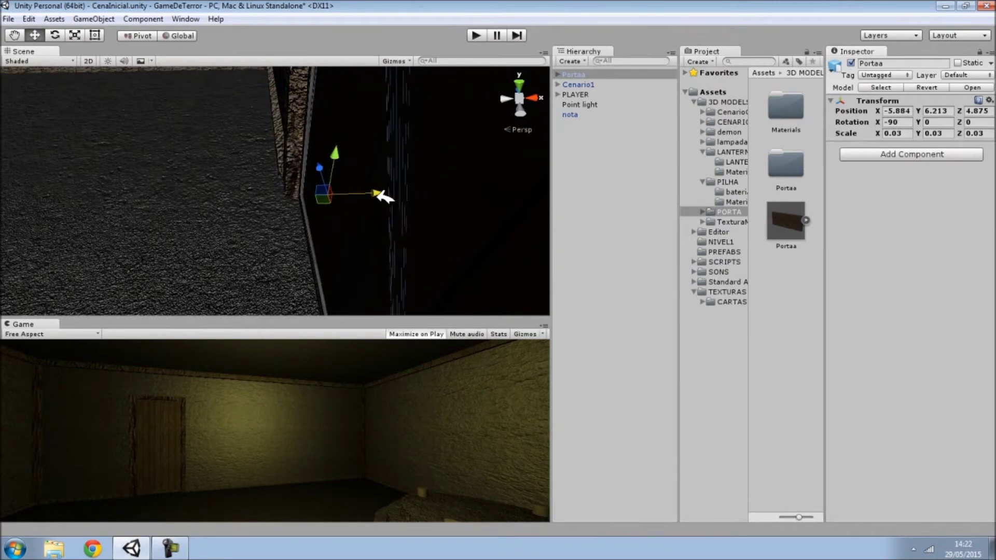
right_drag(382, 201, 600, 63)
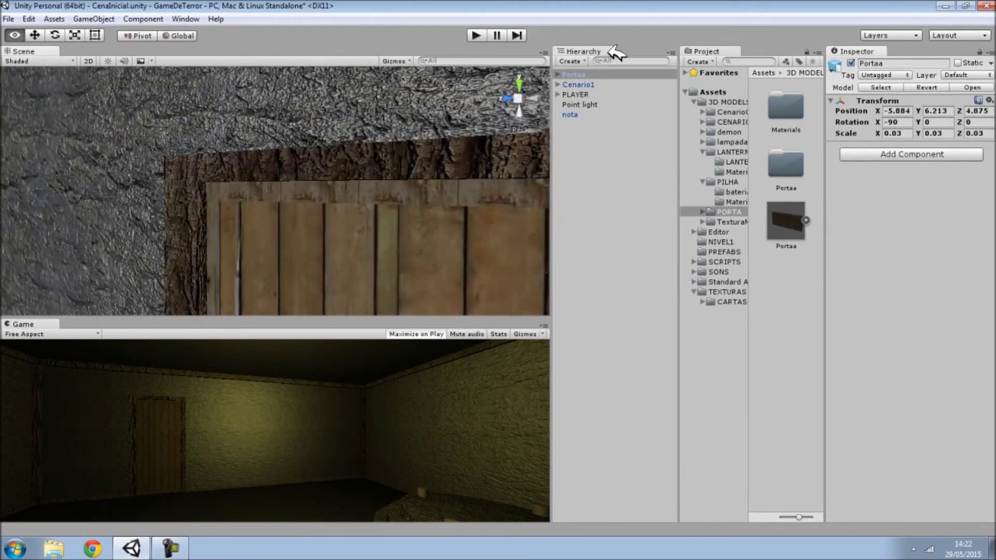
mouse_move(600, 62)
right_down()
mouse_move(714, 104)
mouse_move(716, 73)
right_up()
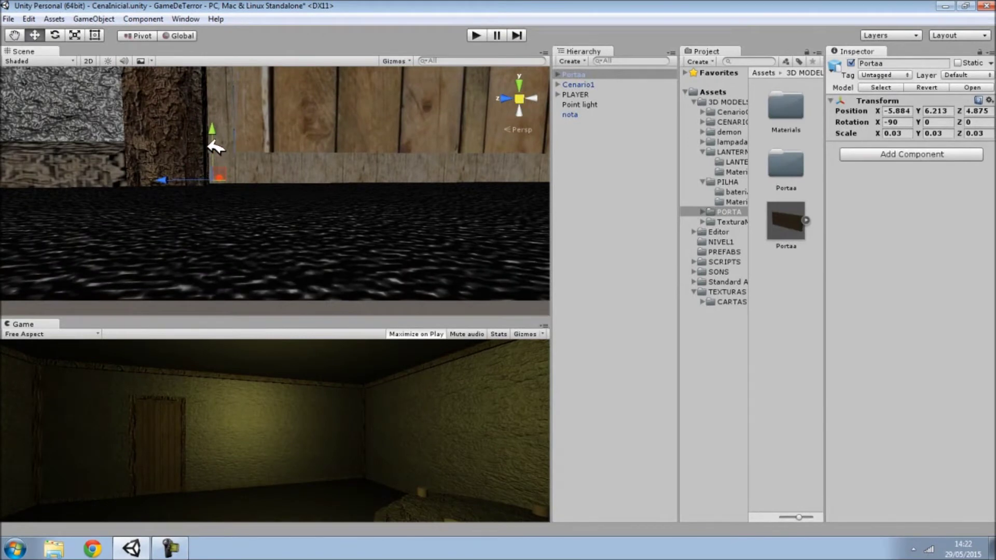
drag(220, 129, 223, 130)
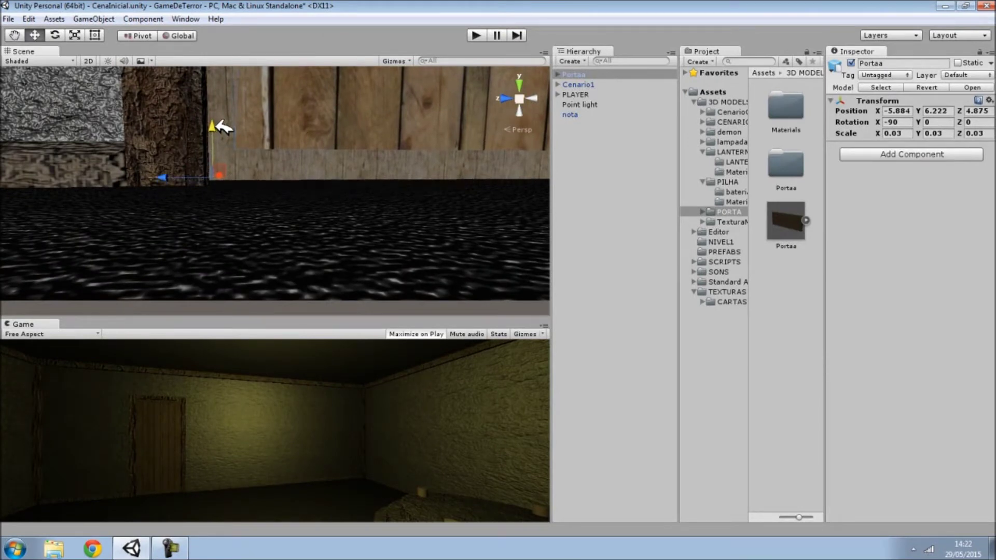
drag(178, 183, 178, 183)
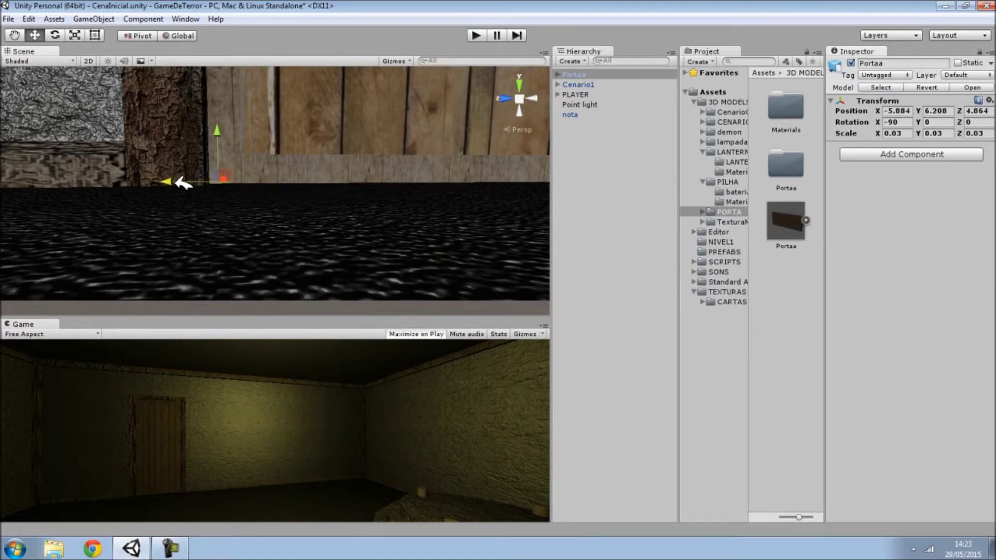
right_drag(183, 183, 261, 149)
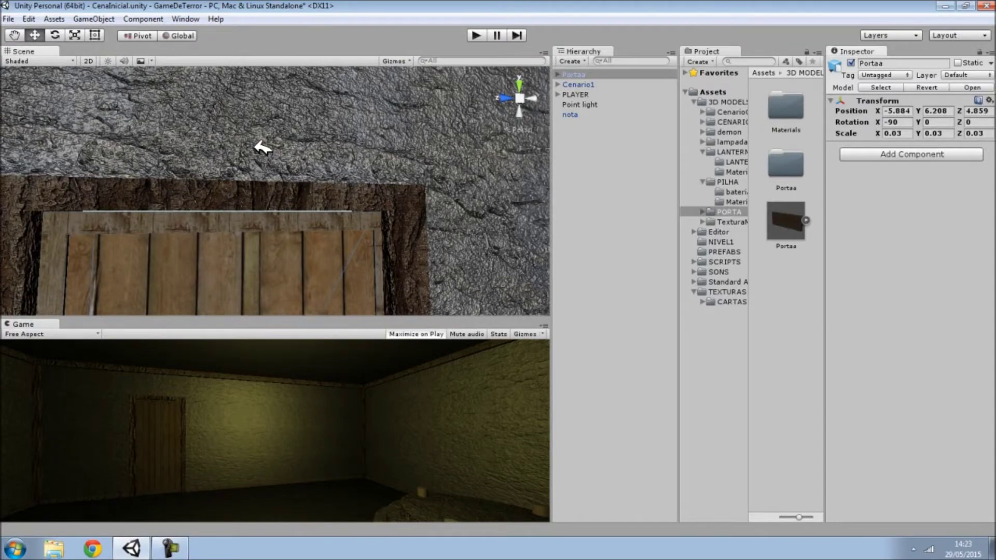
right_drag(269, 149, 290, 278)
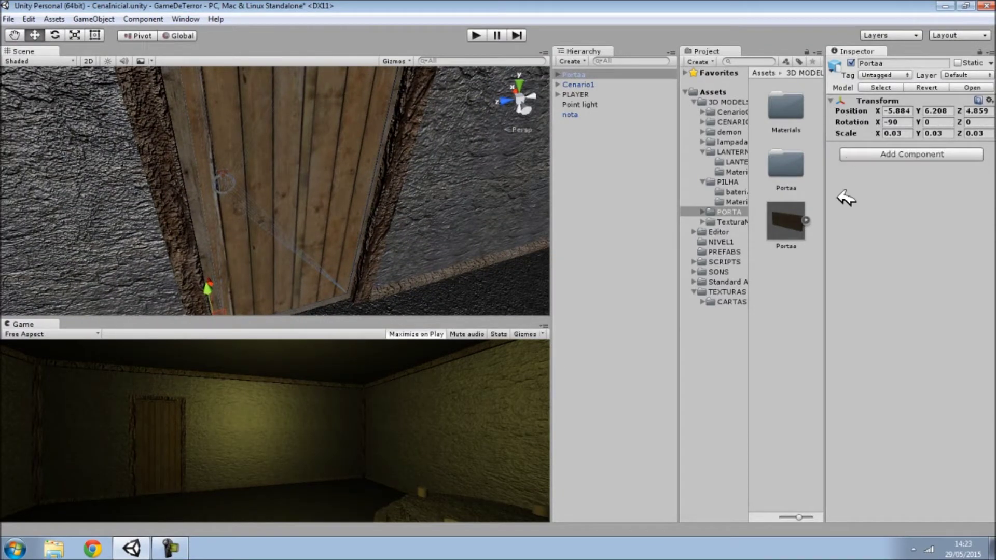
Add a Box Collider component to the Portaa door
click(889, 154)
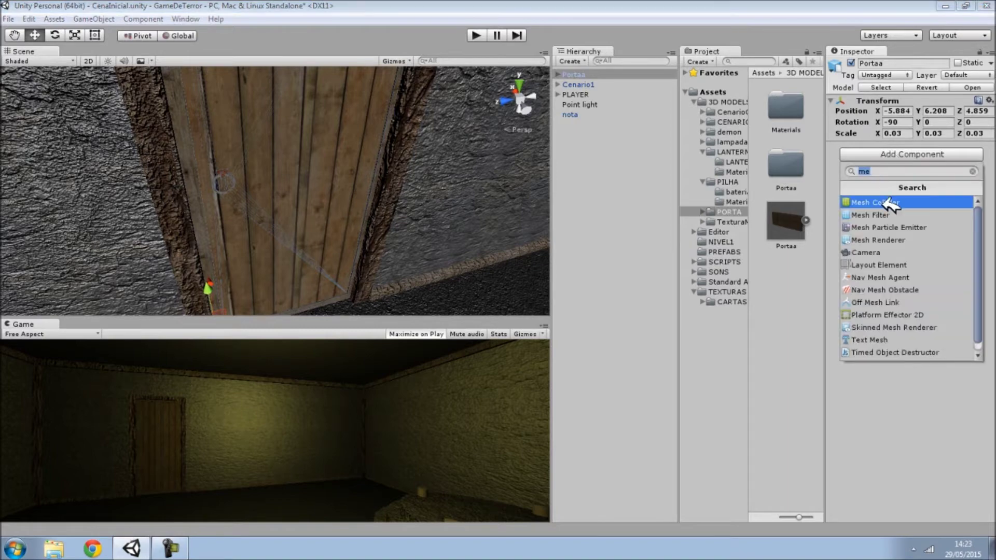
text(box)
key(Return)
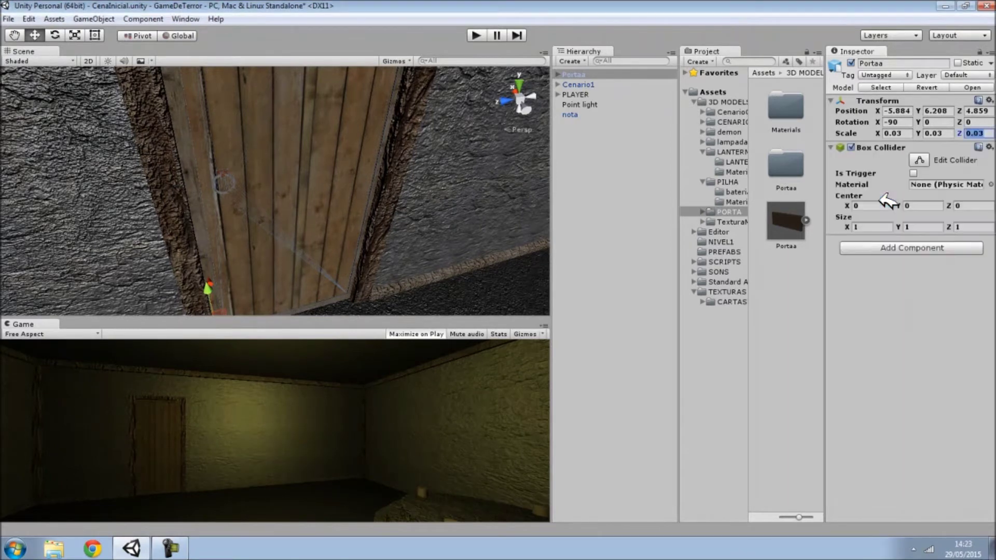
mouse_move(428, 192)
right_down()
mouse_move(330, 177)
mouse_move(354, 193)
mouse_move(392, 144)
mouse_move(906, 162)
mouse_move(893, 156)
right_up()
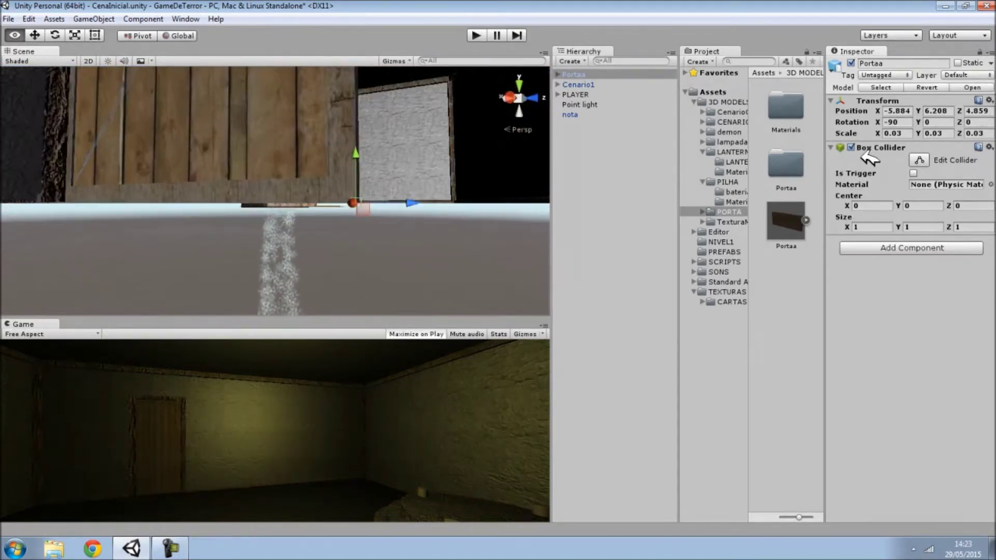
right_drag(894, 156, 877, 171)
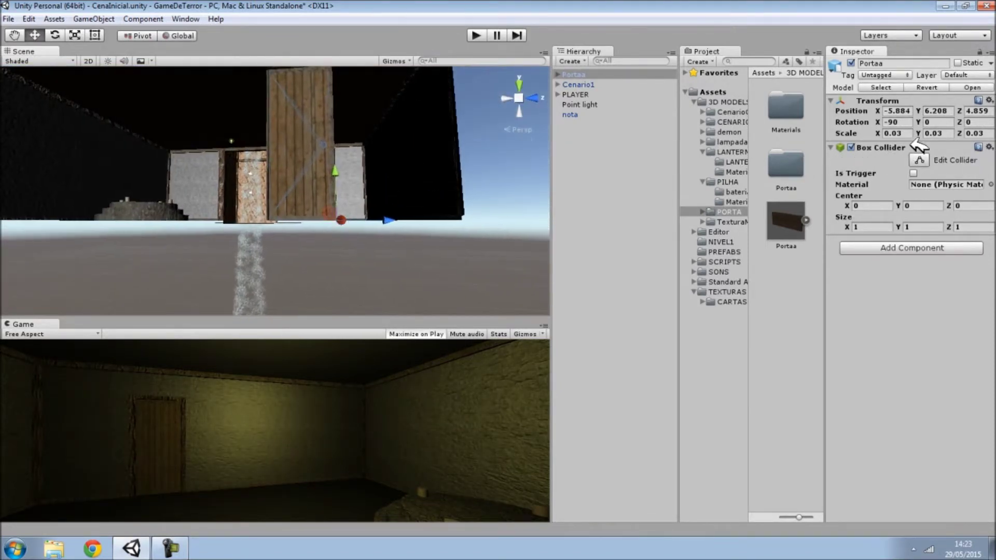
Set the collider size to X 7, Y 50, Z 50
click(870, 224)
text(50)
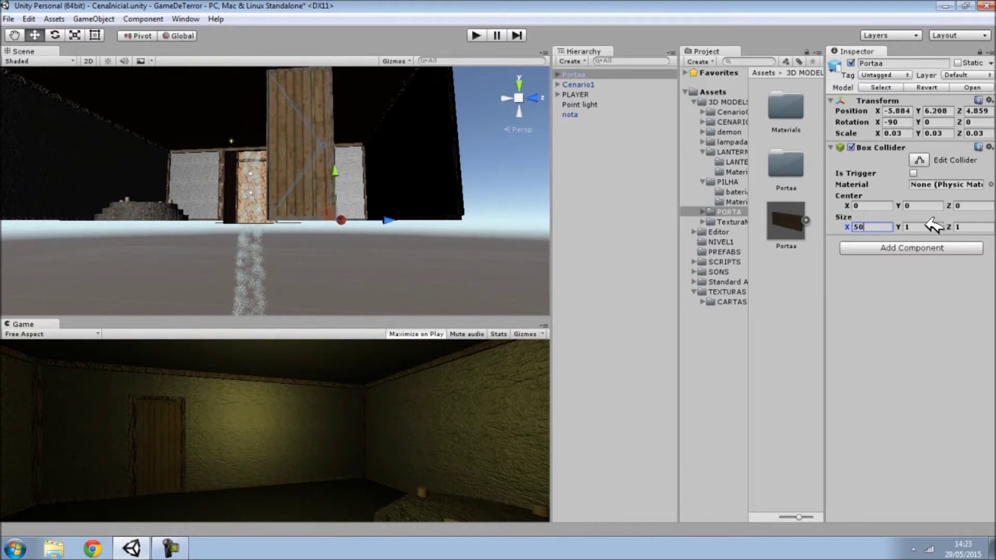
click(934, 227)
text(50)
click(972, 227)
text(50)
right_drag(508, 206, 206, 206)
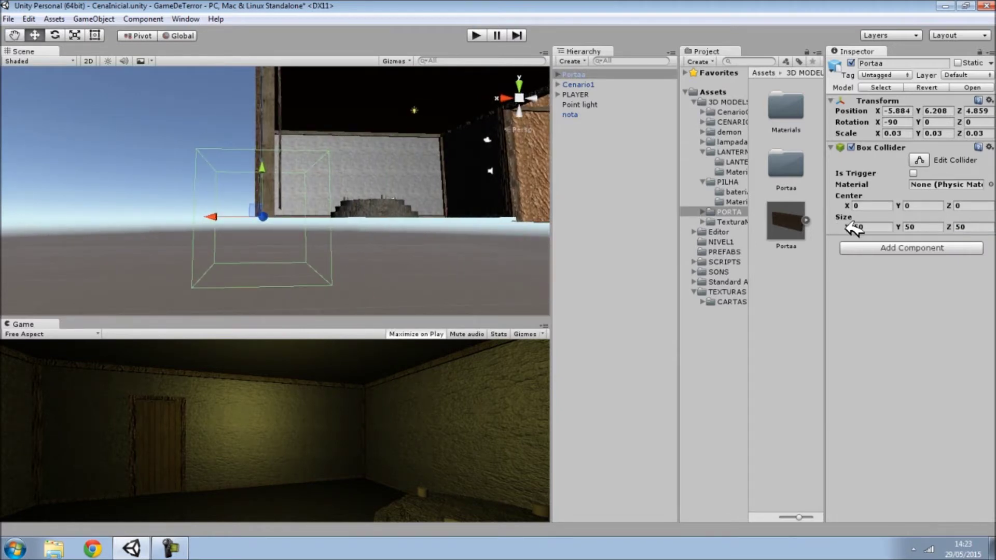
mouse_move(854, 228)
mouse_down()
mouse_move(991, 207)
mouse_move(953, 209)
mouse_up()
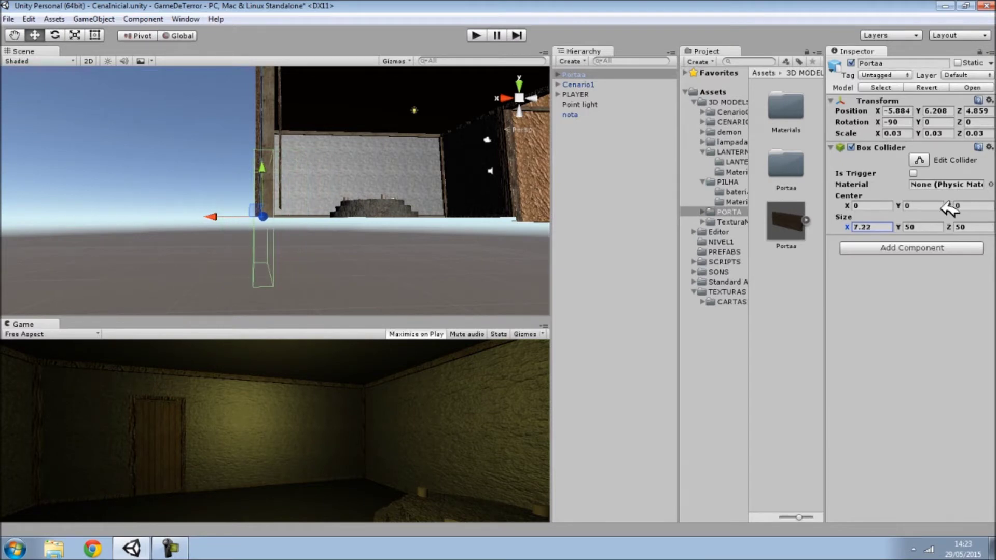
click(886, 226)
text(7)
Shift the collider centre to X -2.69 and Y about 22.8
mouse_move(368, 223)
alt+mouse_down()
mouse_move(324, 300)
mouse_move(344, 256)
alt+mouse_up()
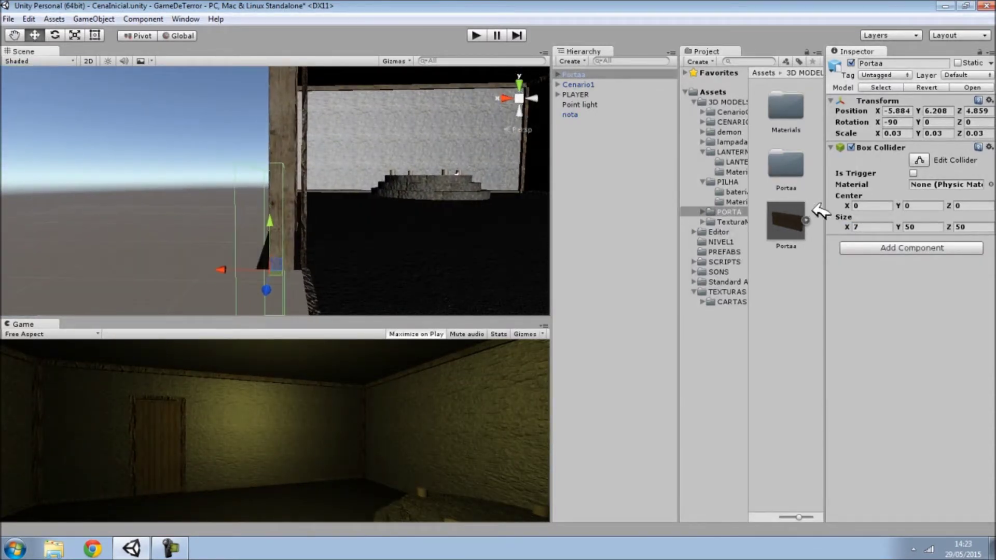
click(868, 203)
text(4.)
drag(846, 206, 863, 208)
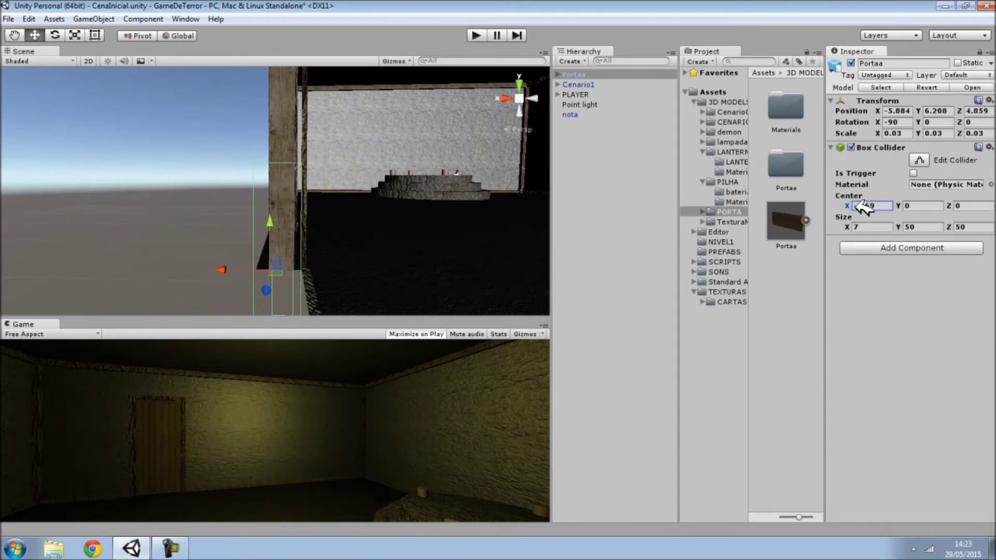
text(-)
right_drag(307, 252, 114, 202)
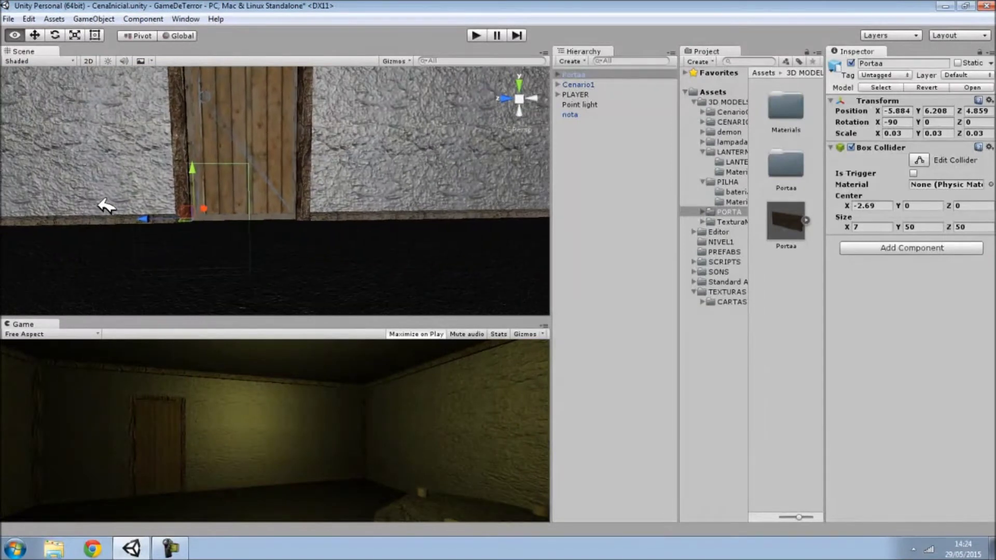
right_drag(114, 202, 104, 207)
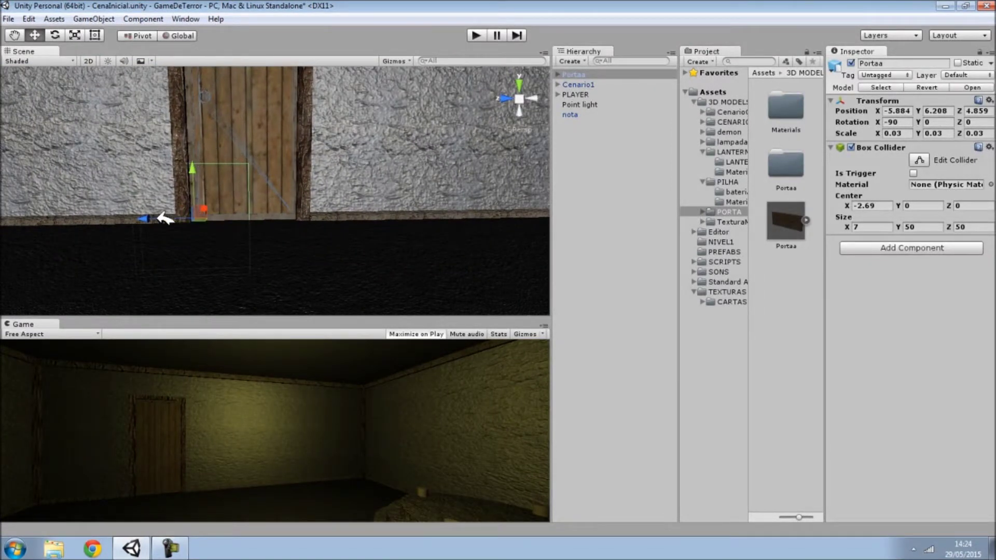
mouse_move(949, 206)
mouse_down()
mouse_move(986, 209)
mouse_move(633, 201)
mouse_up()
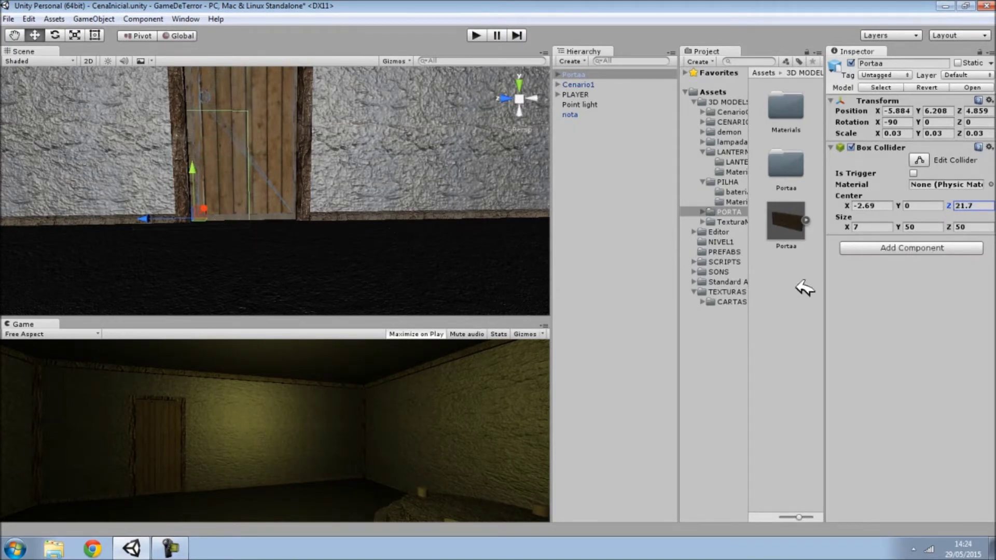
mouse_move(898, 206)
mouse_down()
mouse_move(116, 204)
mouse_move(399, 209)
mouse_move(376, 219)
mouse_up()
right_drag(376, 219, 444, 193)
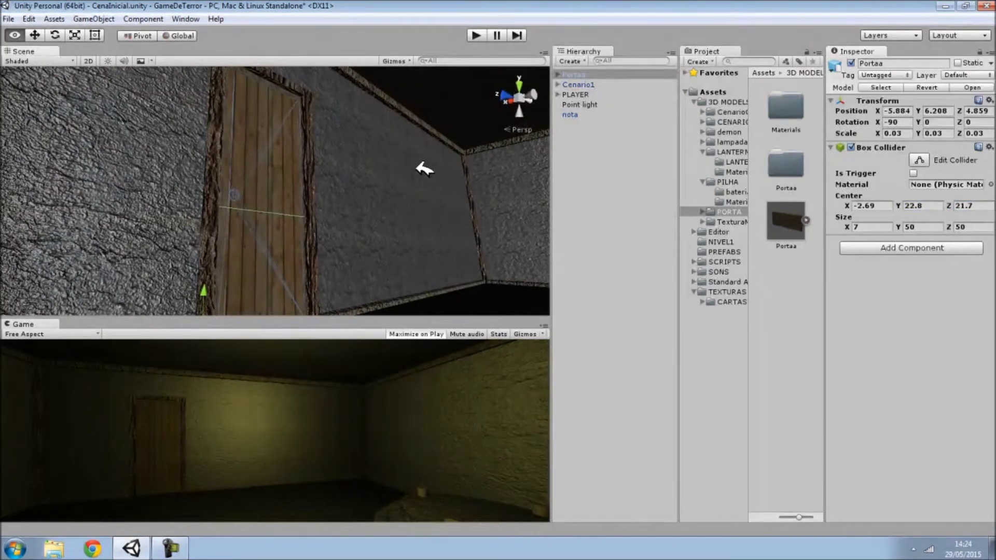
Lengthen the collider to Size Z 110 and set Center Z to 55
mouse_move(964, 227)
mouse_down()
mouse_move(323, 232)
mouse_move(966, 218)
mouse_up()
text(104)
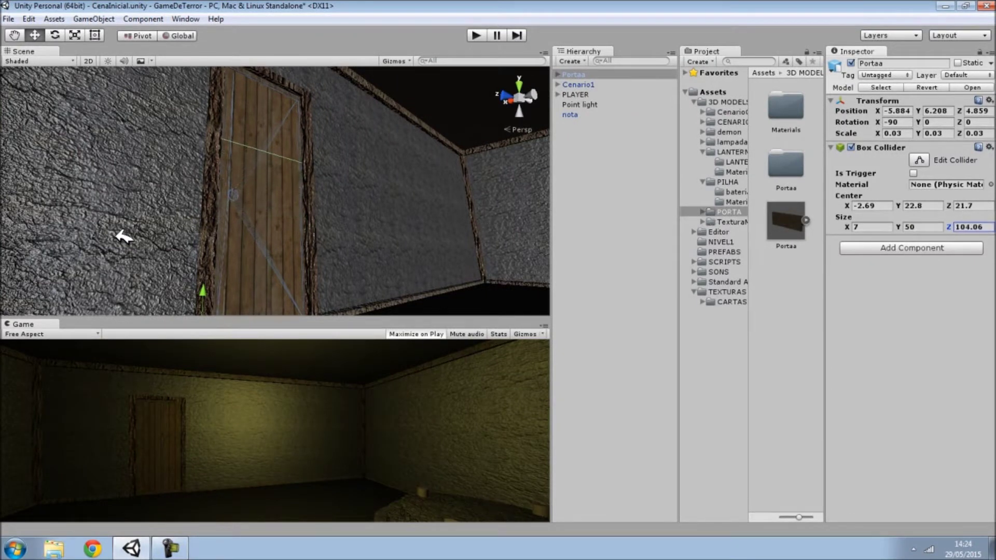
text(100)
double_click(971, 206)
text(50)
mouse_move(467, 207)
right_down()
mouse_move(360, 323)
mouse_move(858, 316)
right_up()
click(983, 227)
text(110)
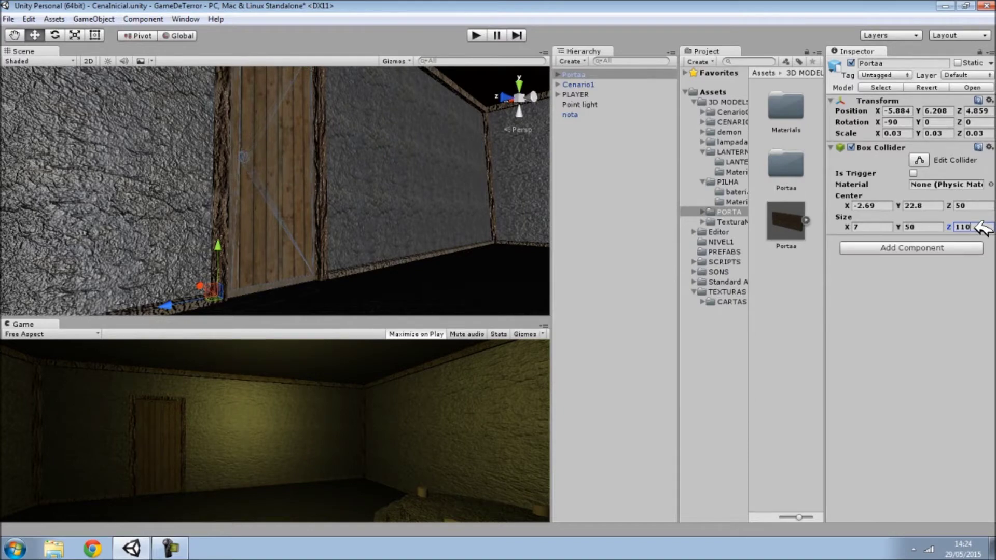
scroll(511, 244, up, 3)
double_click(964, 206)
text(55)
mouse_move(432, 208)
right_down()
mouse_move(224, 301)
mouse_move(223, 314)
right_up()
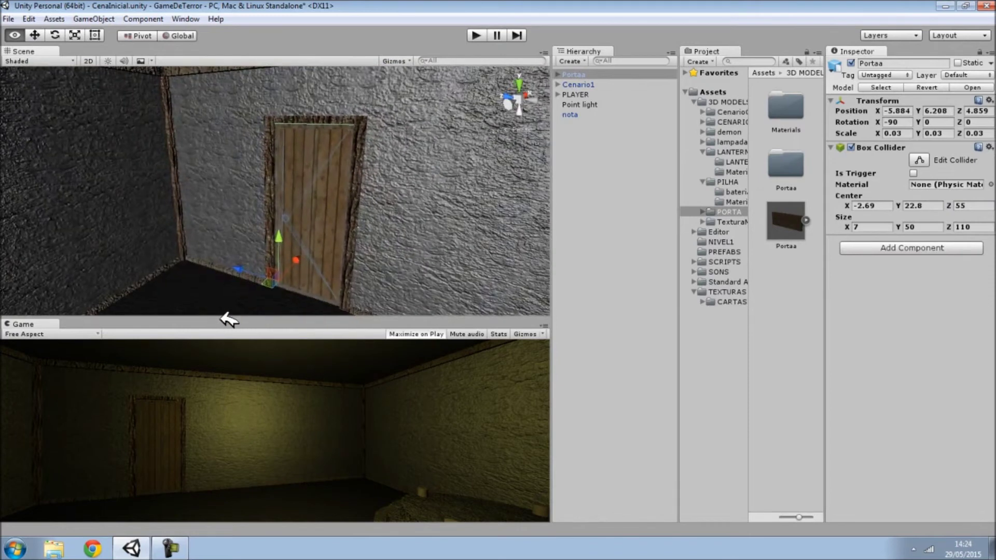
Create a C# script named PortaNiveis inside the SCRIPTS folder
click(607, 152)
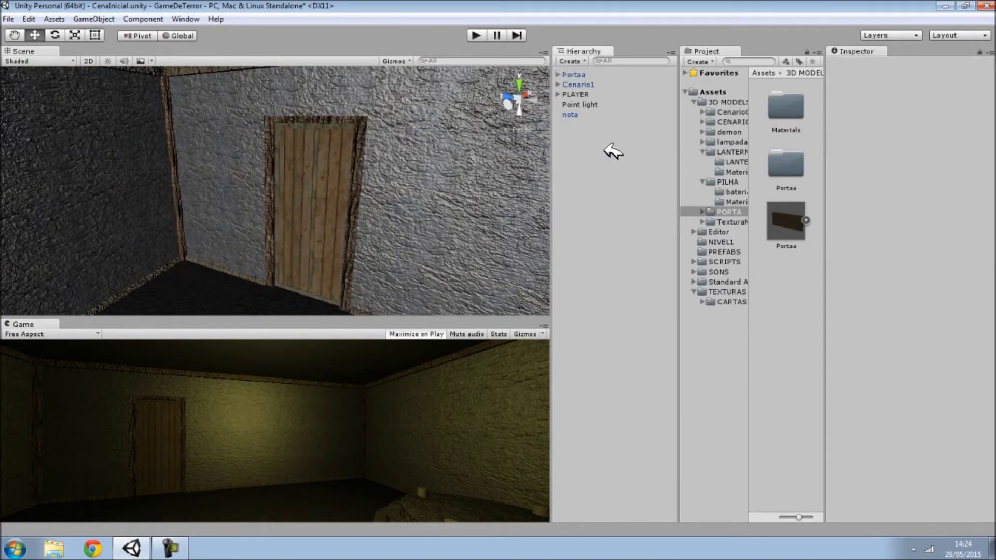
click(695, 101)
click(694, 172)
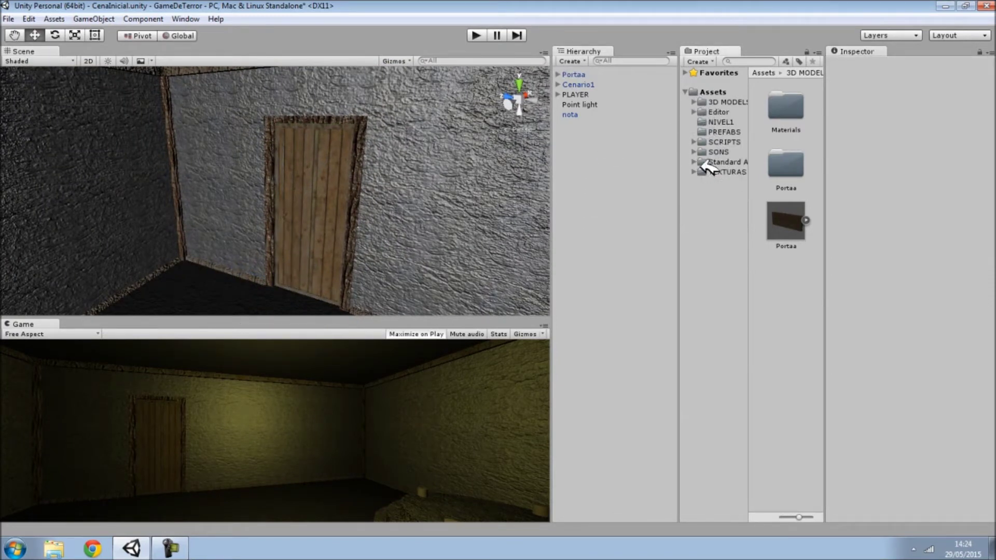
click(725, 141)
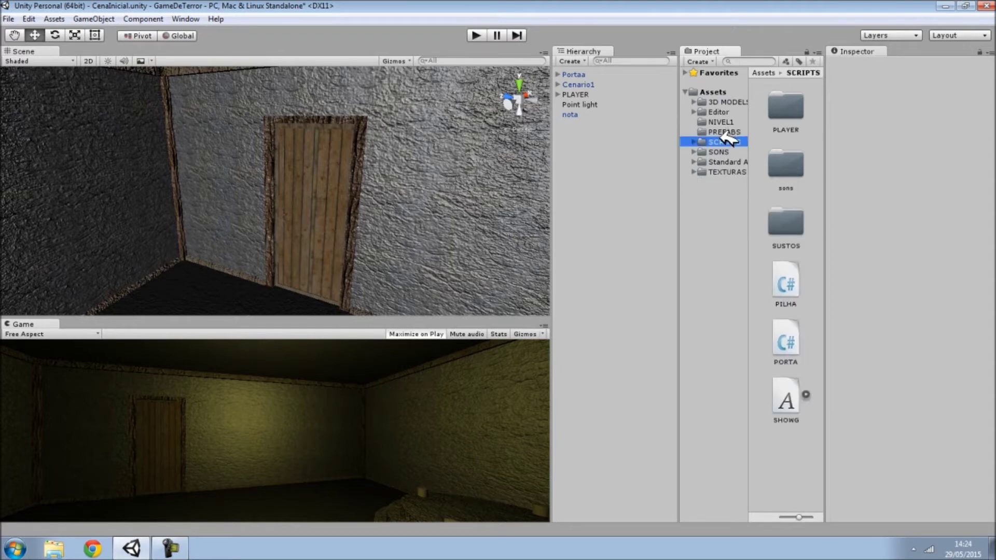
right_click(781, 445)
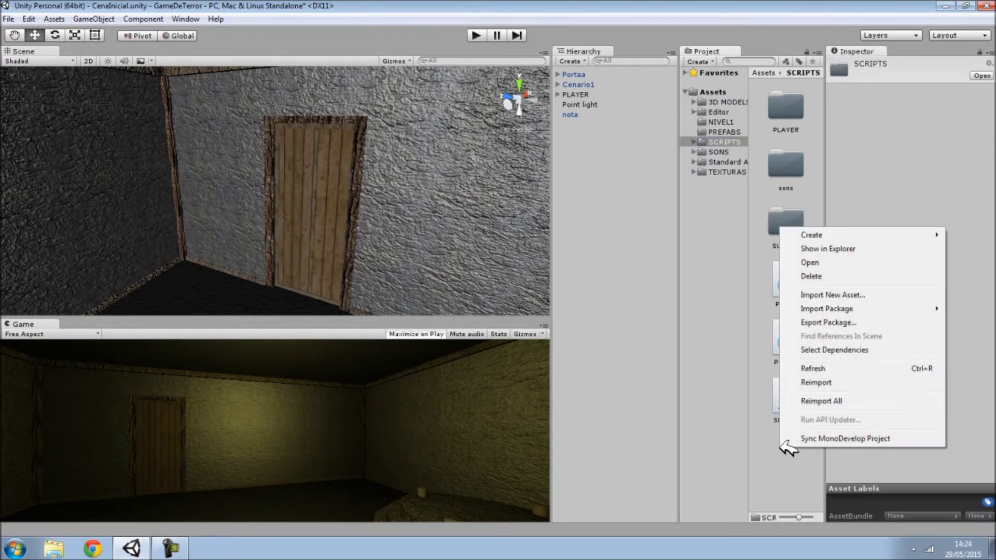
mouse_move(813, 235)
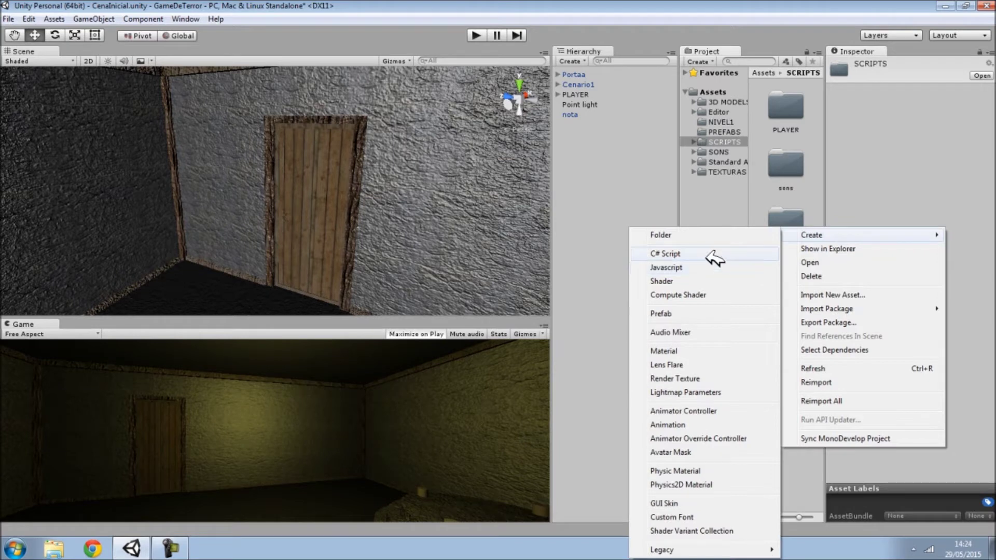
click(709, 254)
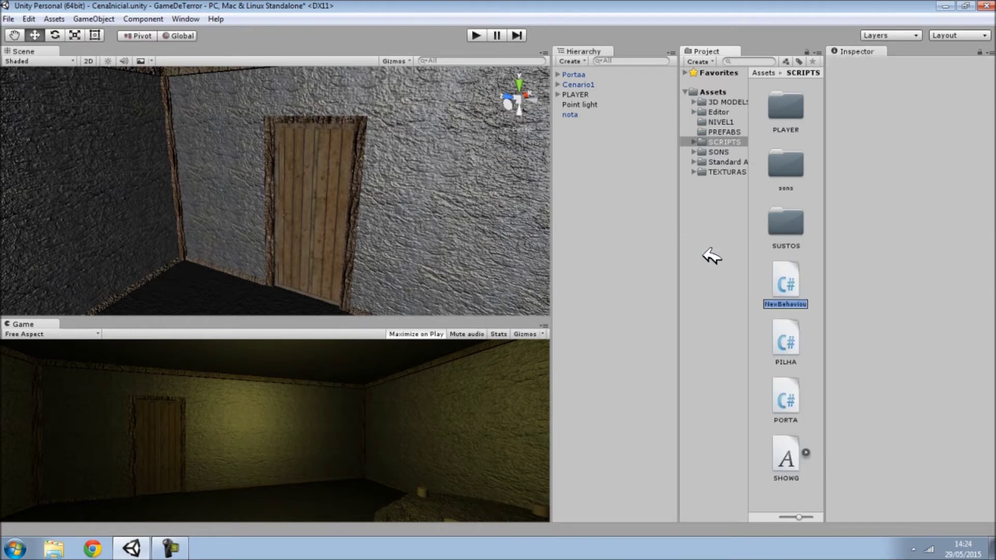
text(PortaNiveis)
key(Return)
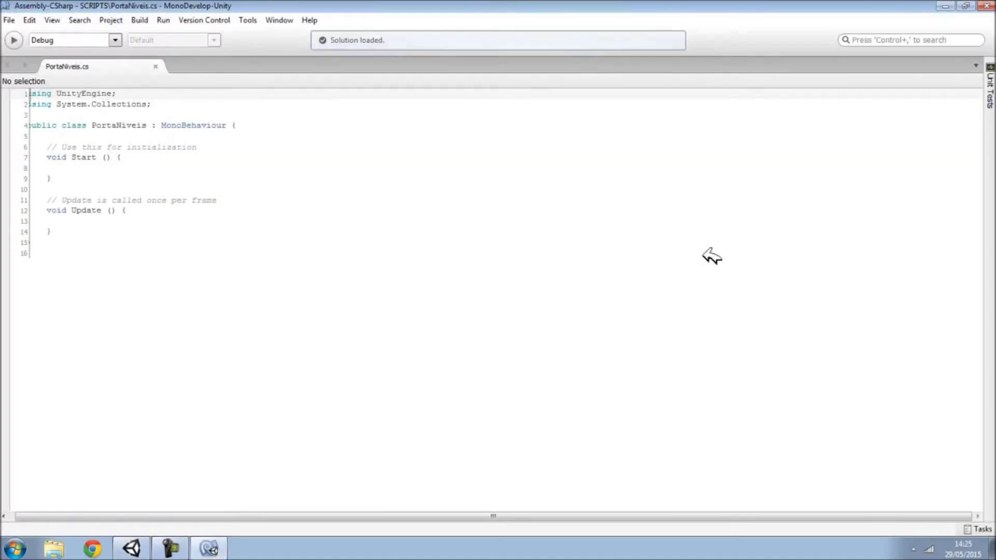
Add [RequireComponent(typeof(AudioSource))] above the class and delete the template Start and Update methods
click(139, 155)
ctrl+scroll(138, 151, down, 2)
ctrl+scroll(111, 196, up, 5)
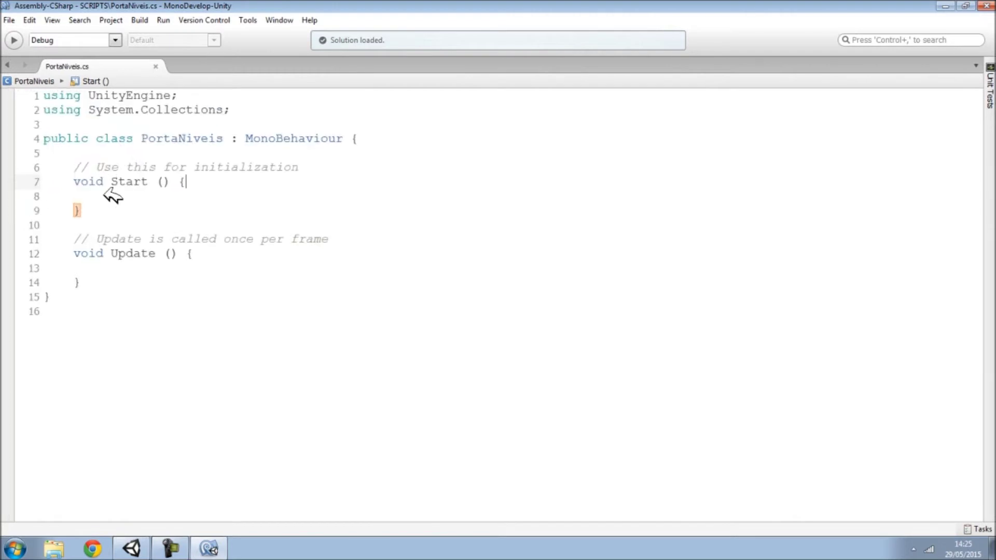
ctrl+scroll(112, 195, up, 2)
click(128, 138)
text([Requi)
key(Return)
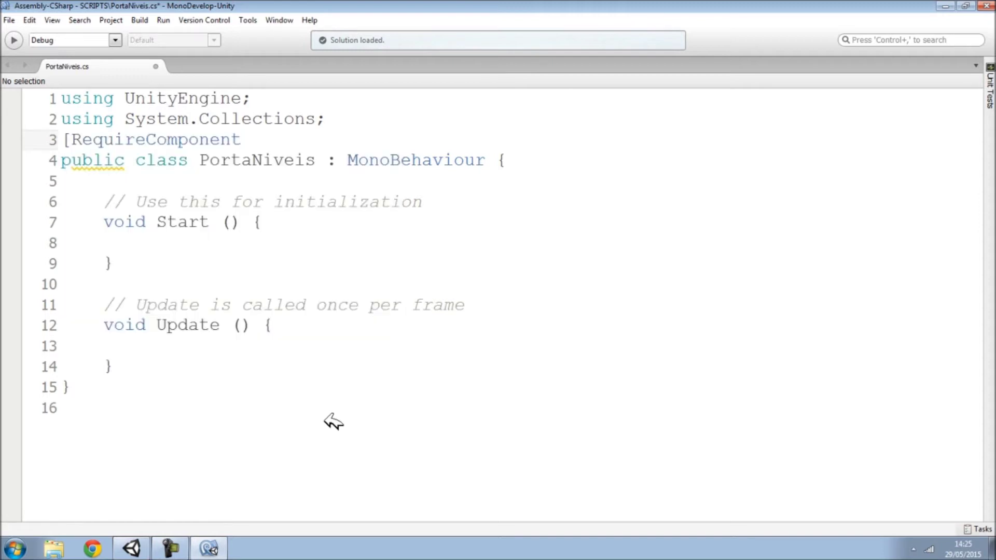
text(()
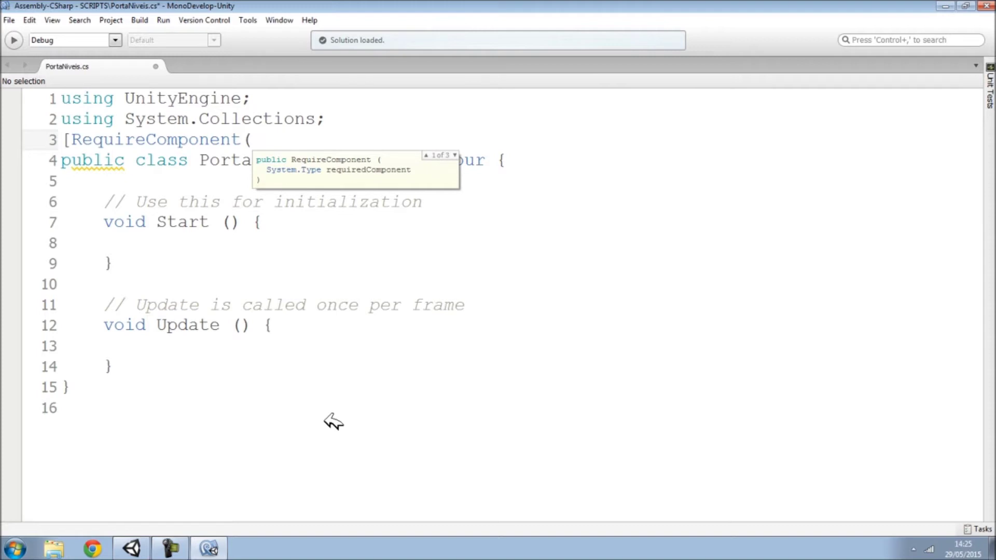
text(Ty)
key(BackSpace)
key(BackSpace)
text(TY)
key(BackSpace)
key(BackSpace)
text(ty)
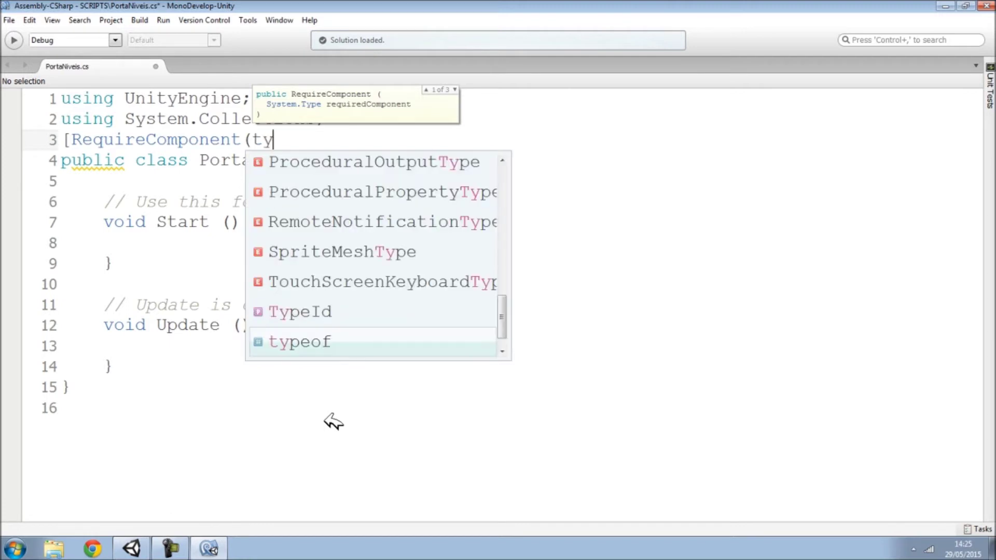
text(pe)
key(Return)
text(()
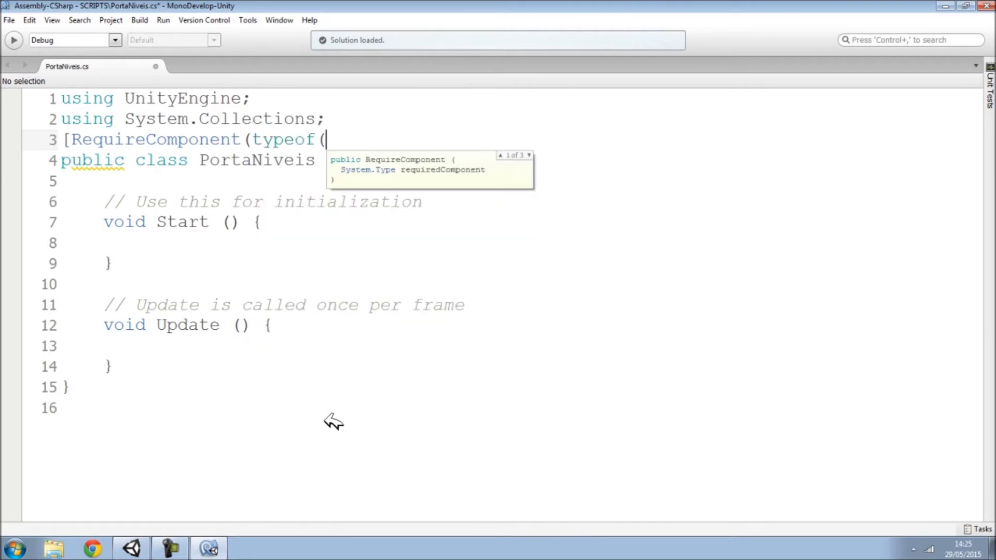
text(audiosou)
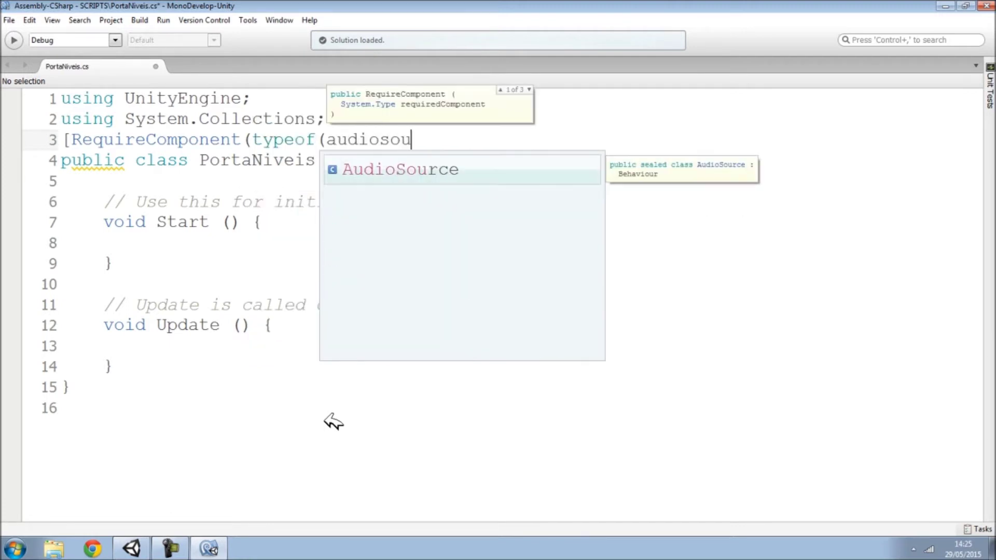
key(Return)
text())])
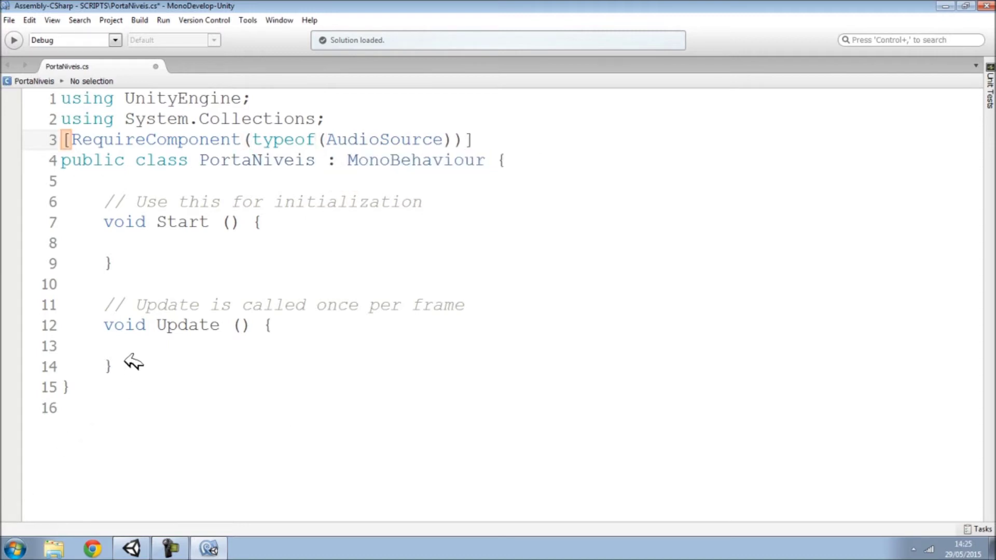
drag(134, 367, 117, 181)
key(Delete)
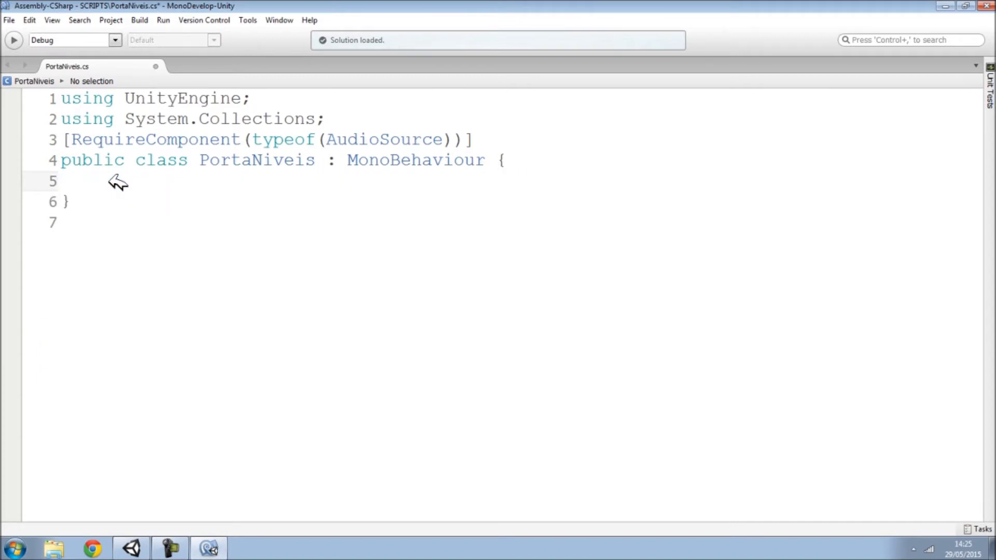
Declare the fields 'public Font Fonte;' and 'public bool Trancada;' in the class
text(public )
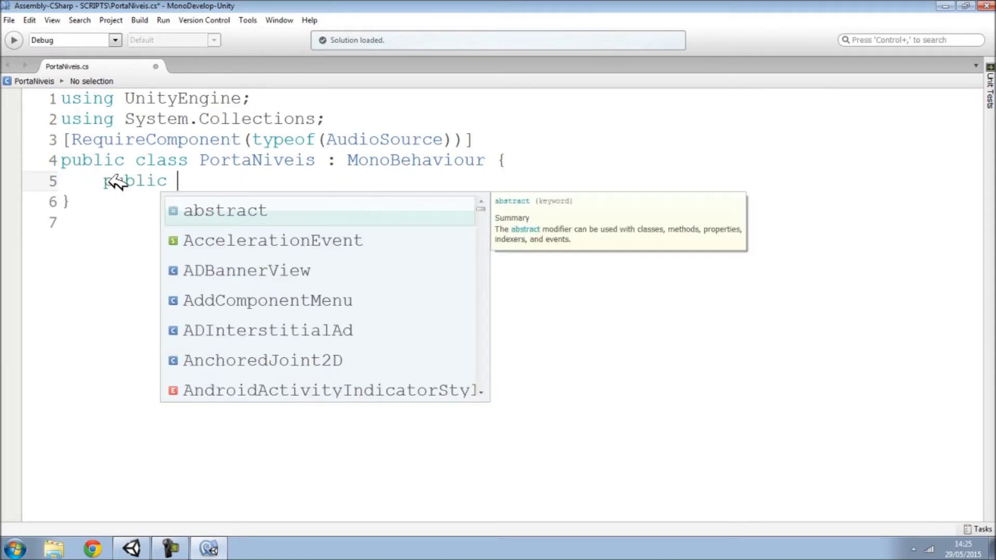
text(Font )
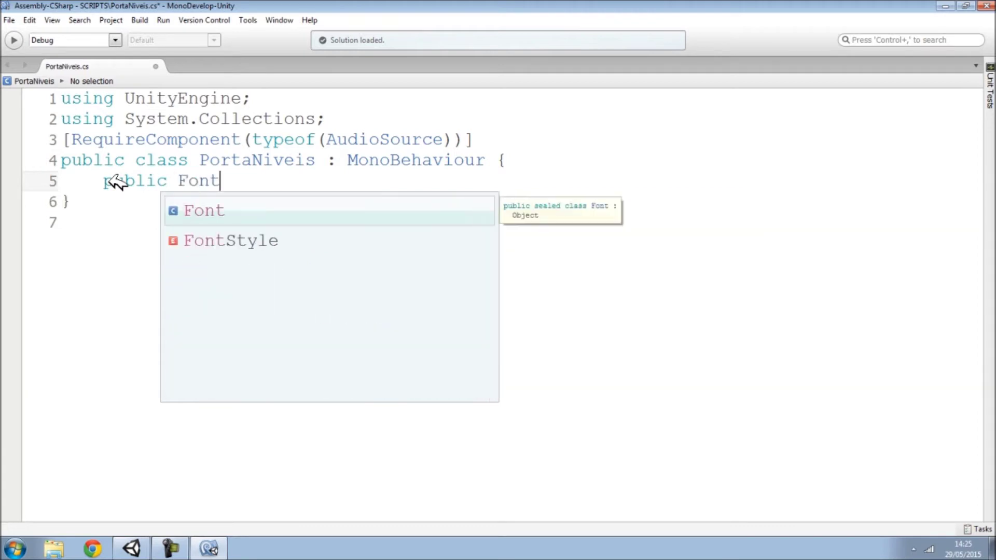
text(Fonte;)
key(Return)
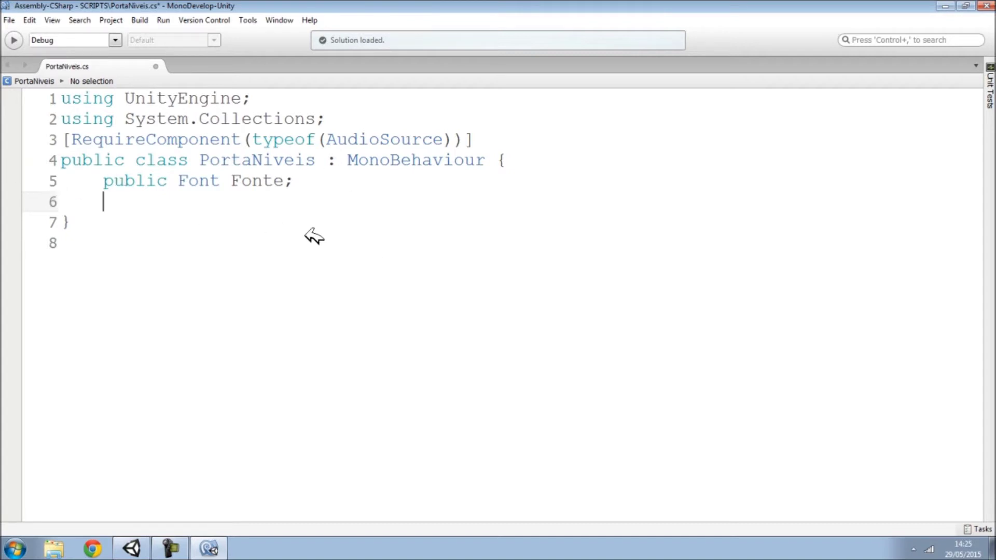
double_click(262, 182)
click(126, 201)
text(public bool )
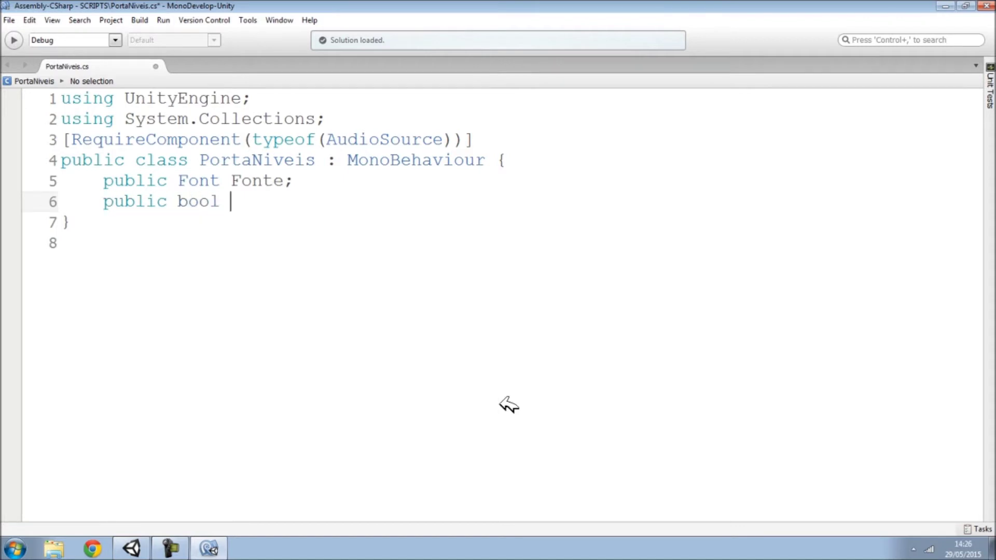
text(Tre)
key(BackSpace)
text(a)
text(ncada;)
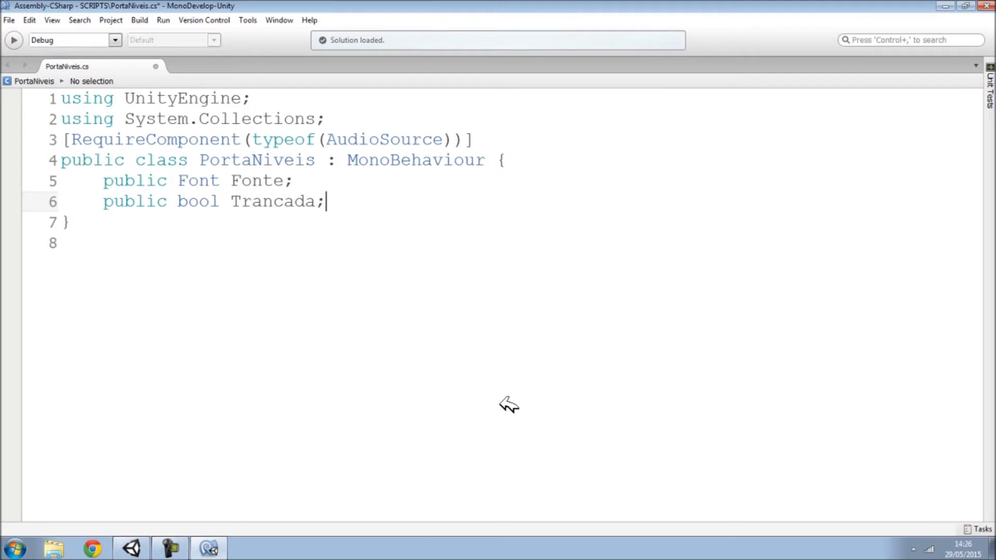
key(Return)
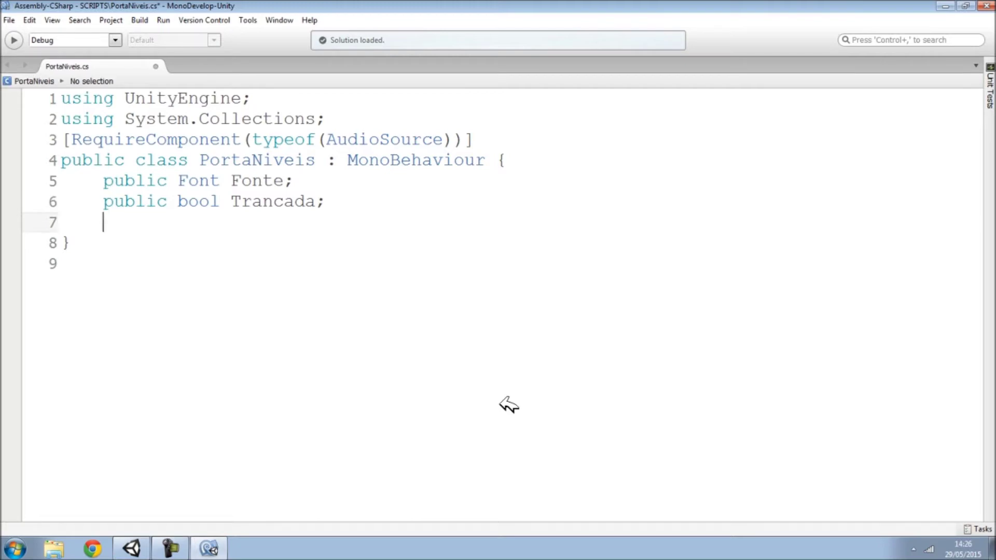
Add public float fields Distancia = 3 and tempoDoAviso = 2
text(public )
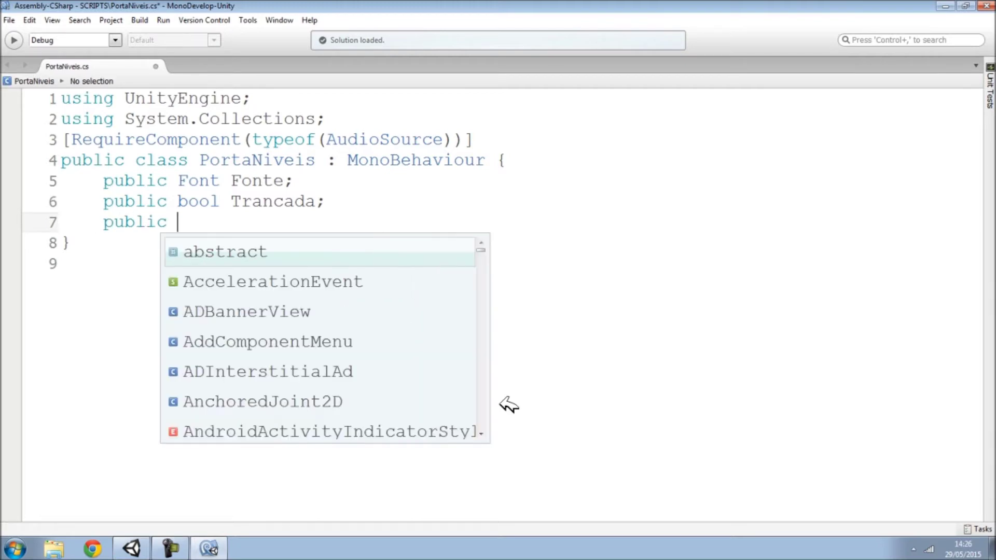
text(float )
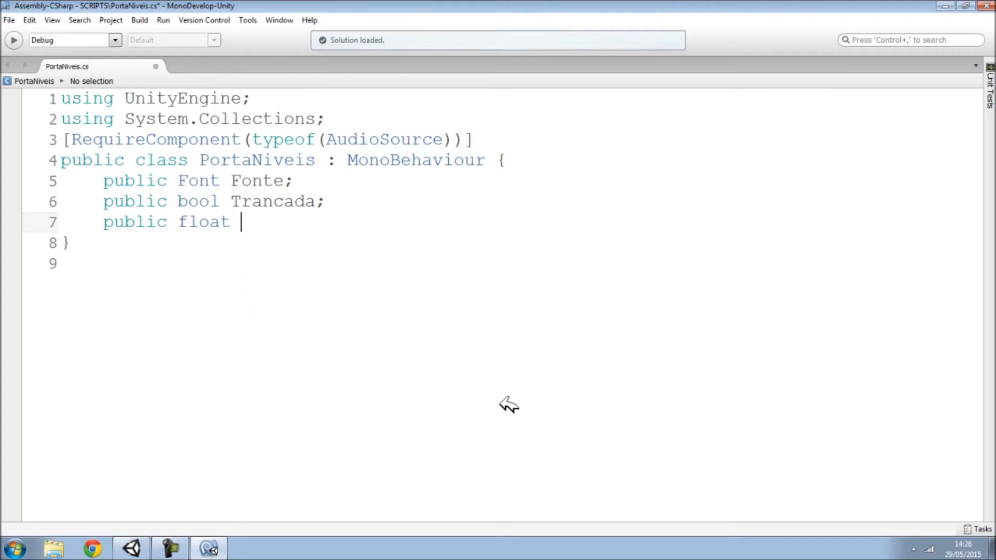
text(Distancia)
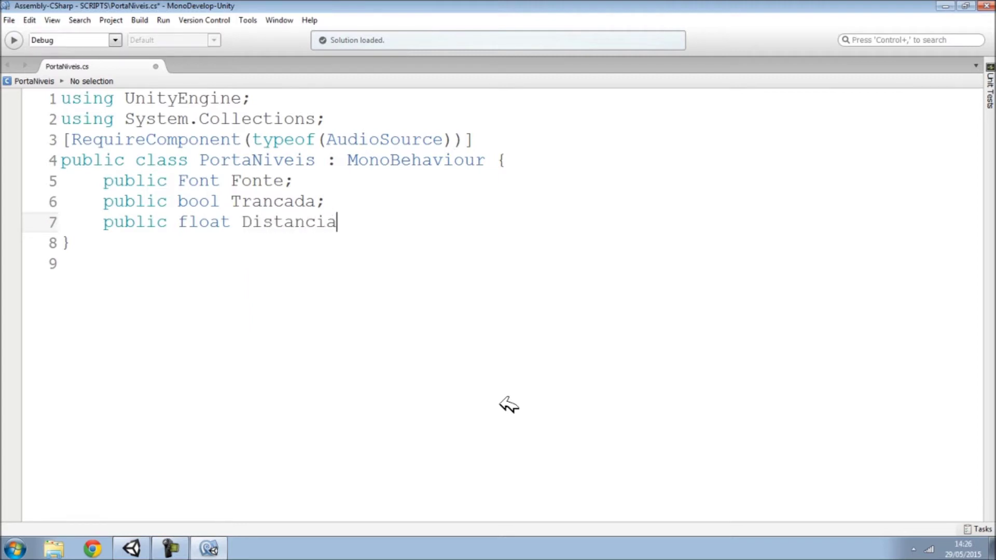
text(;)
key(BackSpace)
text(= 3)
text(;)
key(Return)
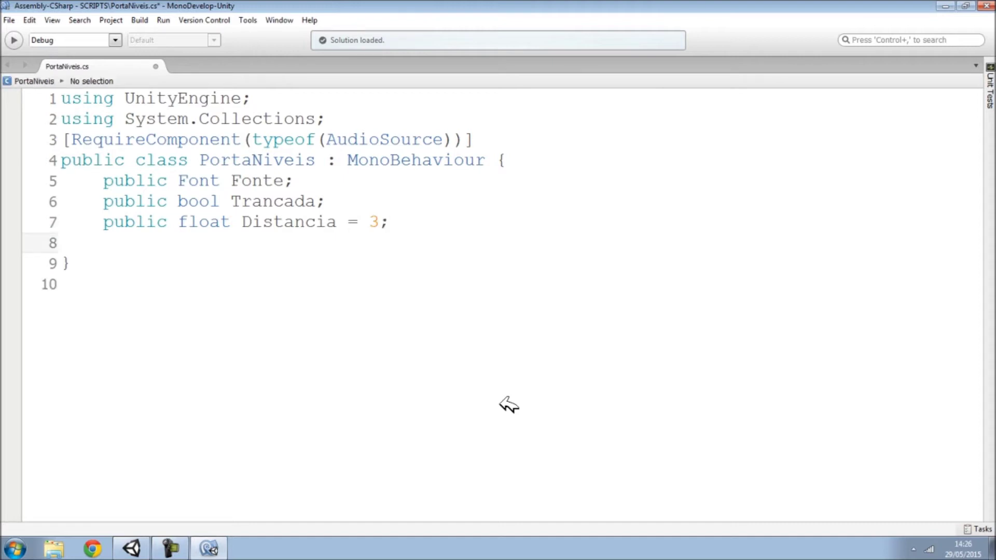
text(public float )
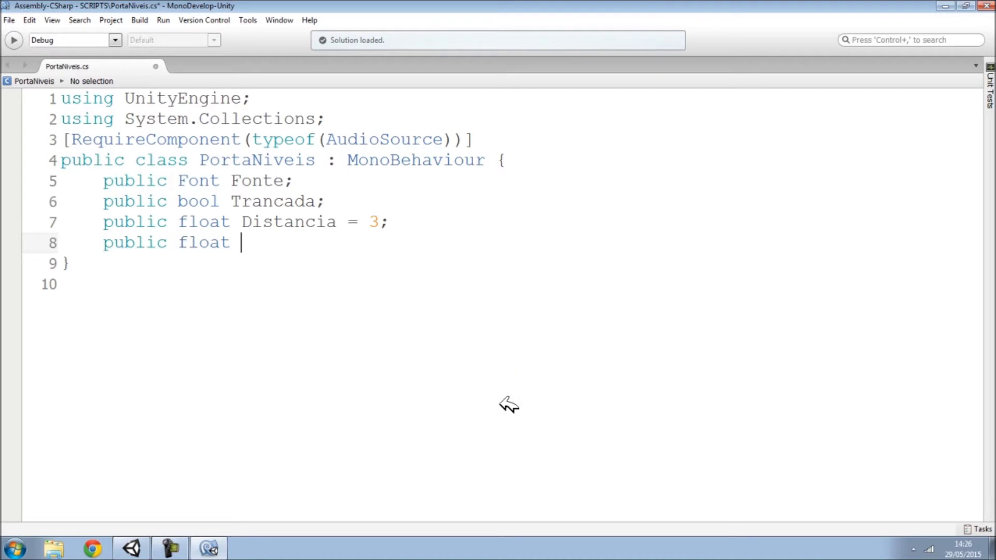
text(tempoDoAviso)
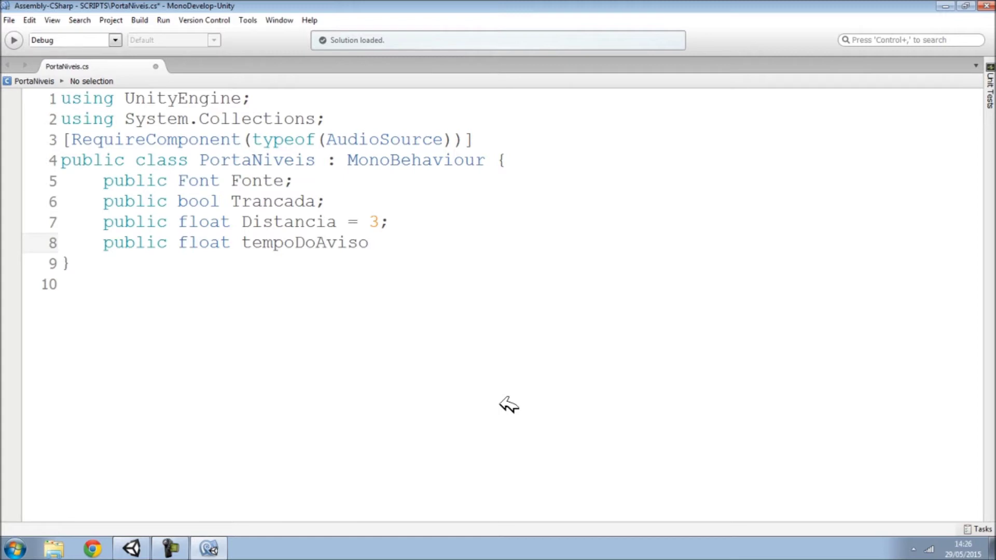
text( = 2;)
key(Return)
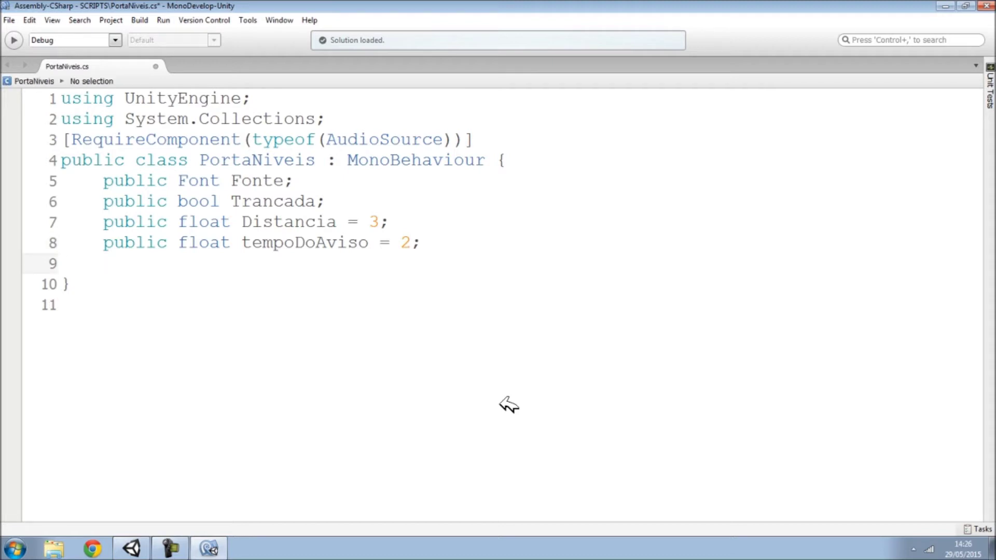
Add a public string field named NomeDaCena
drag(402, 242, 431, 243)
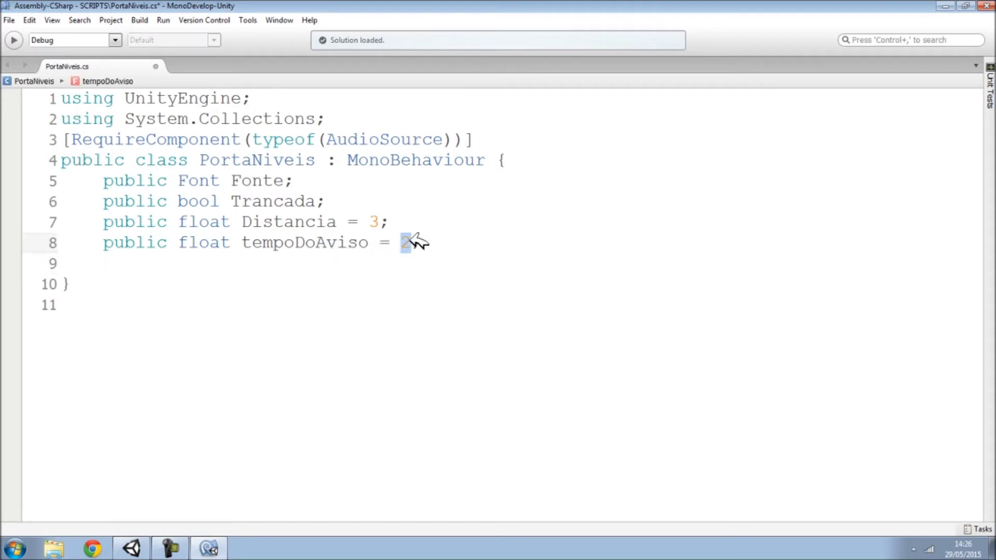
click(195, 270)
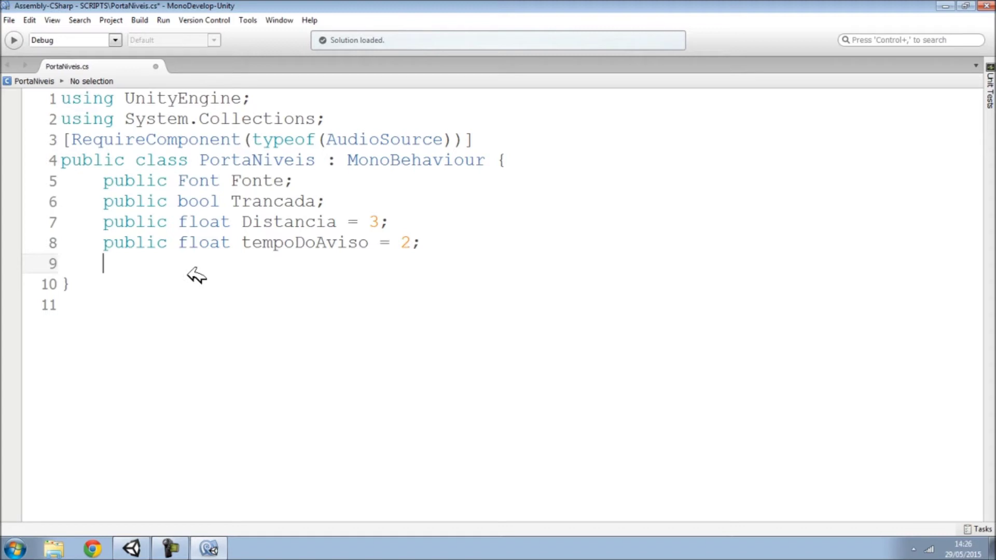
text(publi)
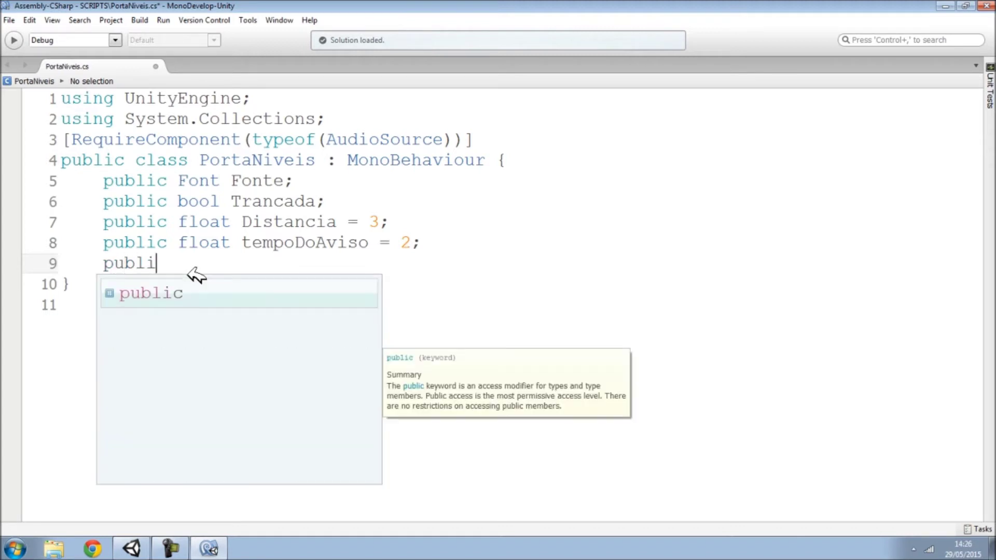
text(c string)
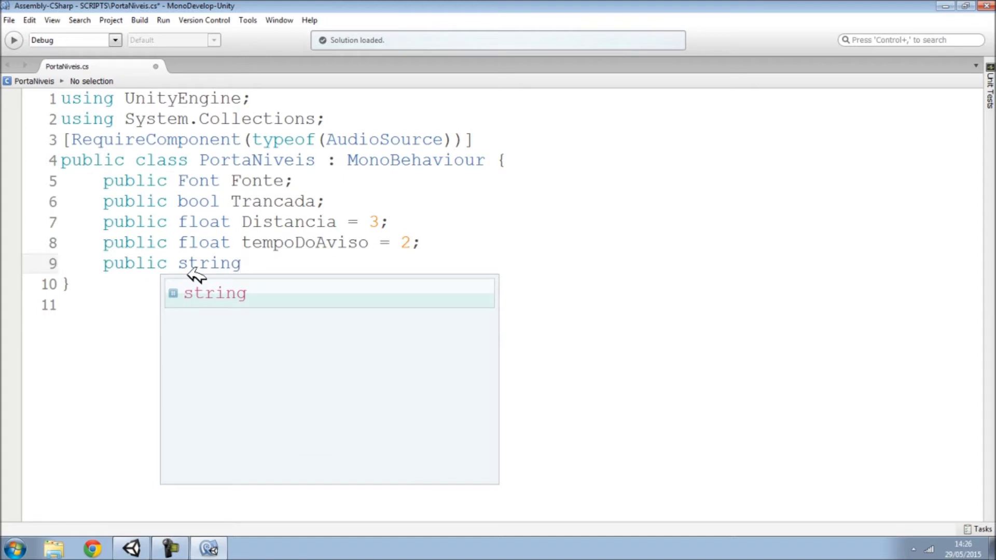
text( No)
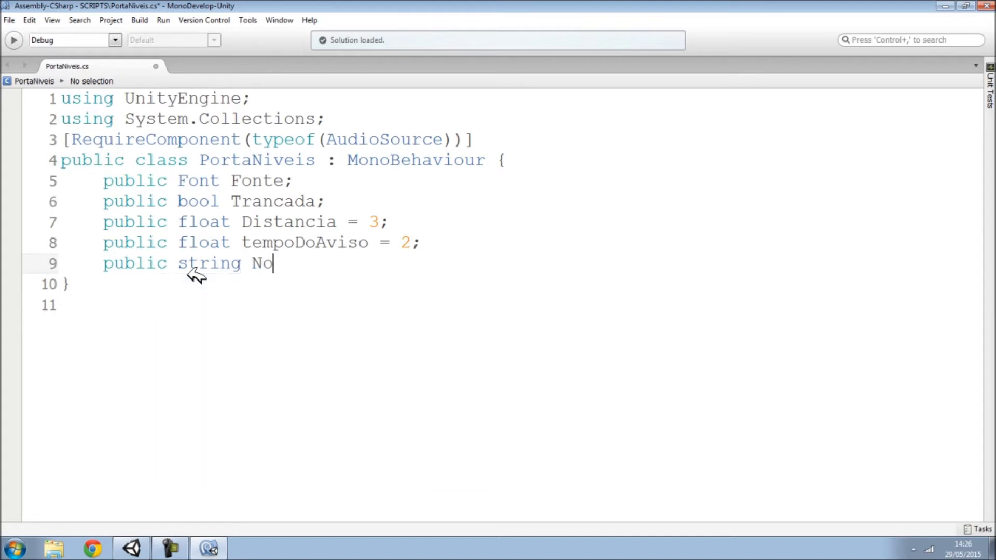
text(meDaCena;)
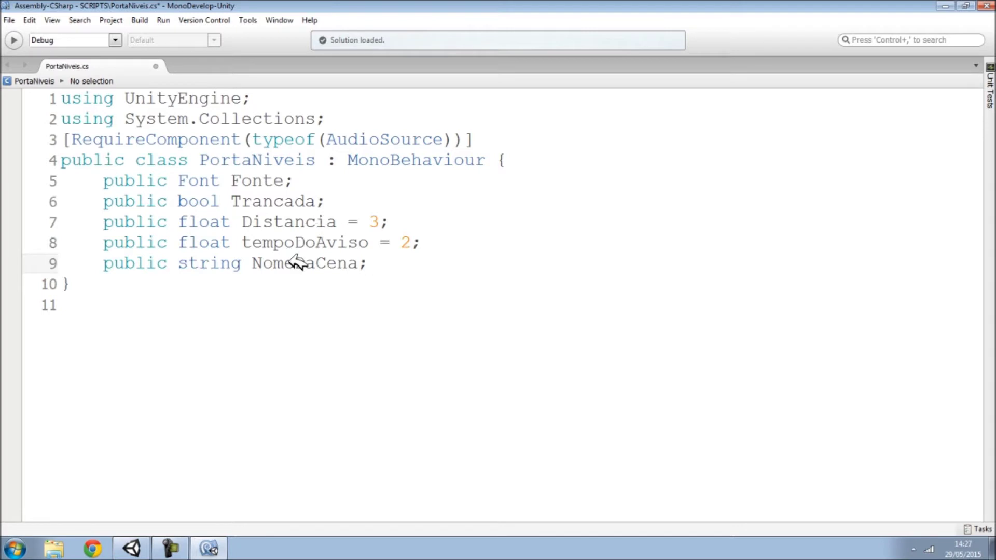
double_click(269, 260)
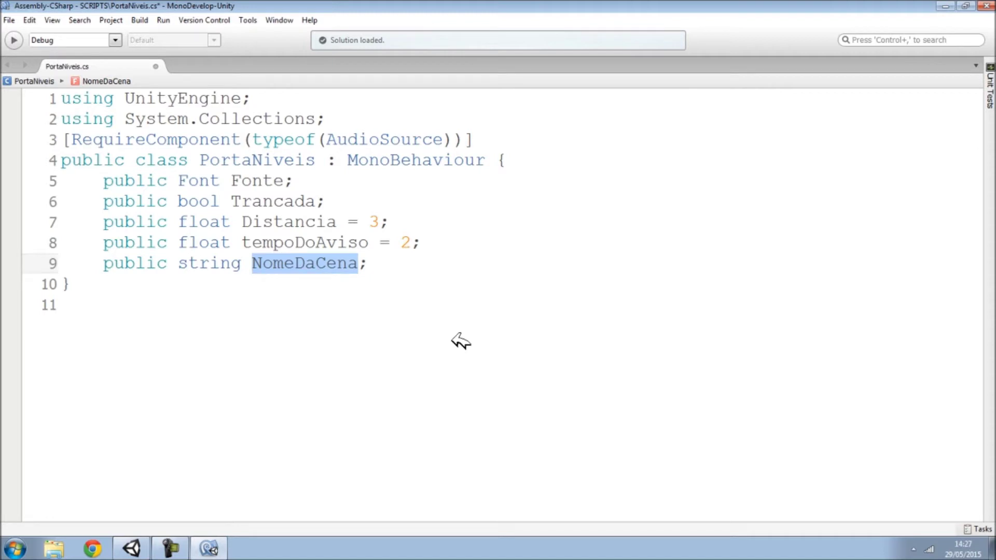
click(385, 263)
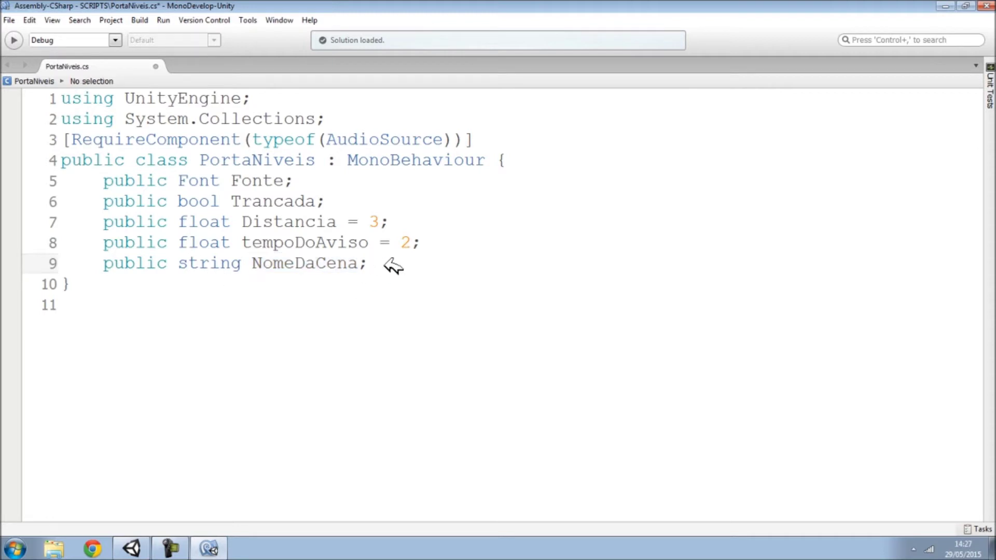
Start a public AudioClip declaration with audioPortaAbrindo as the first clip
key(Return)
text(public )
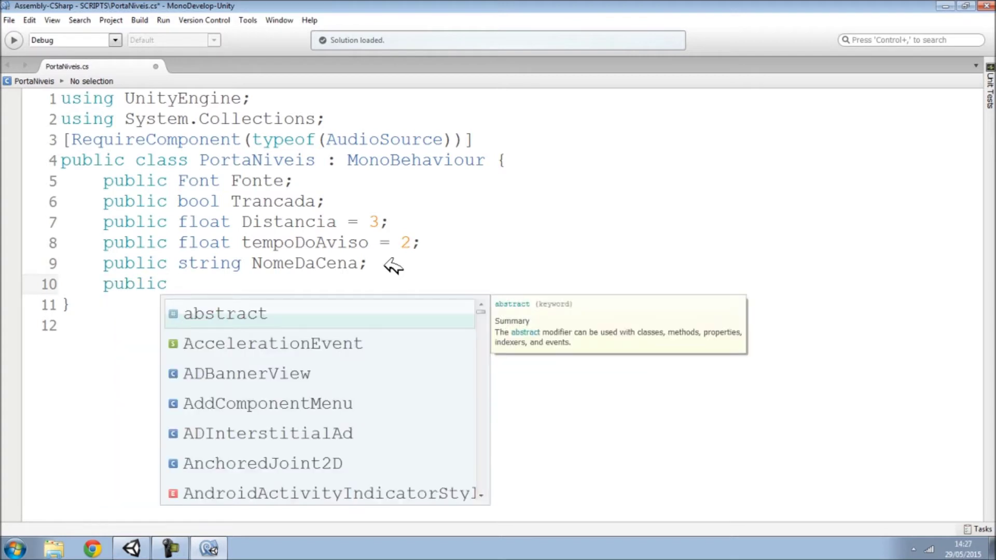
text(AudioCLip)
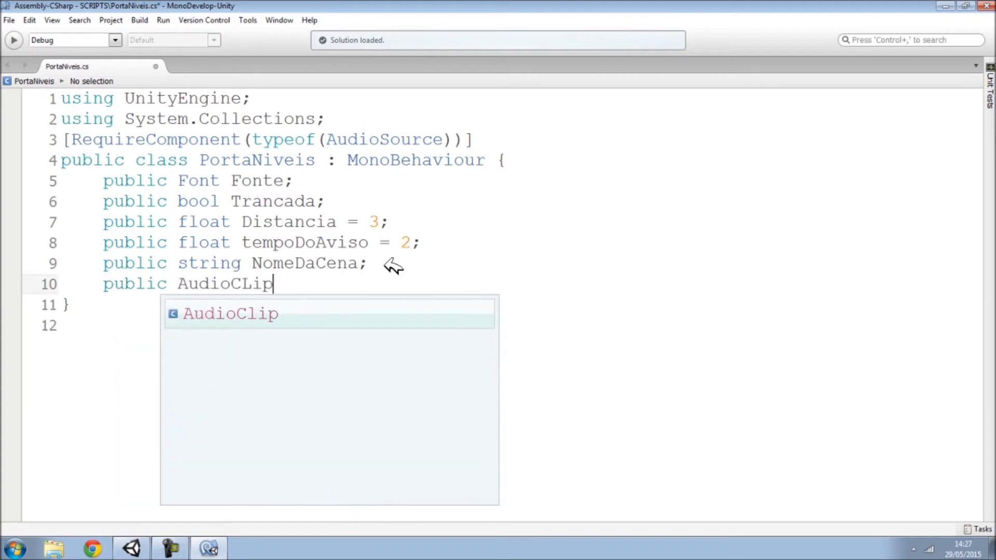
key(Return)
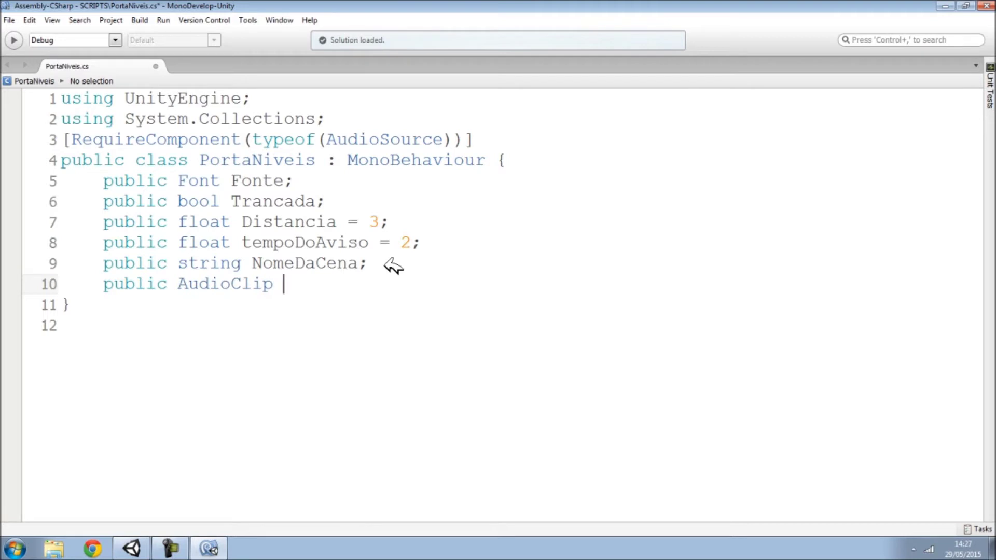
text(audioPortaTrancada)
key(BackSpace)
key(BackSpace)
key(BackSpace)
key(BackSpace)
text(Abrindo)
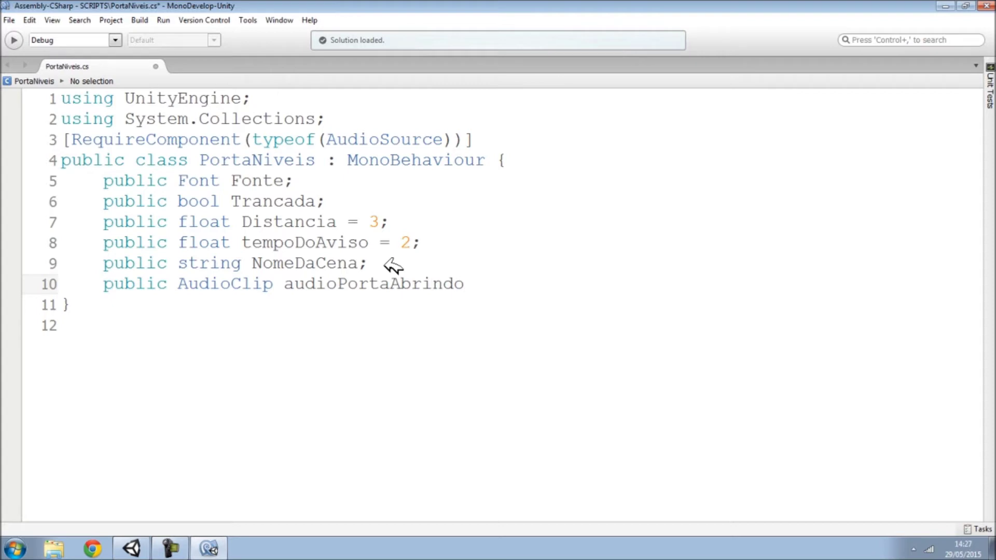
text(,)
Add audioPortaTrancada and audioDestrancandoPorta to the declaration, then begin a public Texture field
text(audioPortaTrancada,auio)
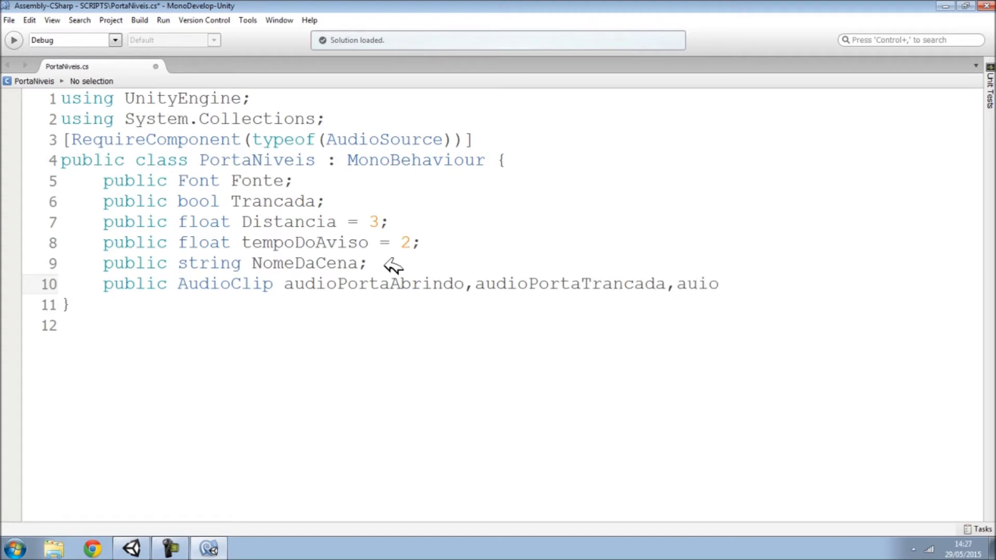
key(BackSpace)
key(BackSpace)
text(dio)
key(BackSpace)
key(BackSpace)
text(ioDestrancandoPorta;)
key(Return)
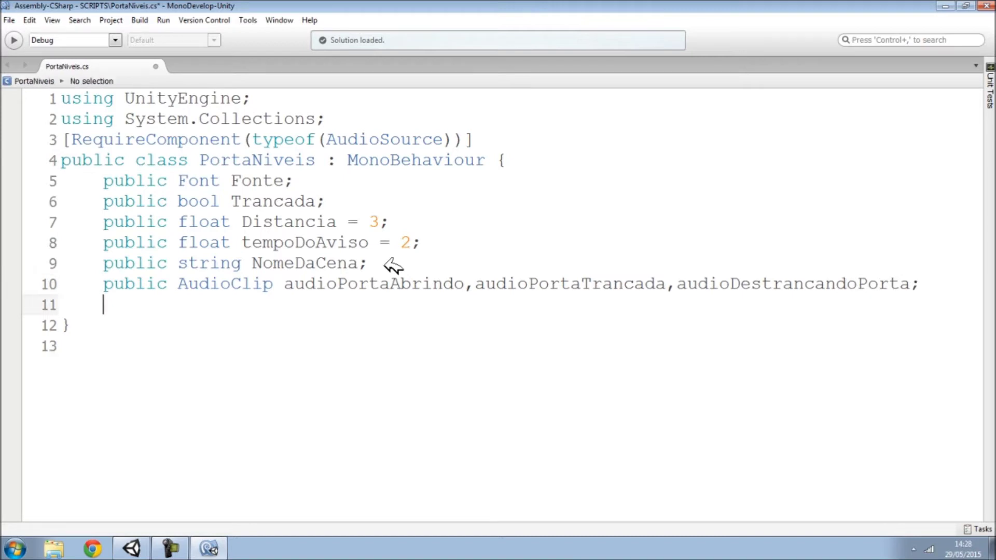
text(public )
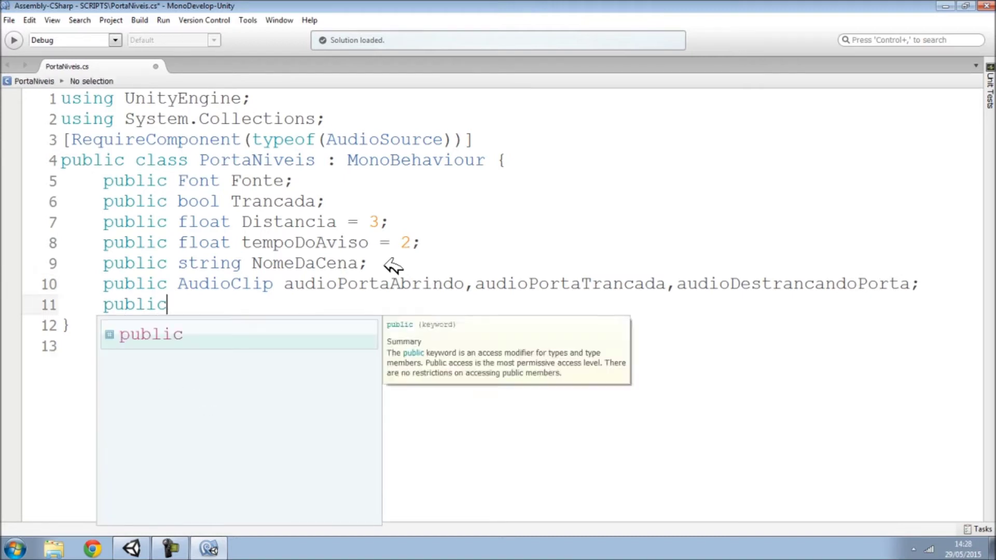
text(Texture )
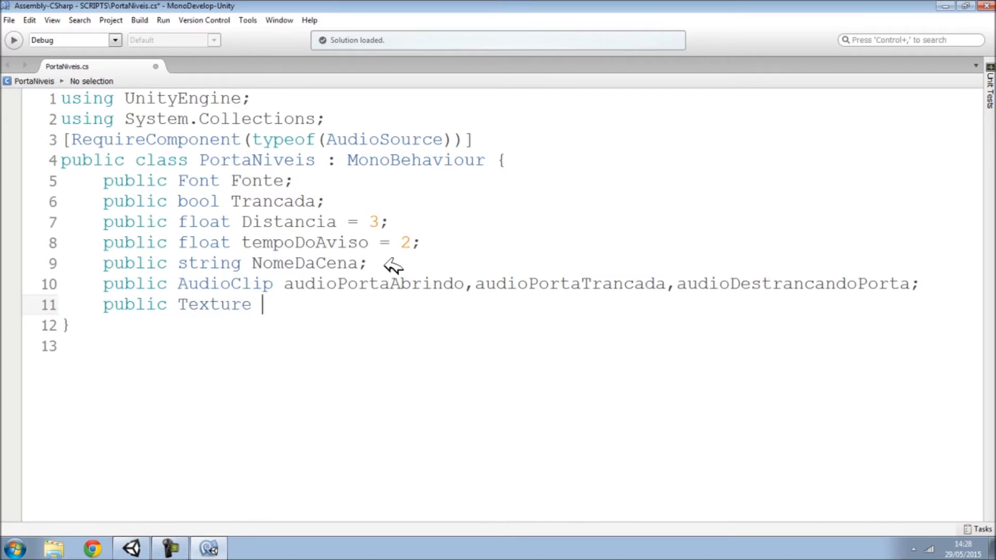
text(texture)
text(a;)
Finish the public Texture textura field and add a blank line after it
key(Return)
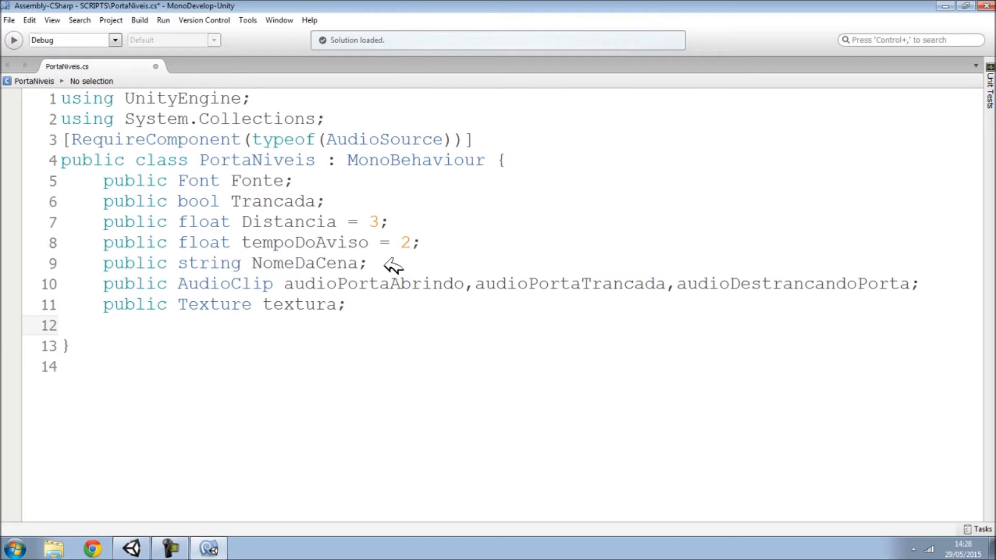
key(Return)
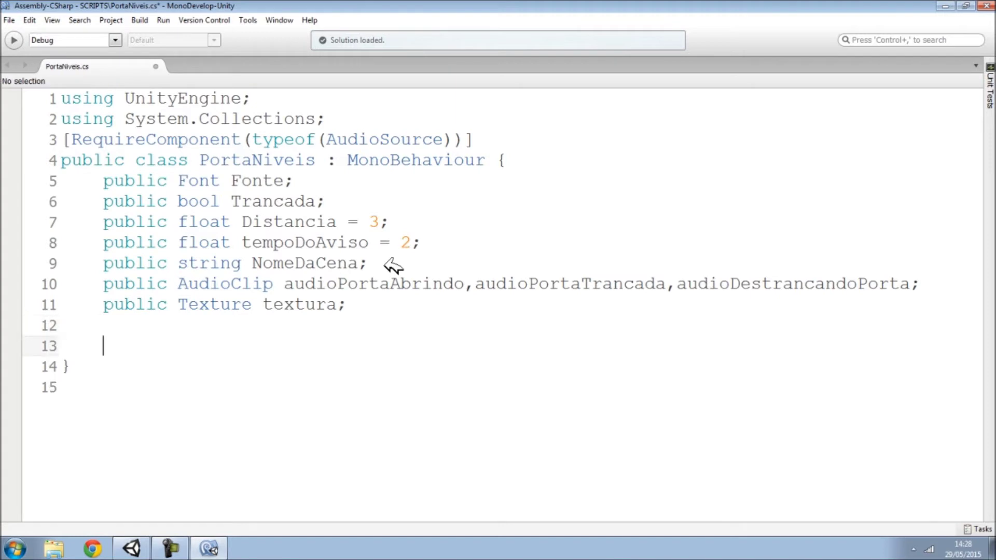
Declare private bool avisoPortaTrancada on the line below the texture field
key(BackSpace)
key(Delete)
key(Up)
key(Tab)
text(private boo)
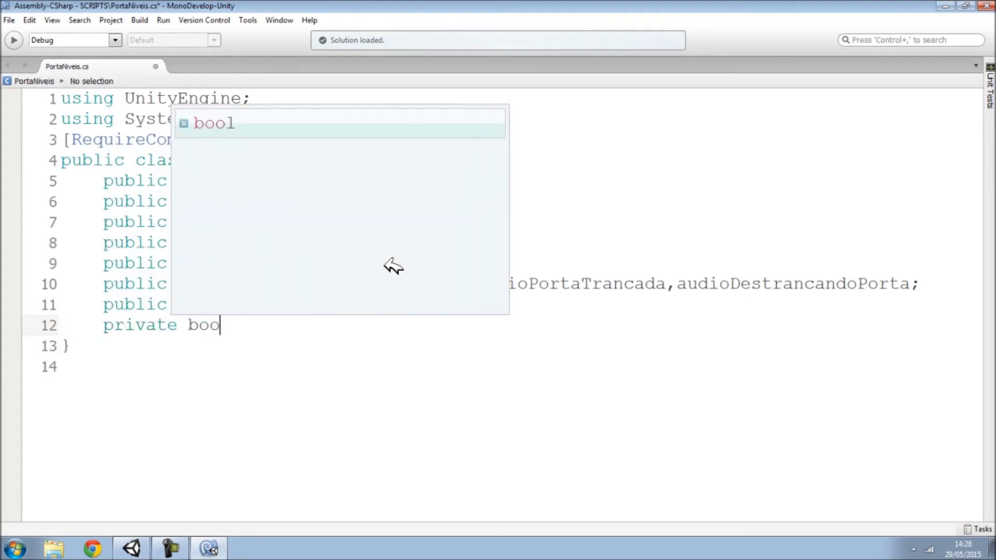
text(l )
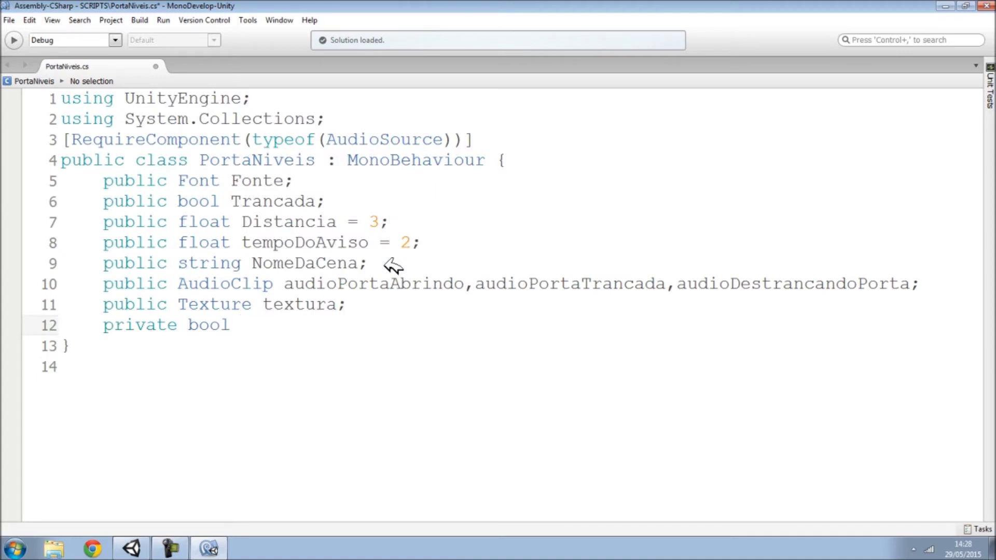
text(avisoPortaTrancada,)
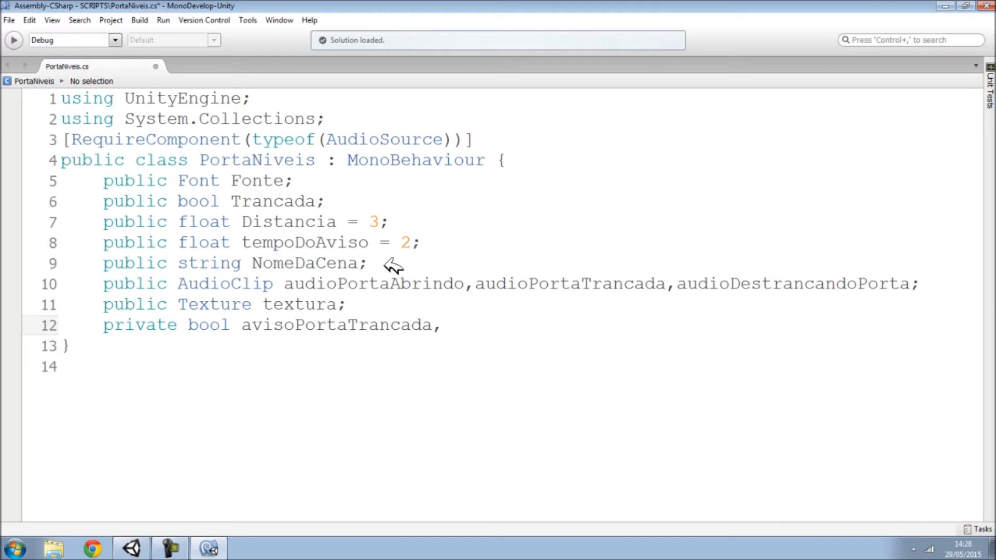
double_click(338, 324)
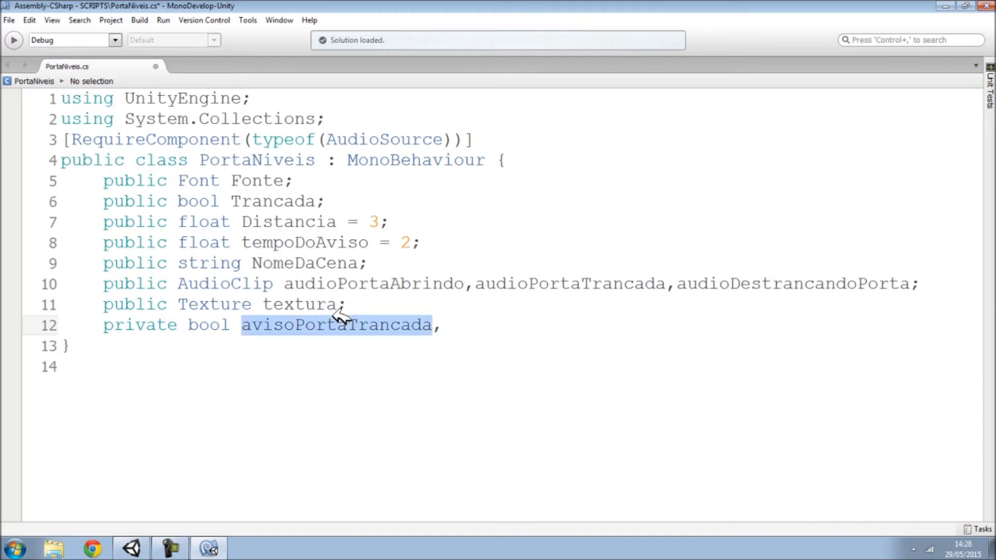
double_click(322, 243)
double_click(331, 320)
click(453, 326)
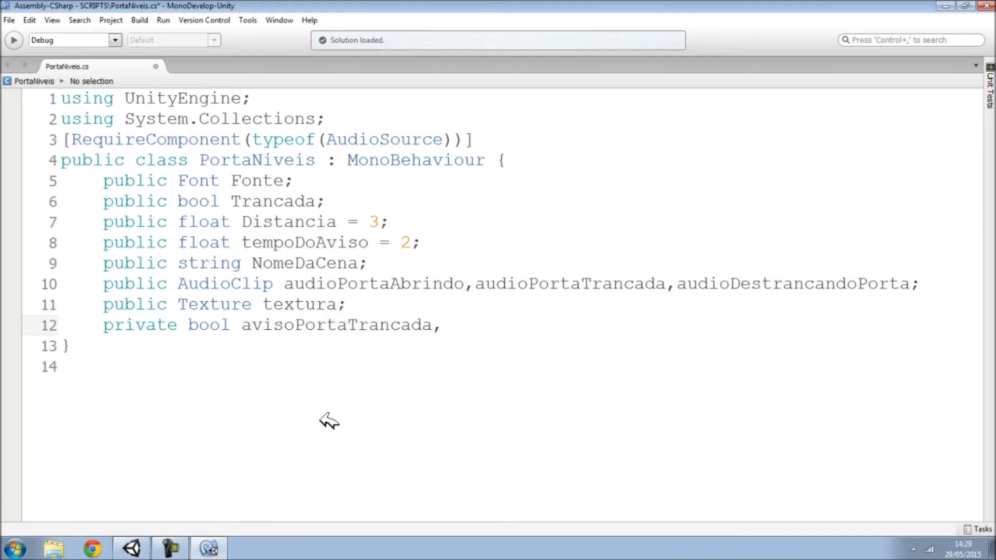
Add ativarCarregamento to the same bool declaration and open a new line
text(a)
text(tivarCarregame)
key(BackSpace)
text(amento)
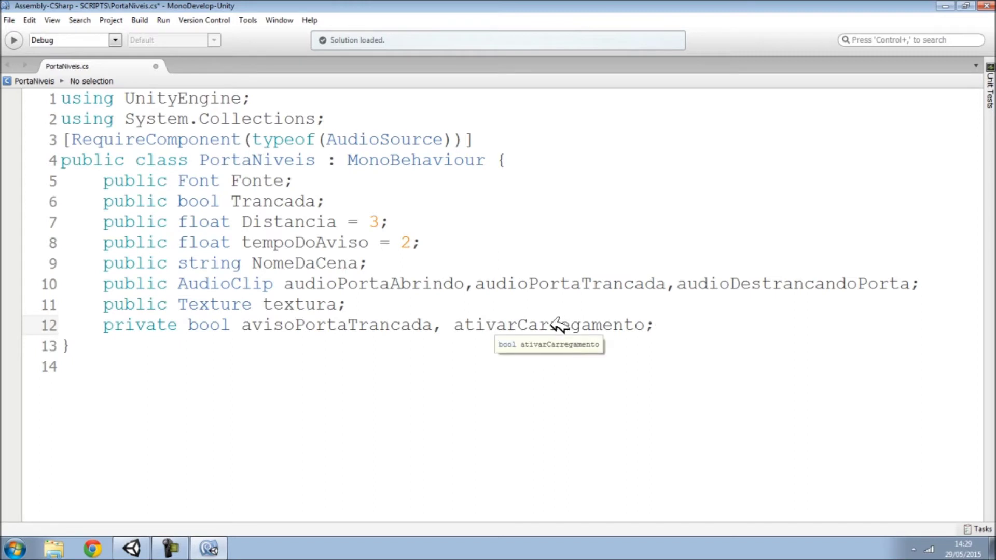
double_click(528, 319)
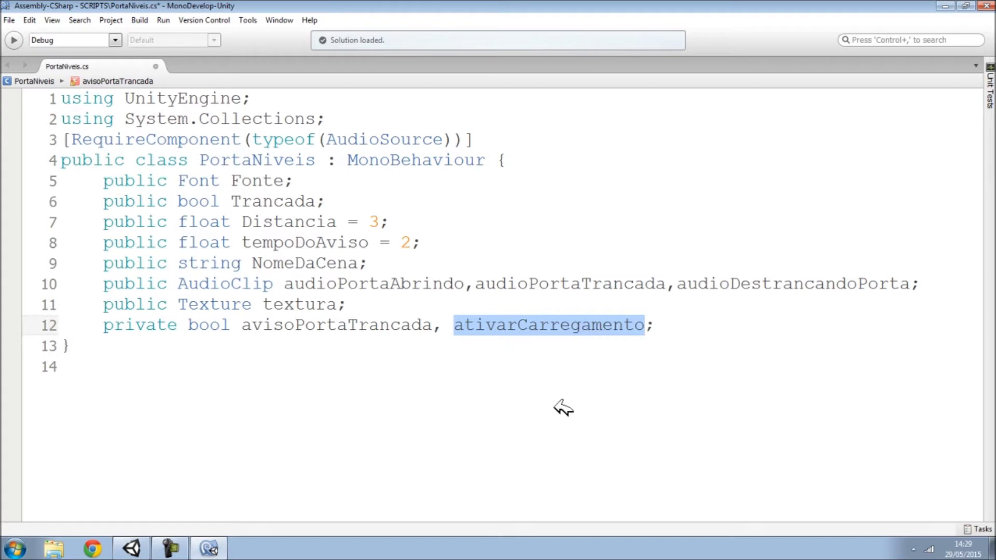
click(656, 323)
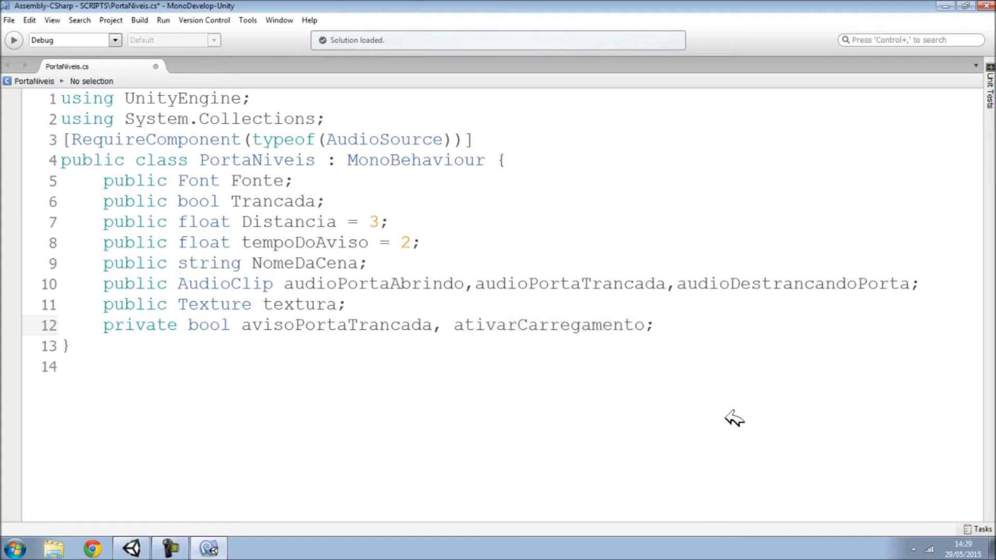
key(Return)
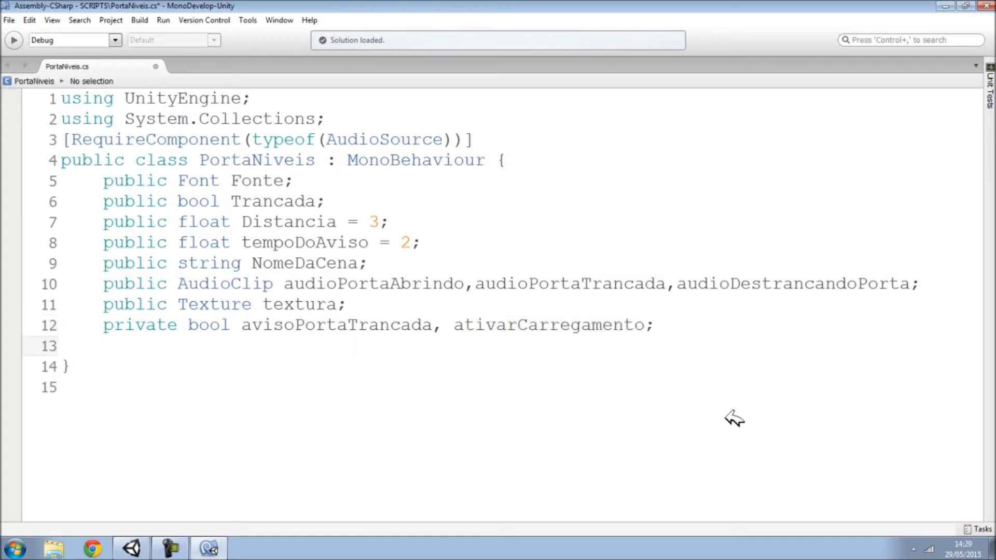
Add public bool temAChave with the comment // PROXIMA AULA
text(public bool )
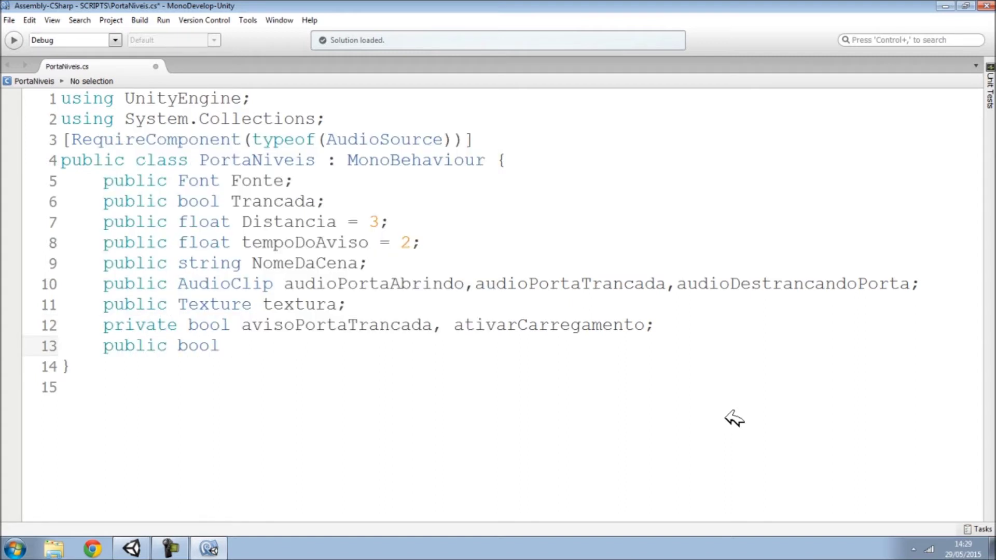
text(temA)
text(Chave)
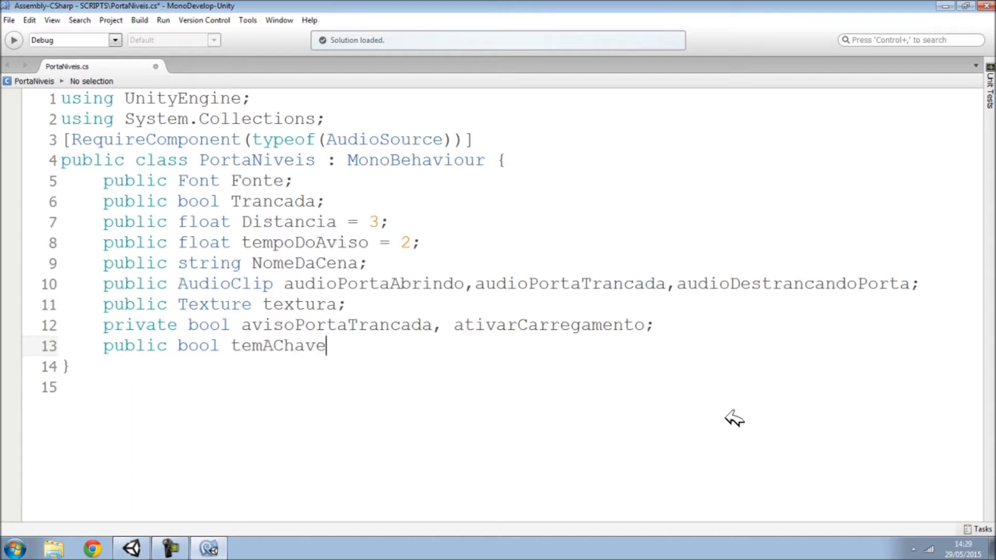
text(;)
text( ]/)
key(BackSpace)
key(BackSpace)
text(// )
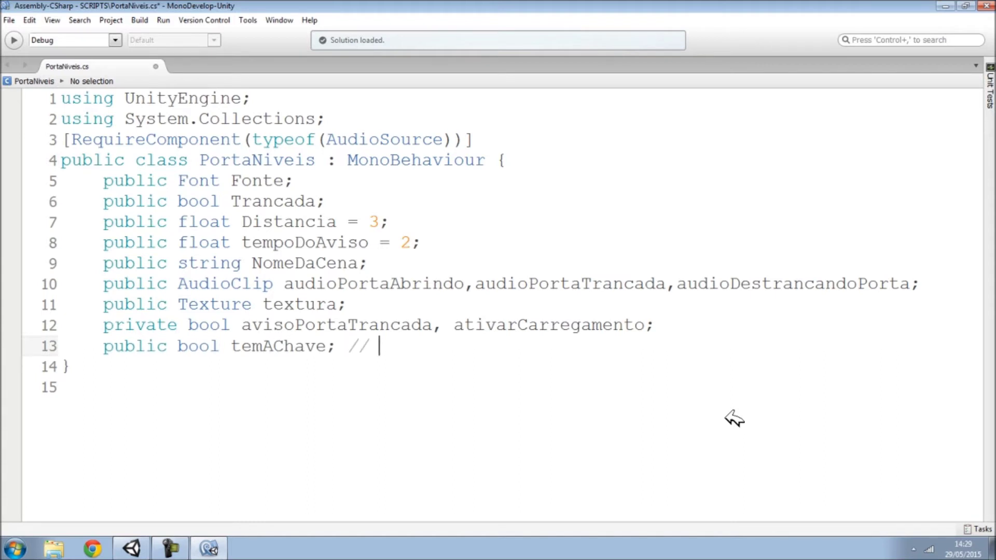
text(PROXIMA AULA)
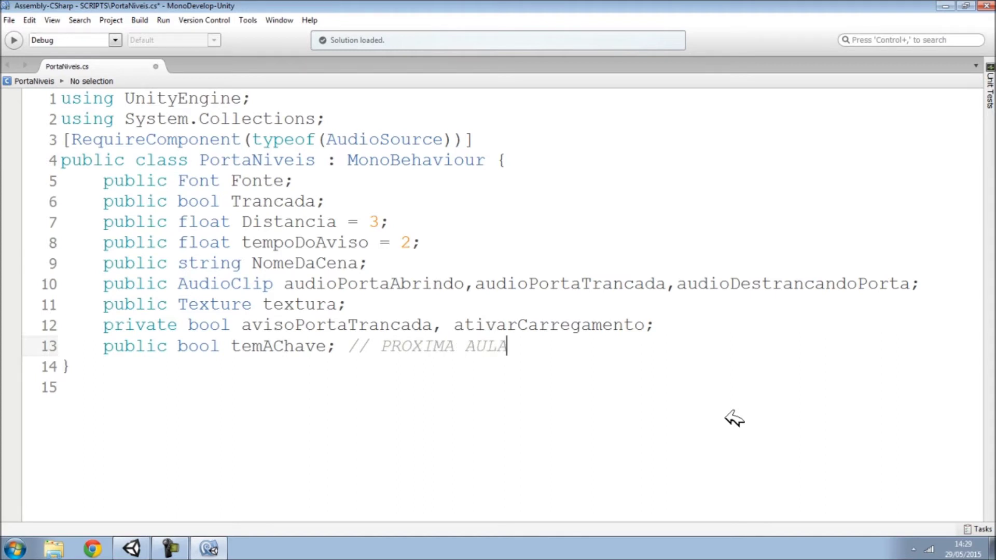
key(Return)
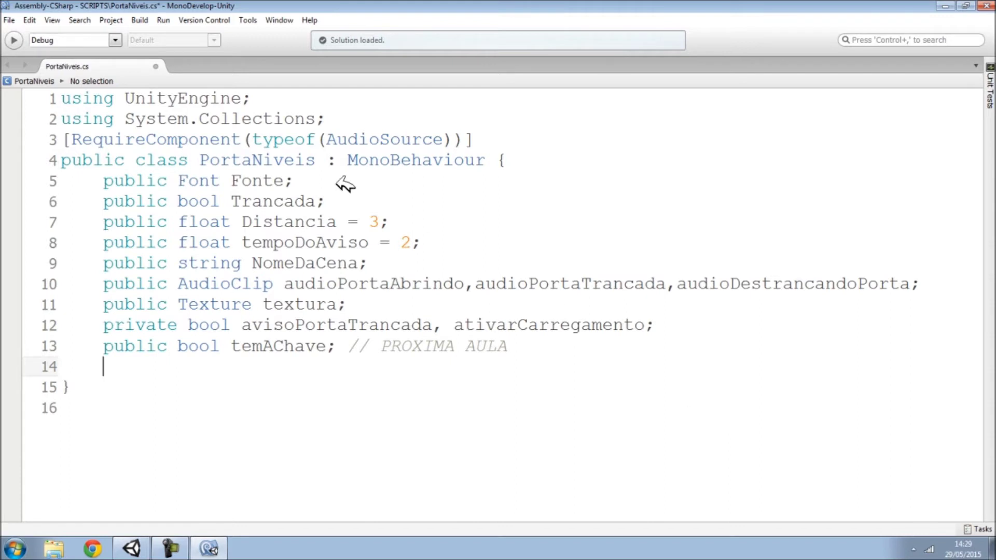
double_click(289, 199)
double_click(272, 348)
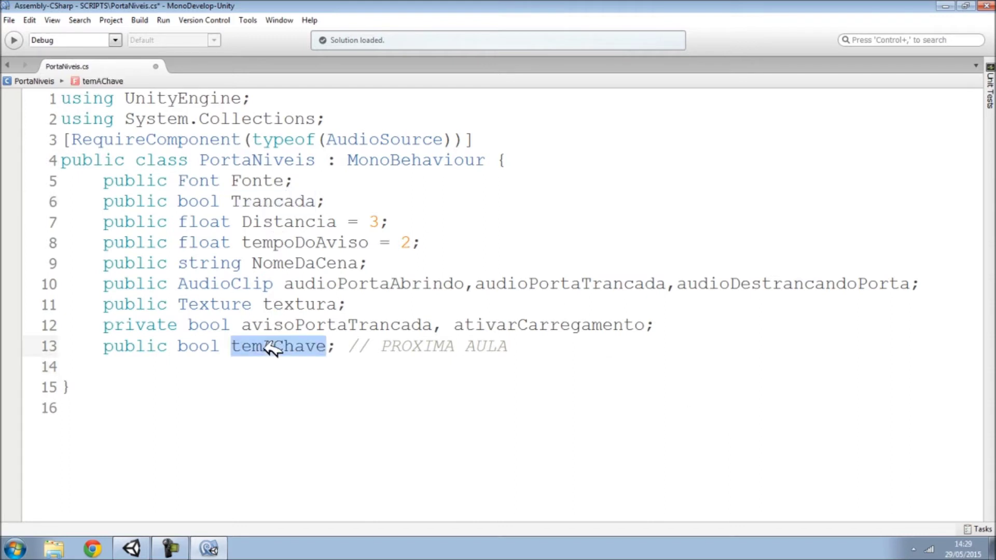
double_click(244, 198)
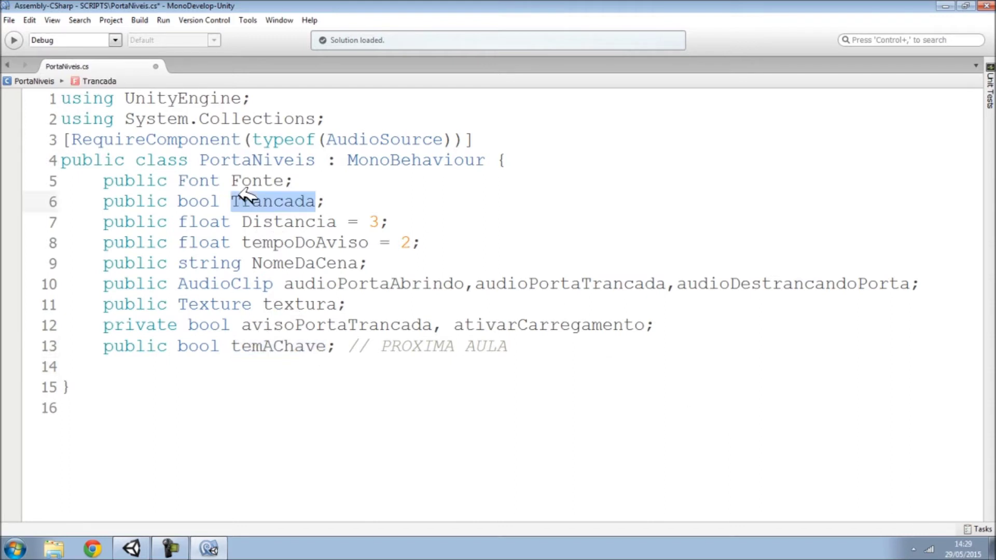
double_click(280, 346)
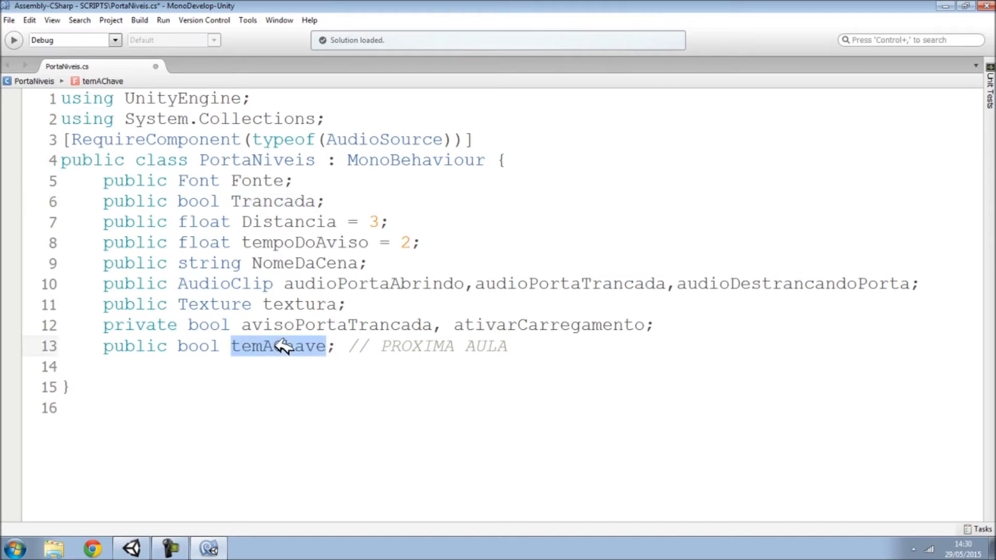
double_click(263, 346)
click(340, 349)
Add public int IDdaChave below temAChave and begin a private GameObject field
key(Return)
text(public int)
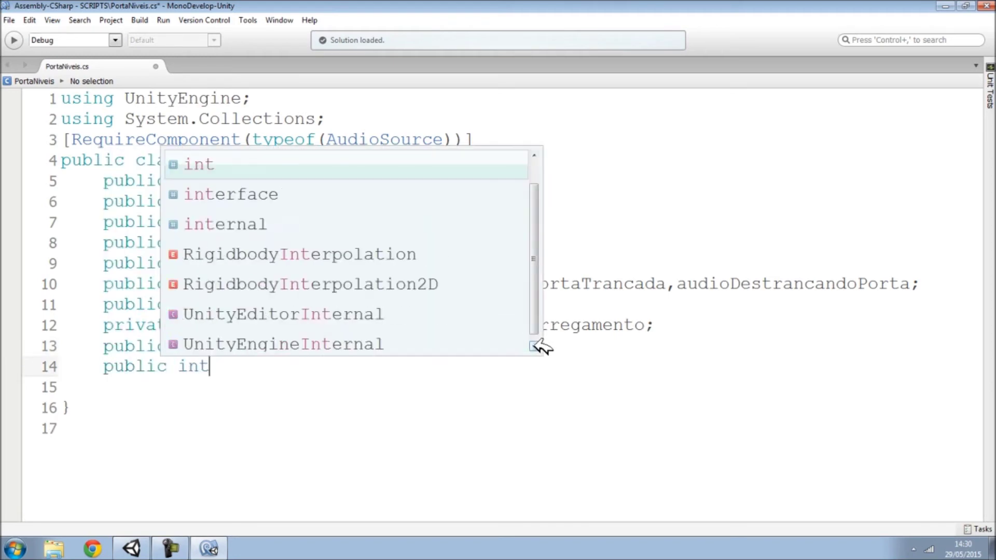
text( IDdaCHav)
key(BackSpace)
key(BackSpace)
key(BackSpace)
text(have;)
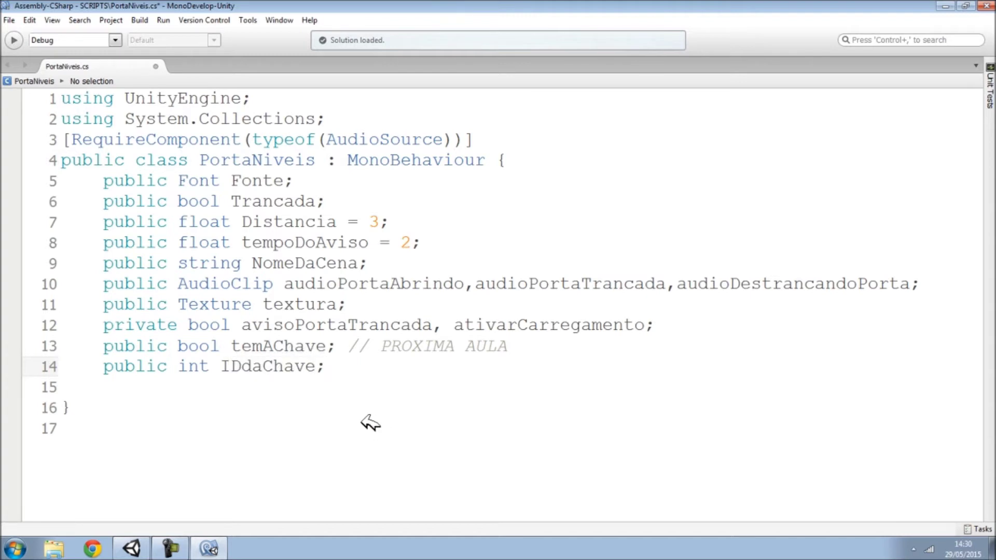
double_click(258, 366)
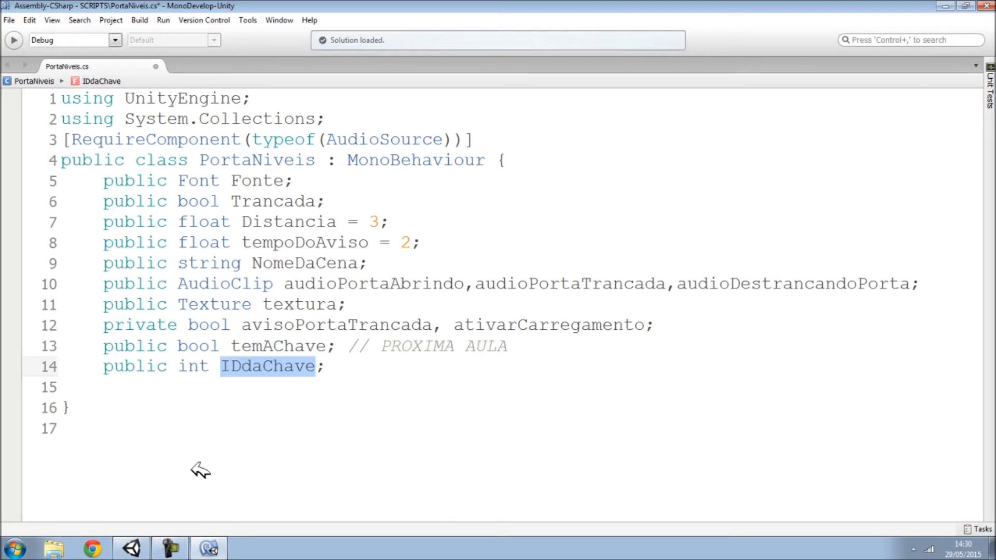
double_click(278, 347)
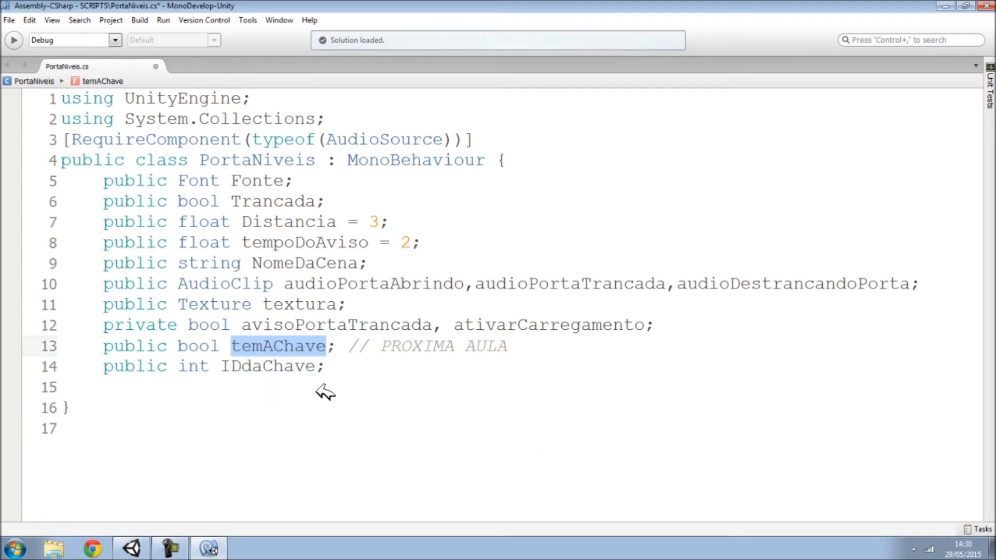
click(342, 367)
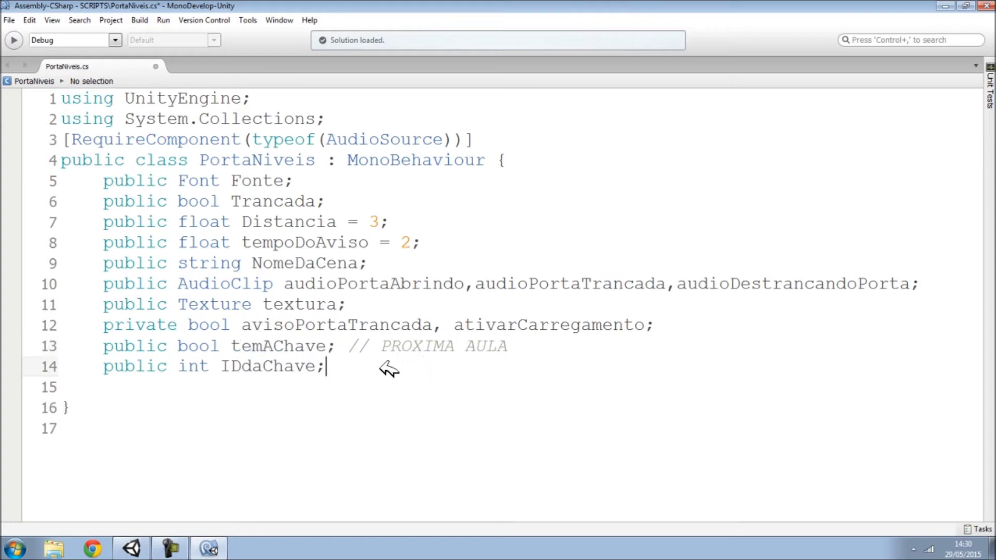
key(Return)
text(private Gam)
key(Return)
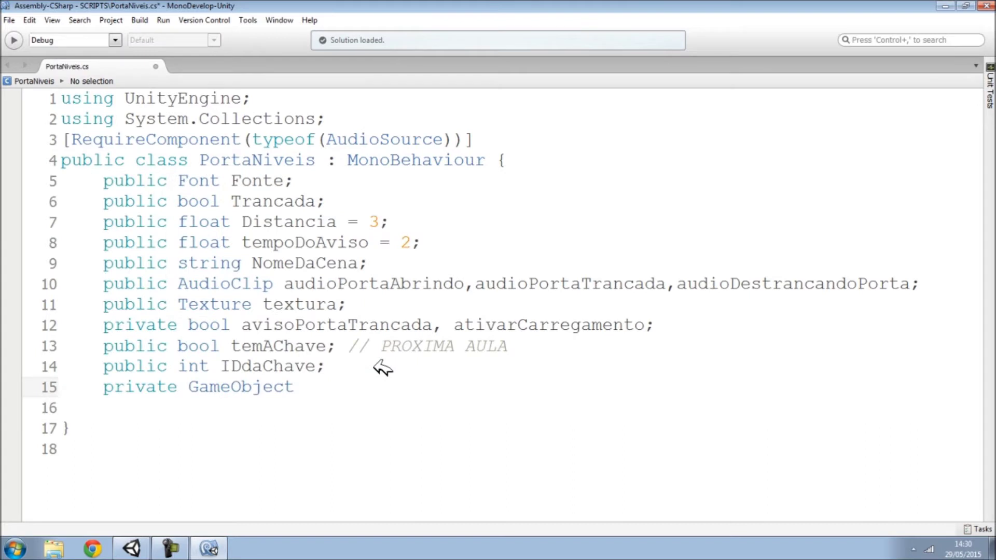
Name the GameObject field Jogador and declare private float cronometroAviso, cronometroCarregamento
text(Jogador;)
key(Return)
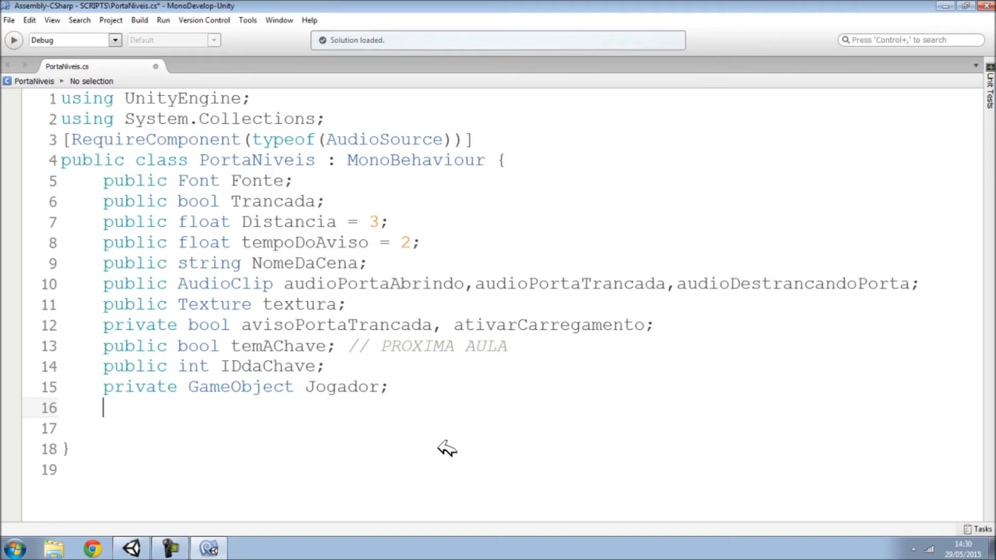
text(priva)
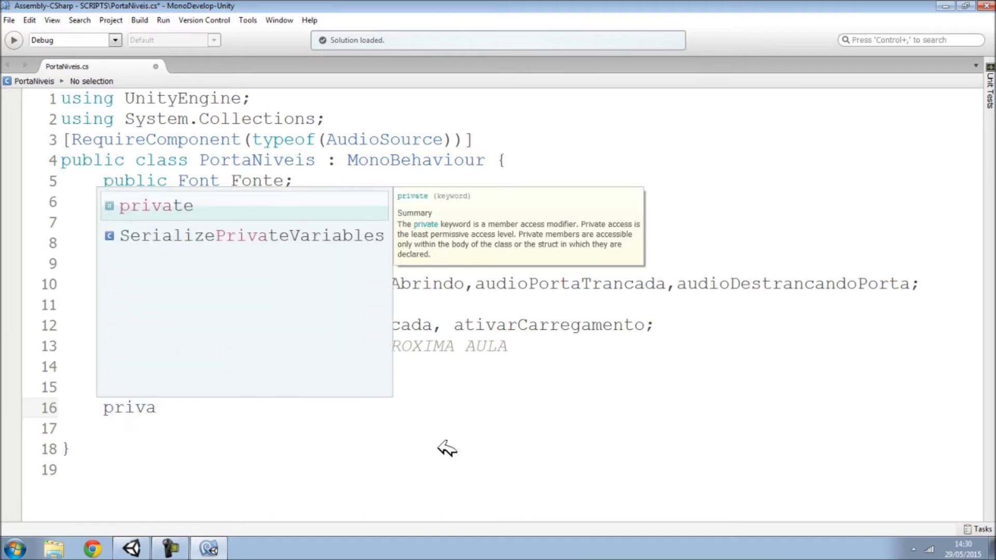
text(te float)
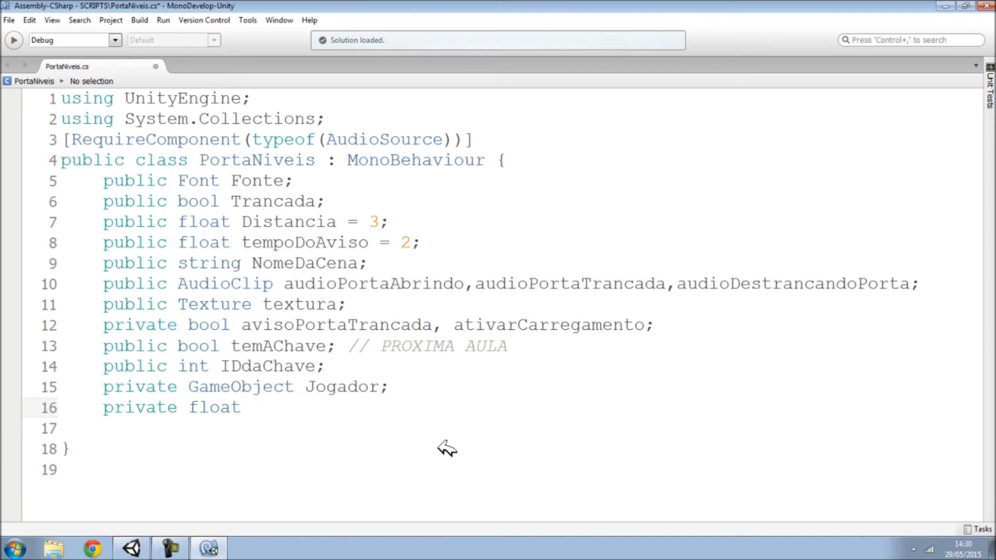
text( cronometroAviso)
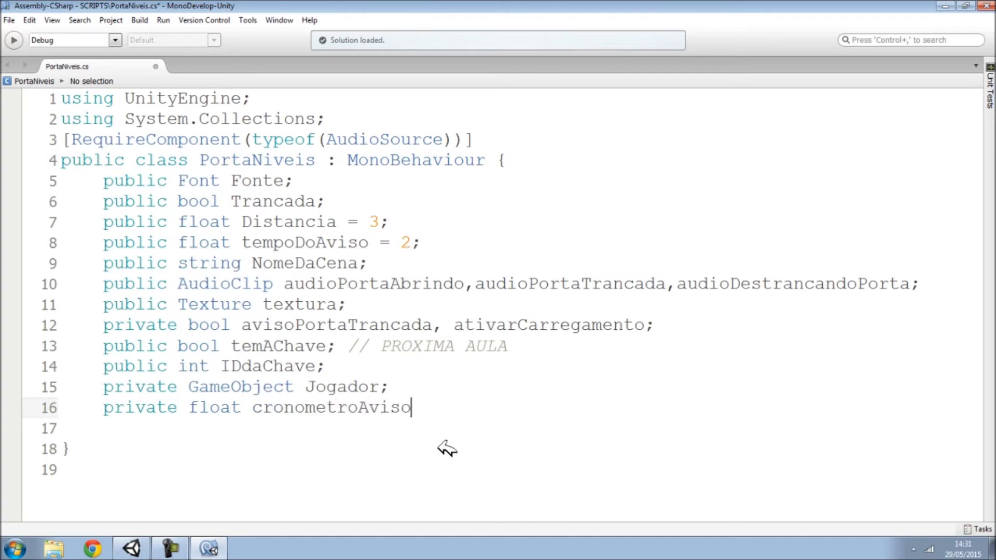
text(, cronometroCarregamento;)
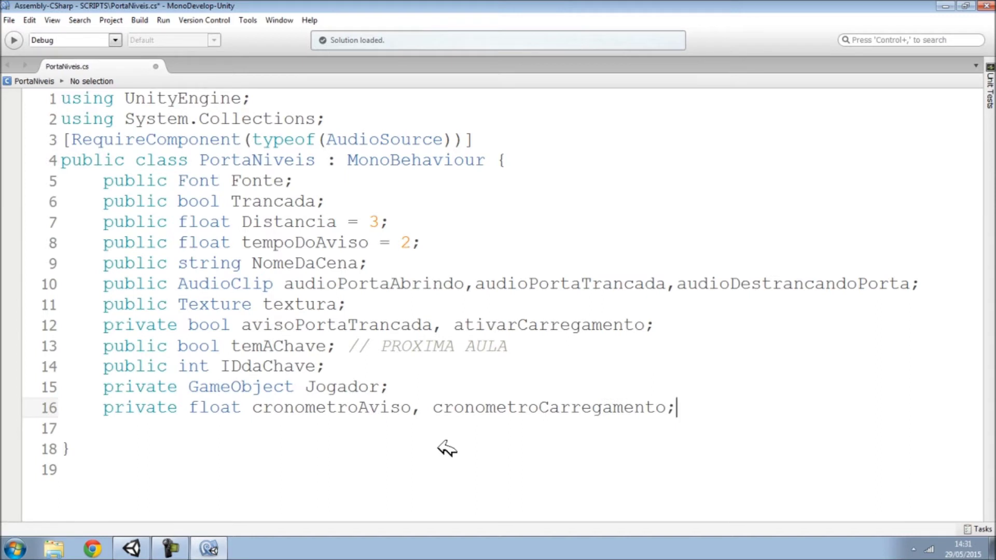
key(Return)
key(Return)
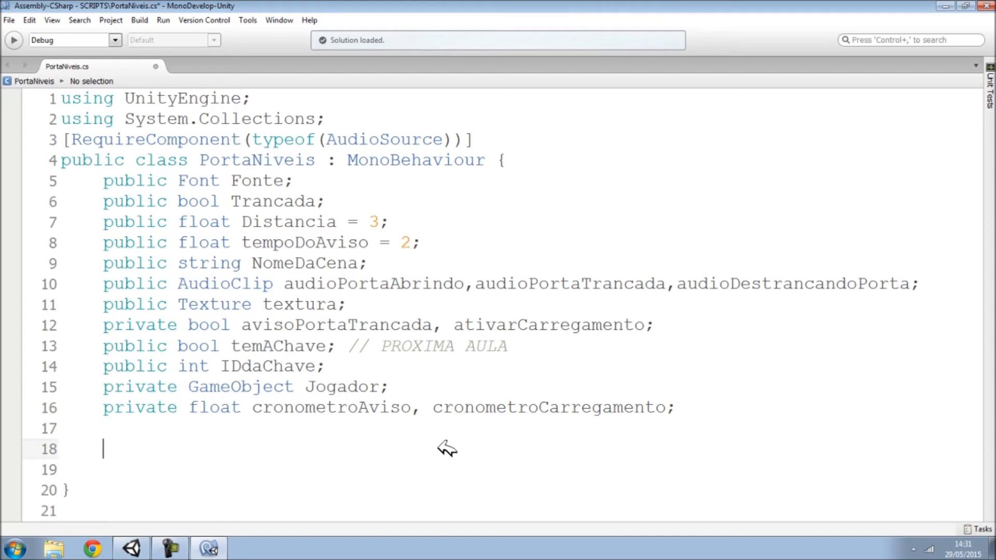
key(Delete)
key(Up)
text(voi)
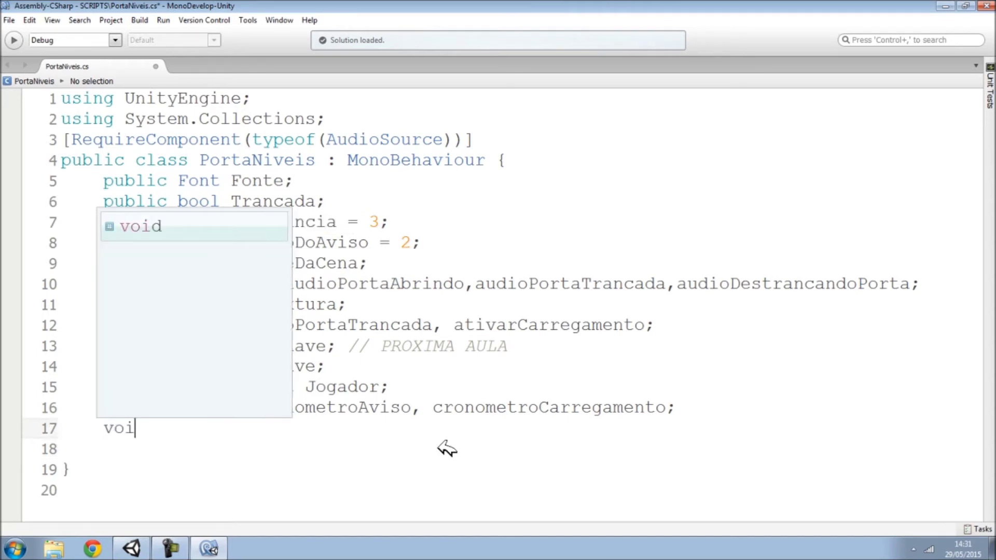
text(d Start ())
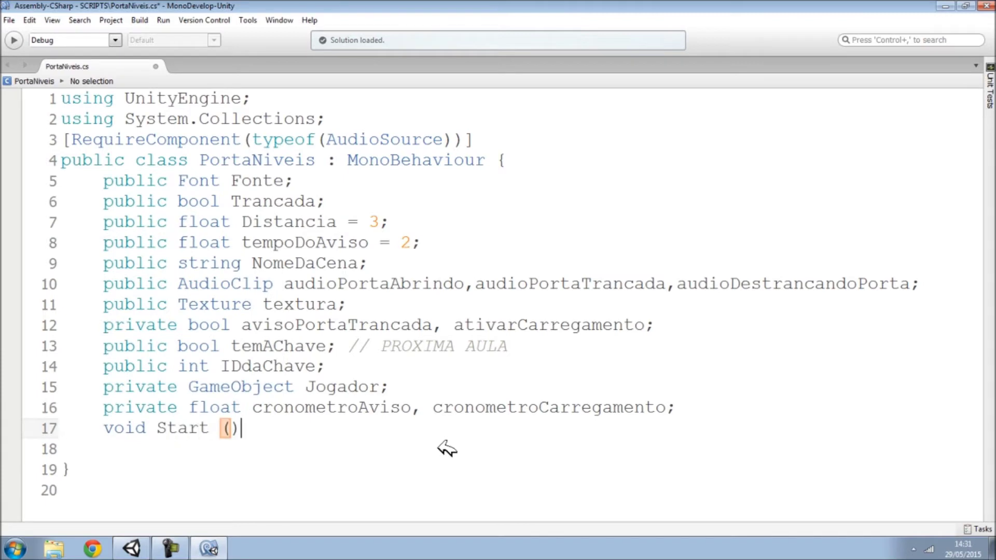
text({)
key(Return)
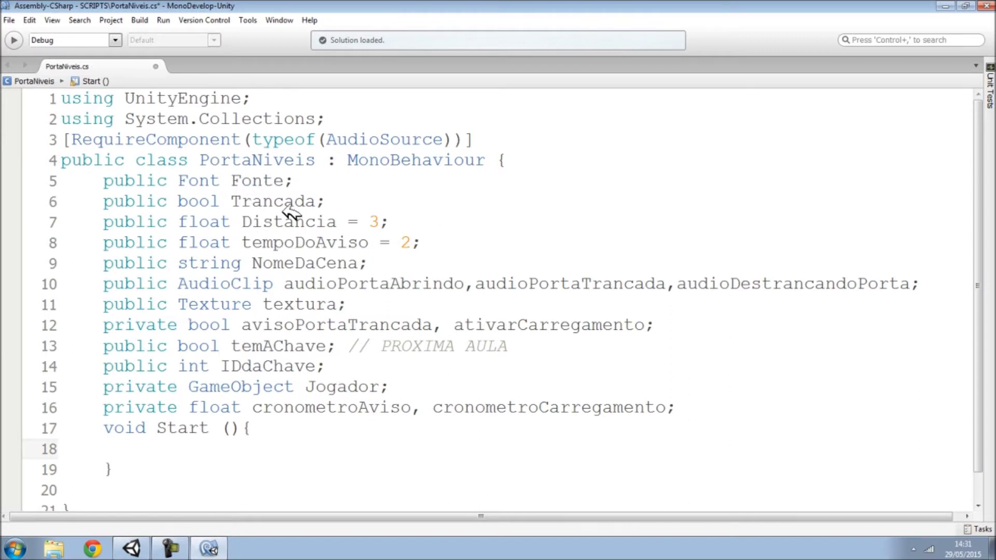
double_click(275, 345)
key(ctrl+c)
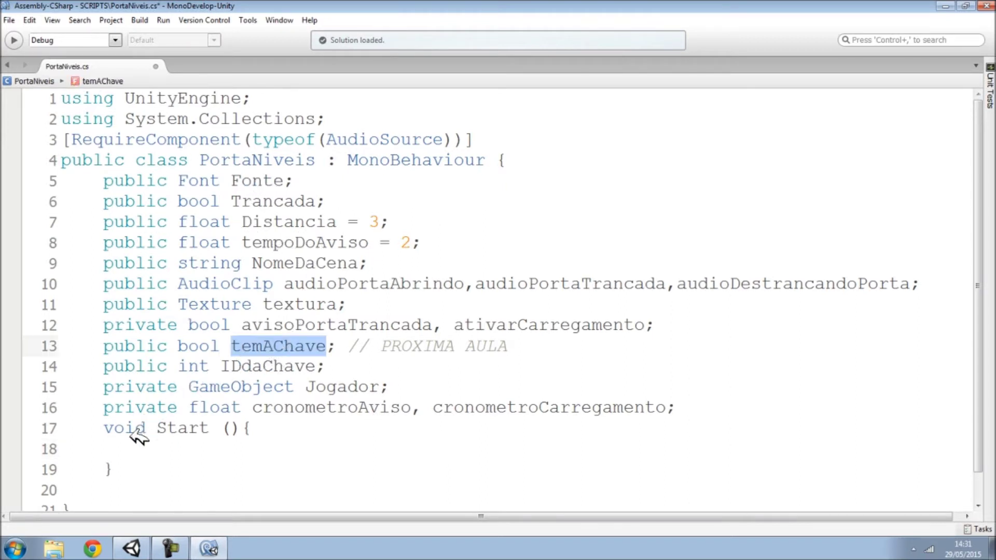
click(136, 440)
key(ctrl+v)
text(false;)
scroll(311, 415, down, 1)
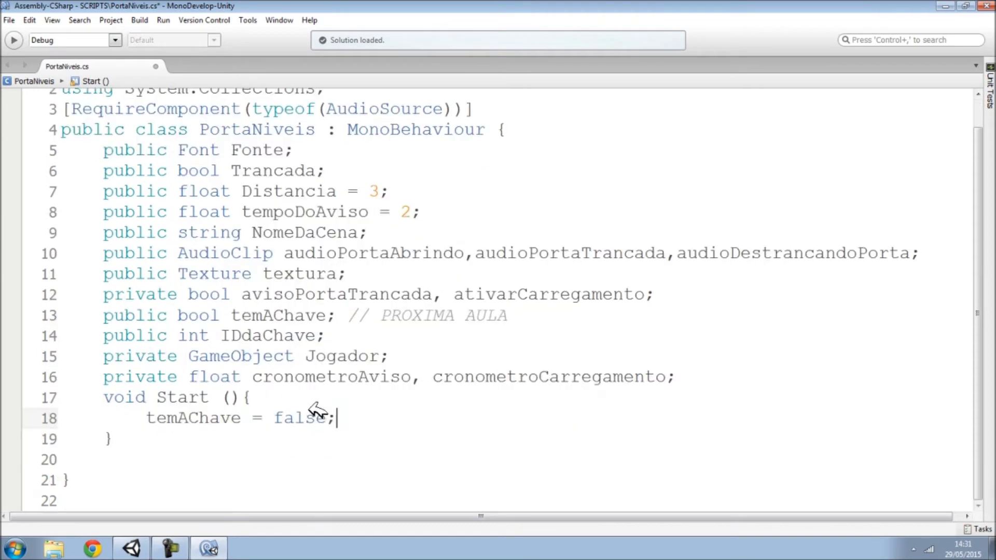
double_click(274, 315)
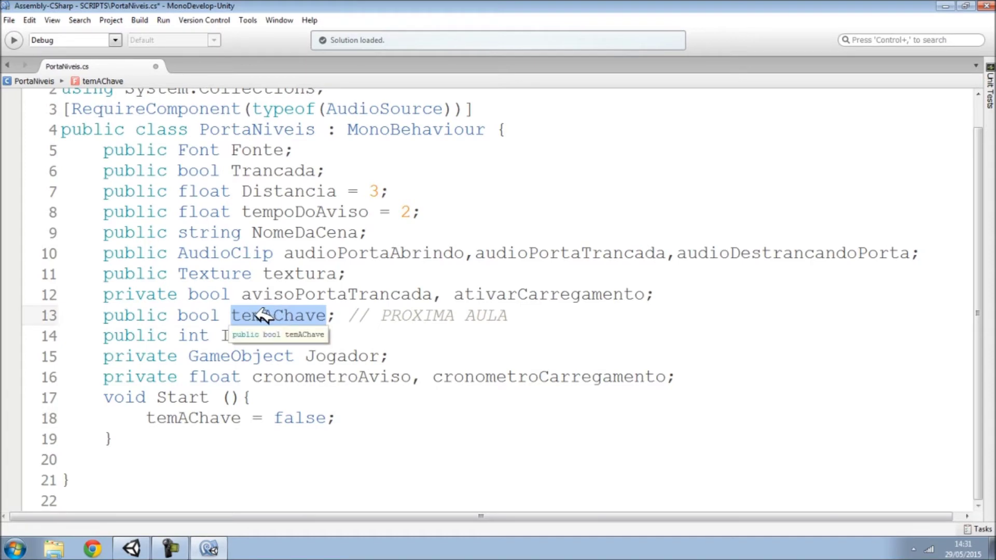
click(357, 414)
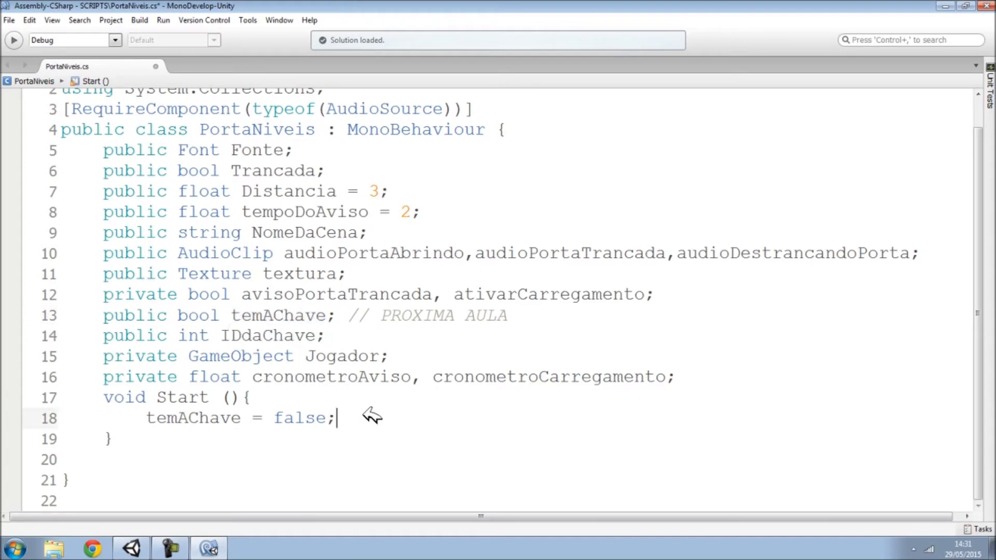
drag(363, 415, 58, 413)
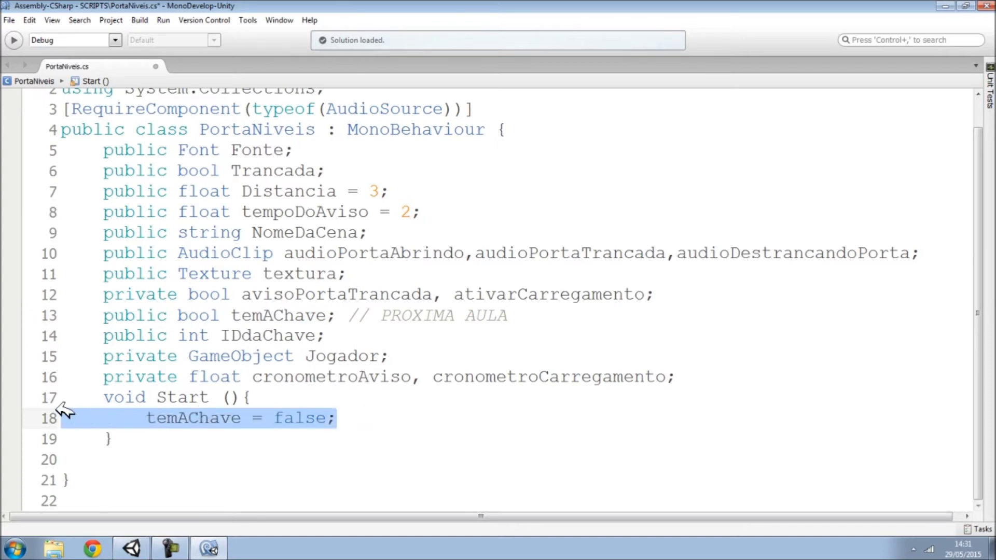
click(140, 415)
drag(146, 418, 358, 420)
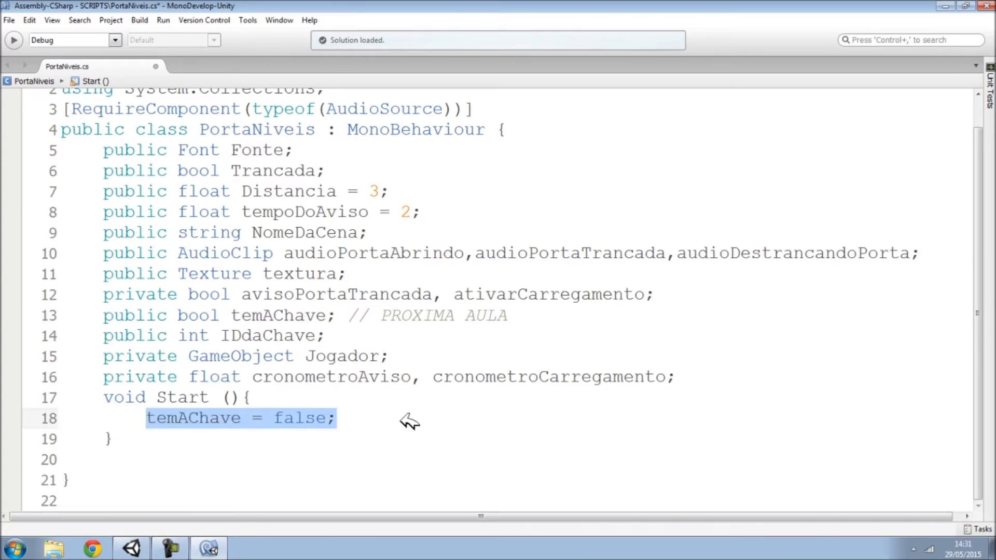
key(ctrl+x)
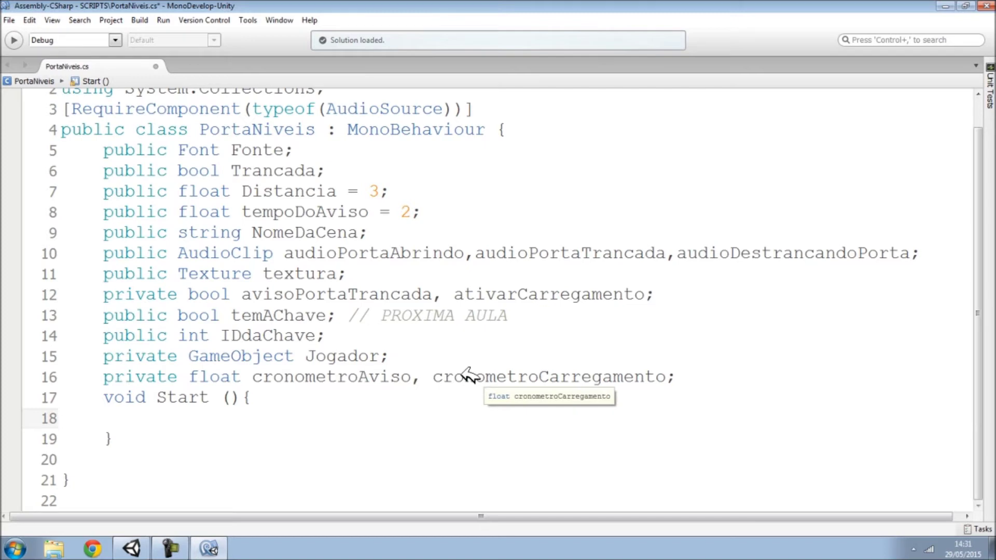
double_click(329, 377)
click(187, 415)
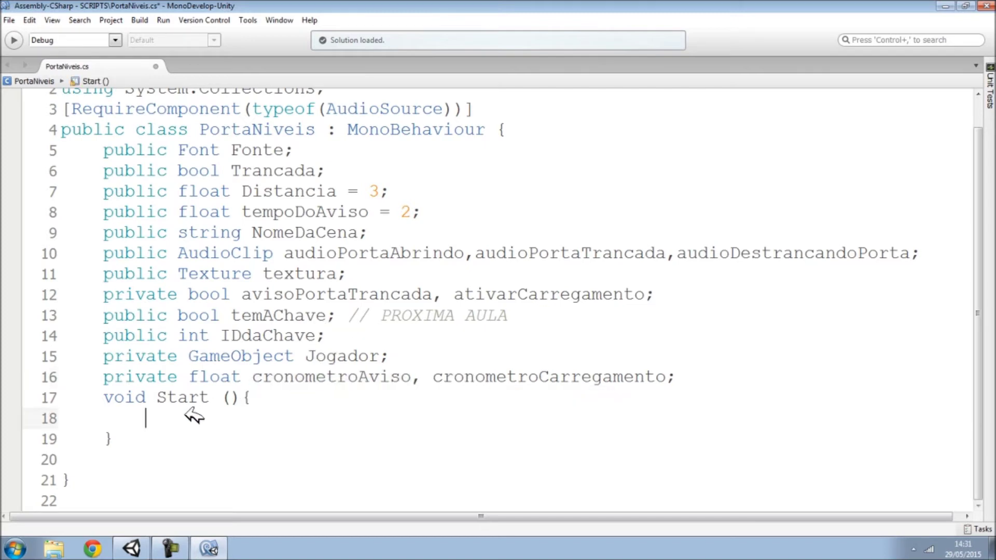
Reset cronometroAviso and cronometroCarregamento to 0 in Start
key(ctrl+v)
text(0;)
key(Return)
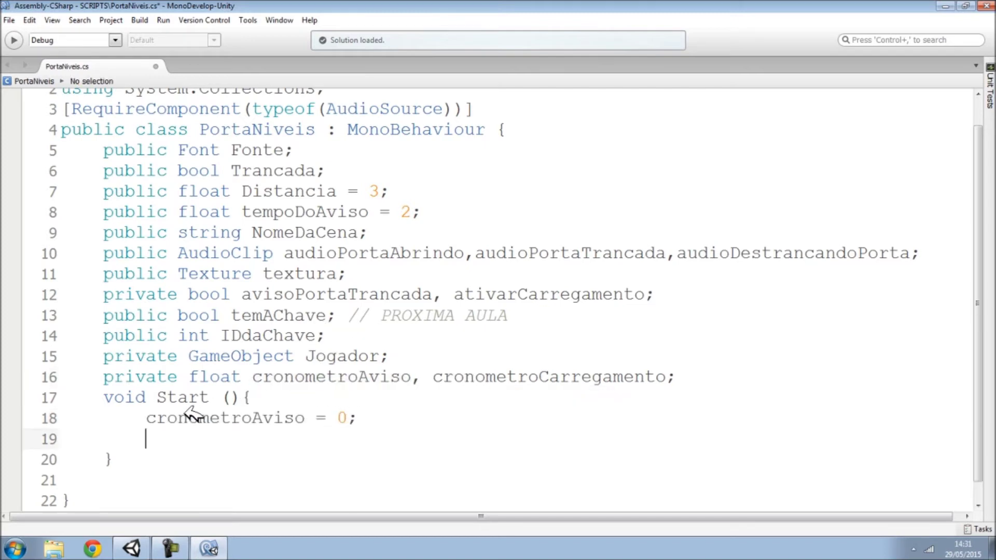
double_click(534, 378)
key(ctrl+c)
click(194, 439)
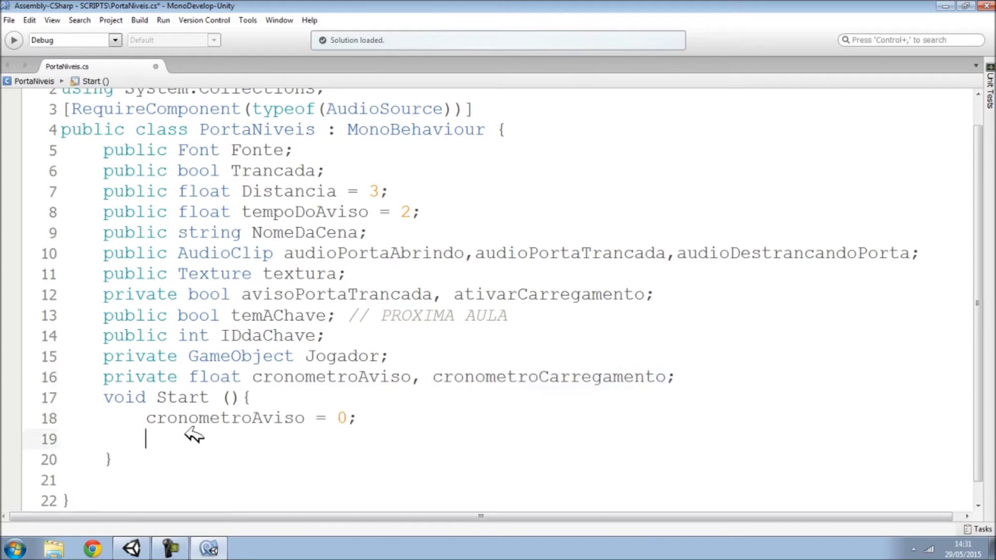
key(ctrl+v)
text(0)
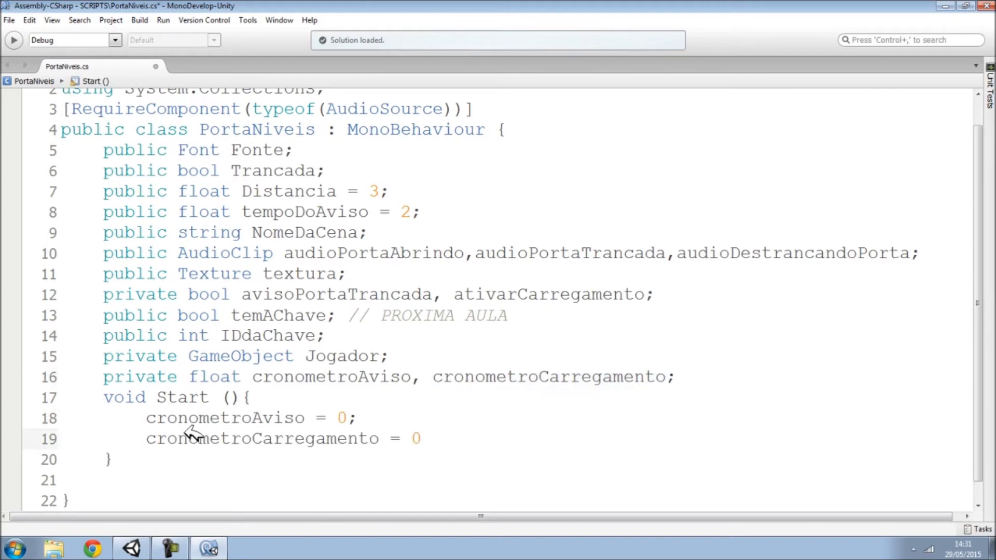
scroll(218, 433, down, 1)
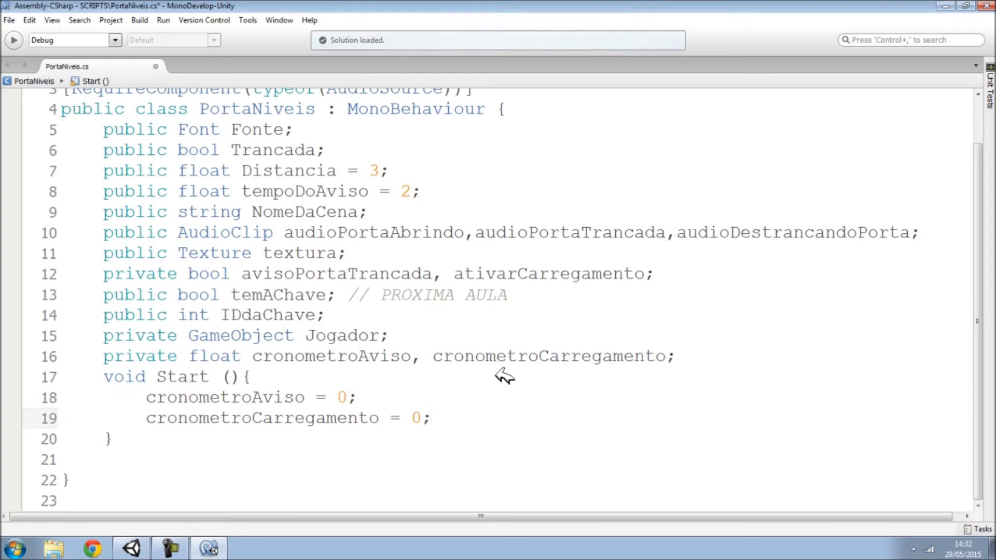
key(Return)
key(Return)
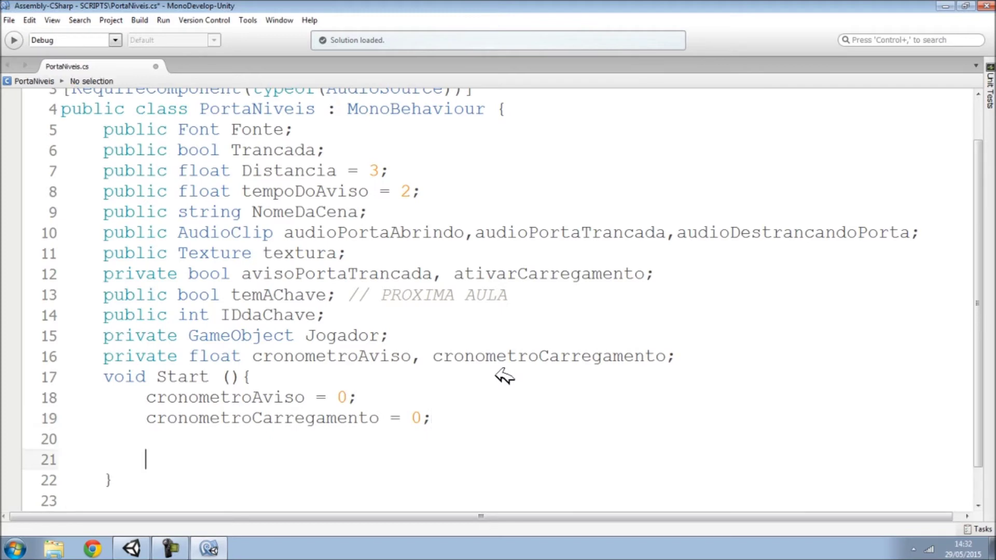
scroll(535, 324, down, 1)
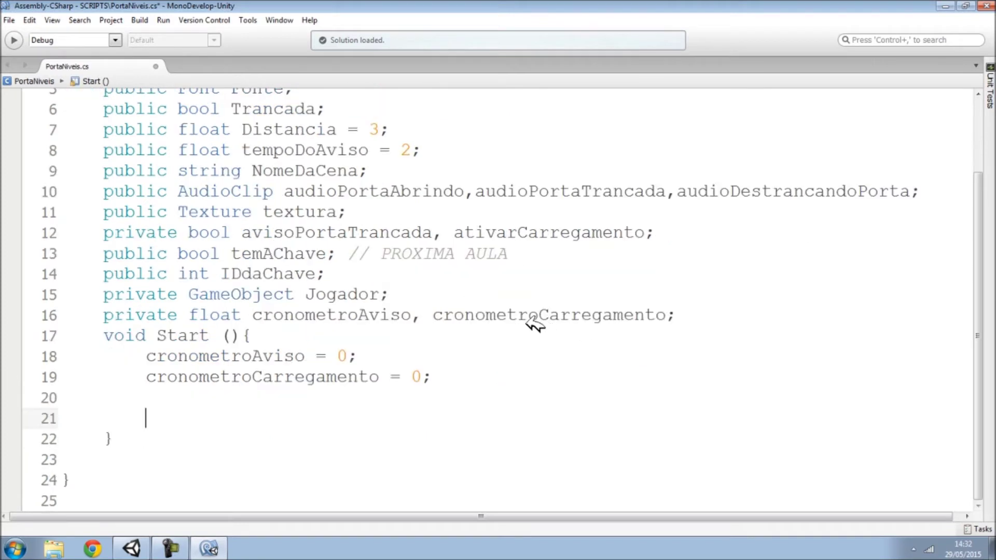
click(412, 317)
text(= 0)
key(BackSpace)
key(BackSpace)
key(BackSpace)
key(BackSpace)
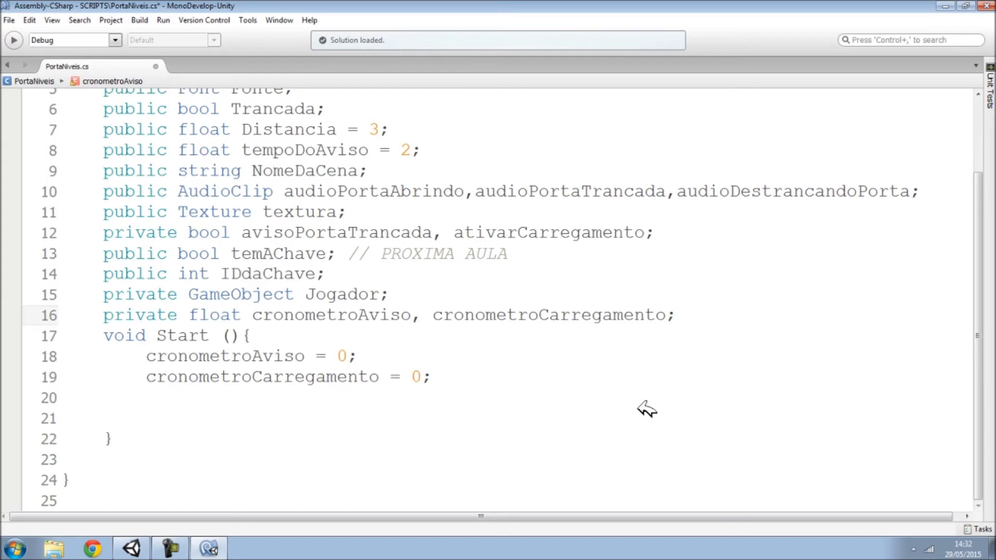
click(252, 398)
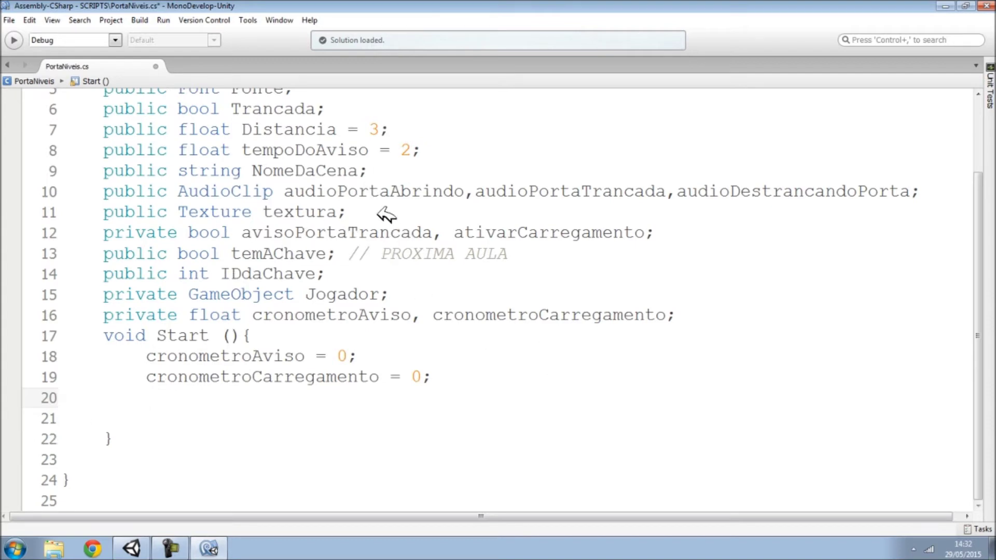
Set avisoPortaTrancada and ativarCarregamento to false in Start
double_click(303, 233)
key(ctrl+c)
click(182, 400)
key(ctrl+v)
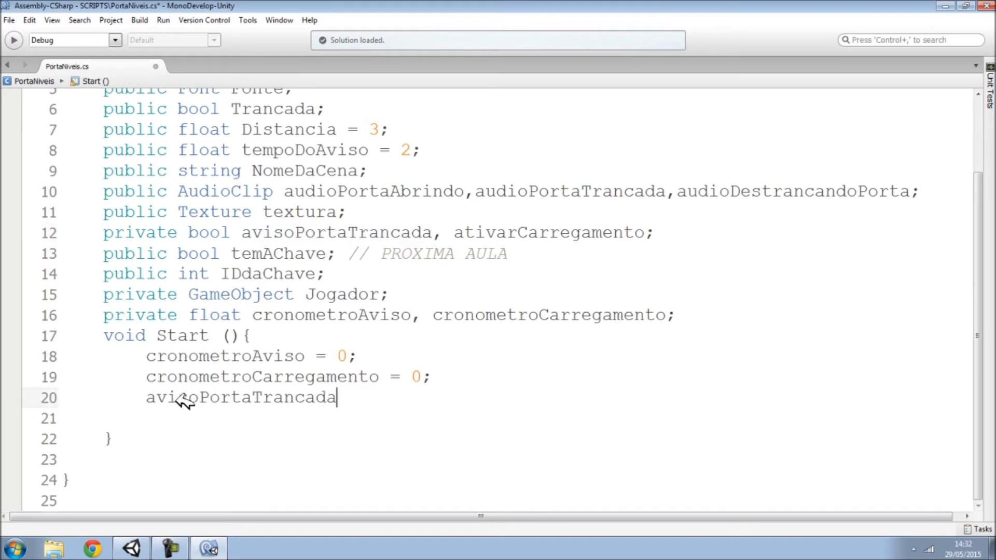
text( = false)
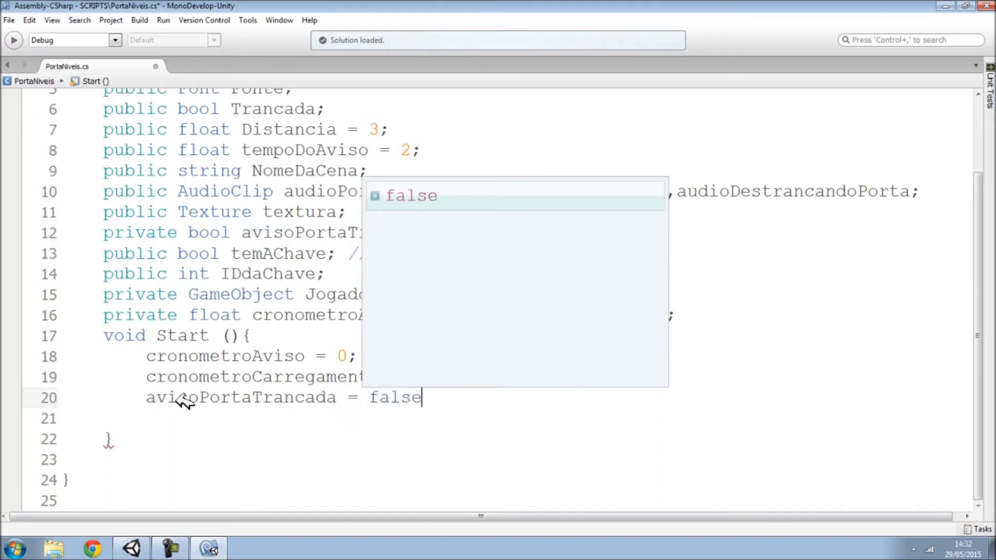
text(;)
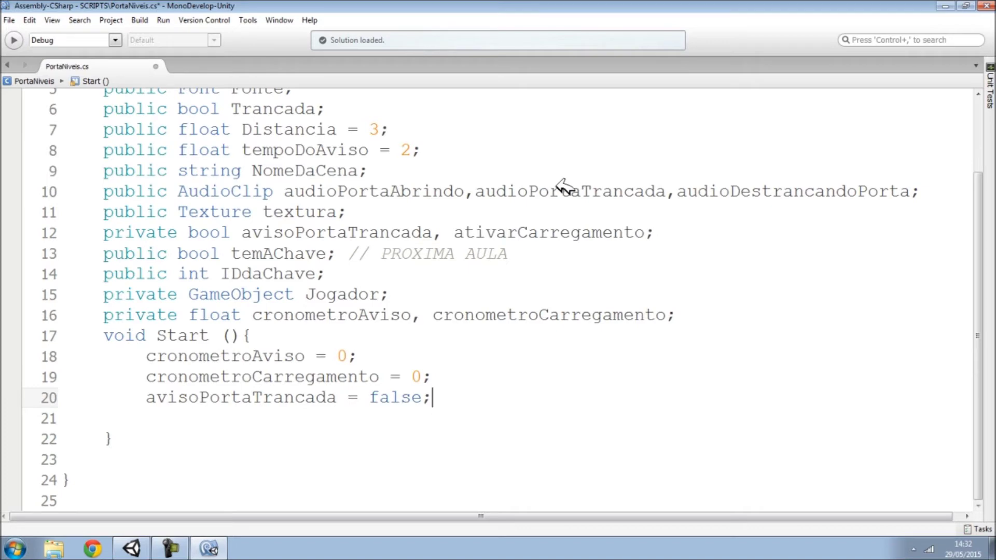
click(582, 232)
double_click(583, 232)
key(ctrl+c)
click(238, 416)
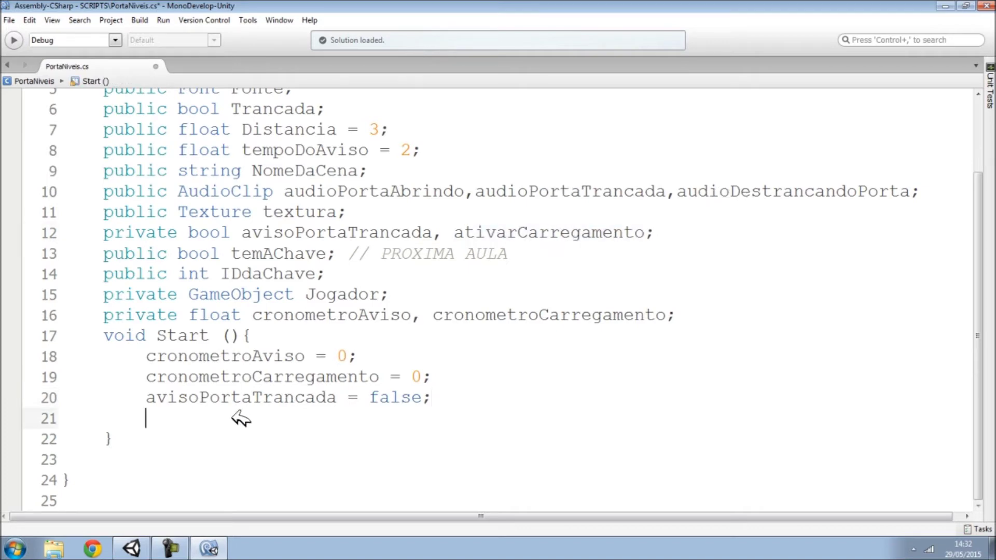
key(ctrl+v)
text(false)
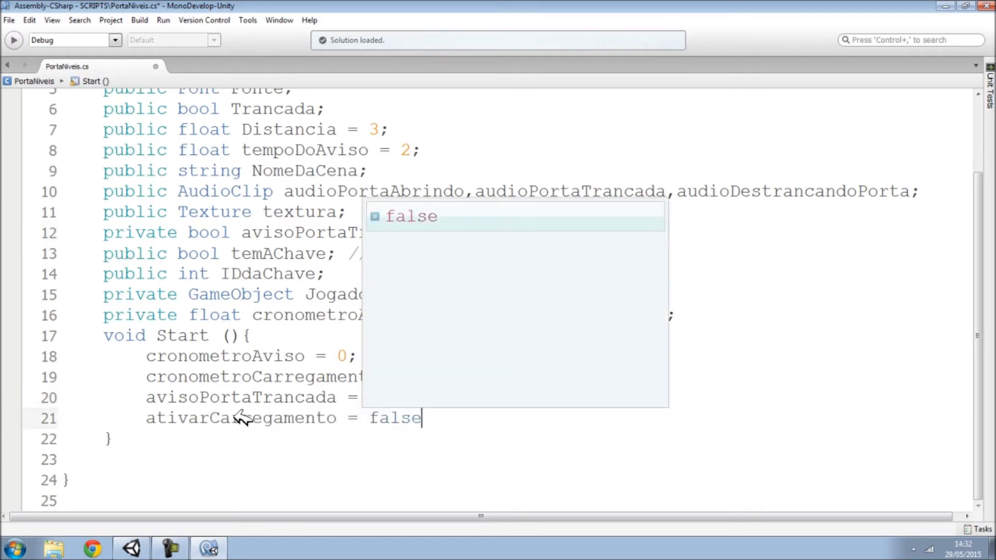
text(;)
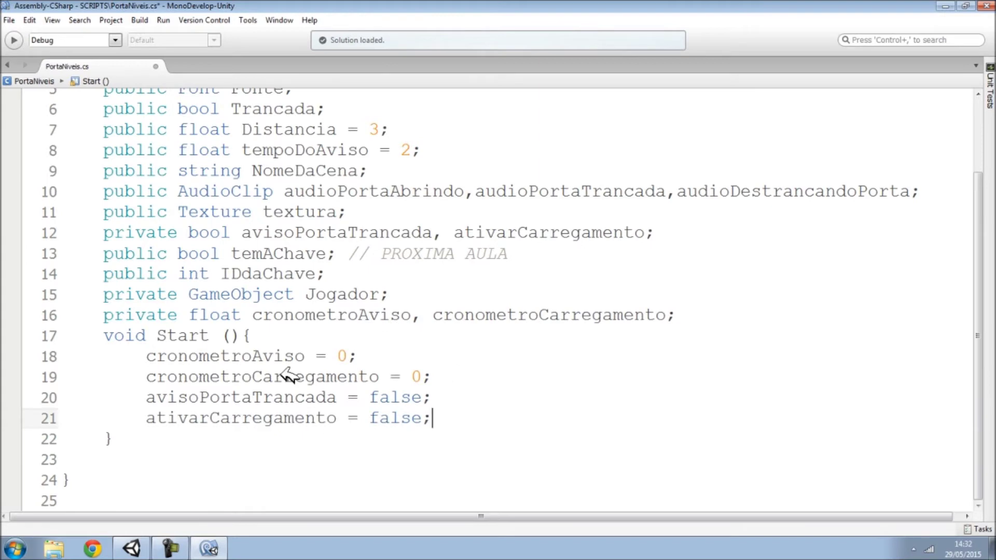
key(Return)
scroll(333, 222, up, 1)
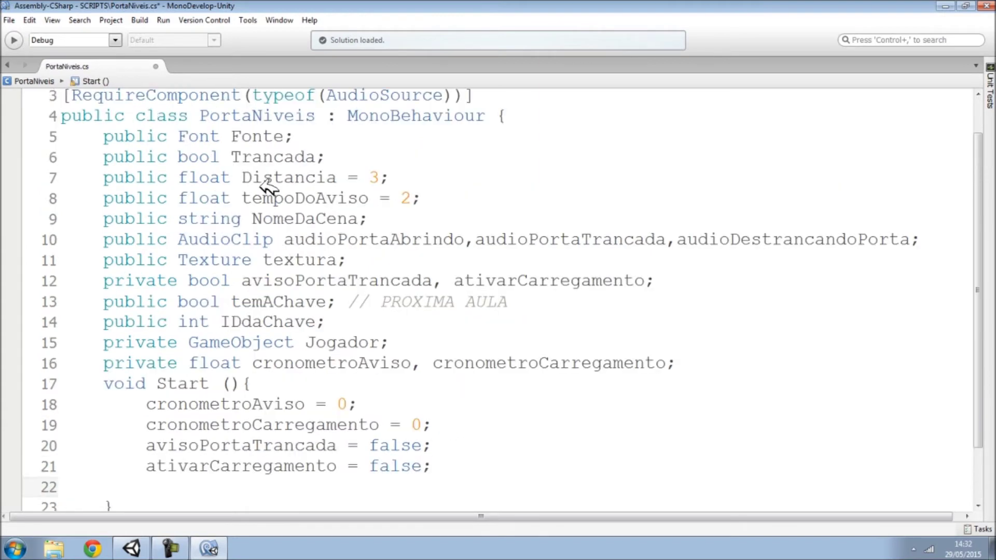
Begin assigning Jogador a GameObject value on line 22 of Start
double_click(340, 343)
key(ctrl+c)
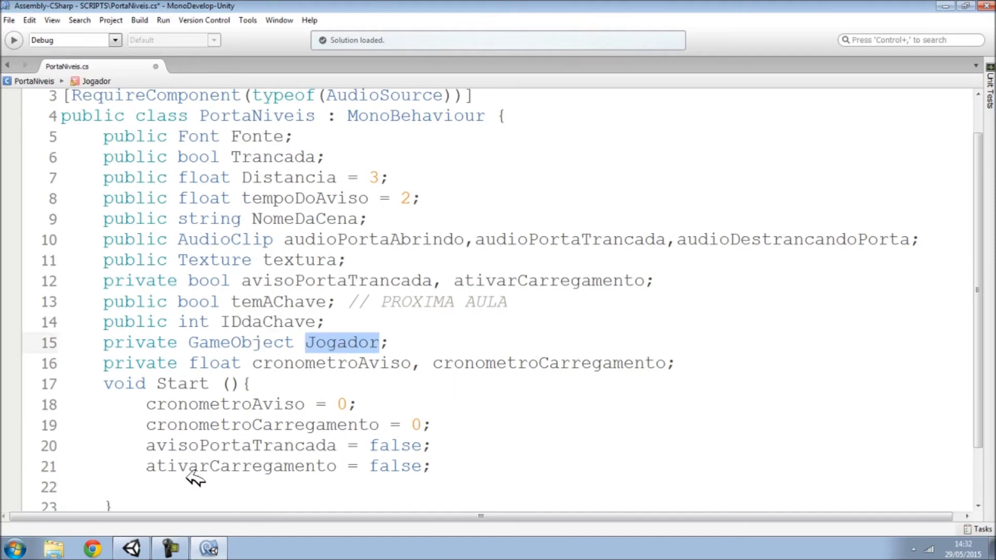
click(198, 482)
key(ctrl+v)
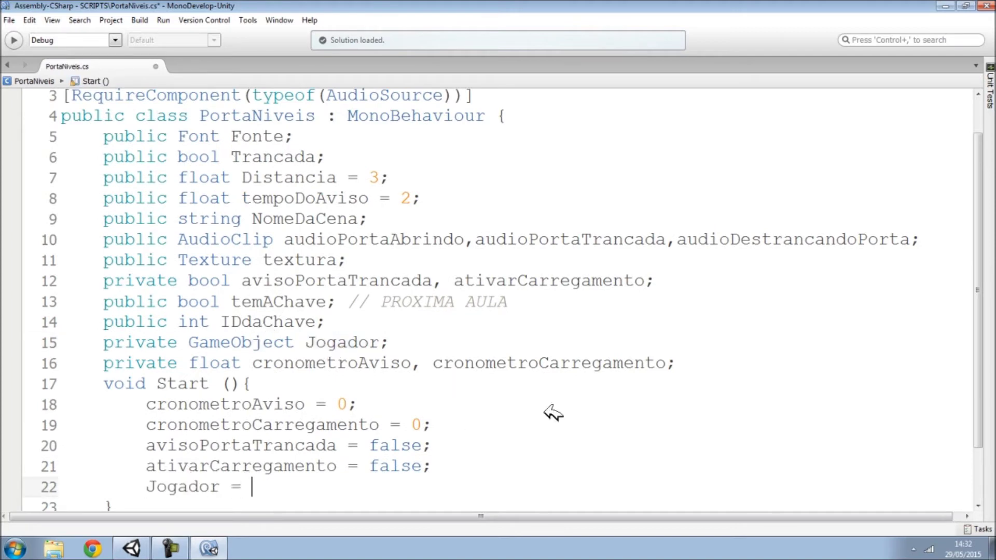
text(G)
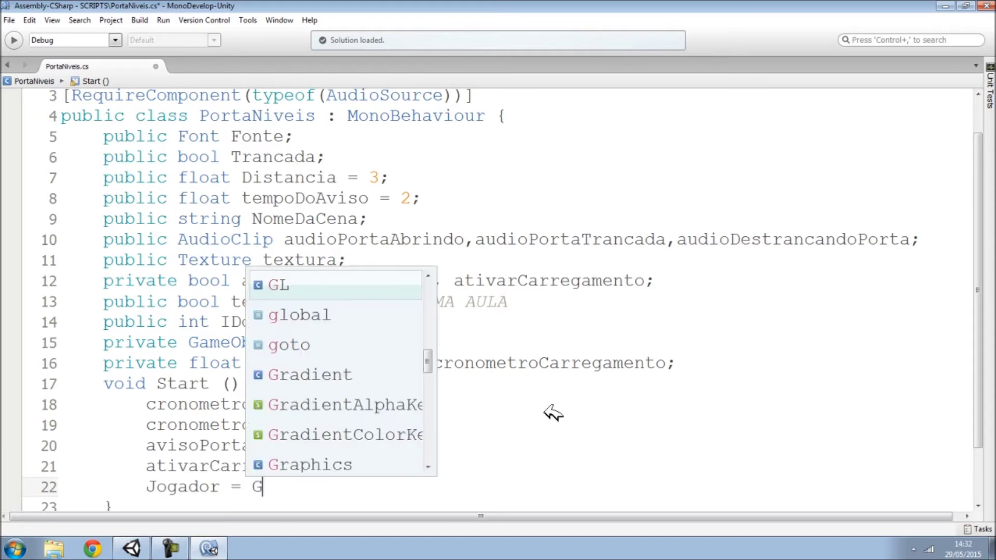
text(a)
key(Return)
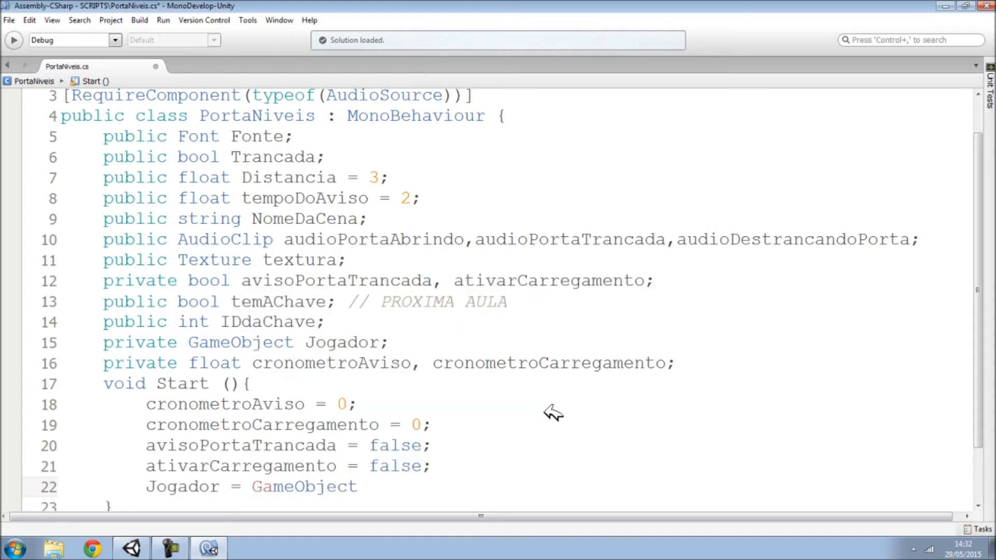
double_click(242, 343)
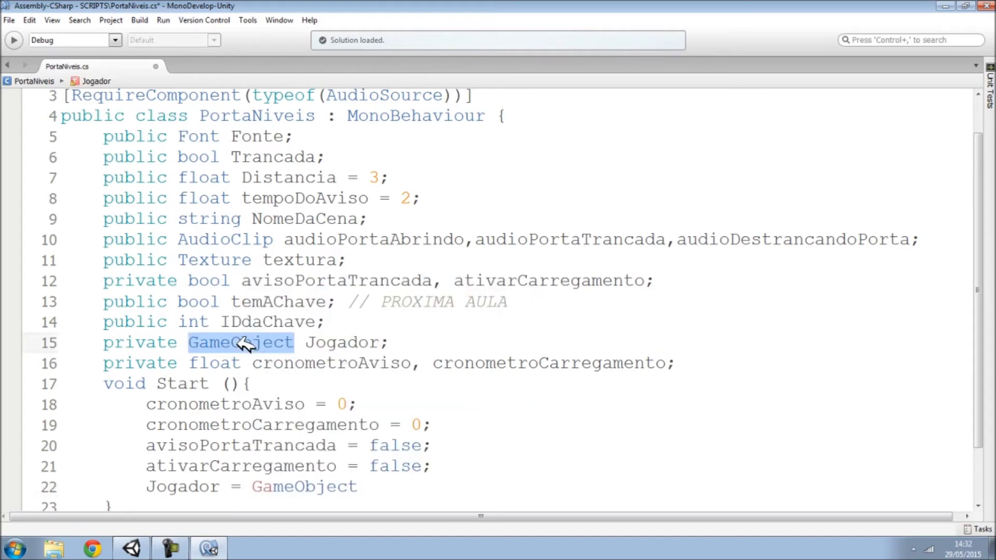
double_click(301, 487)
Complete the assignment as Jogador = GameObject.FindWithTag("Player");
click(394, 484)
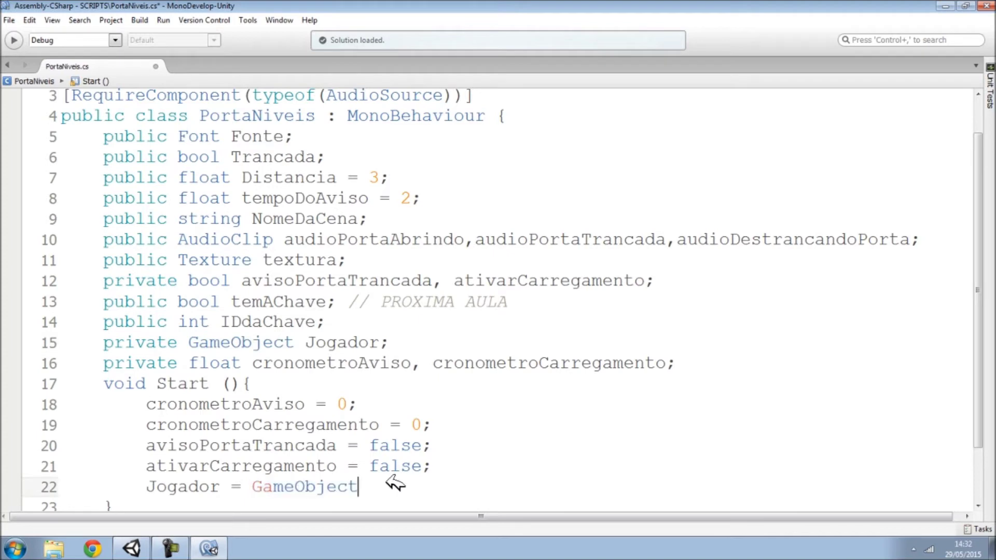
text(.finw)
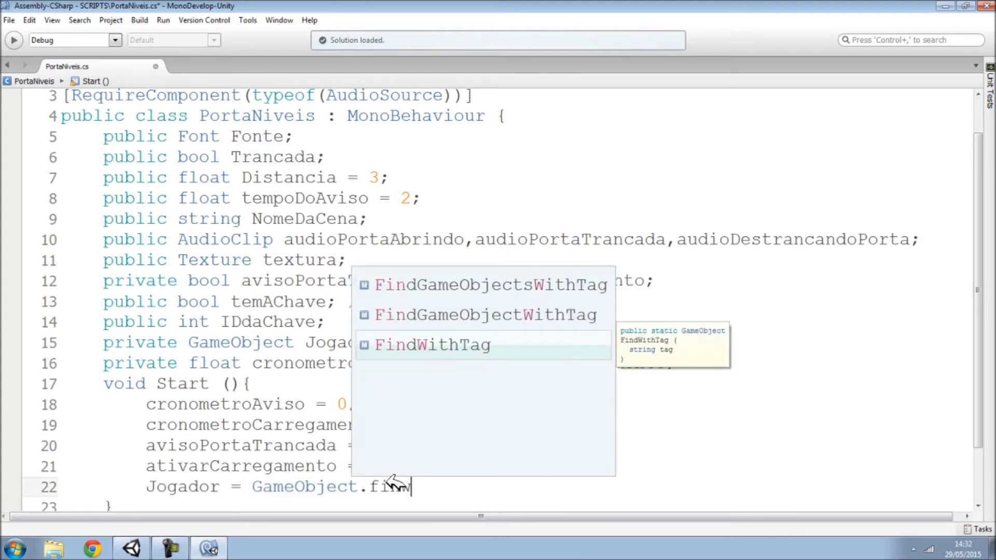
key(BackSpace)
key(BackSpace)
key(BackSpace)
key(Down)
key(Down)
key(Down)
key(Down)
key(Down)
key(Return)
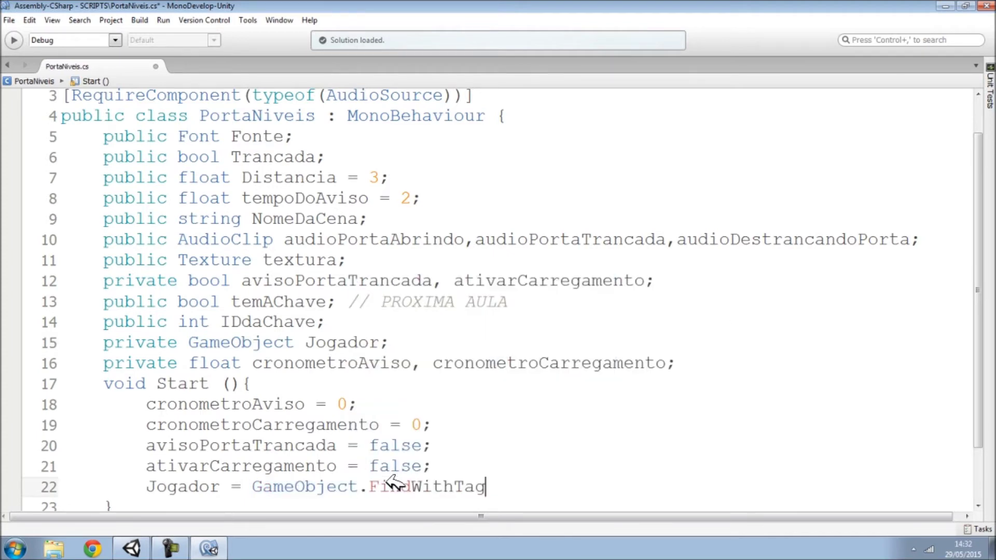
text(()
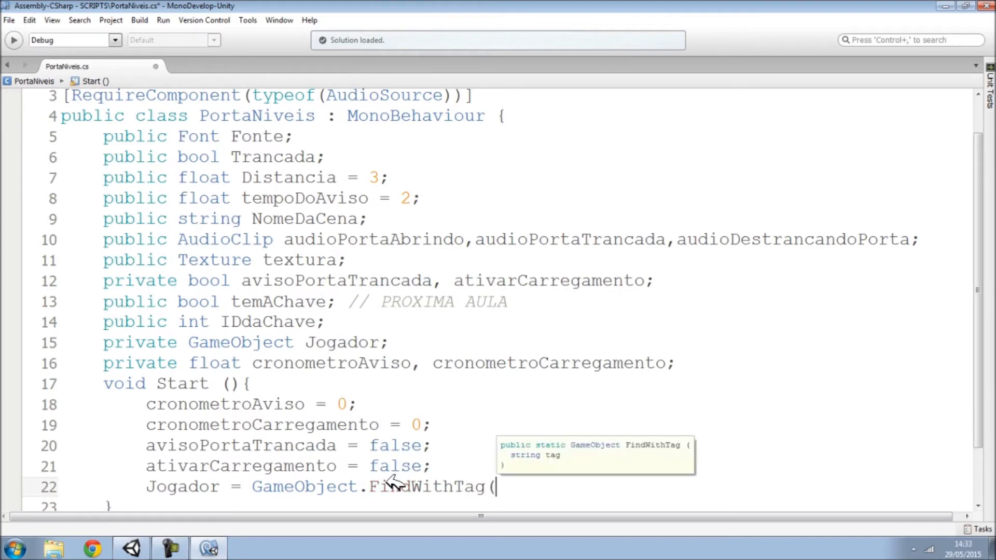
text("Player)
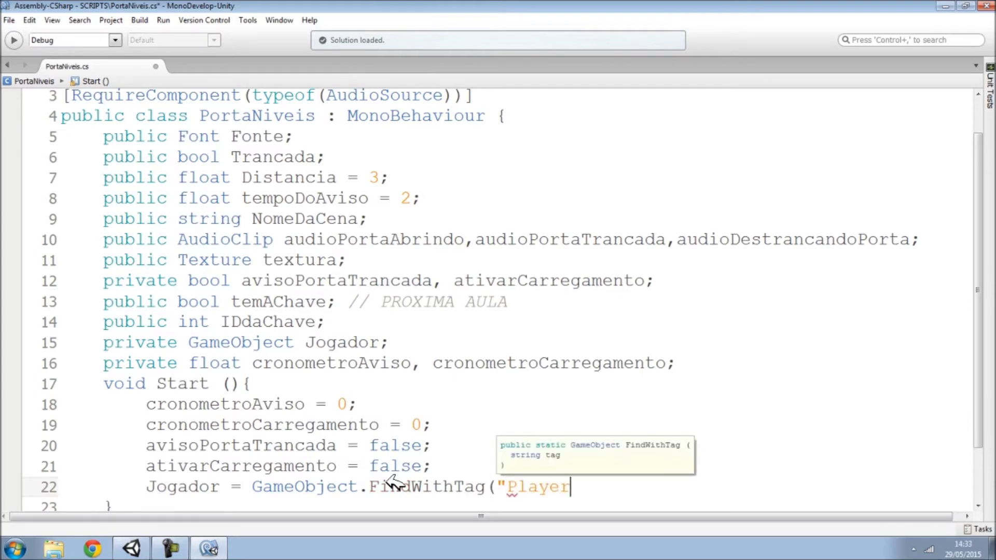
text(");)
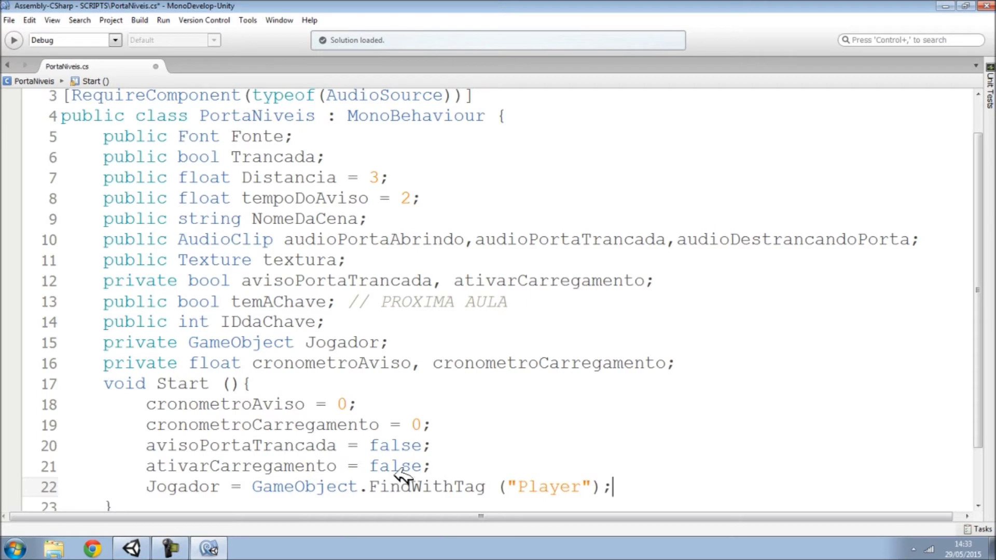
scroll(467, 415, down, 1)
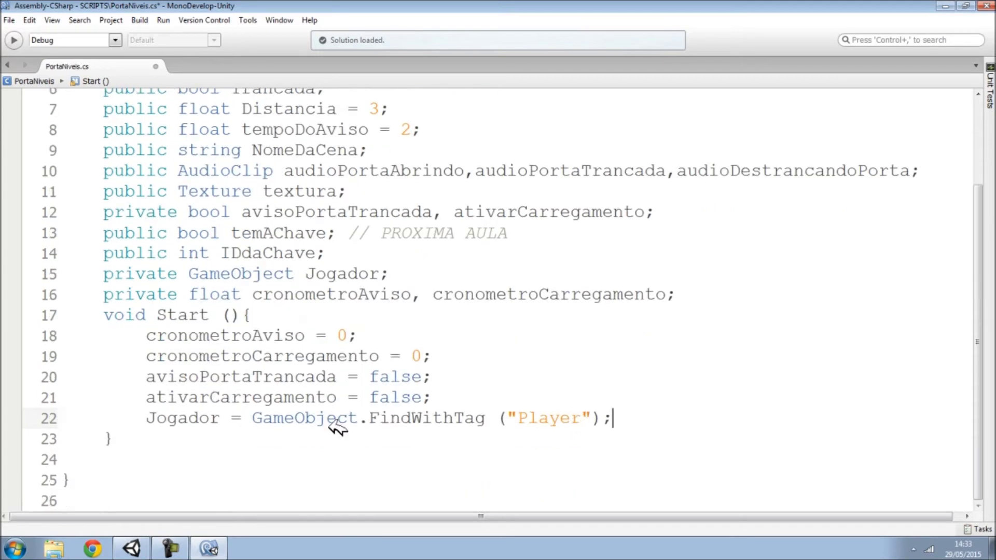
click(147, 419)
double_click(148, 421)
click(136, 432)
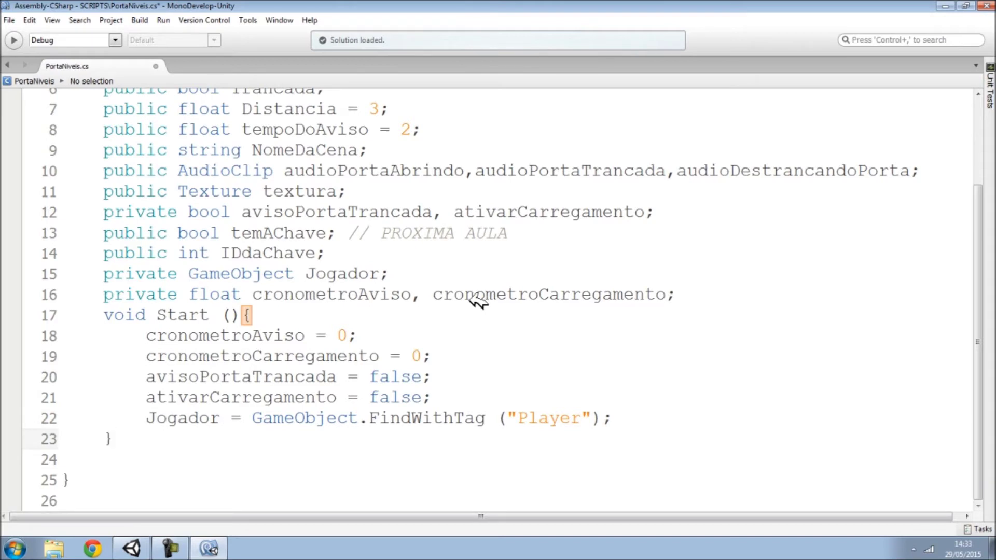
key(Down)
Add an empty void Update() method below Start
text(vou)
key(BackSpace)
text(id Update (){)
key(Return)
key(Return)
text(})
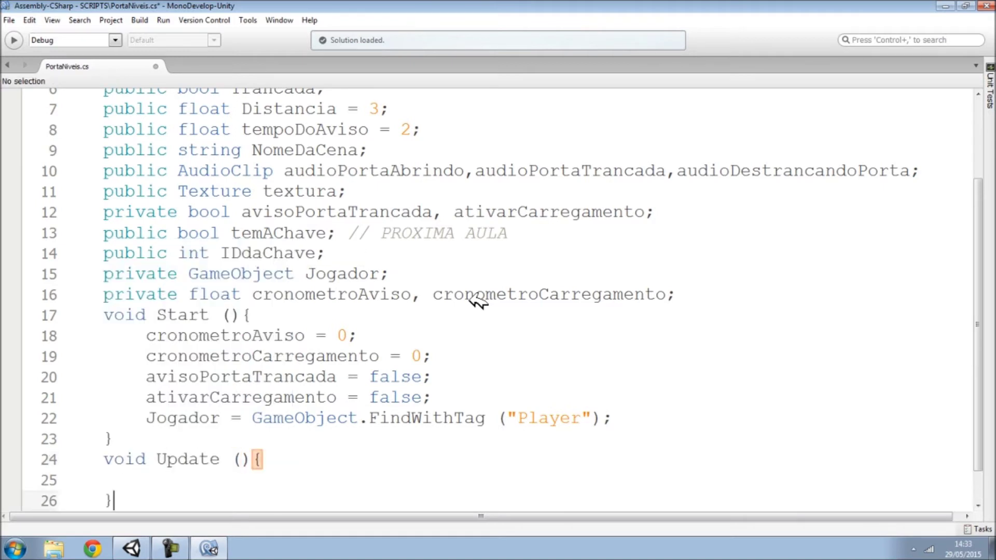
key(Down)
key(Down)
key(Return)
key(Return)
key(Return)
key(Return)
key(Up)
key(Up)
key(Up)
key(Up)
key(Up)
key(Up)
key(Up)
key(Up)
key(Up)
key(Up)
key(Down)
key(Down)
key(Down)
key(Down)
key(Down)
key(Down)
key(Down)
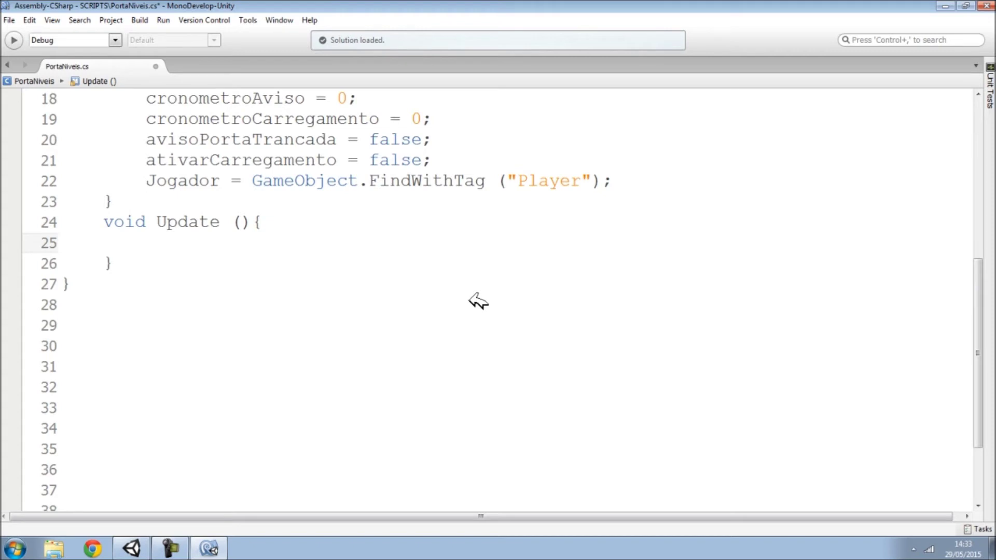
Add the comment // SE TENTOU ABRIR A PORTA and begin if(Vector3.Distance(
text(/ )
text(SE TENTOU ABRIR A PORTA)
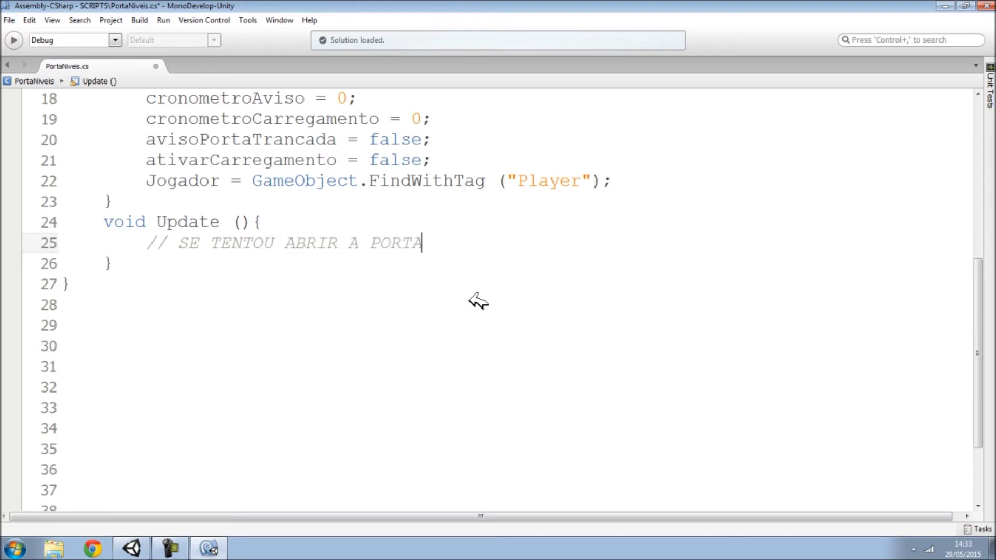
key(Return)
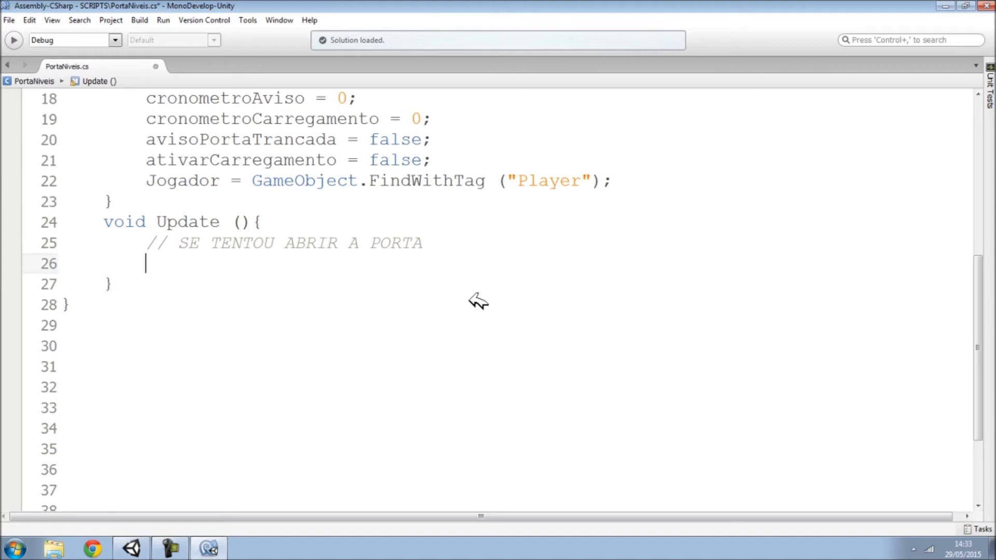
text(if9)
key(BackSpace)
text(()
text(Vec)
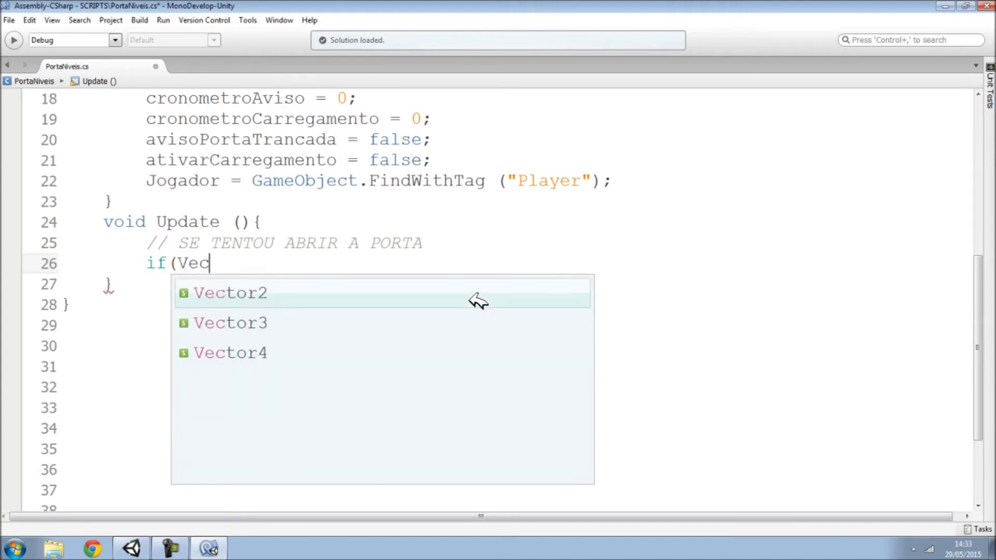
key(Down)
key(Return)
text(.Dis)
key(Return)
text(())
text(()
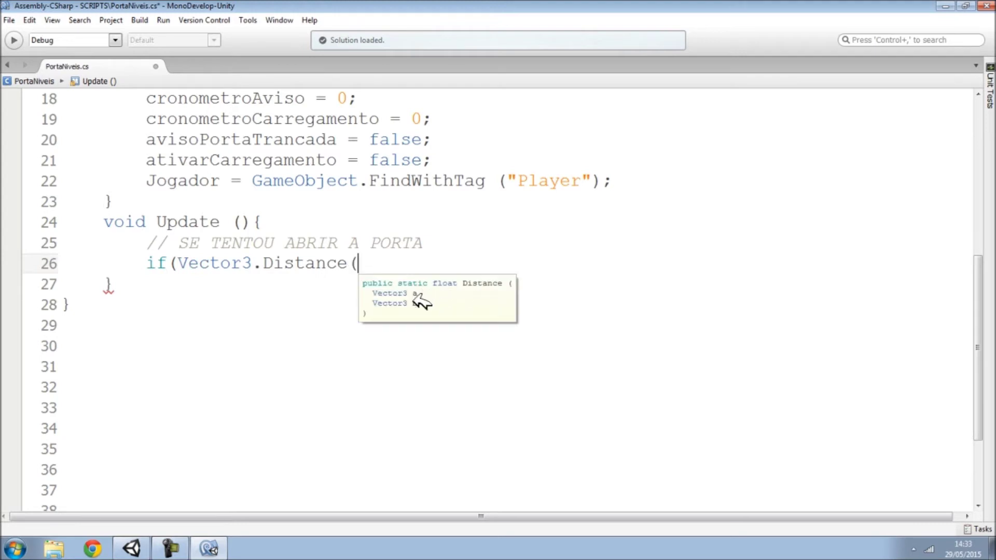
Pass Jogador.transform.position and Transform.position as the Distance arguments
scroll(447, 247, up, 2)
click(173, 280)
click(395, 373)
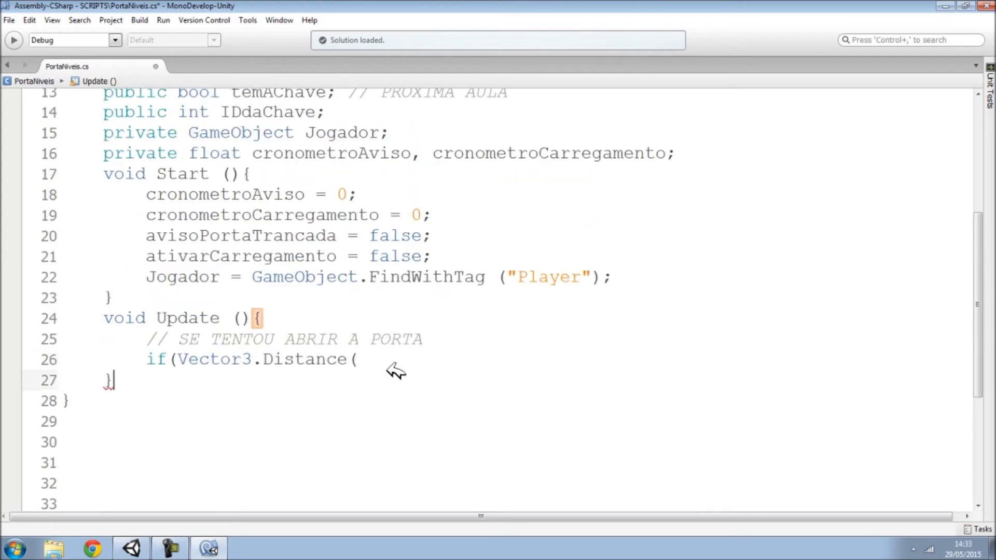
key(ctrl+v)
key(ctrl+z)
key(ctrl+z)
click(392, 359)
key(BackSpace)
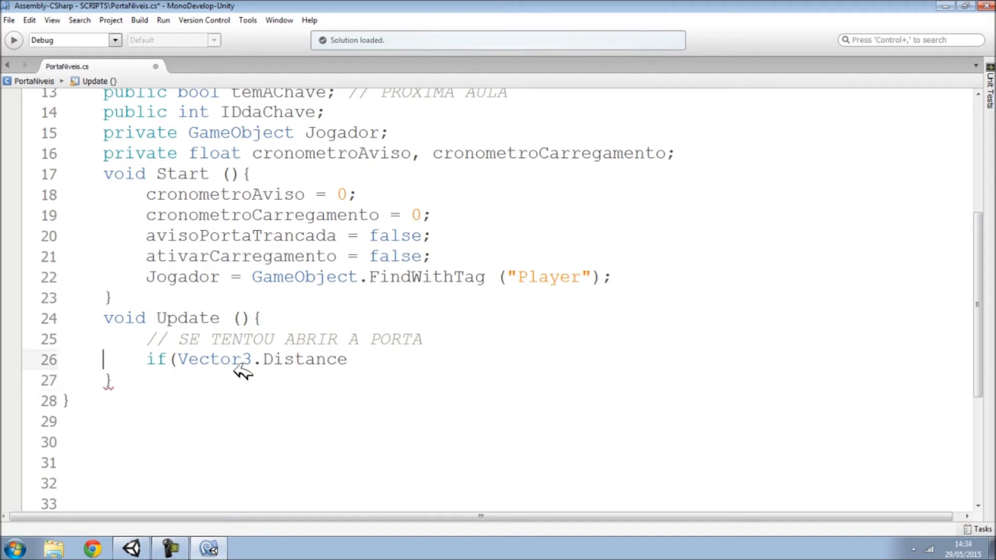
click(147, 359)
click(365, 358)
text(()
text(Jogador)
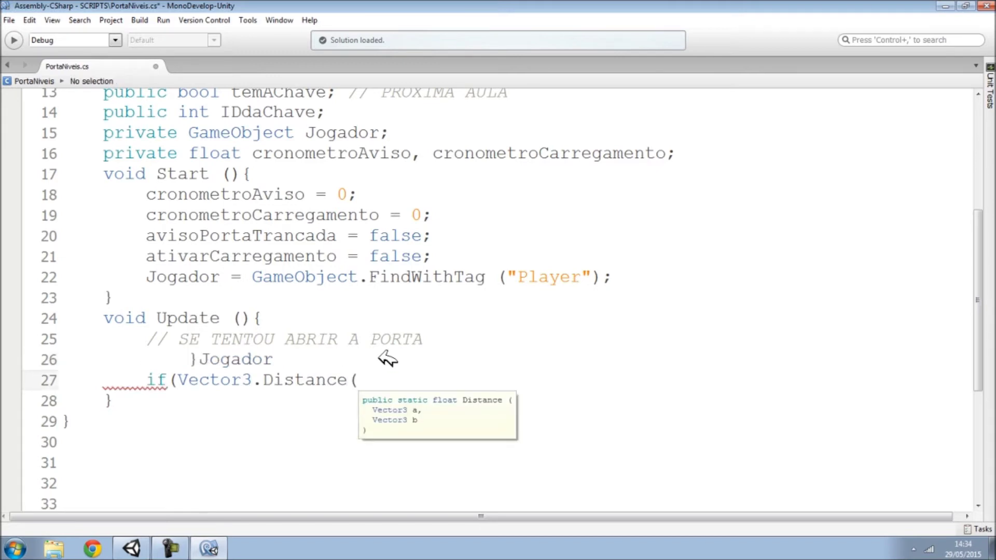
double_click(192, 283)
key(ctrl+c)
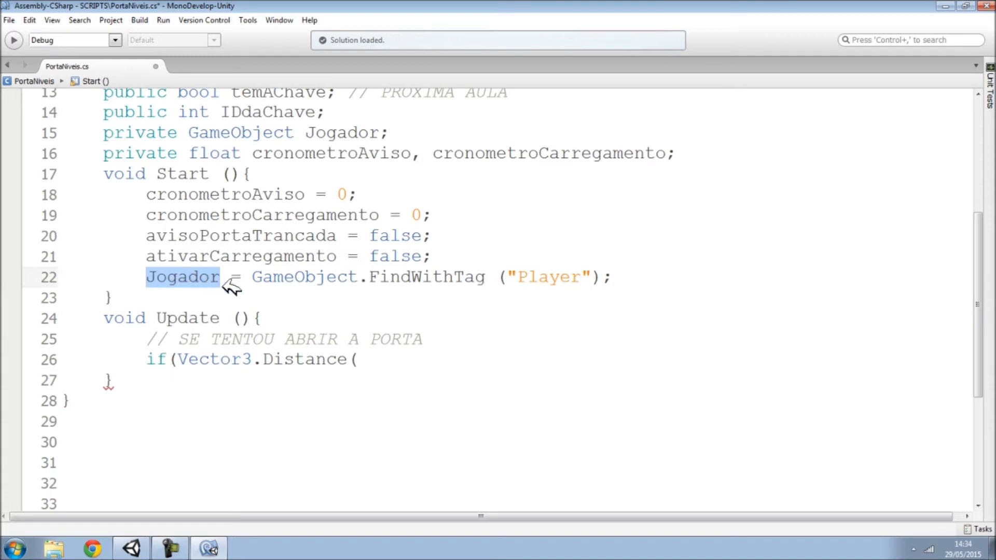
click(383, 363)
key(ctrl+v)
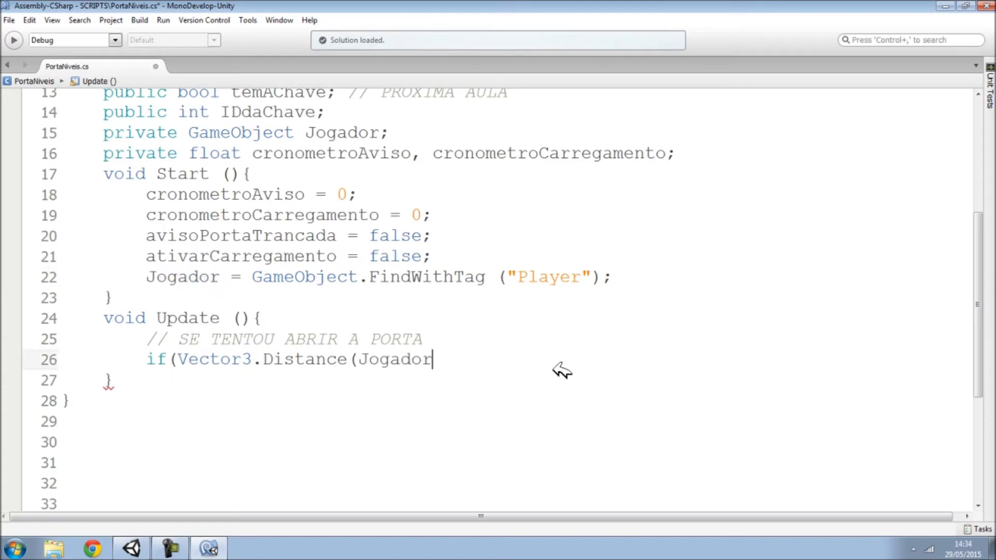
text(.transform.)
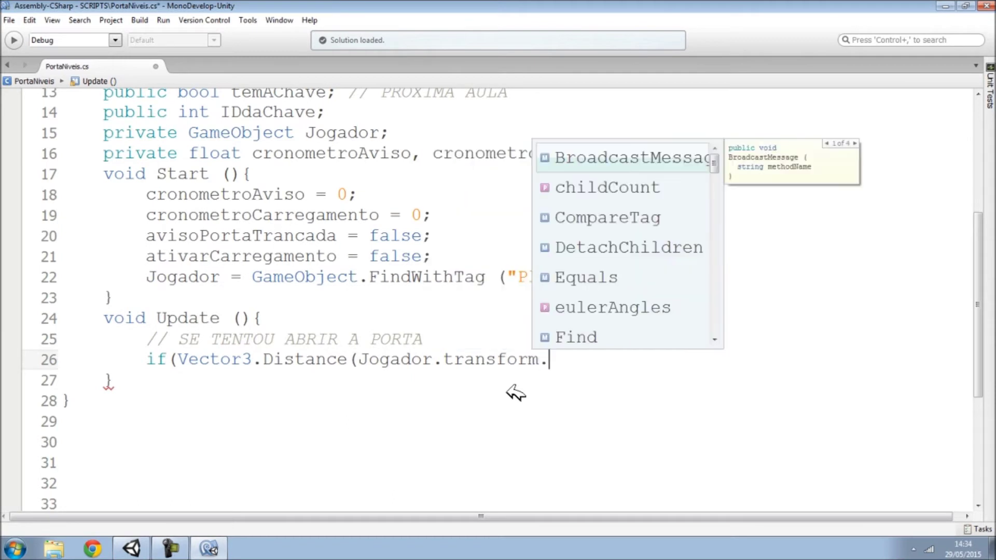
text(position)
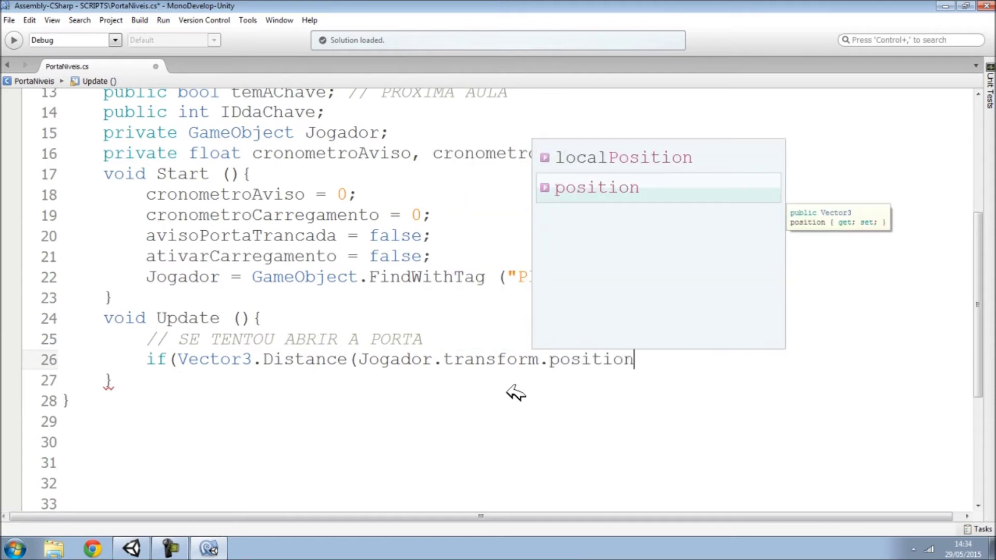
text(,)
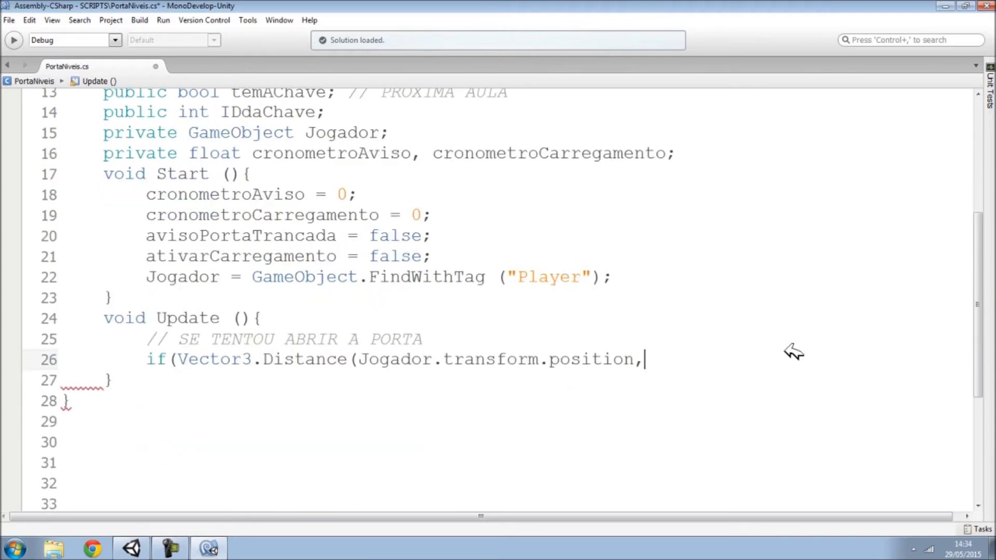
text(tion,Transform.position)
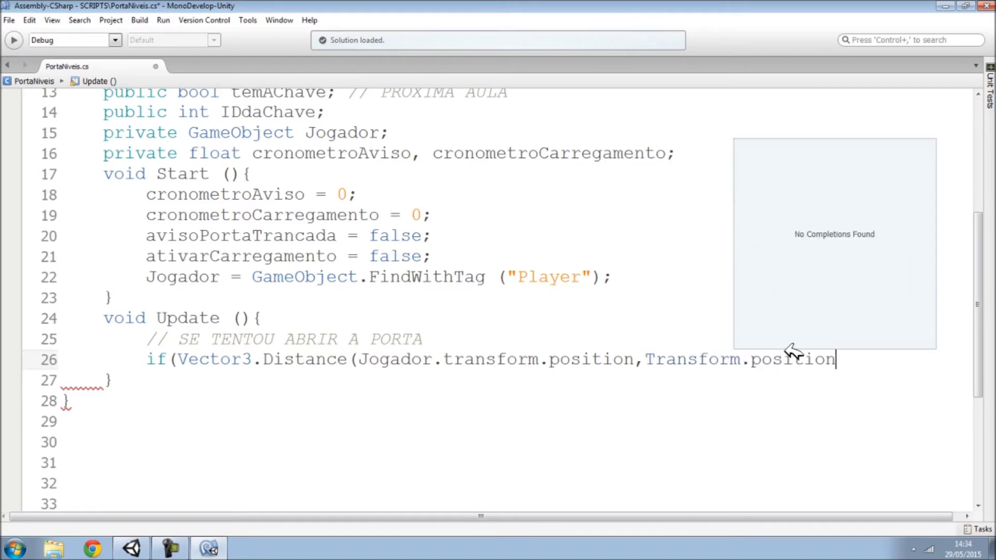
text())
scroll(690, 262, up, 2)
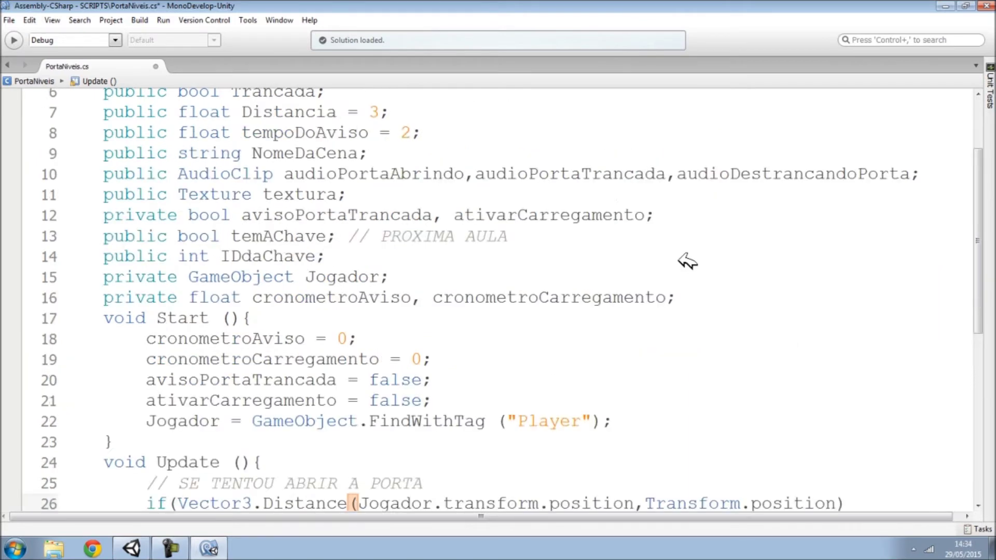
Finish the line 26 condition with '<= Distancia' and change Transform to lowercase transform
scroll(689, 262, up, 2)
click(294, 208)
double_click(295, 208)
key(ctrl+c)
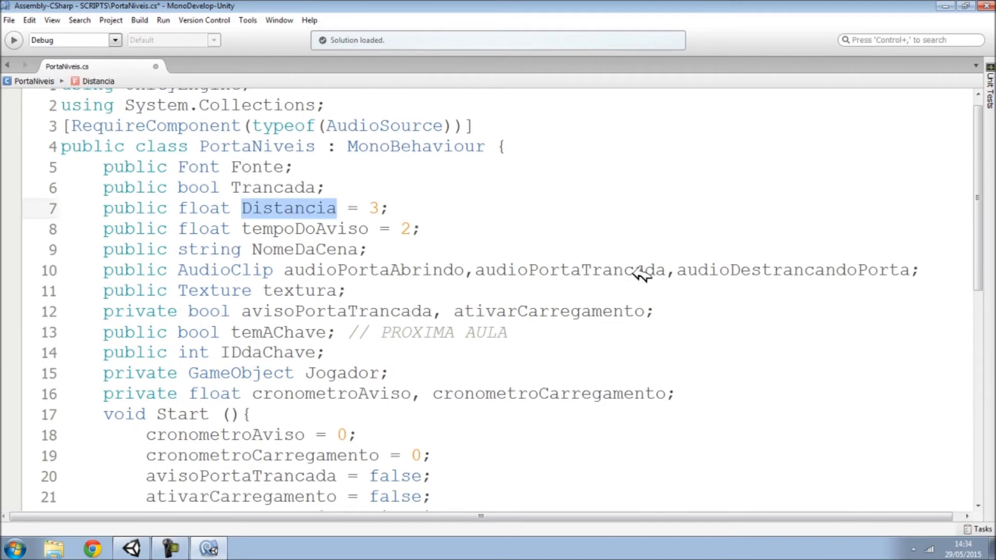
scroll(856, 275, down, 4)
click(877, 264)
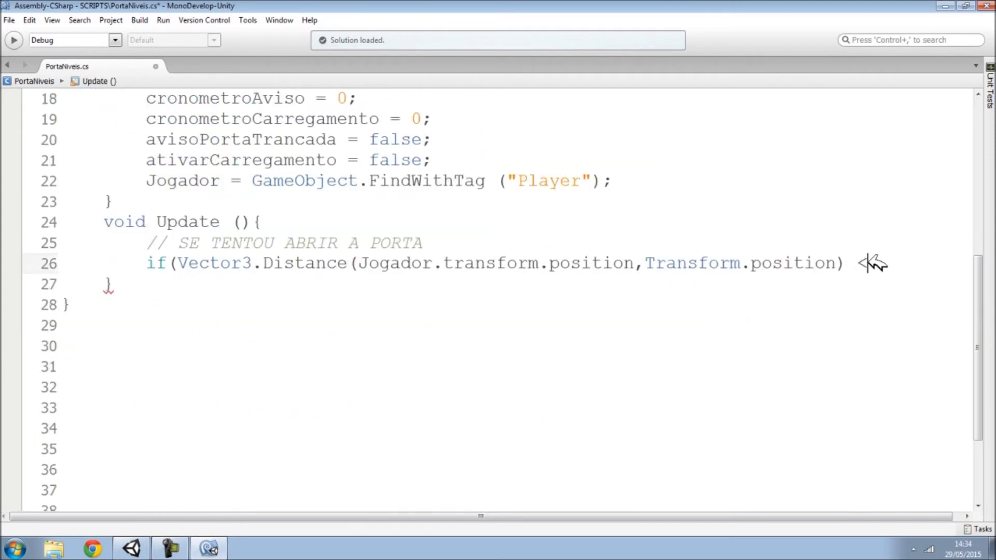
key(ctrl+v)
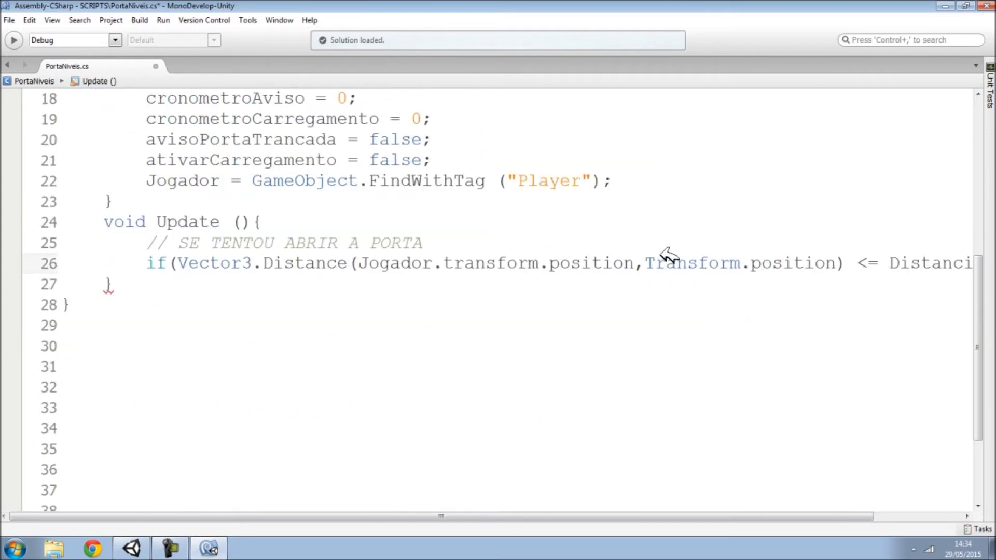
key(shift+Right)
text(t)
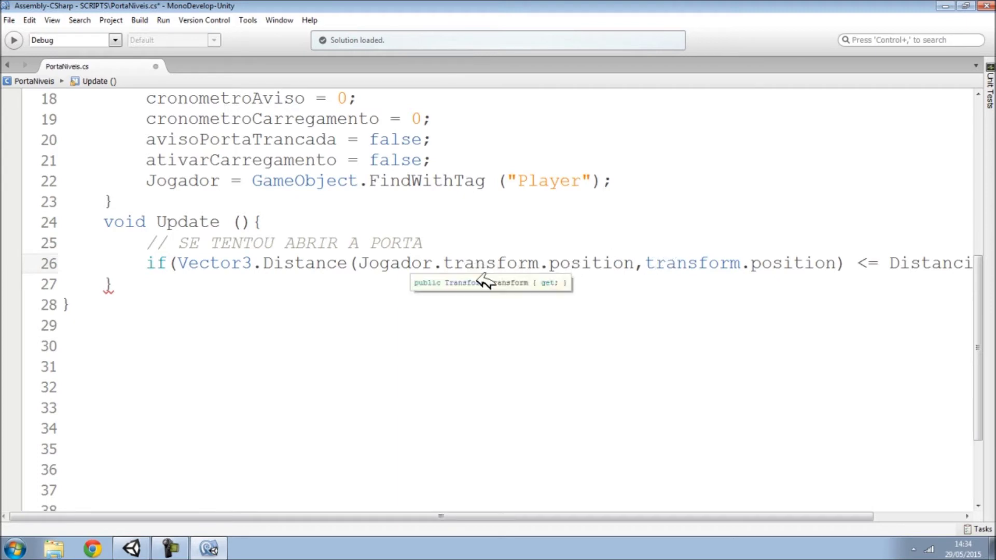
Review the transform and position references on line 26, undoing an accidental deletion of transform
double_click(480, 263)
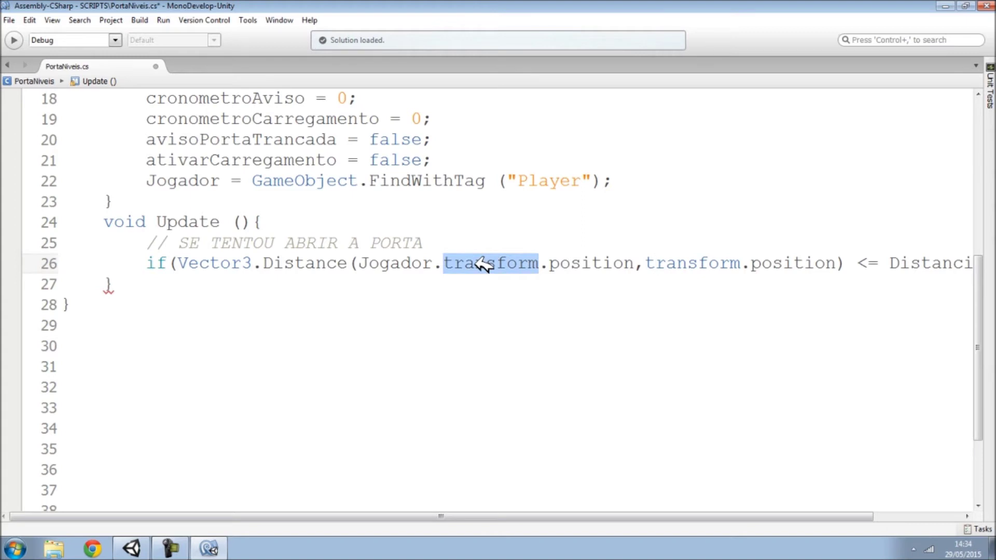
key(BackSpace)
key(BackSpace)
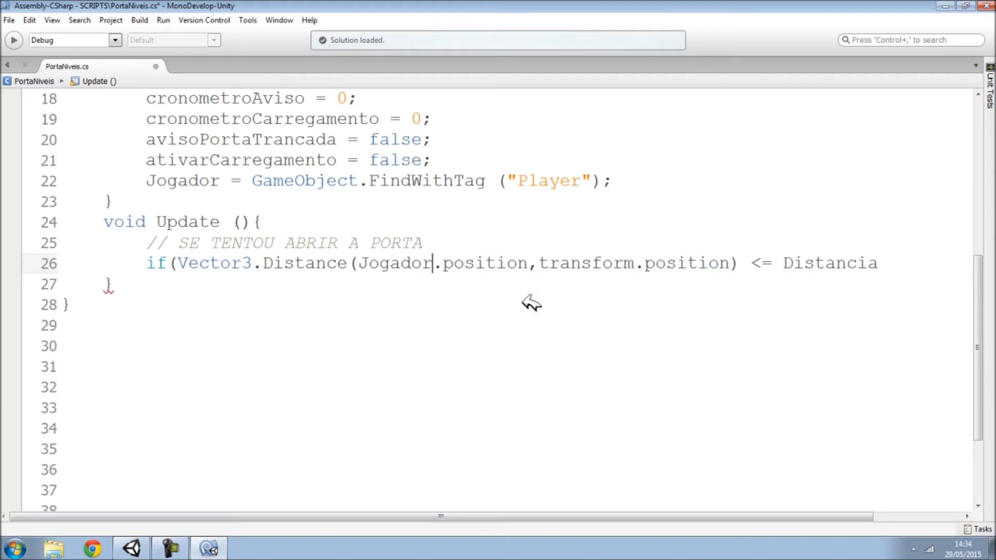
key(ctrl+z)
key(ctrl+z)
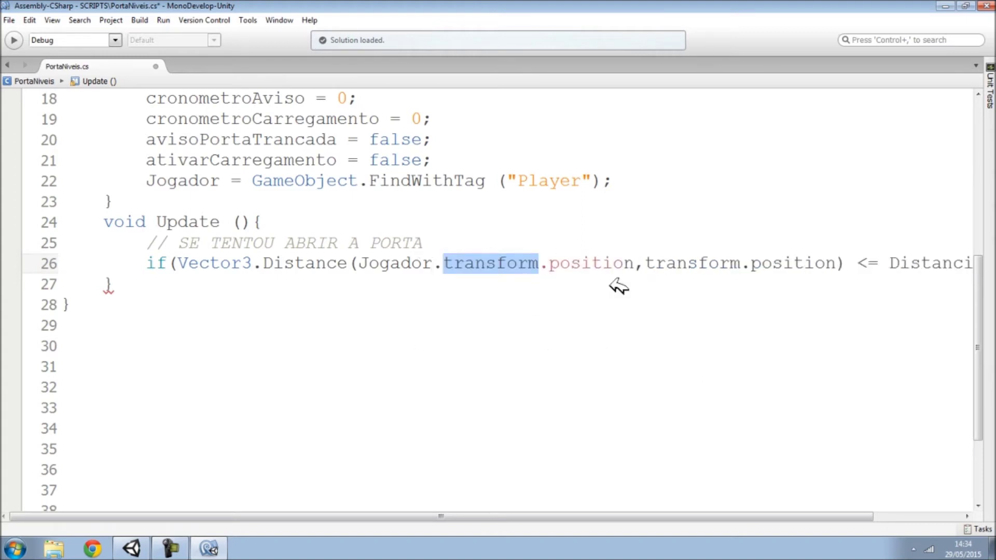
drag(512, 516, 372, 438)
click(597, 262)
double_click(605, 265)
click(335, 186)
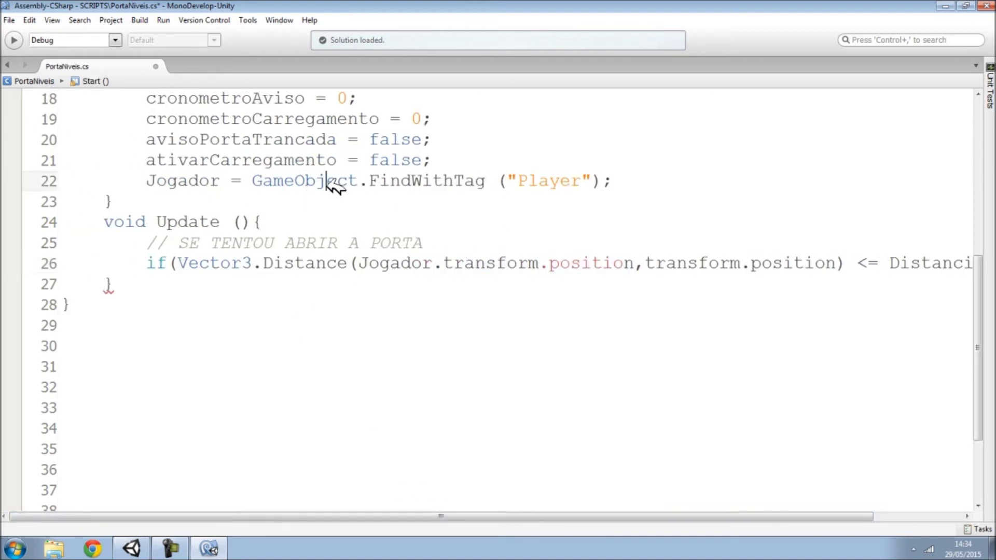
double_click(334, 186)
click(535, 278)
Retype the dot between transform and position on line 26 to check autocomplete
click(490, 243)
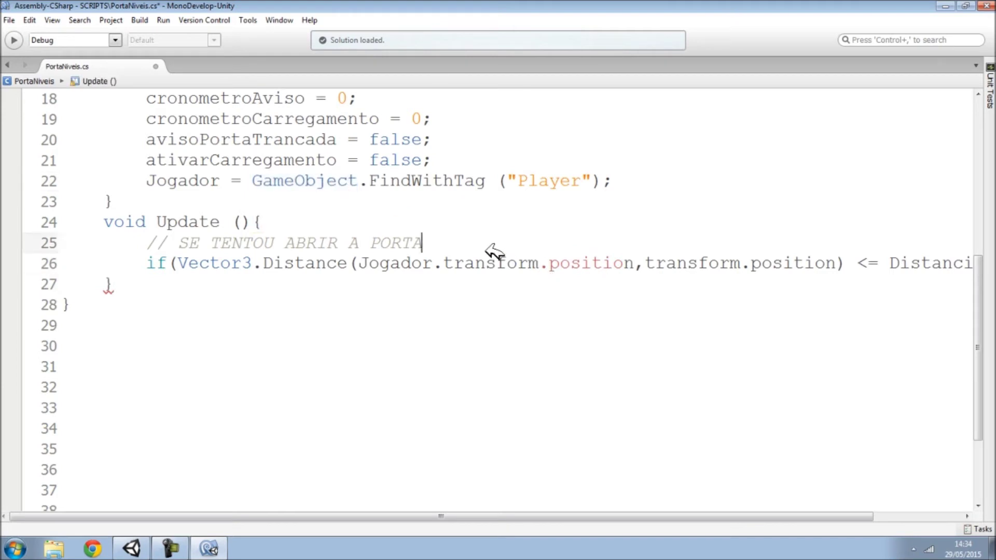
double_click(488, 263)
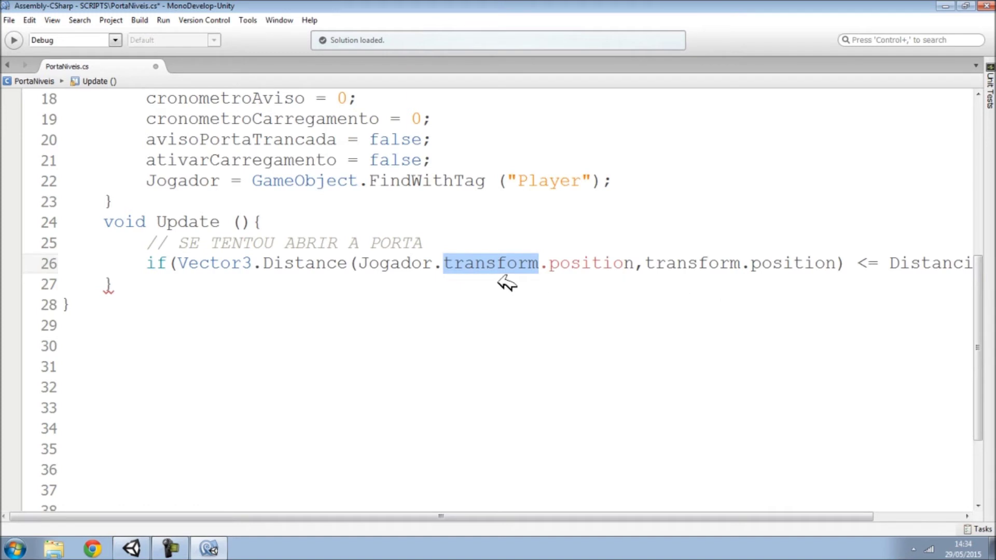
drag(512, 515, 589, 372)
click(517, 319)
double_click(564, 266)
click(534, 419)
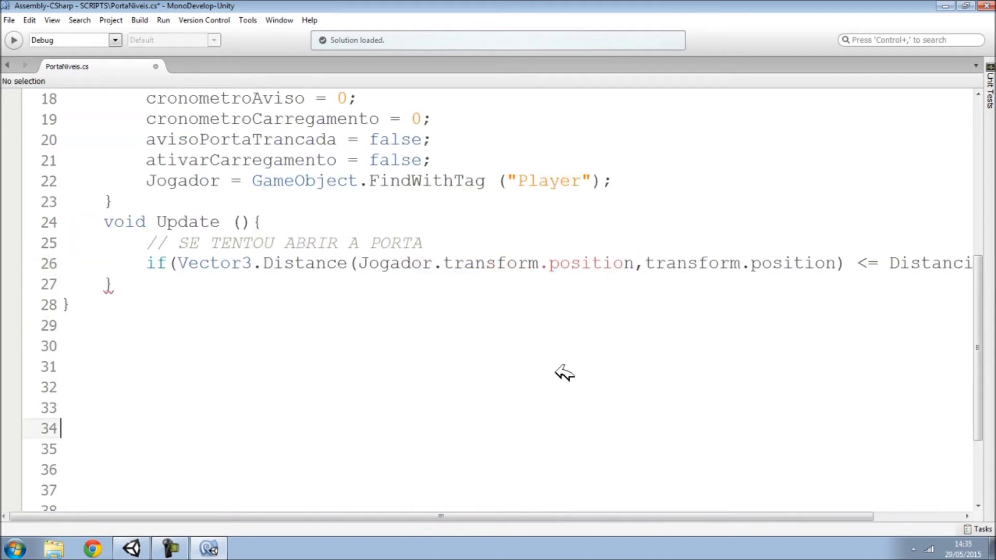
click(545, 262)
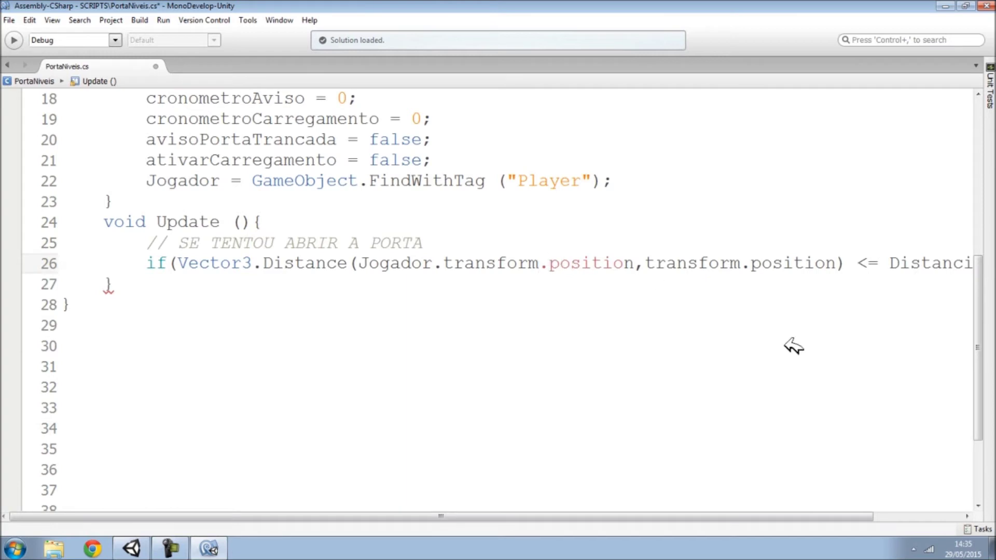
key(BackSpace)
text(.)
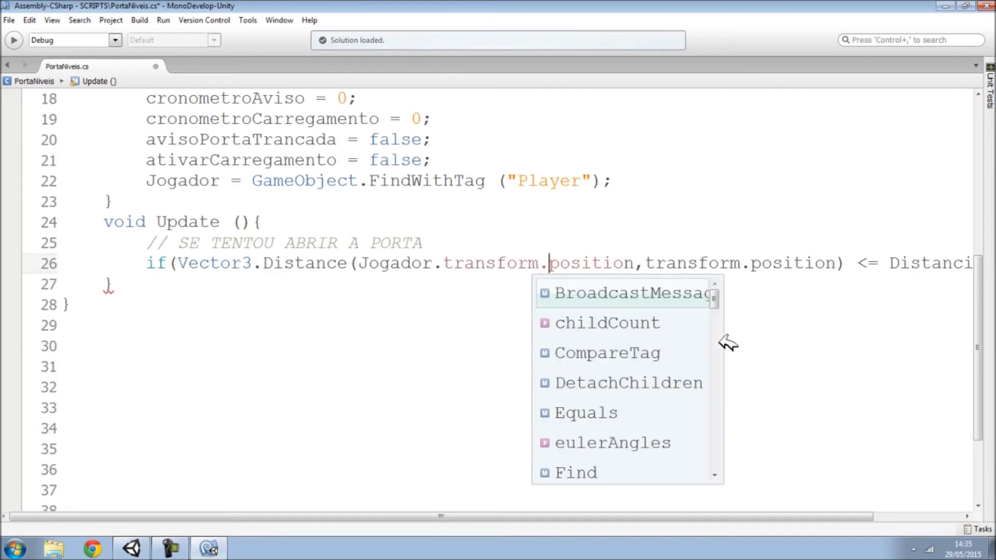
double_click(567, 263)
double_click(521, 263)
click(613, 264)
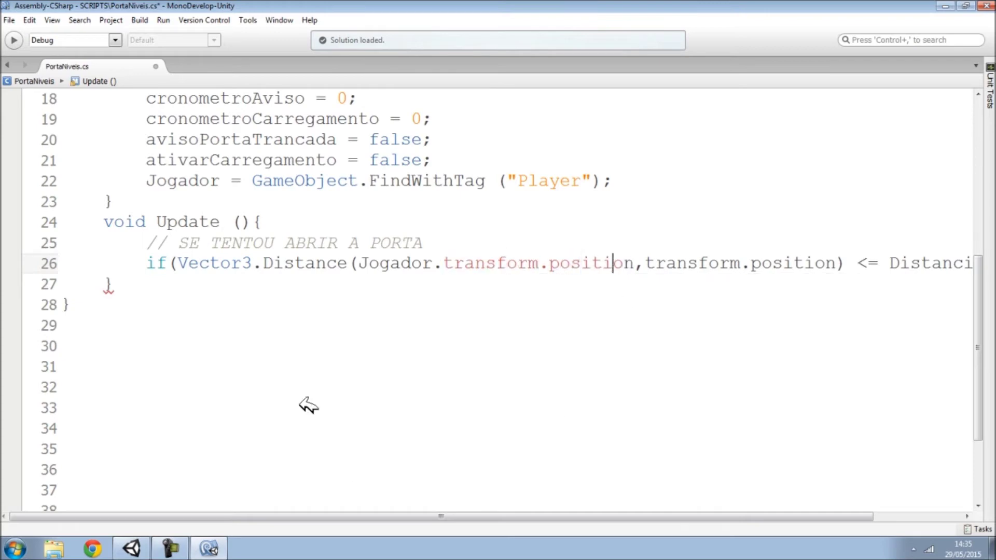
drag(363, 518, 528, 518)
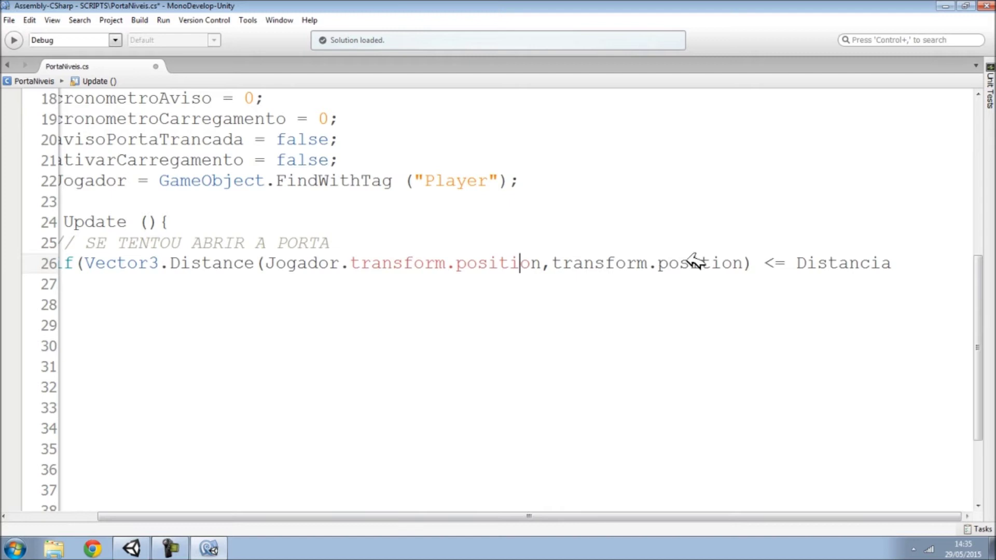
Append '&& Input.GetKeyDown("e")' to the distance condition and give it an empty { } body
click(916, 263)
text(&&I)
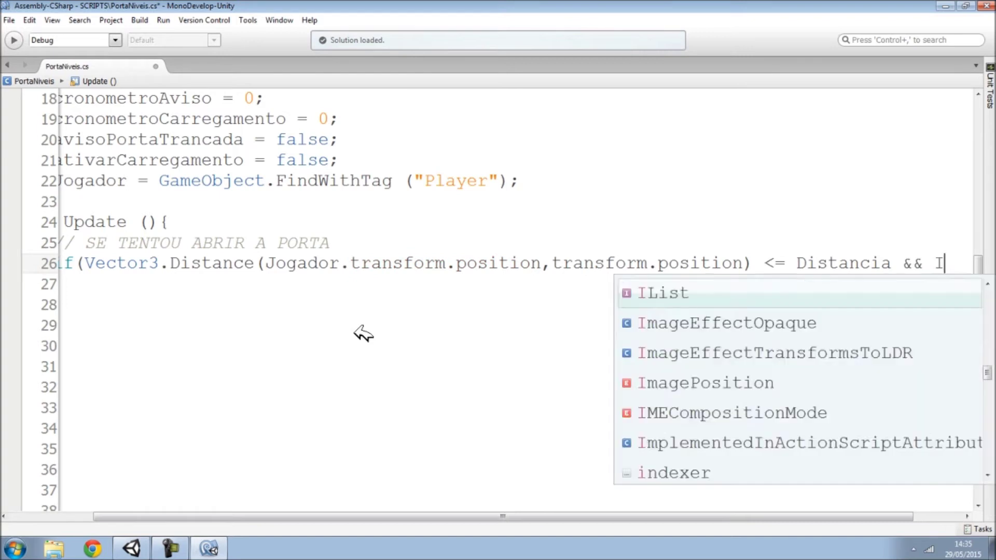
text(nput                             )
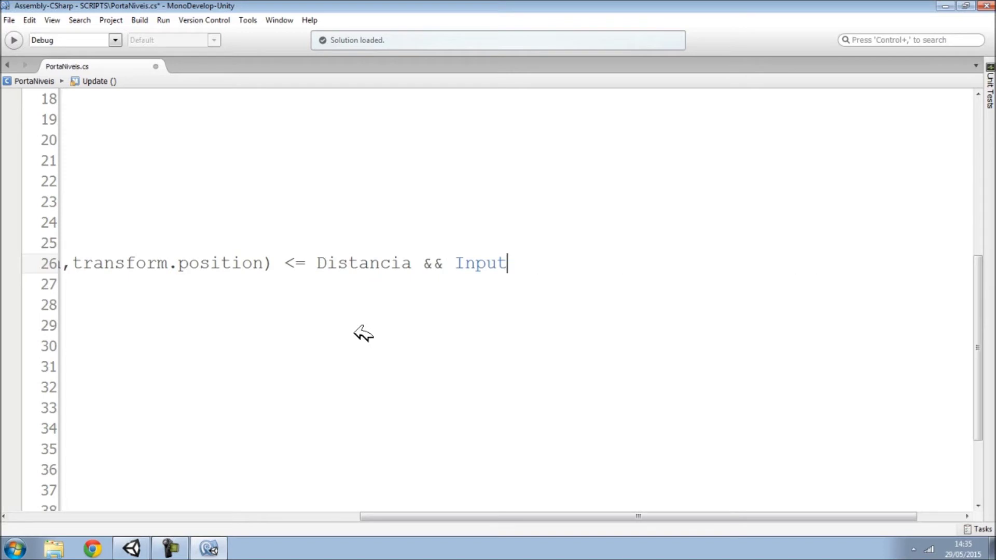
text((Get)
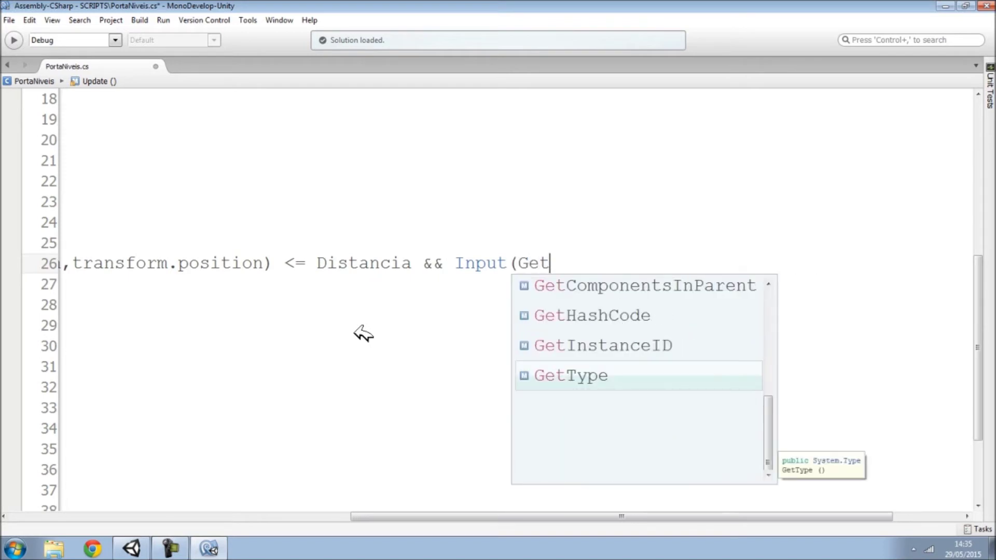
text(k)
key(BackSpace)
key(BackSpace)
key(BackSpace)
key(BackSpace)
key(BackSpace)
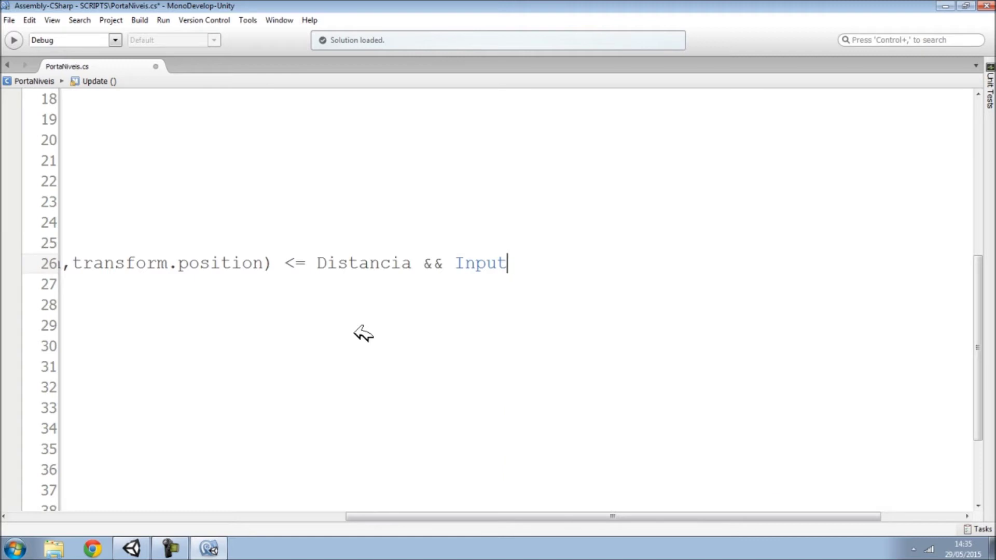
text(.Get)
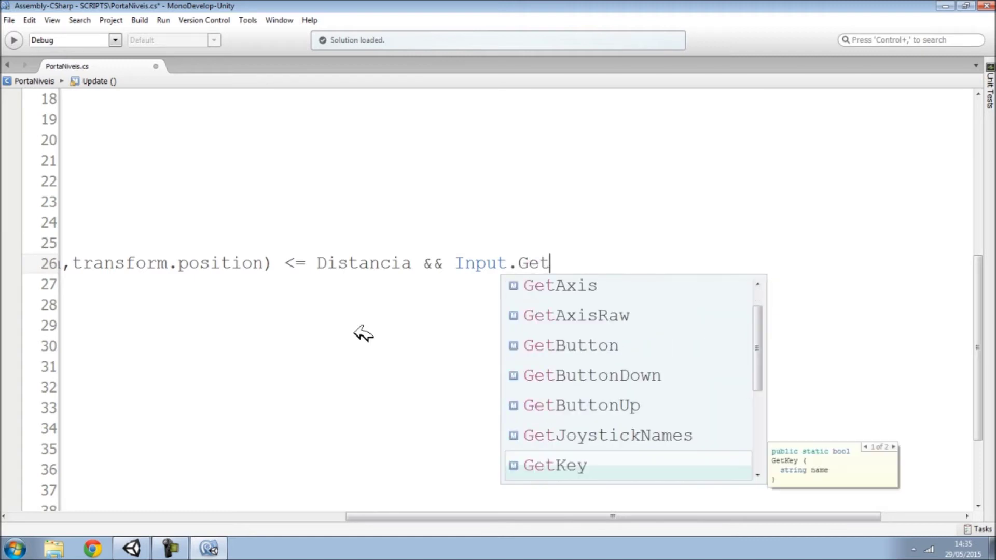
text(key)
key(Down)
key(Return)
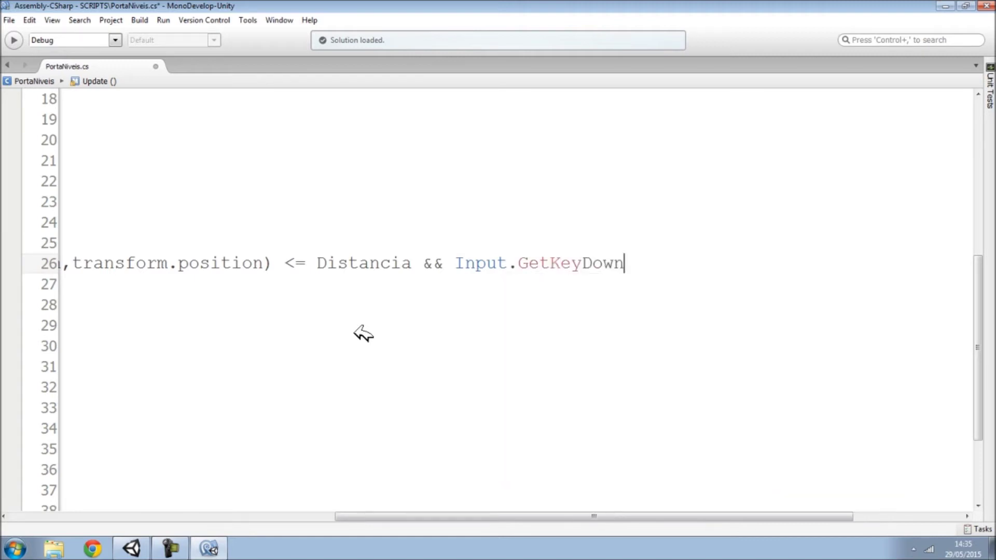
text(("e")
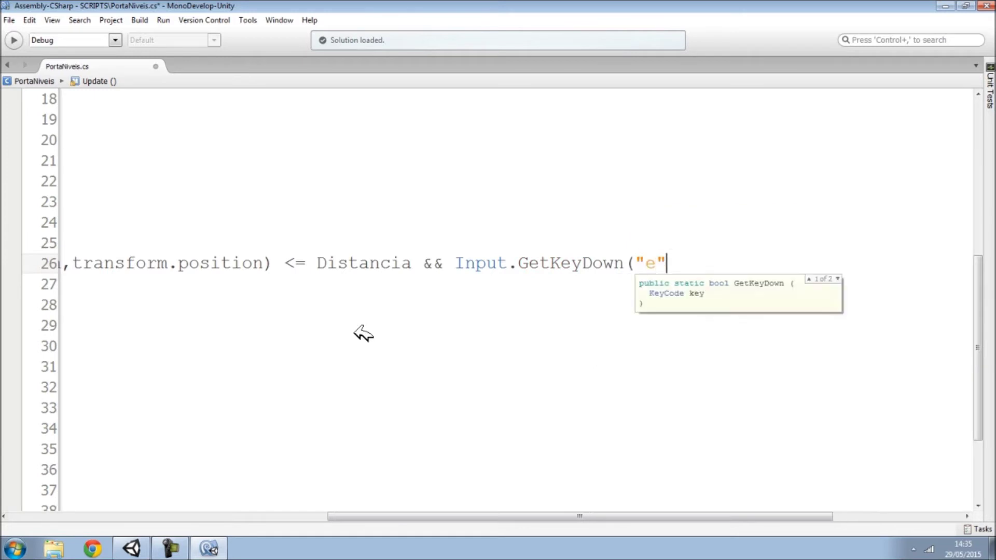
text()){)
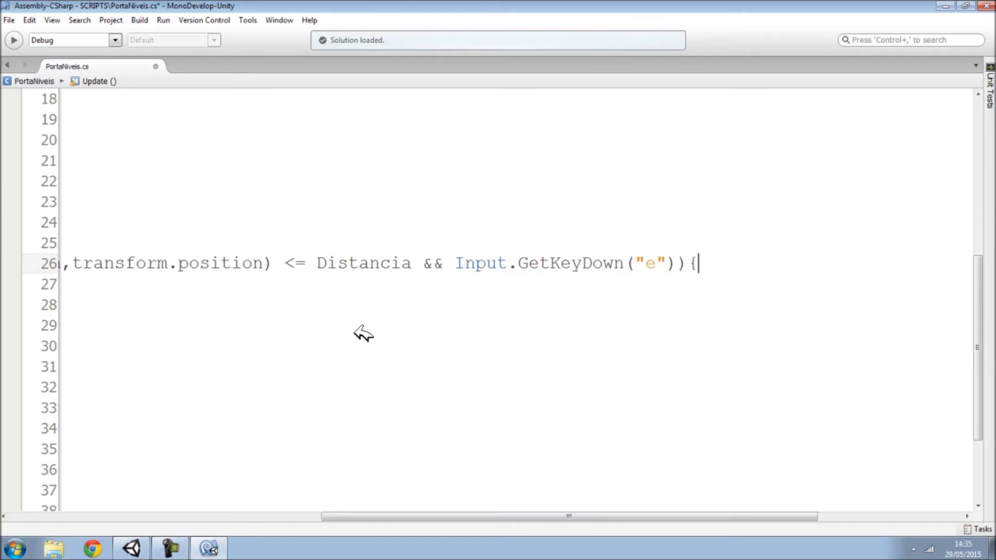
key(Return)
key(Return)
text(})
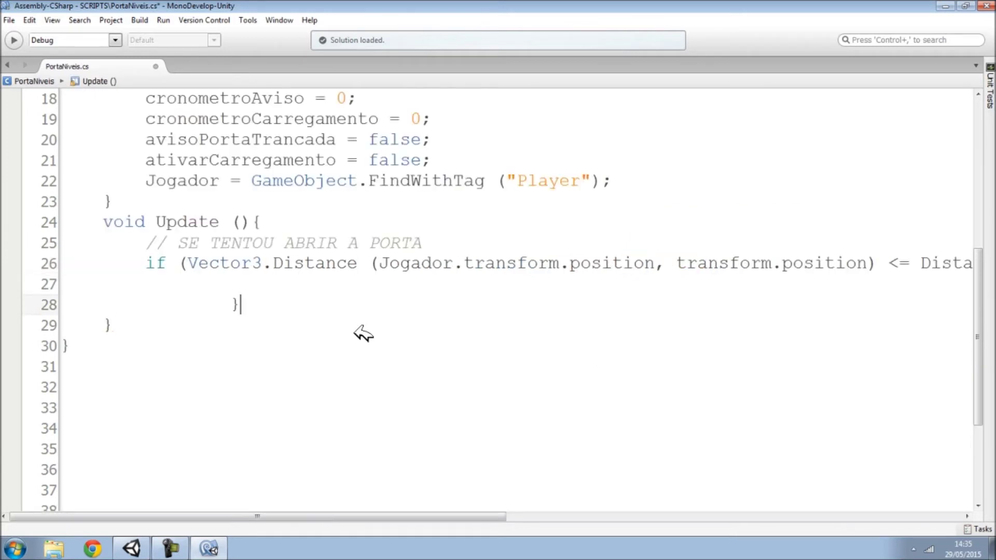
key(Up)
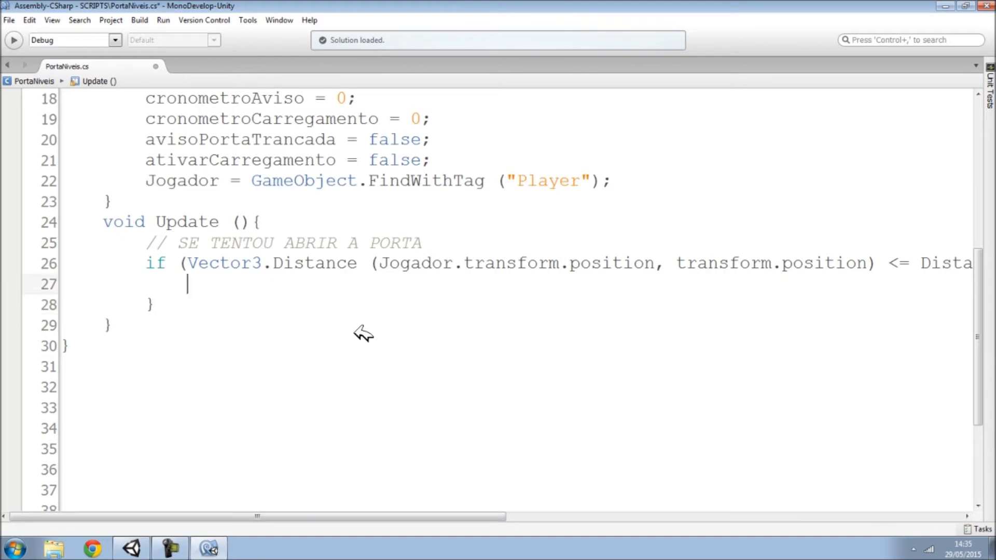
Add a nested if (Trancada == true && temAChave == false) block inside the key-press check
text(if (T)
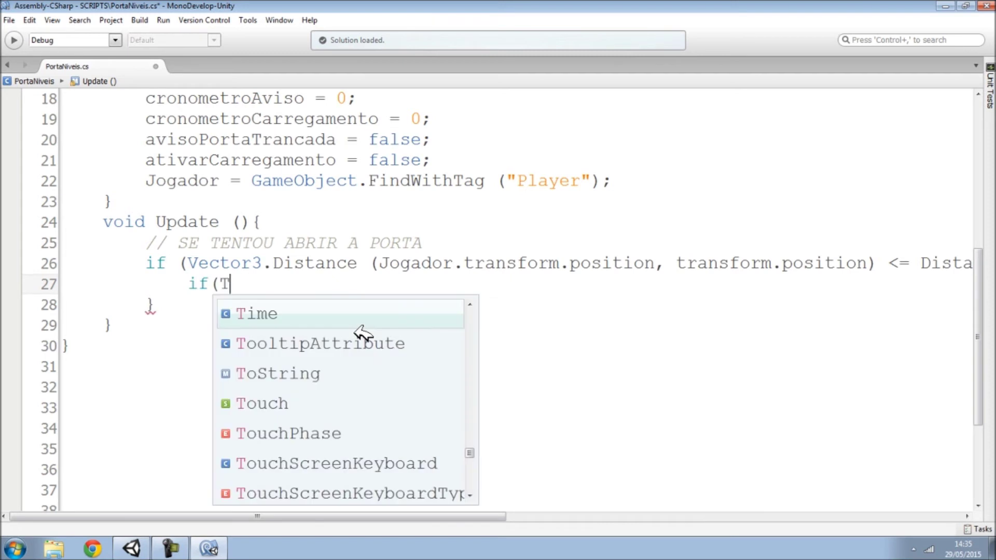
text(ranc)
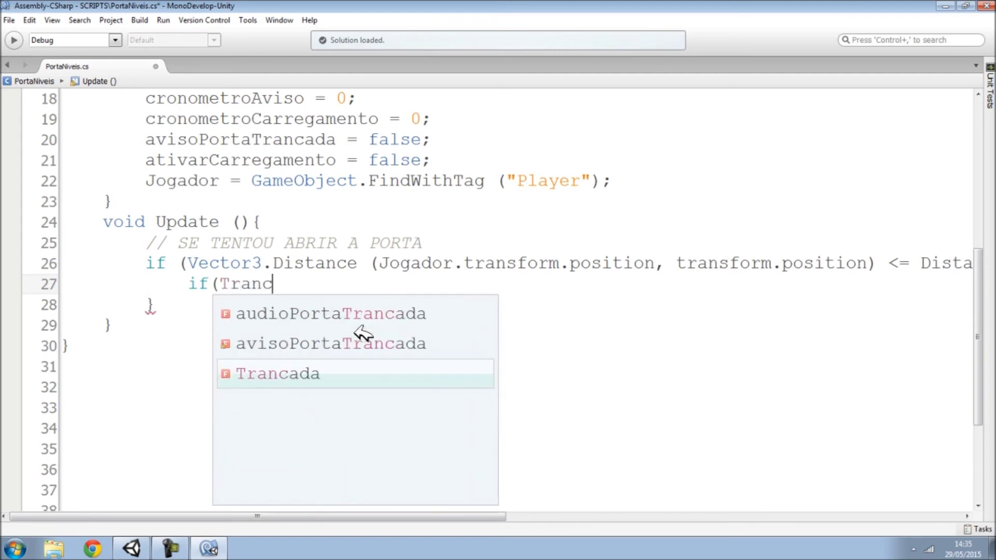
text(ada )
text(== true &&)
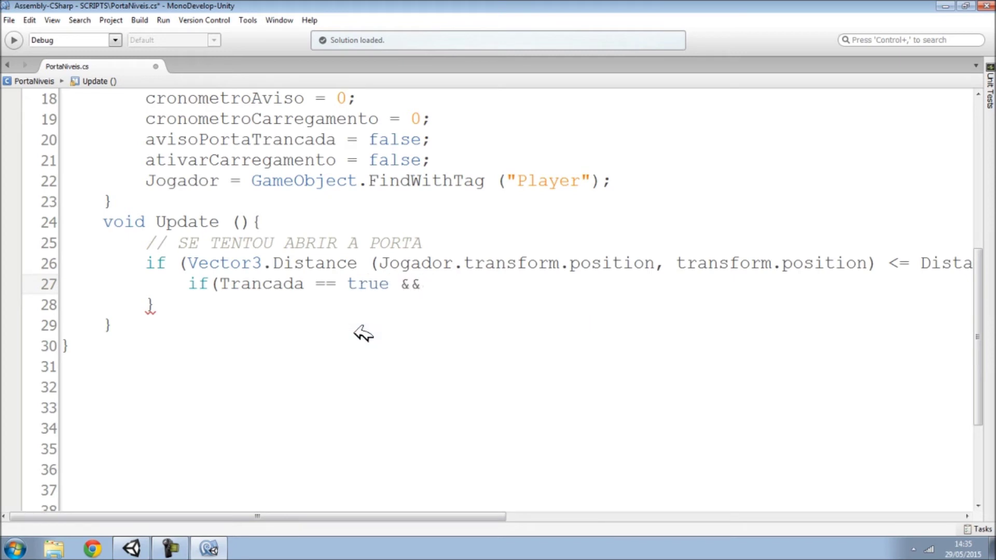
text( tema)
key(BackSpace)
key(BackSpace)
text(m)
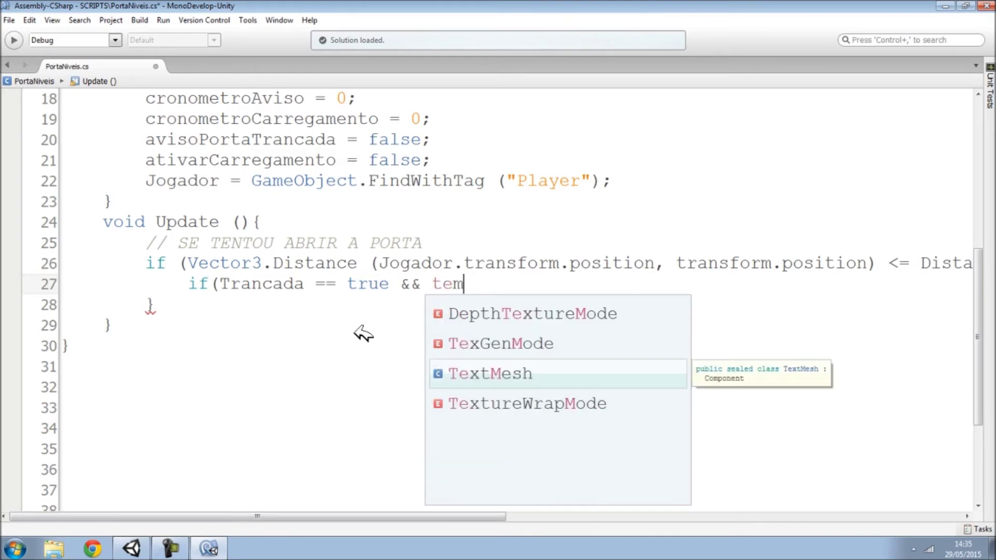
scroll(208, 254, up, 4)
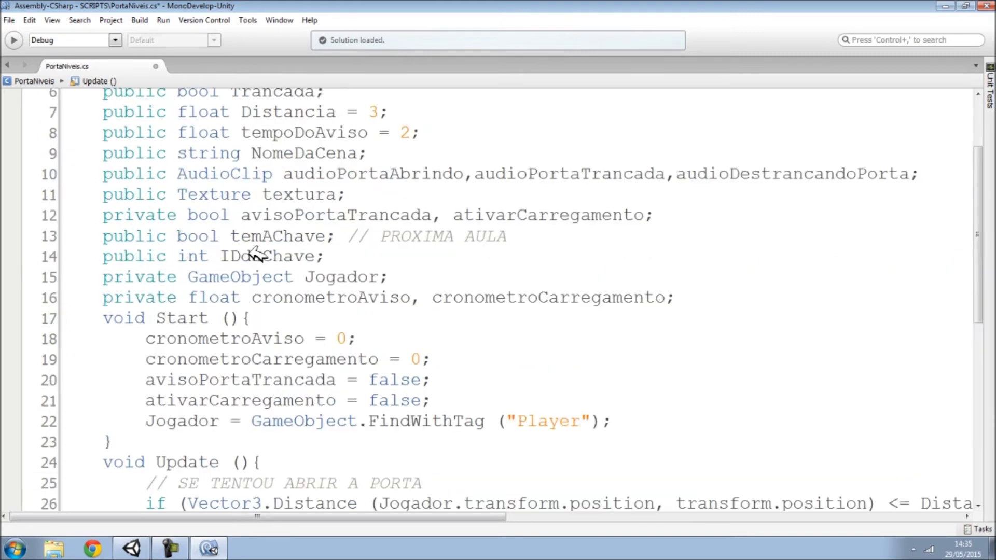
double_click(275, 237)
key(ctrl+c)
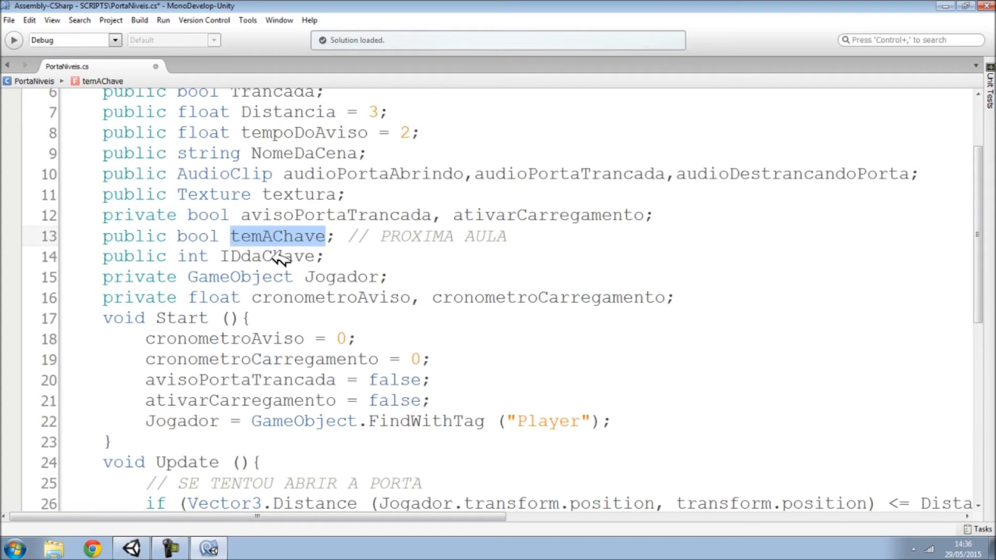
scroll(482, 285, down, 5)
double_click(445, 237)
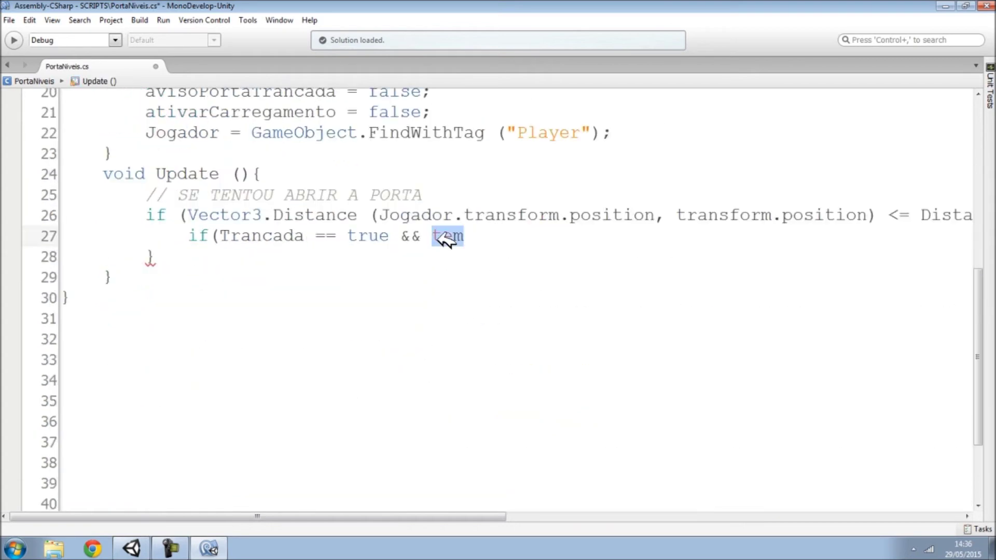
key(ctrl+v)
key(ctrl+z)
key(ctrl+z)
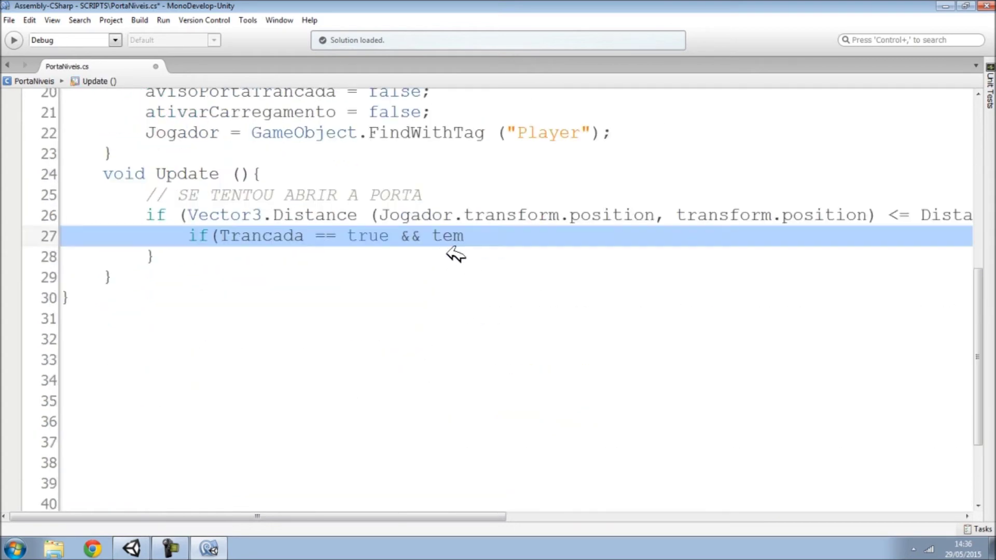
key(ctrl+v)
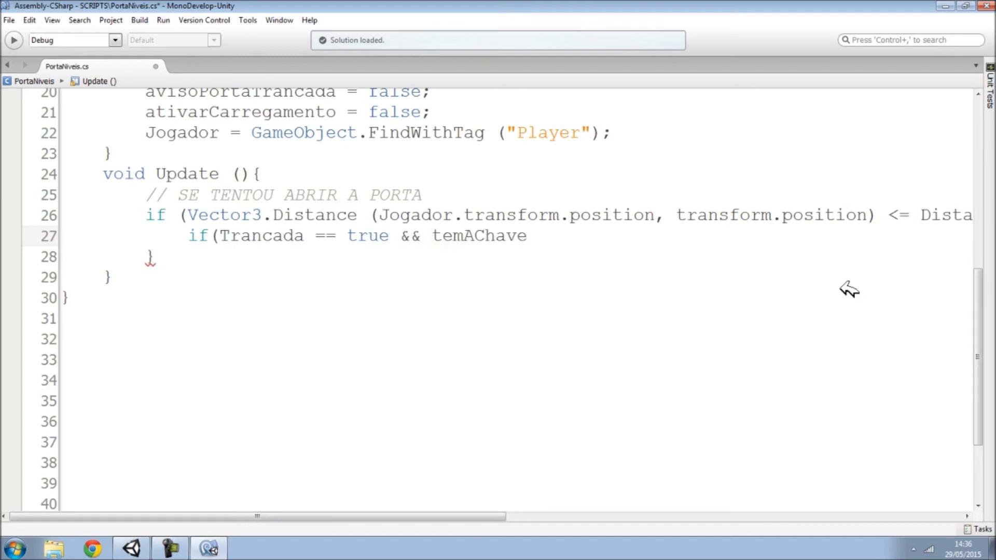
text( == false)
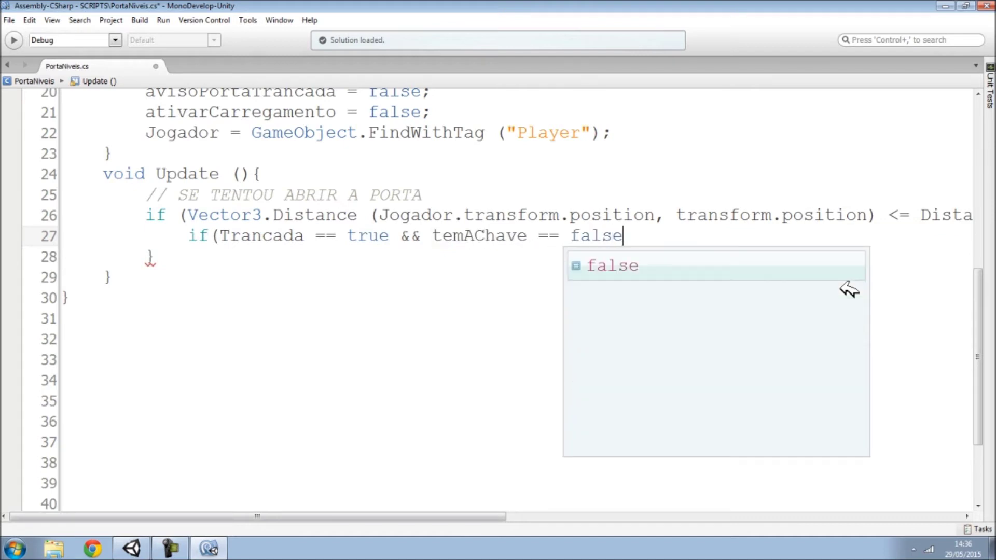
text(){)
key(Return)
key(Return)
text(})
key(Up)
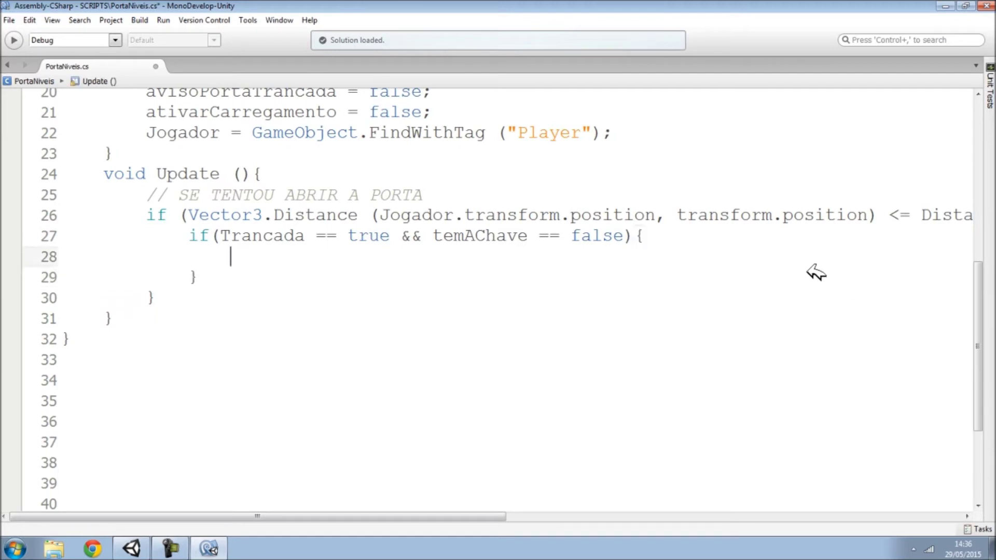
Set avisoPortaTrancada = true inside the locked-door block
scroll(816, 274, up, 2)
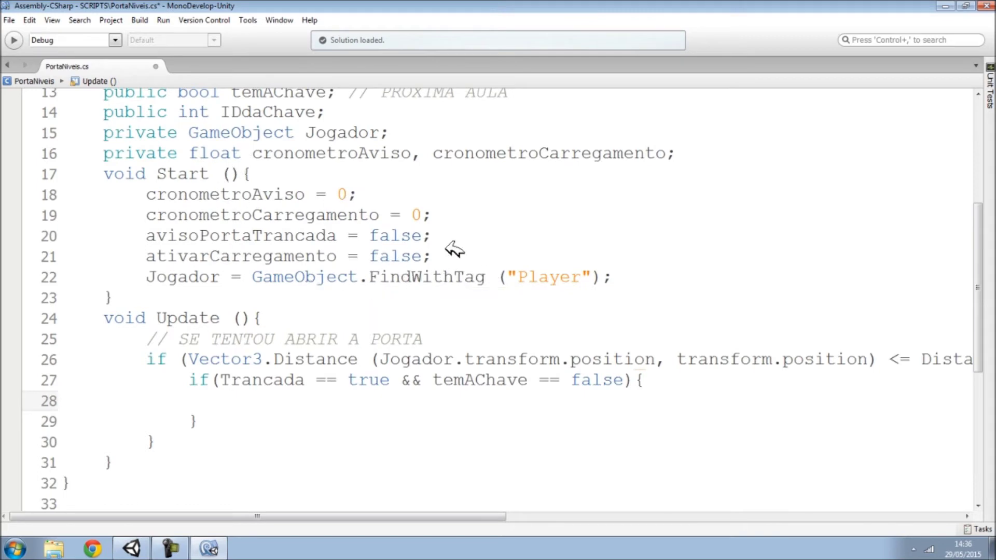
double_click(229, 236)
key(ctrl+c)
click(227, 404)
key(ctrl+v)
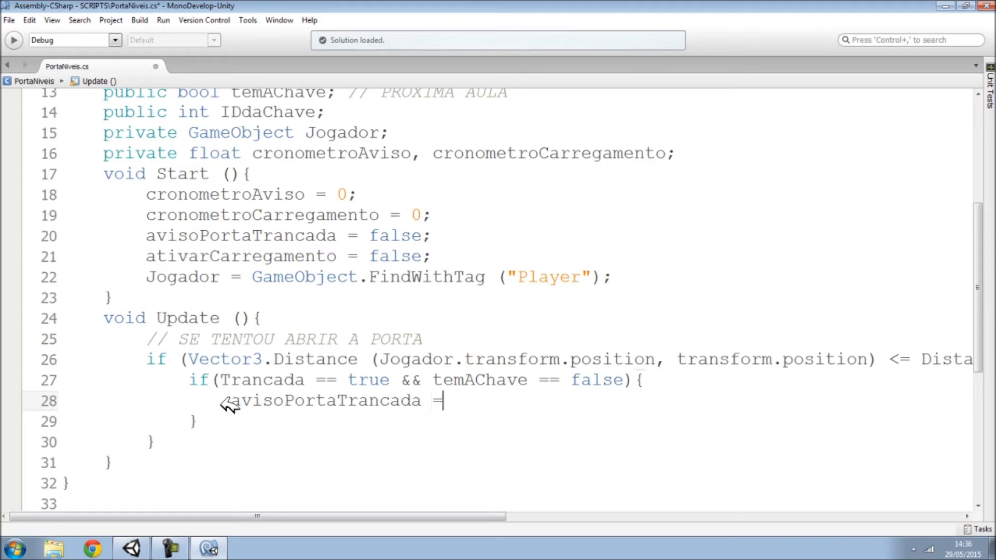
text( true;)
key(Return)
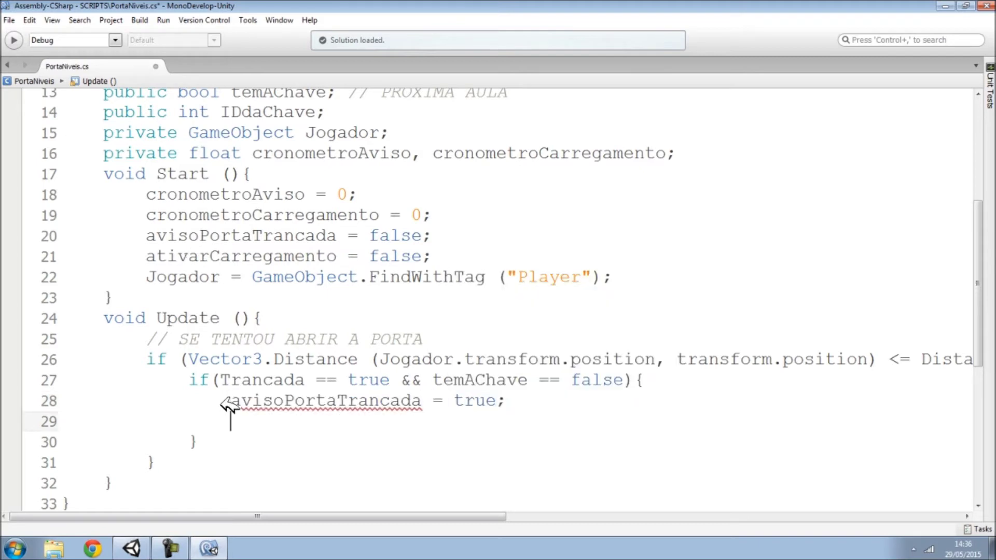
Add GetComponent<AudioSource>().PlayOneShot(audioPortaTrancada); to the locked-door block
text(G)
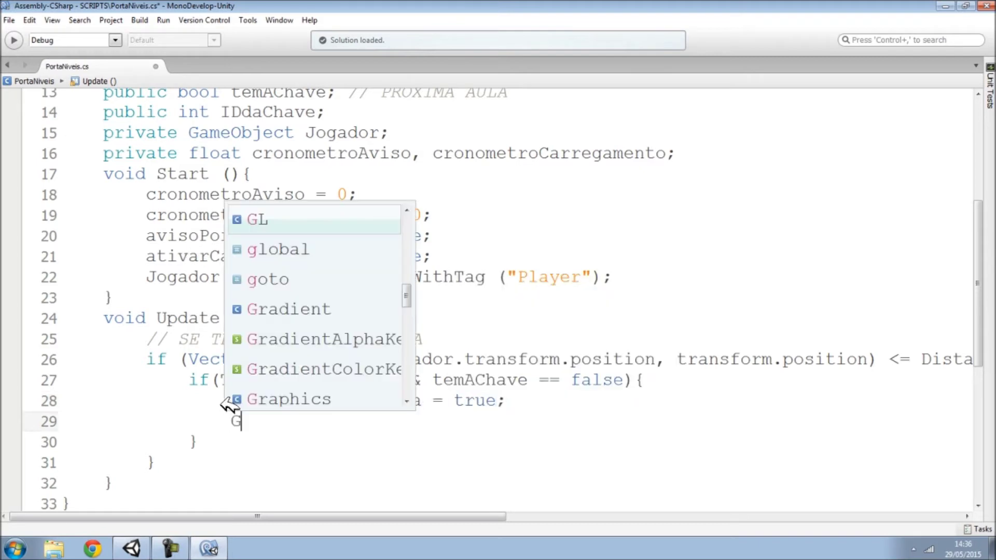
text(etcom)
key(Return)
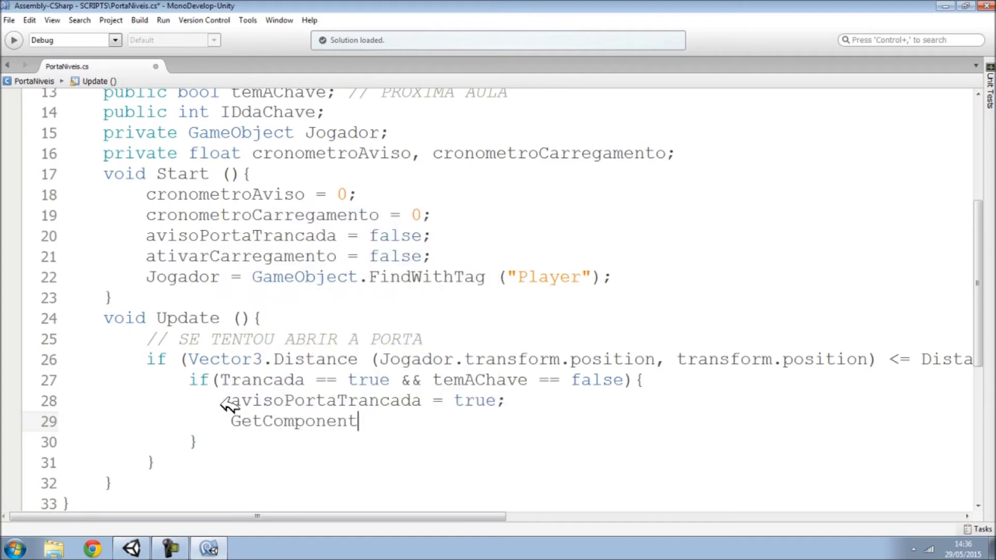
text(u)
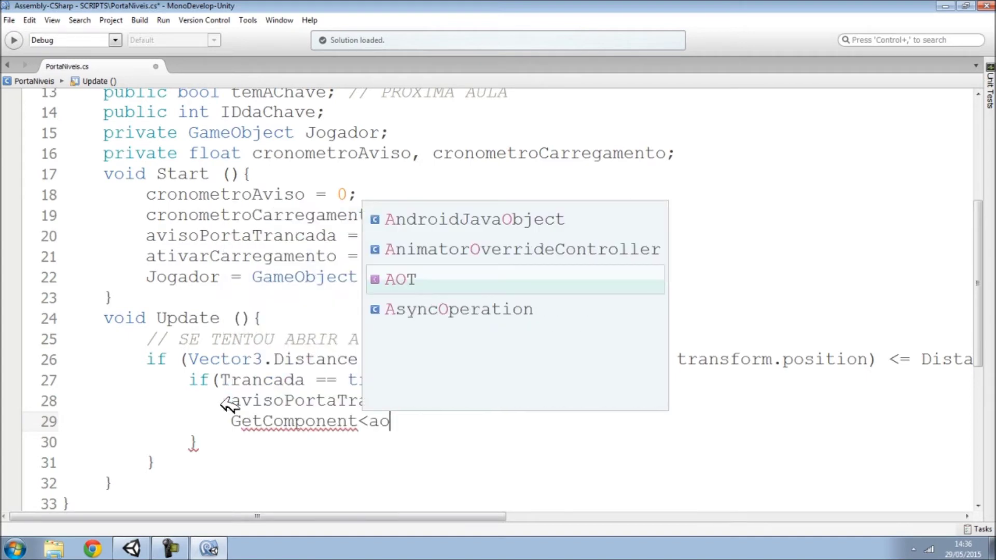
text(diosou)
key(Return)
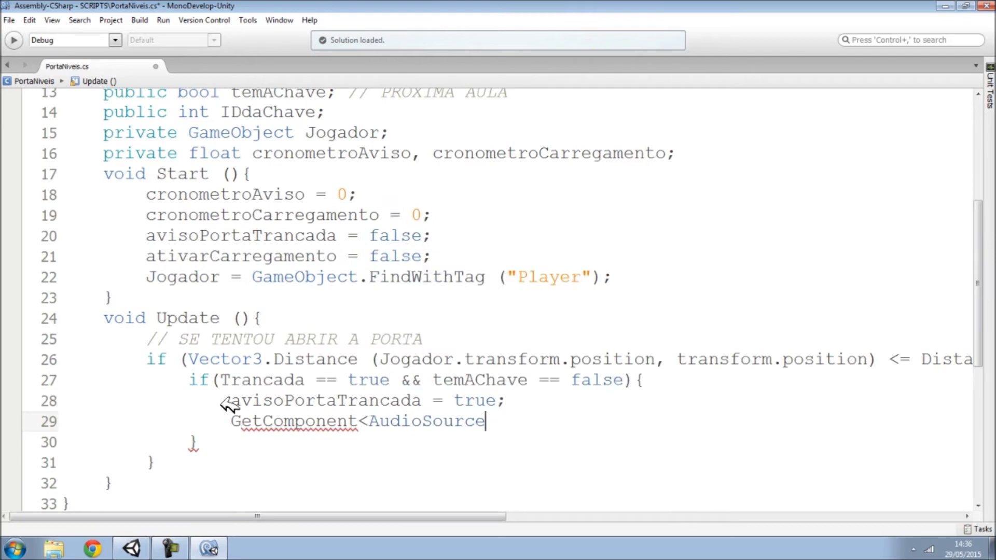
text(> ())
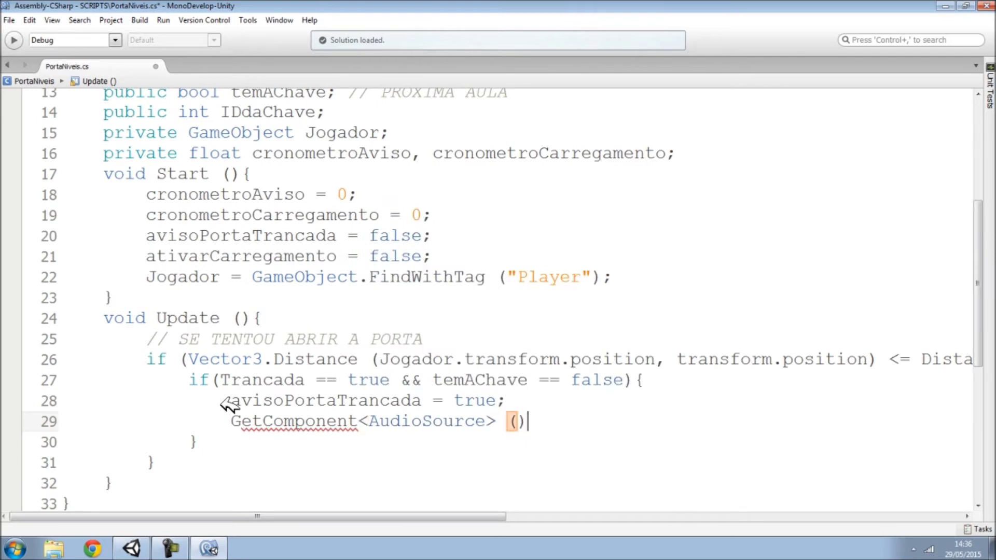
text(.Play)
key(Down)
key(Down)
key(Down)
key(Return)
text(()
scroll(66, 360, up, 4)
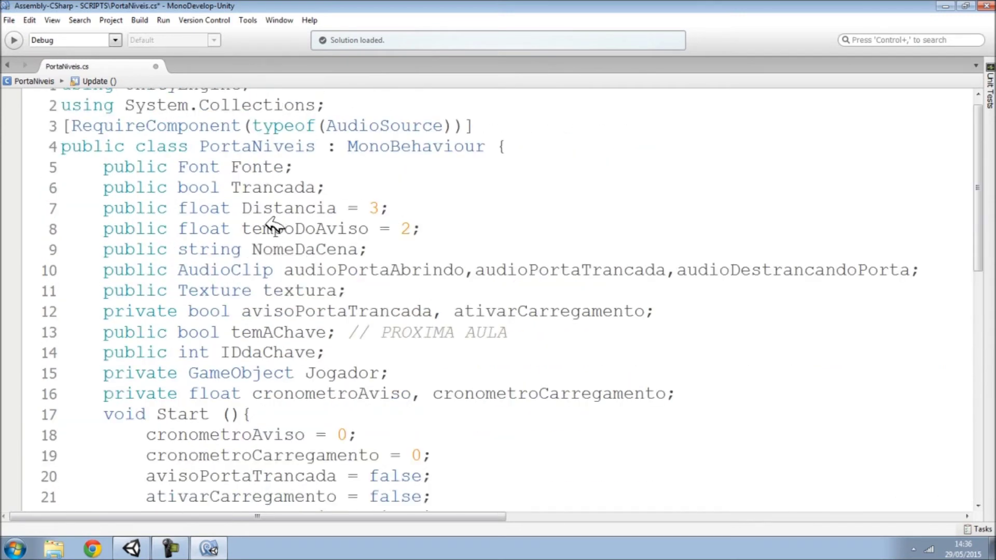
double_click(600, 264)
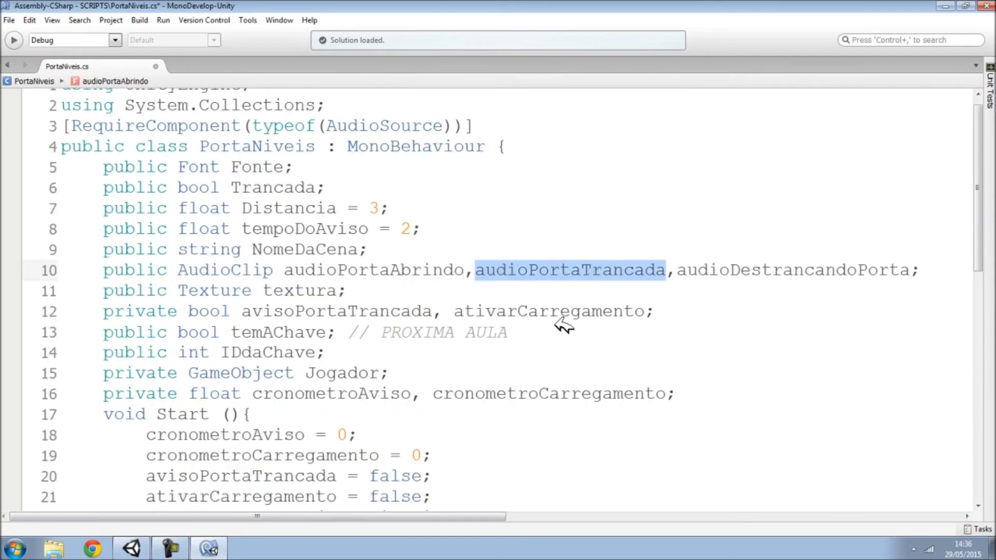
scroll(563, 326, down, 4)
click(670, 417)
key(ctrl+v)
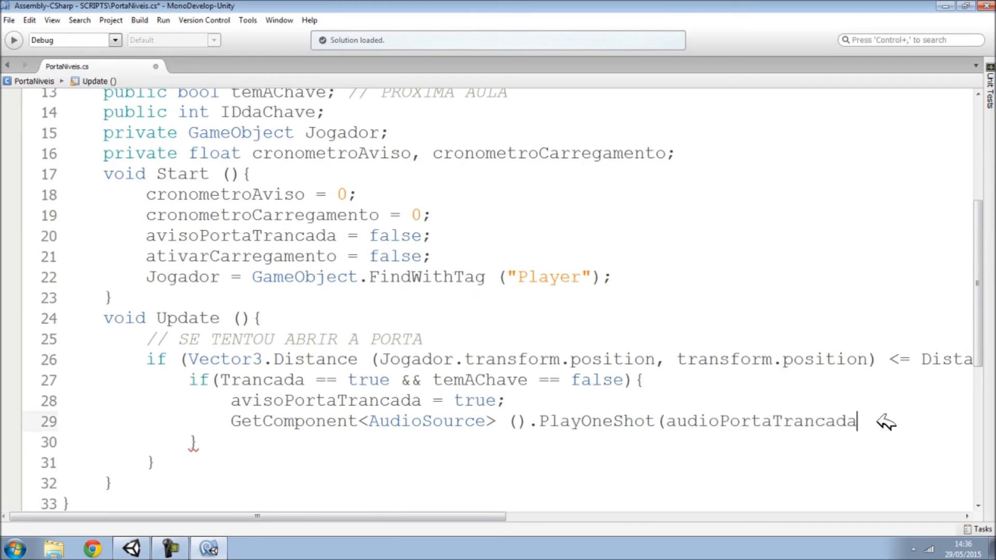
text();)
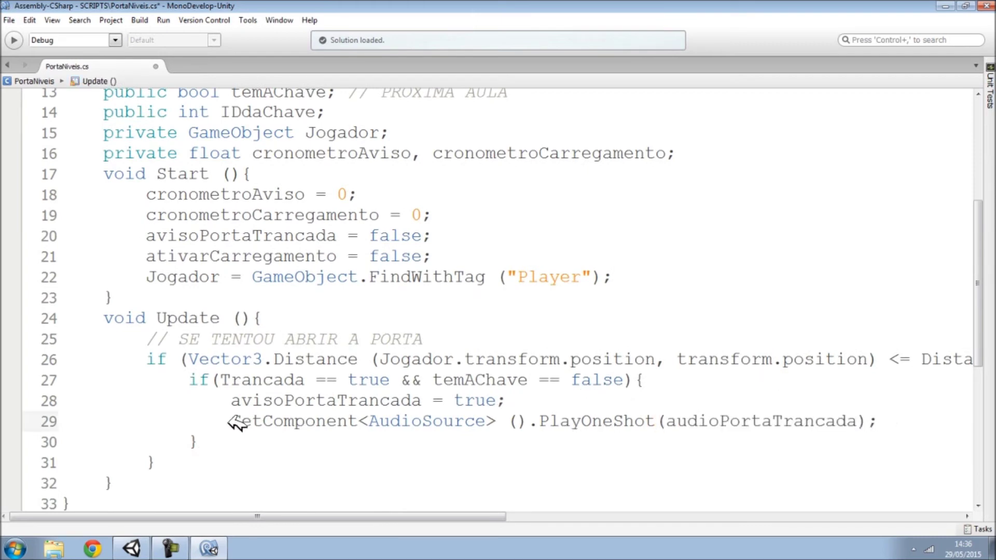
drag(199, 442, 198, 380)
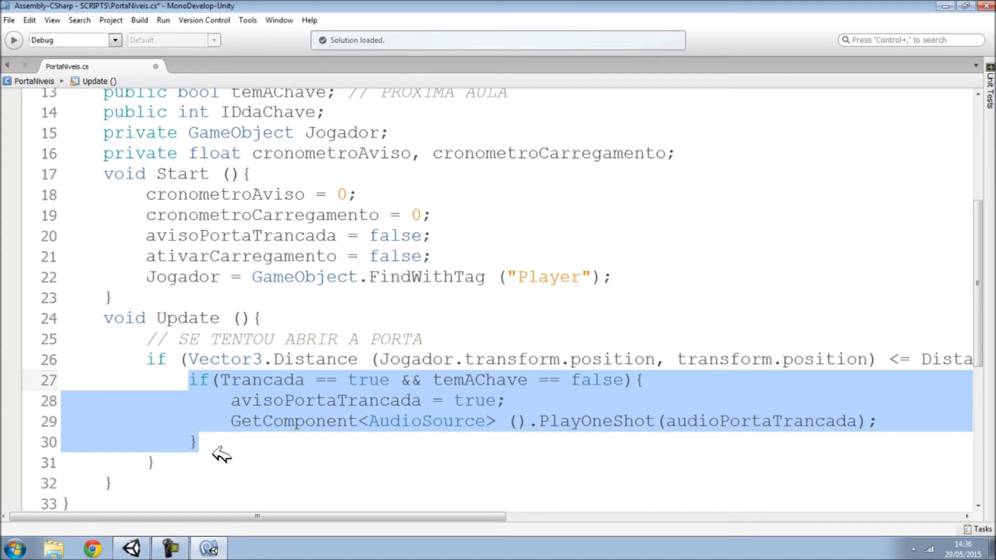
Paste the block below as an else if, changing the temAChave check to true
click(214, 444)
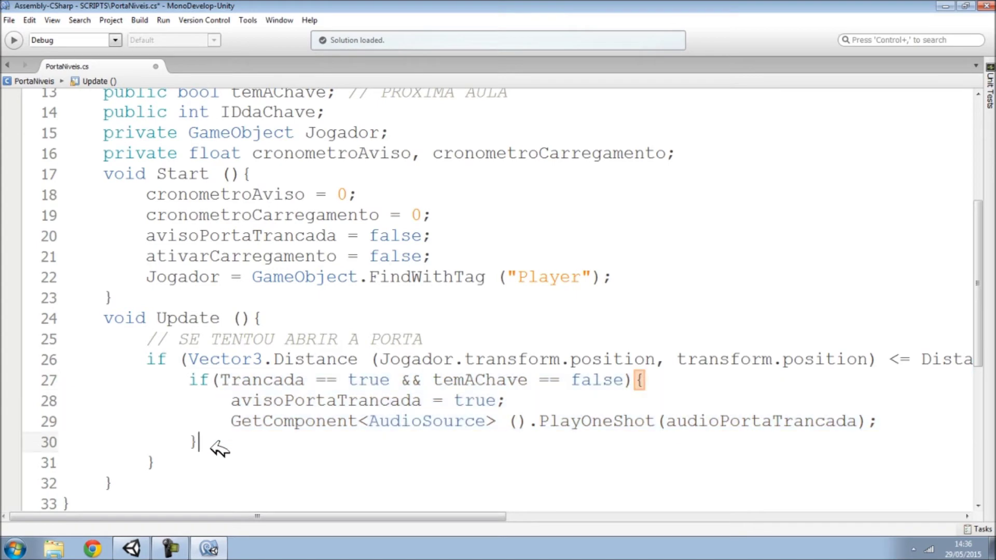
key(Return)
text(else)
key(ctrl+v)
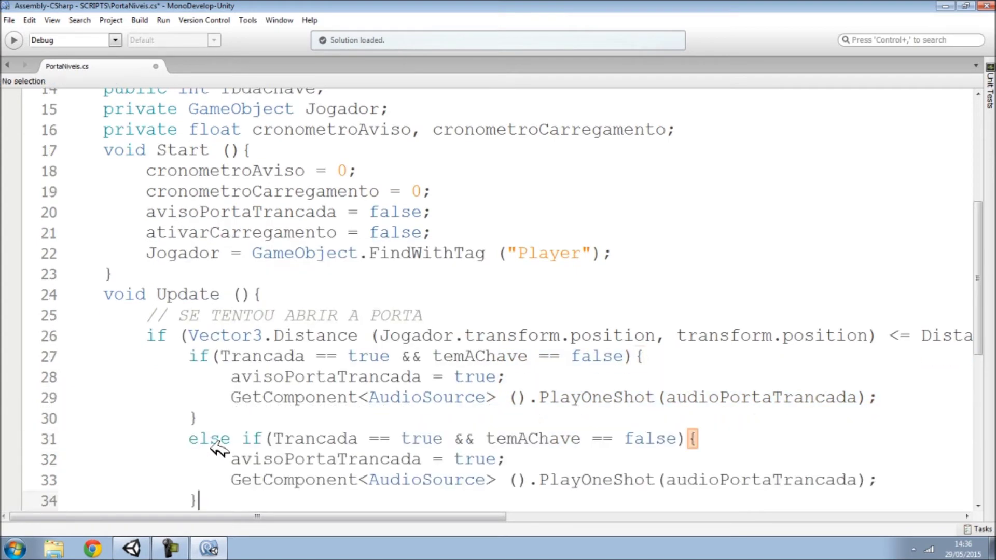
scroll(214, 444, down, 3)
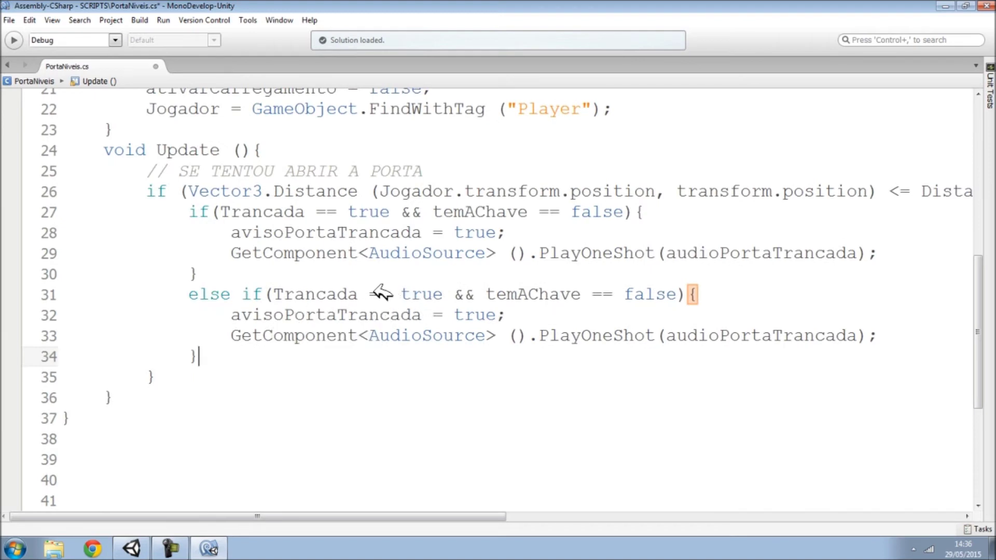
double_click(669, 296)
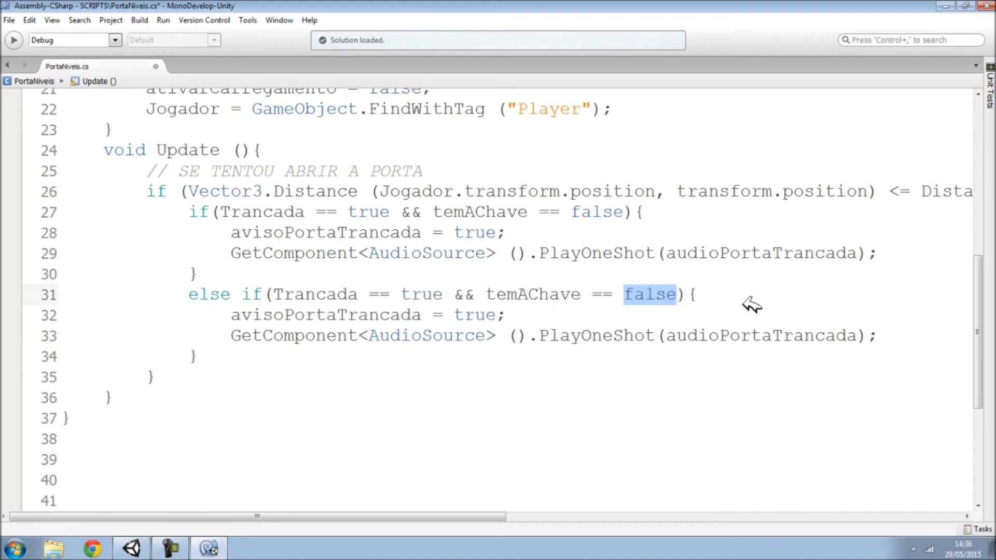
text(true)
click(413, 357)
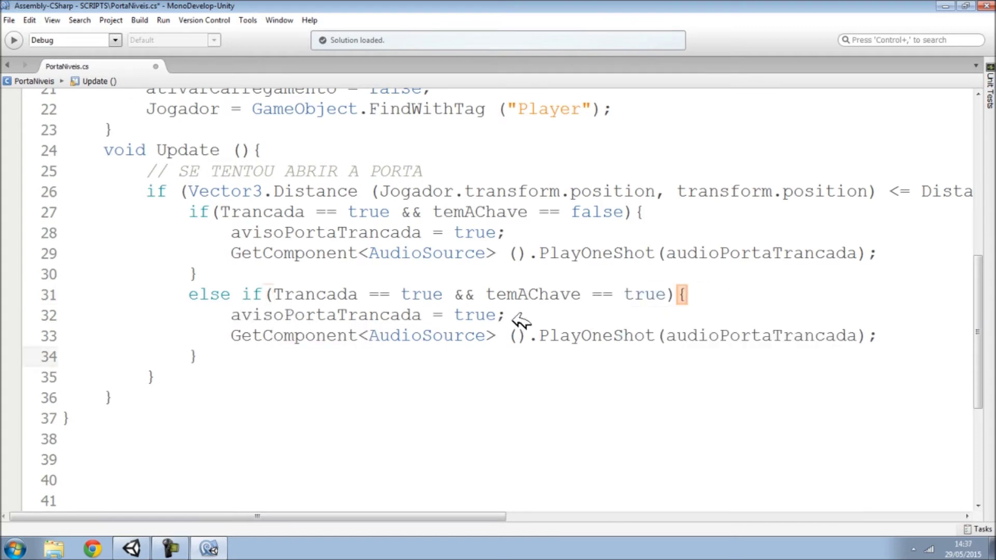
Replace the warning assignment with Trancada = false; in the new branch
drag(507, 315, 231, 314)
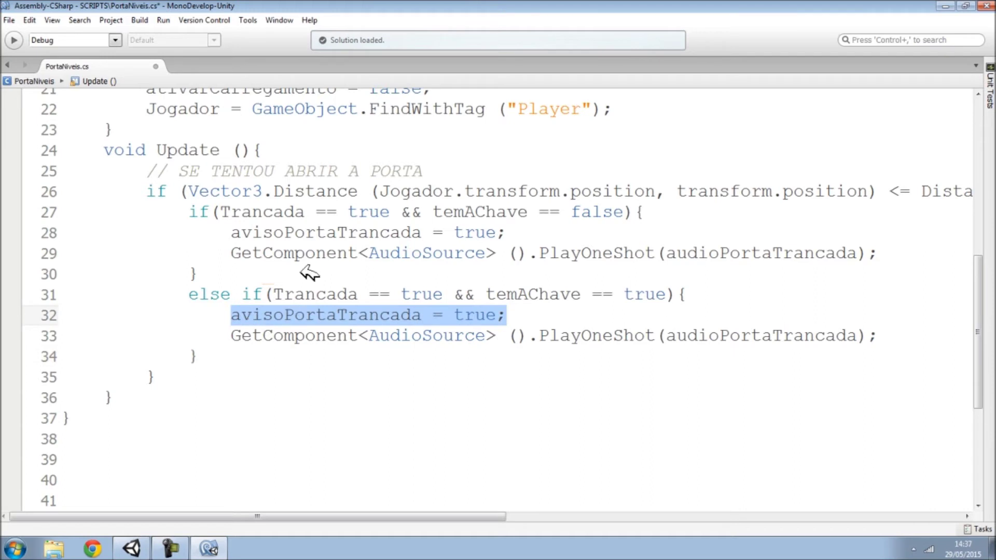
text(Tranc)
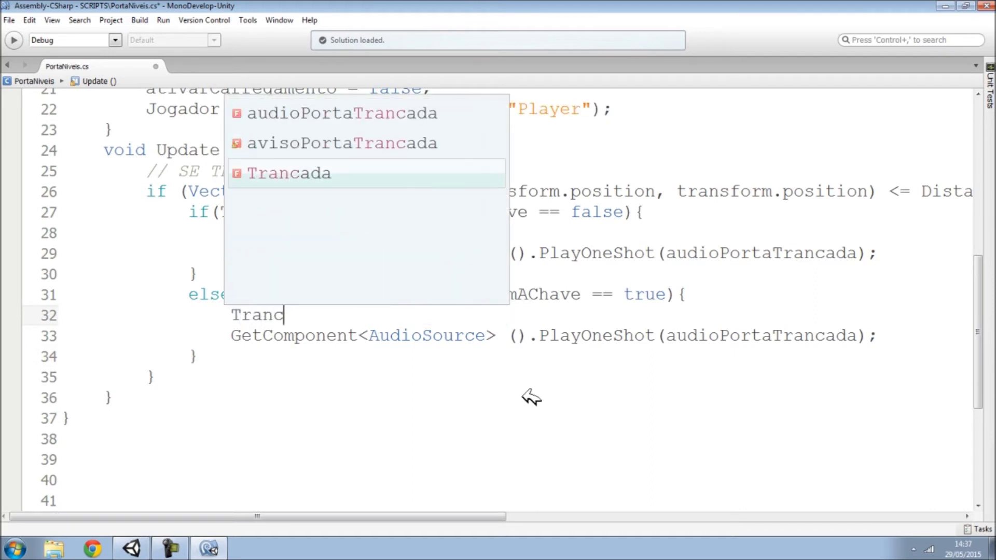
text(da)
key(BackSpace)
key(Return)
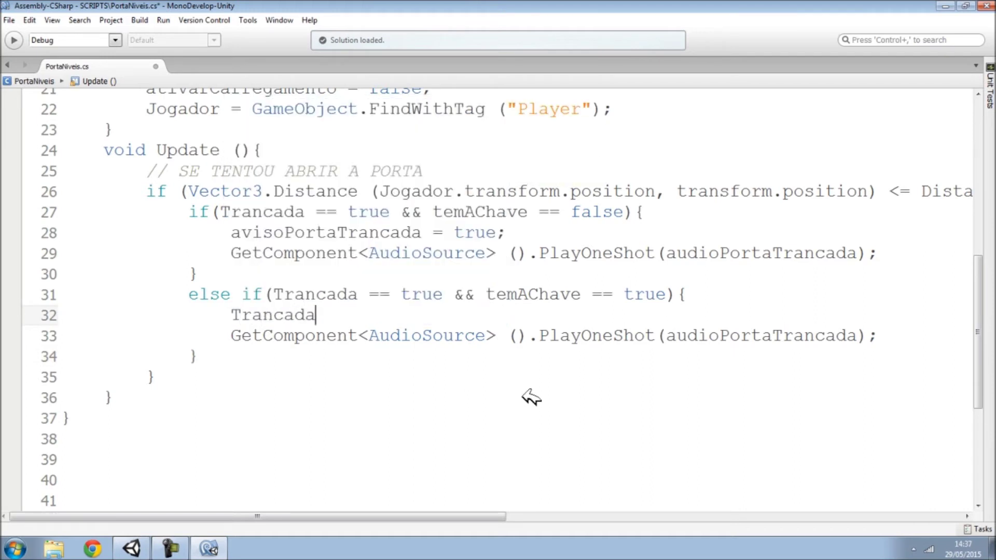
text( = false;)
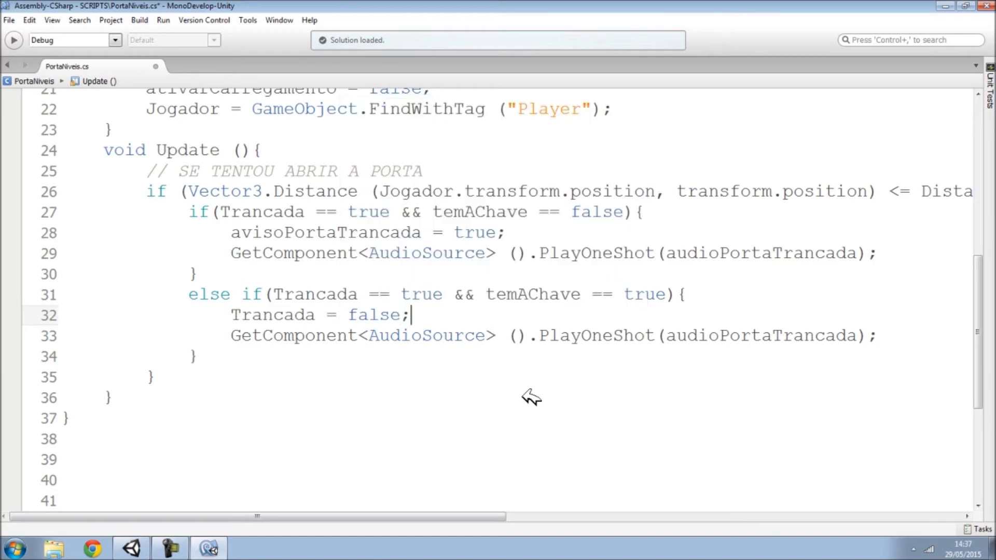
Swap the branch's clip from audioPortaTrancada to audioDestrancandoPorta
scroll(581, 335, up, 6)
click(774, 246)
double_click(777, 248)
key(ctrl+c)
scroll(648, 270, down, 5)
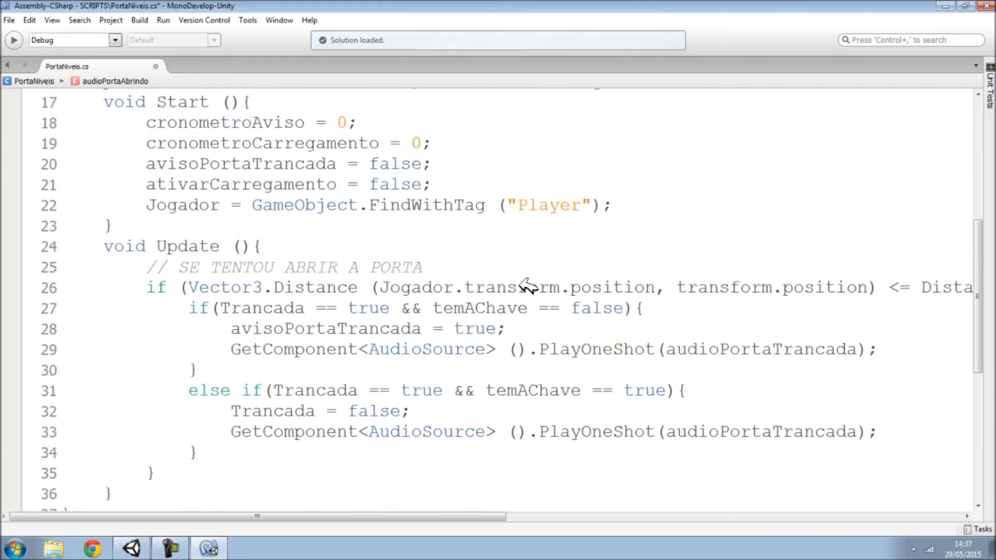
scroll(570, 290, down, 1)
double_click(737, 335)
key(ctrl+v)
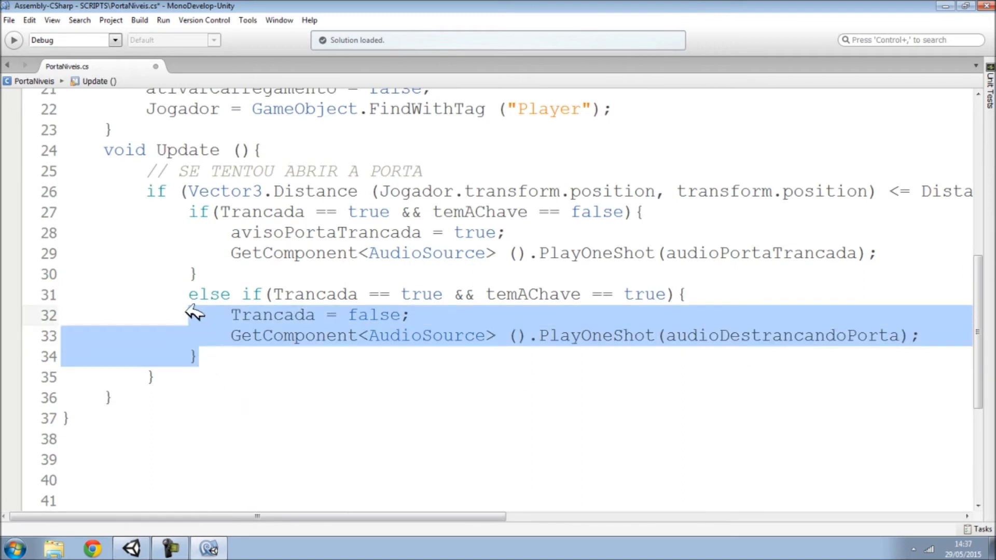
Duplicate the else-if block below and change its condition to Trancada == false
drag(195, 358, 196, 295)
key(ctrl+c)
click(213, 354)
key(Return)
key(ctrl+v)
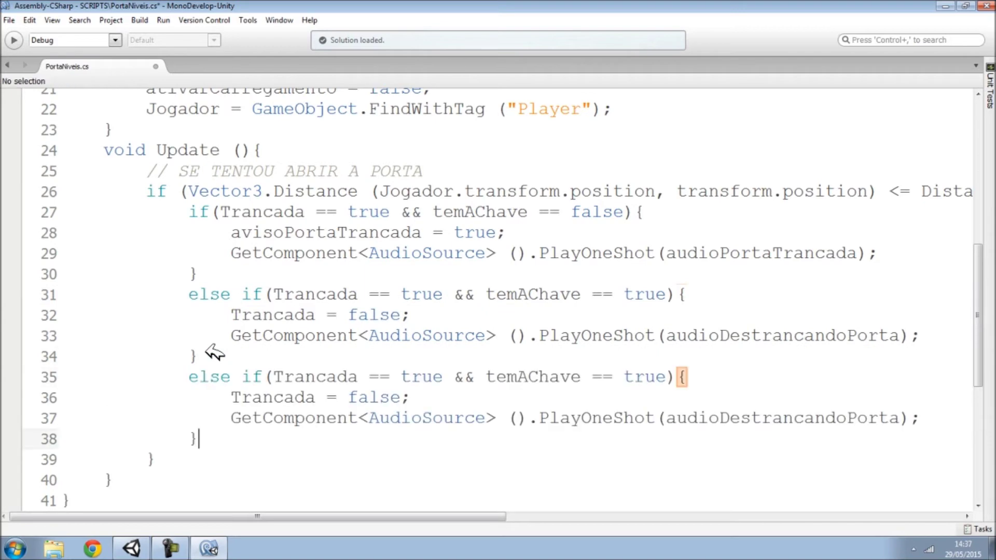
scroll(193, 347, down, 2)
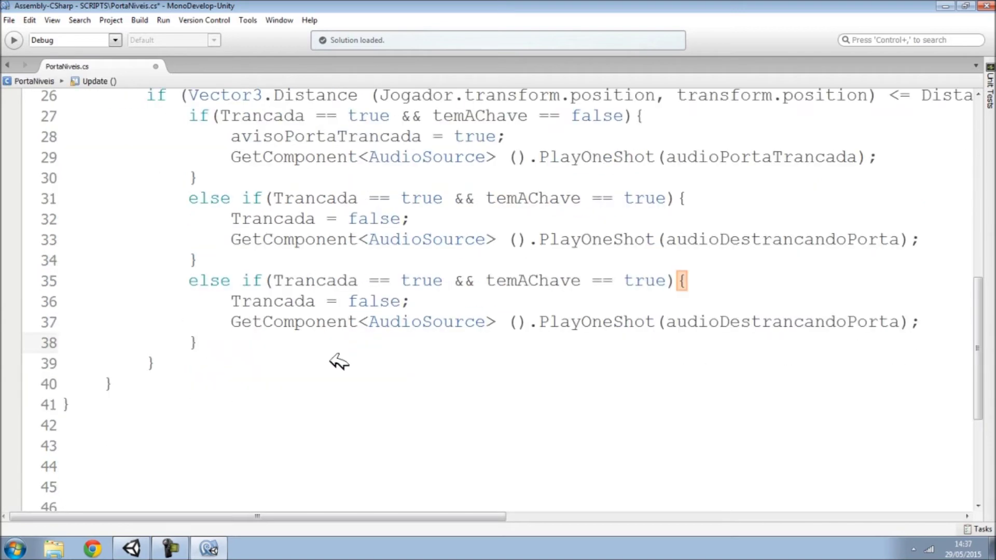
drag(402, 281, 666, 281)
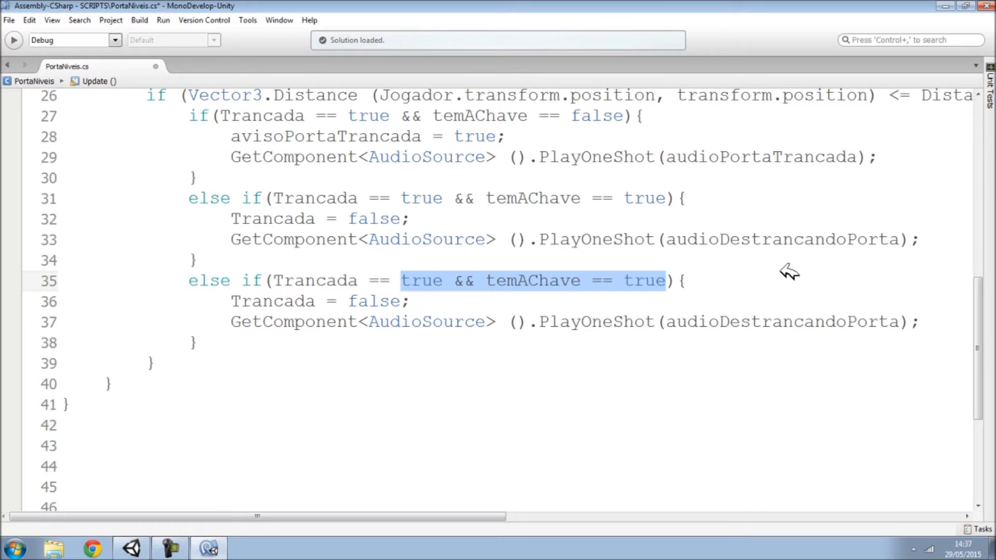
text(false)
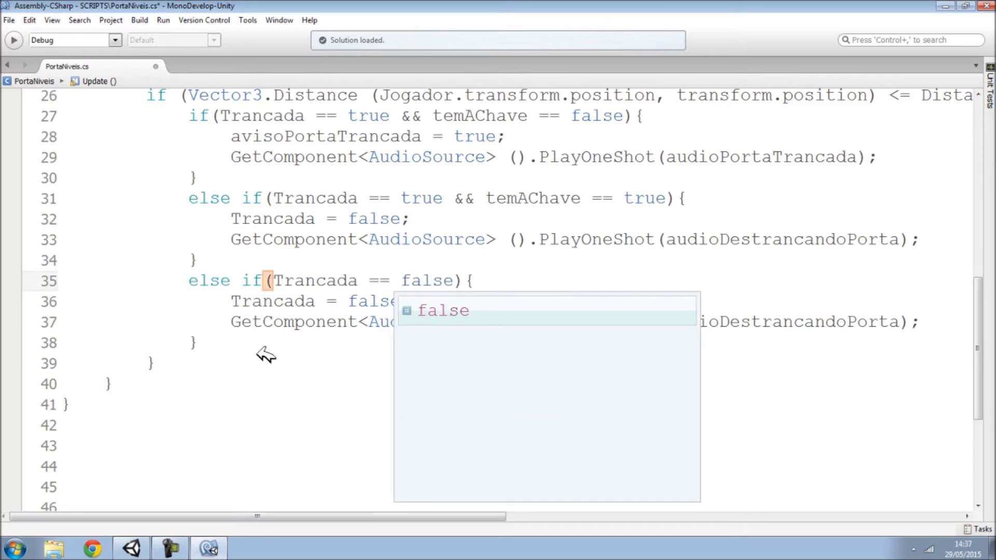
Make the new branch assign ativarCarregamento = true
scroll(296, 326, up, 3)
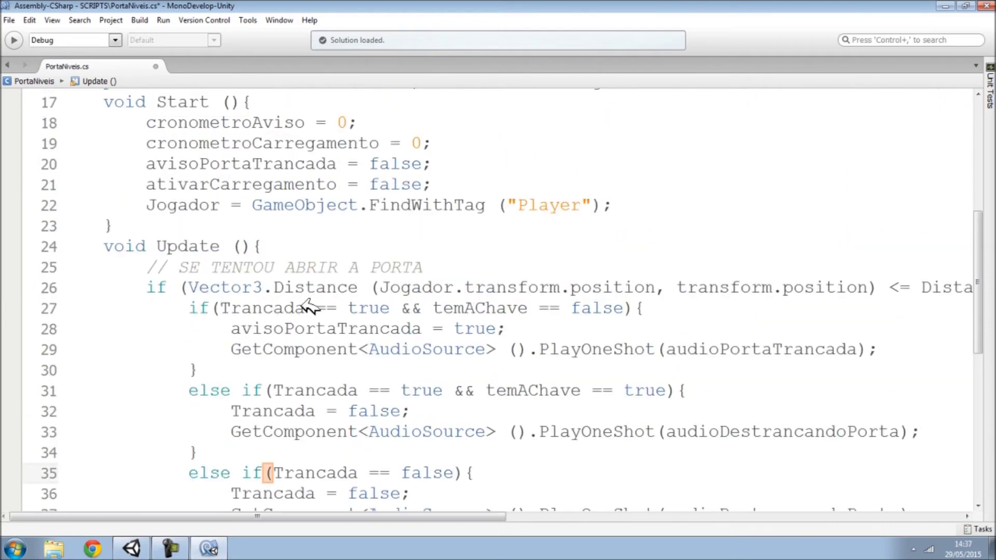
double_click(282, 187)
key(ctrl+c)
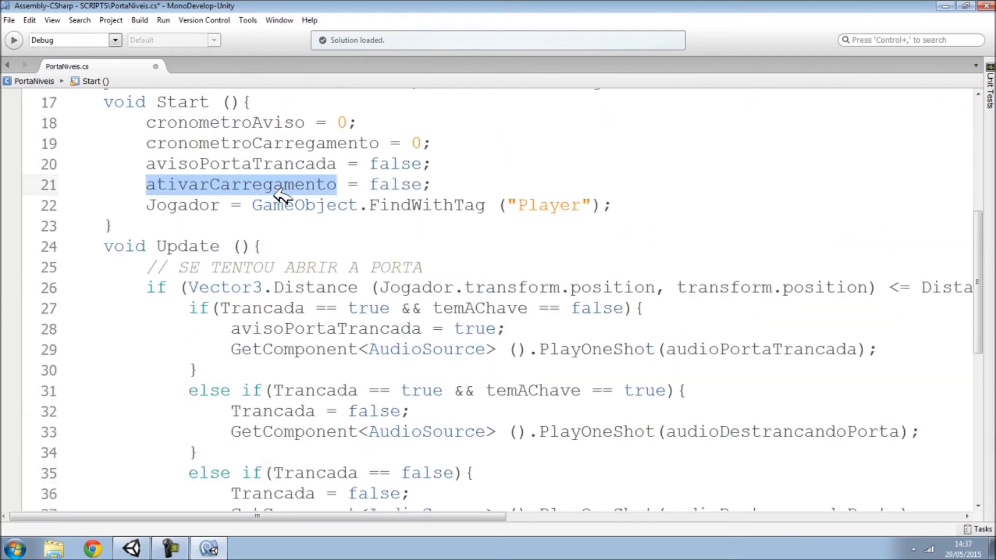
scroll(345, 277, down, 1)
scroll(348, 278, down, 2)
double_click(301, 301)
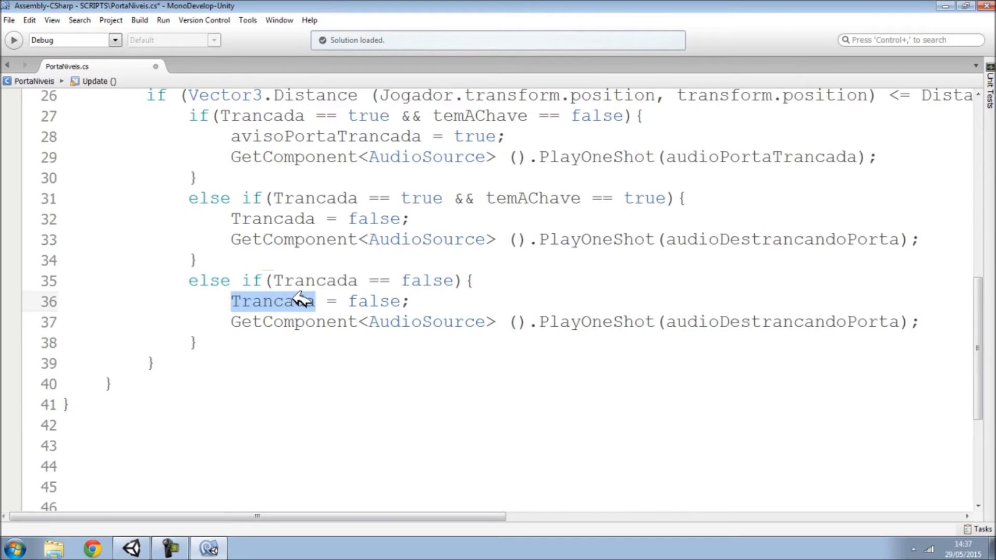
key(ctrl+v)
double_click(477, 301)
text(true)
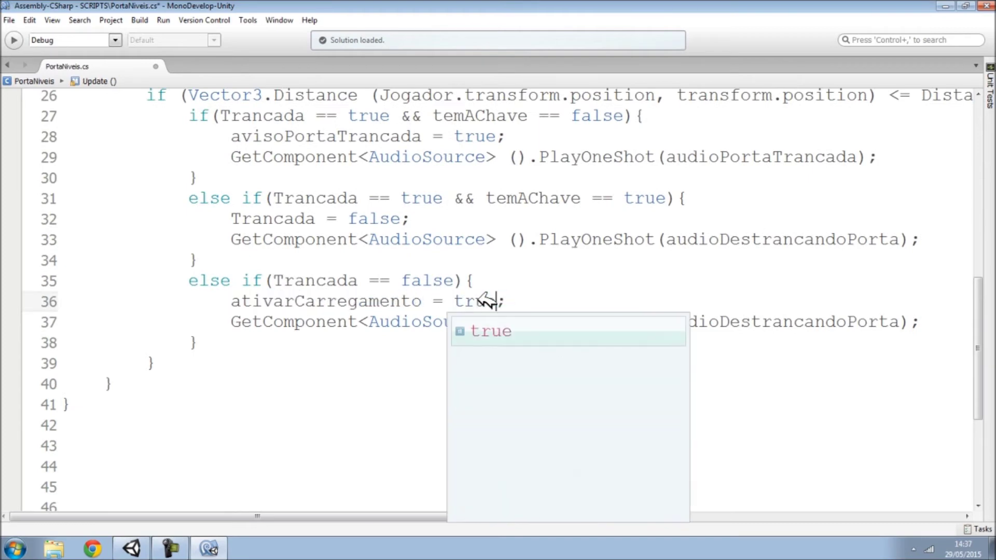
Change the new branch's PlayOneShot clip to audioPortaAbrindo
double_click(293, 322)
double_click(830, 322)
scroll(537, 244, up, 6)
double_click(424, 150)
key(ctrl+c)
scroll(605, 345, down, 6)
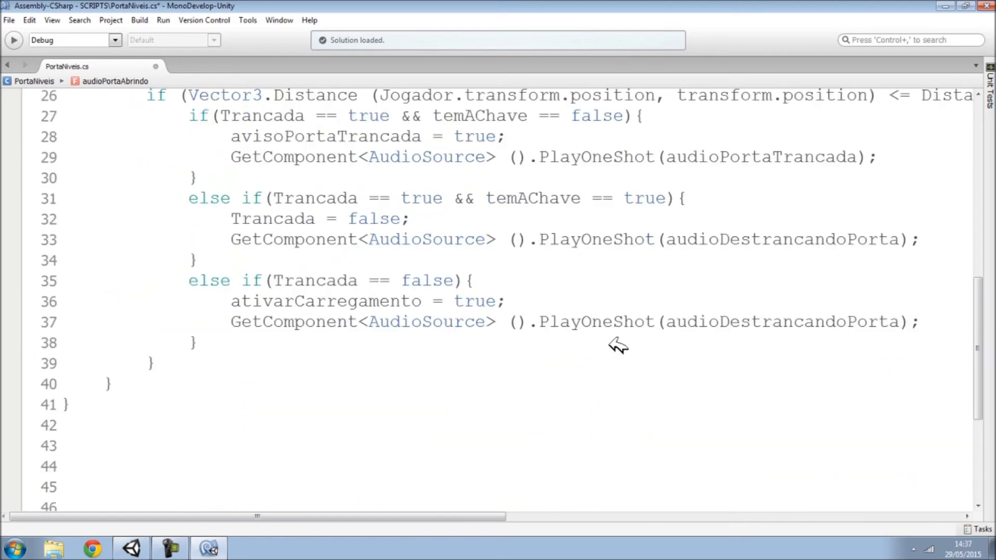
double_click(733, 322)
key(ctrl+v)
Start a new line after the distance check's closing brace for a comment
click(280, 342)
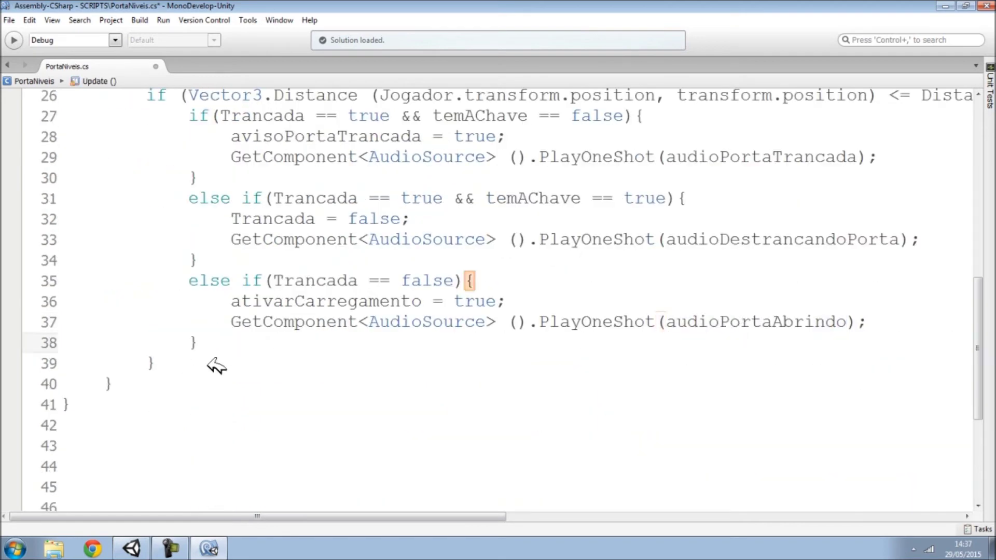
click(189, 362)
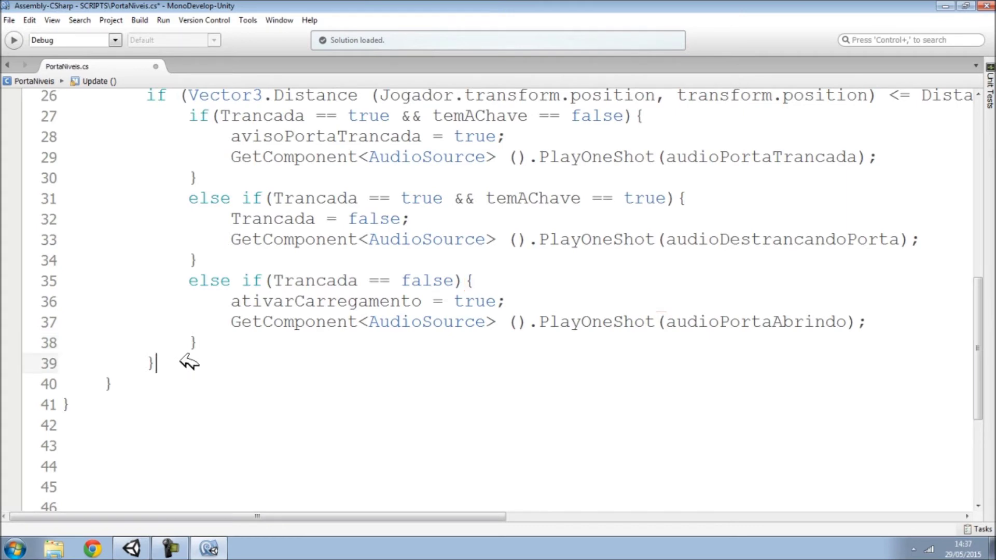
scroll(156, 362, up, 2)
scroll(259, 309, down, 2)
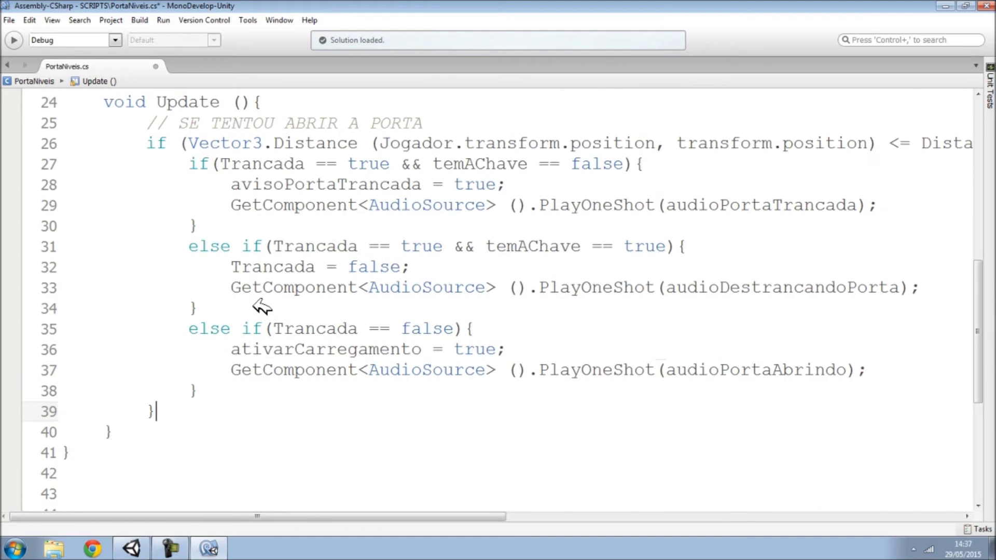
key(Return)
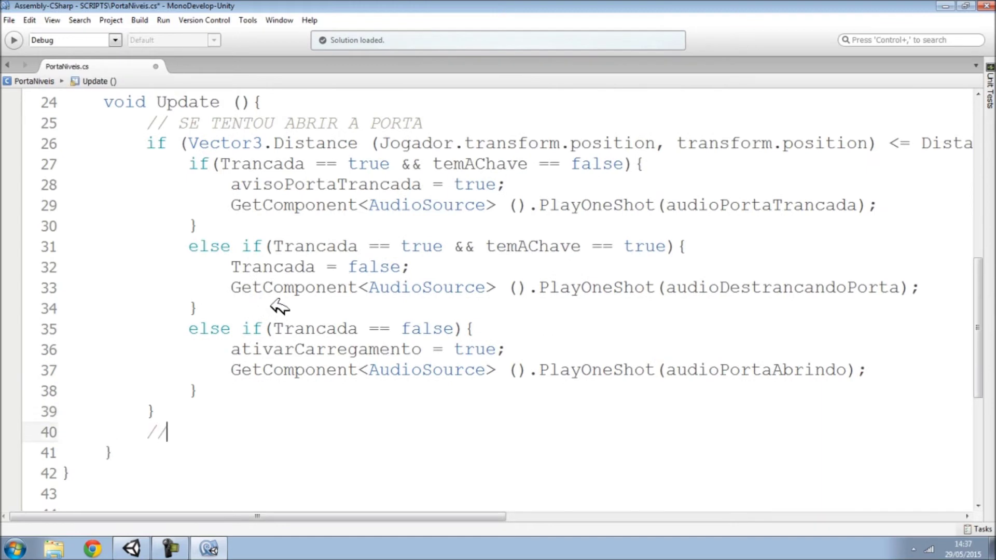
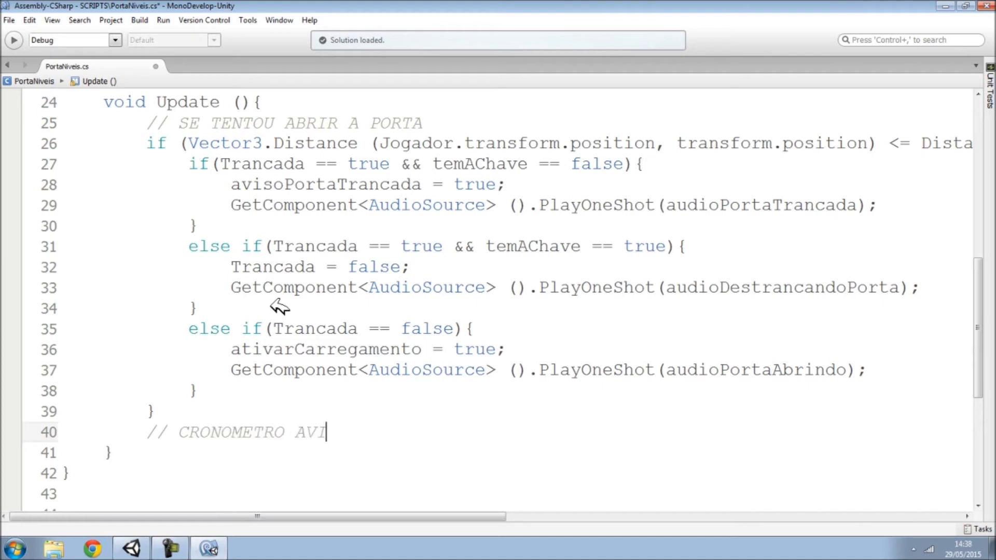
Start an if (avisoPortaTrancada == true) block below the // CRONOMETRO AVISO comment
key(Return)
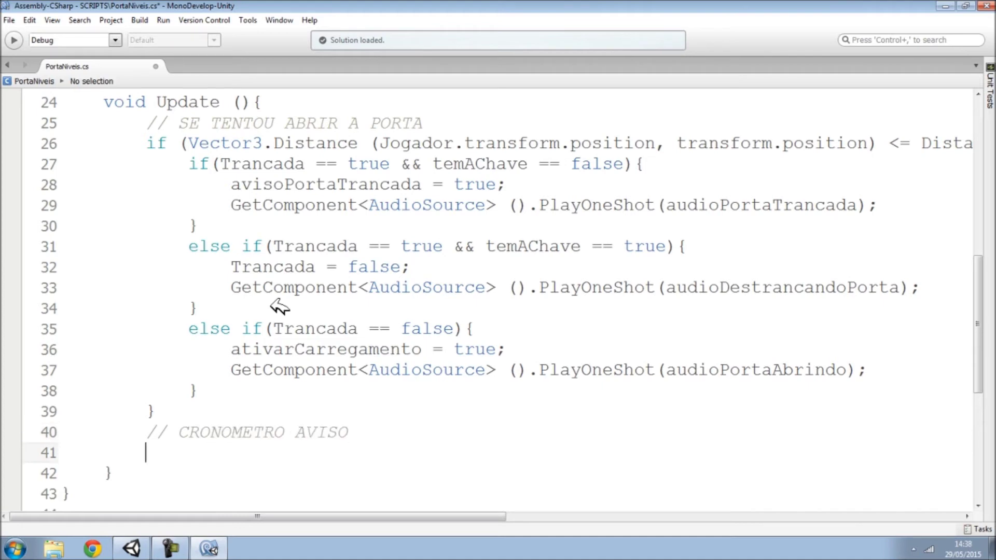
text(if()
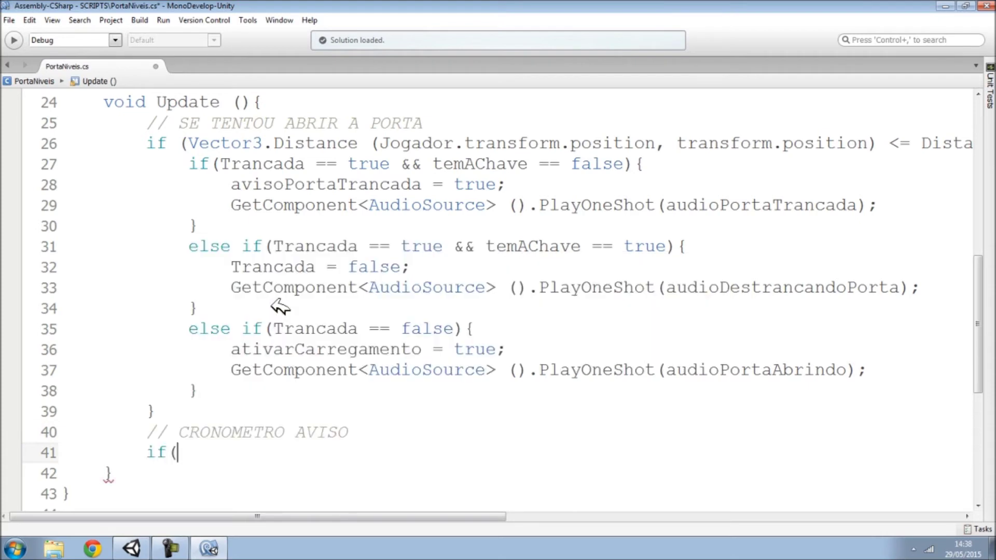
double_click(298, 186)
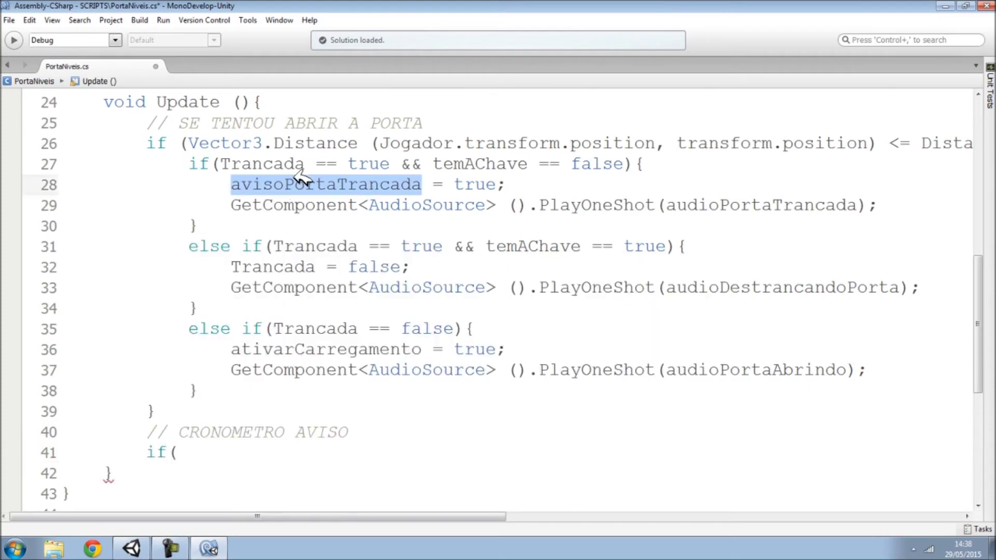
key(ctrl+c)
click(214, 452)
key(ctrl+v)
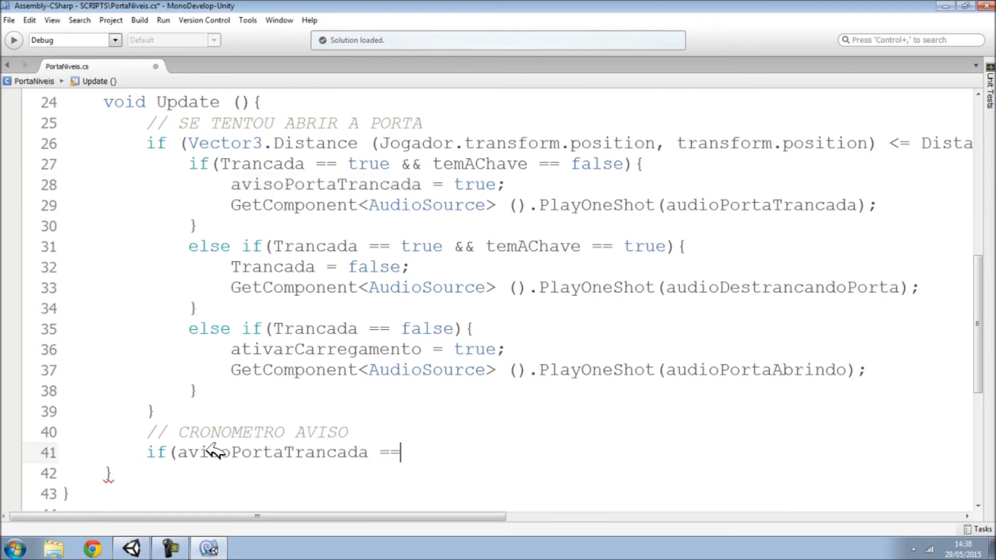
text(true){)
key(Return)
key(Return)
Inside the block, add cronometroAviso += Time.deltaTime
scroll(228, 446, down, 1)
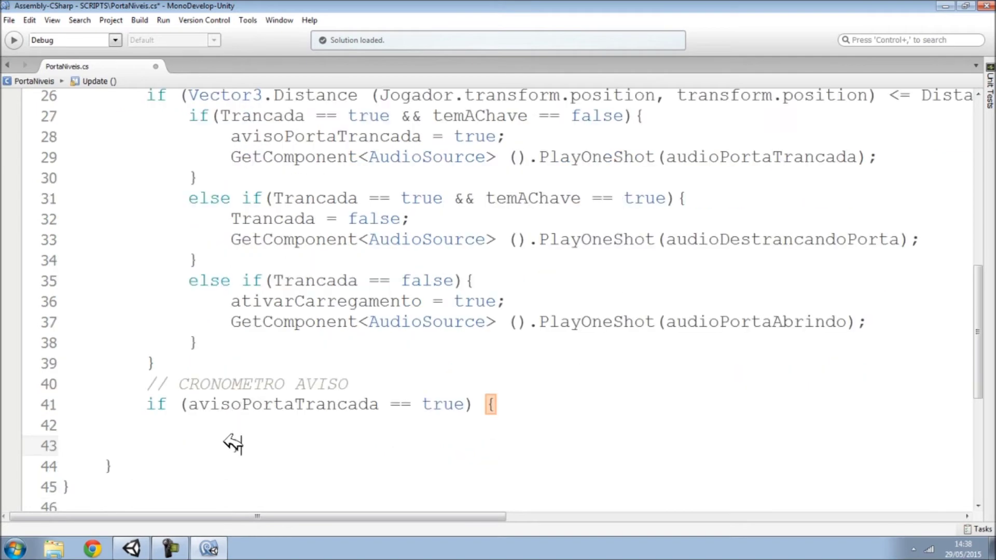
key(BackSpace)
text(})
click(218, 434)
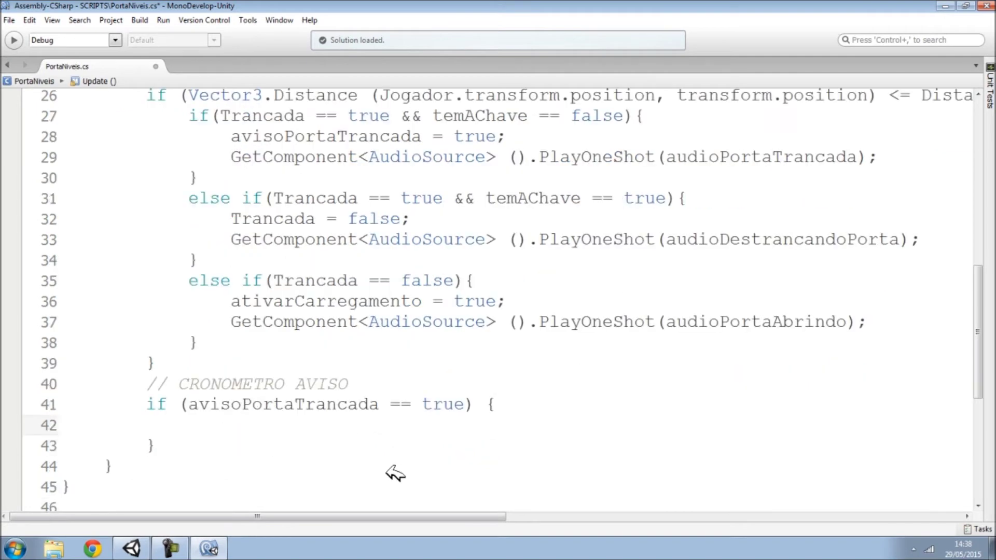
scroll(383, 457, up, 3)
double_click(244, 123)
scroll(318, 340, down, 5)
click(220, 283)
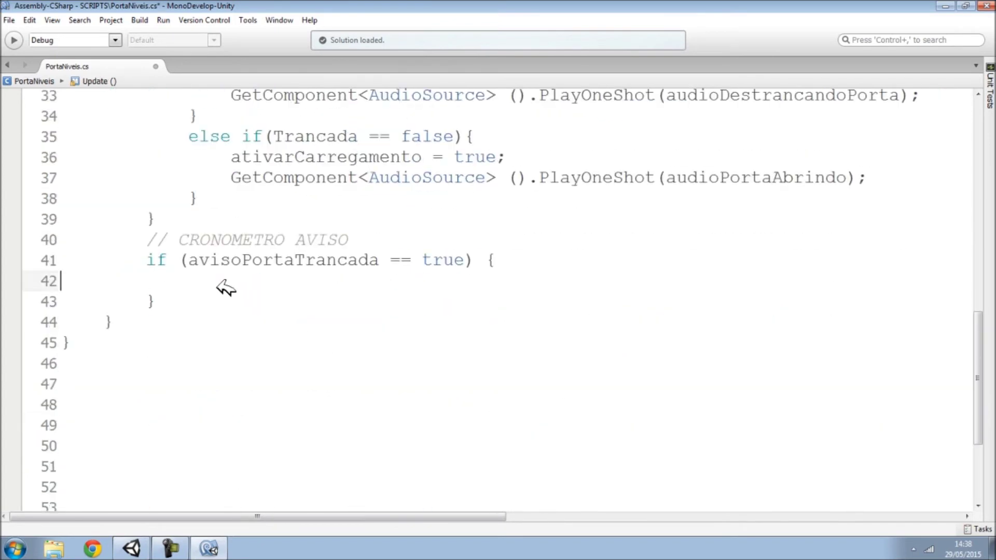
key(ctrl+v)
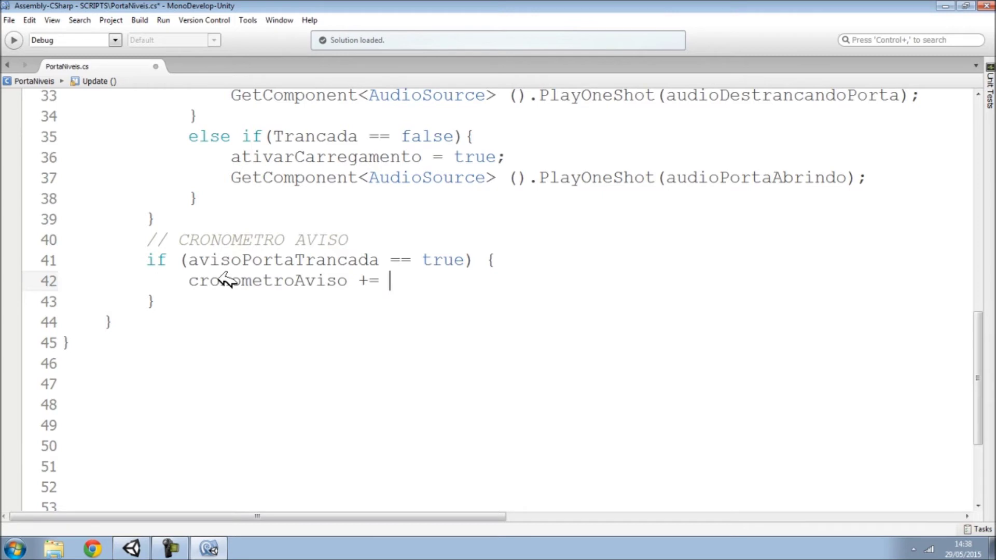
text(Time.delta)
key(Return)
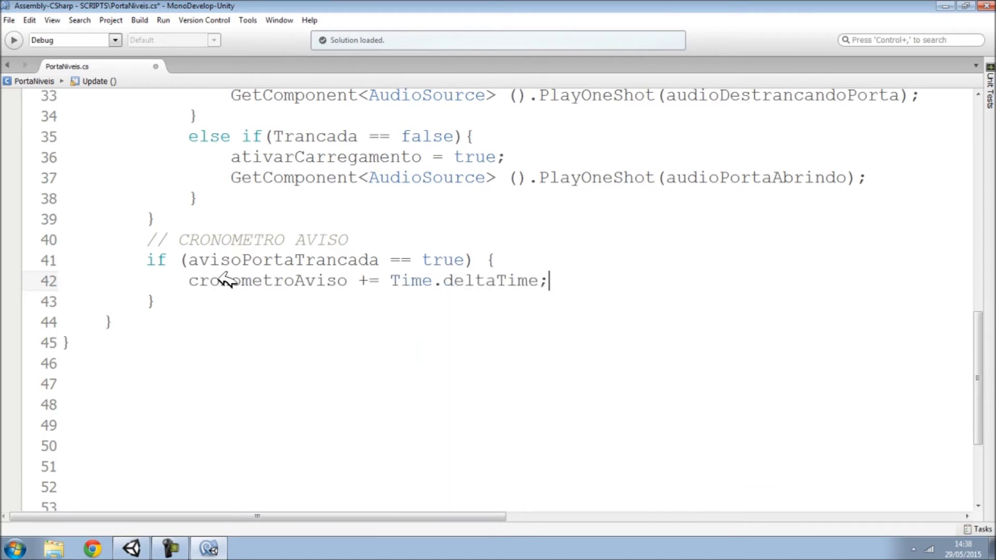
Begin a second if condition after the block, copying the cronometroAviso name for it
click(199, 293)
key(Return)
text(if()
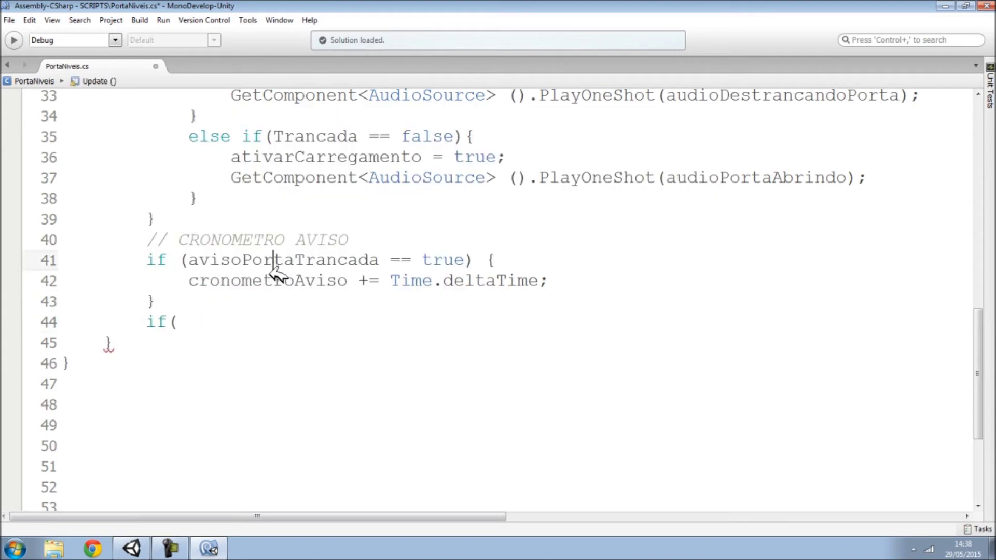
double_click(271, 281)
key(ctrl+c)
Complete the second condition as if (cronometroAviso >= tempoDoAviso) with its braces
click(241, 325)
key(ctrl+v)
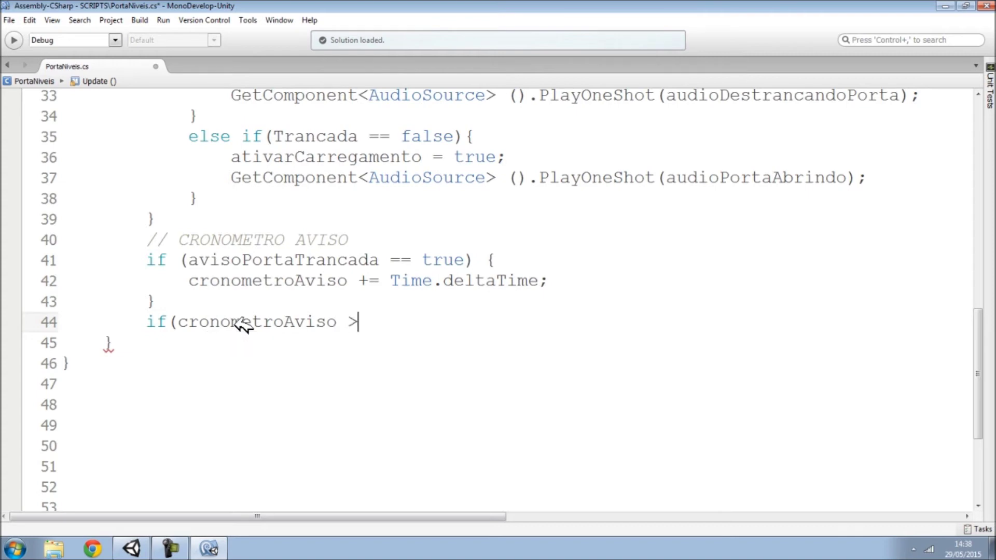
scroll(270, 327, up, 7)
scroll(321, 280, up, 3)
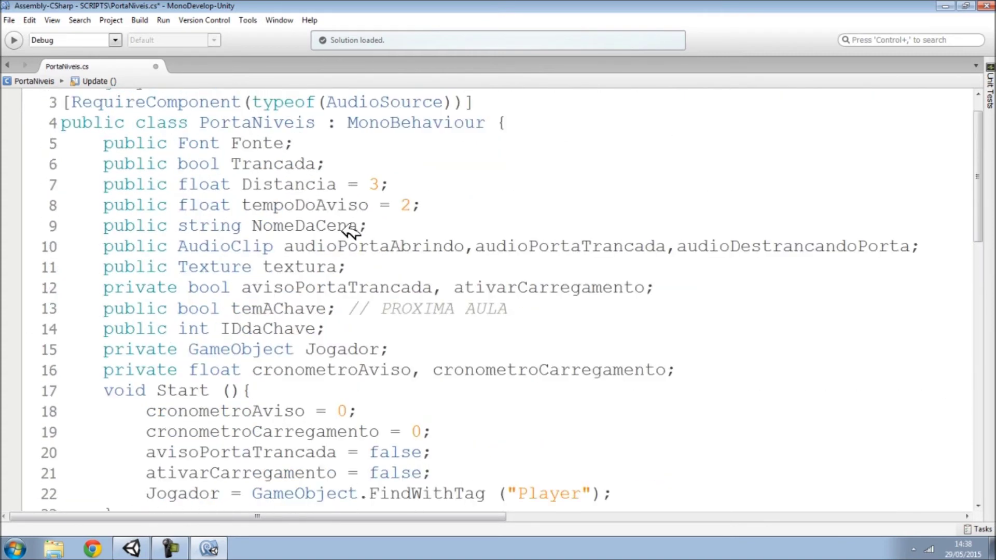
scroll(353, 275, up, 1)
double_click(312, 243)
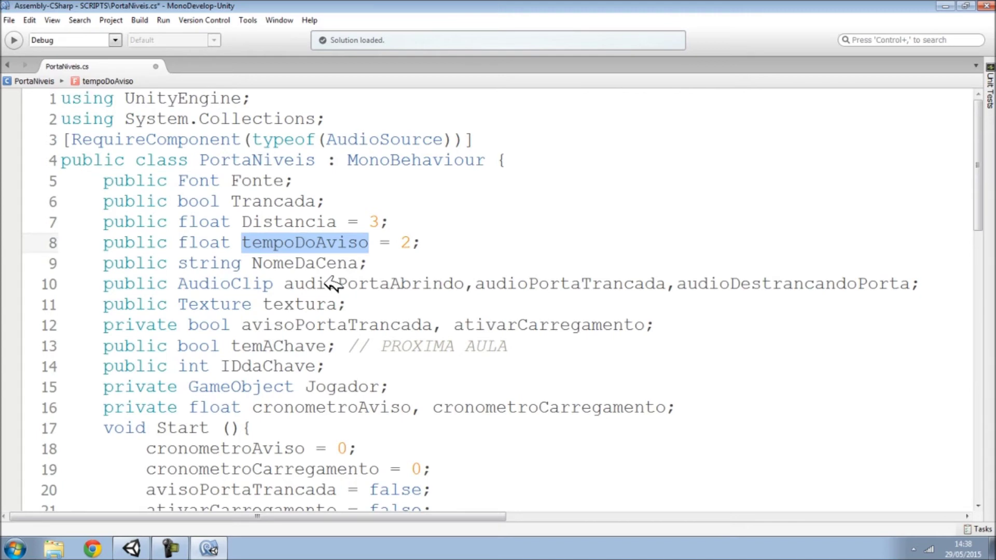
scroll(311, 280, down, 6)
scroll(354, 323, down, 4)
click(390, 358)
key(ctrl+v)
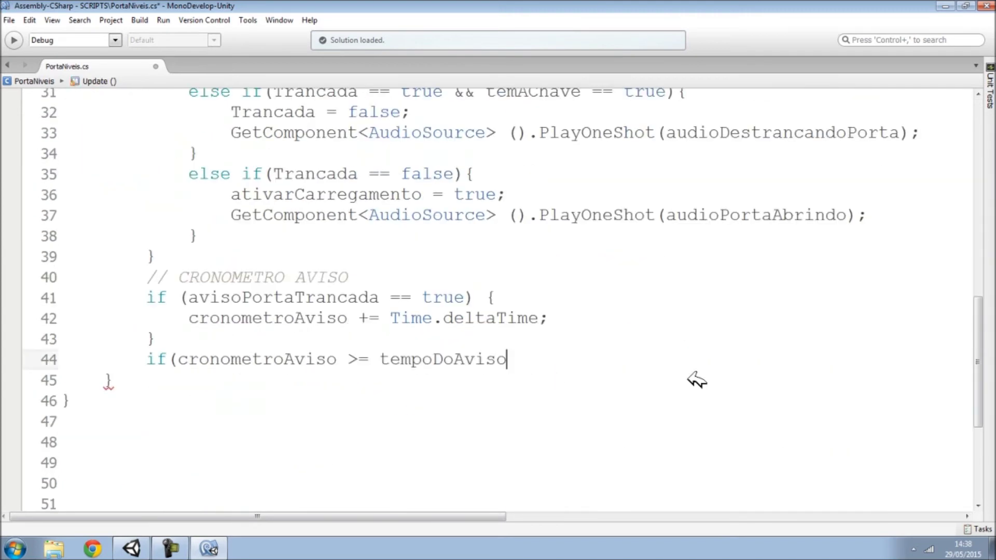
text(){)
key(Return)
key(Return)
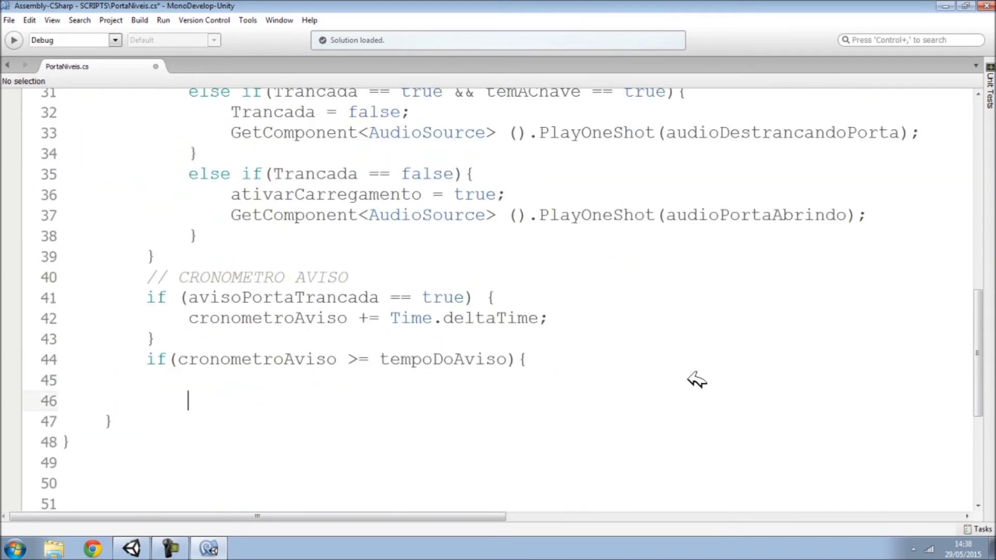
text(})
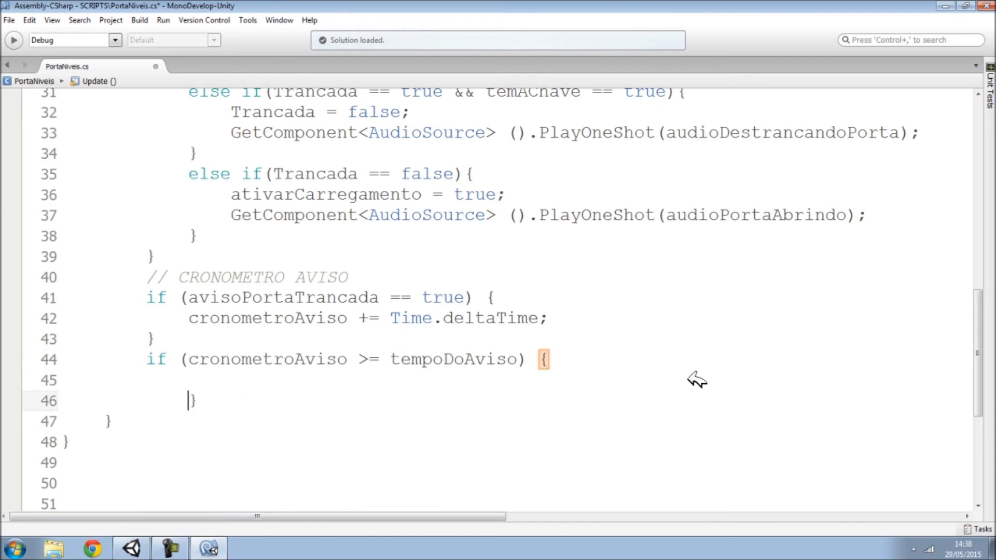
Inside the second block, set avisoPortaTrancada = false
key(Up)
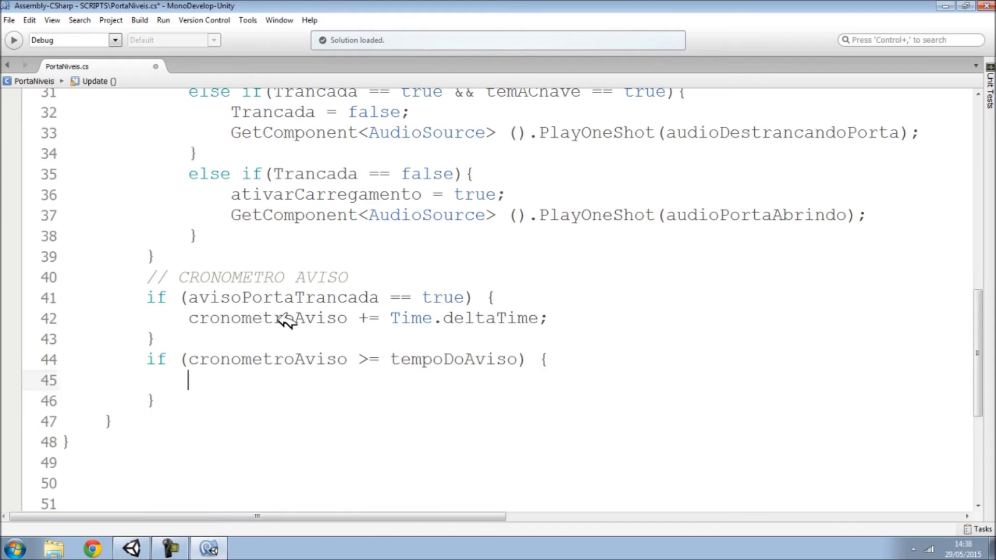
double_click(269, 317)
triple_click(260, 299)
key(ctrl+c)
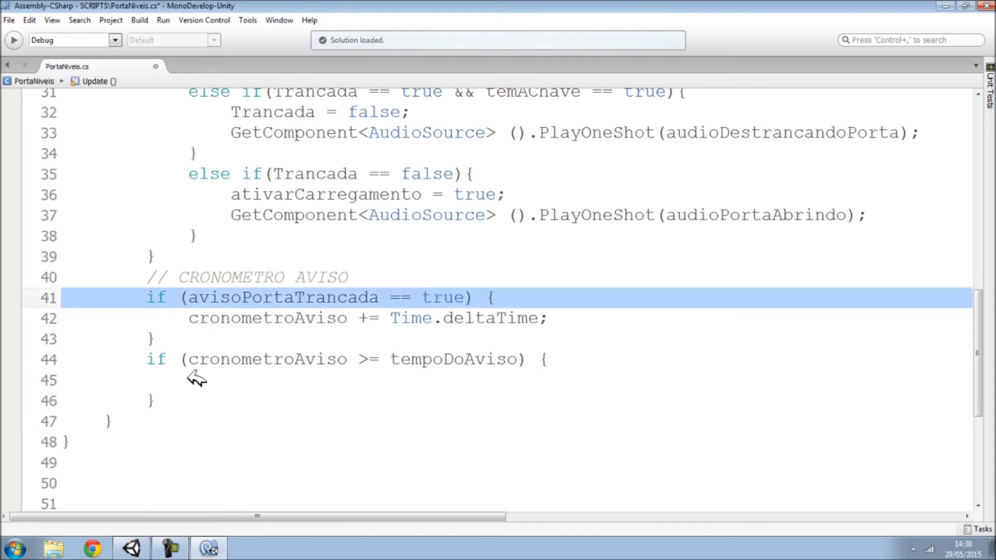
click(195, 380)
key(ctrl+v)
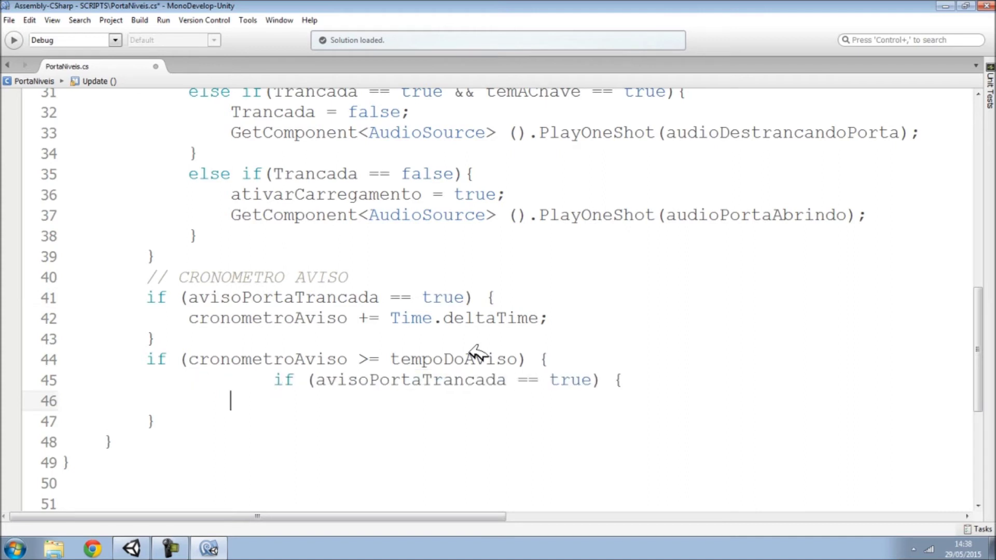
key(ctrl+z)
double_click(303, 299)
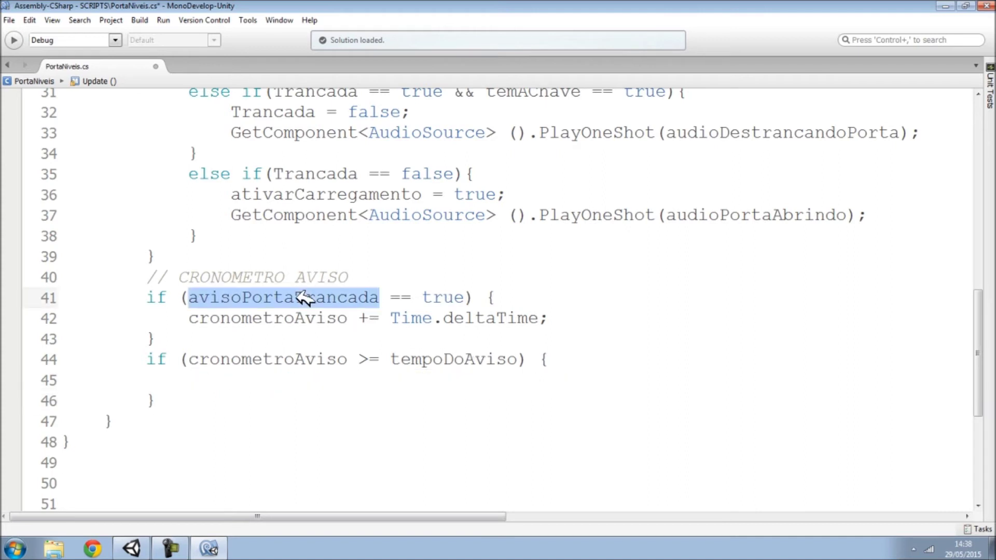
click(250, 384)
key(ctrl+v)
text(= false;)
Add a cronometroAviso reset to 0 as the block's next line
key(Return)
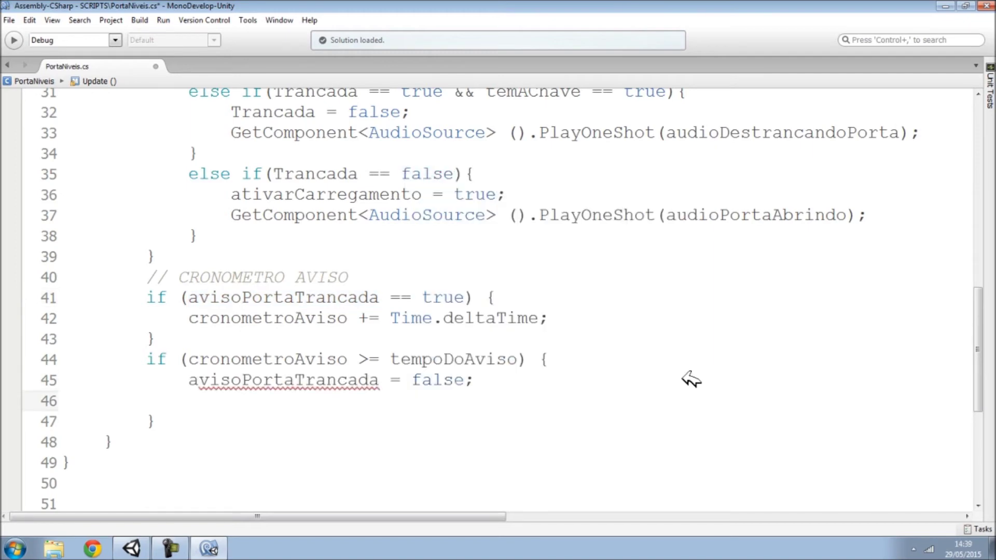
double_click(256, 319)
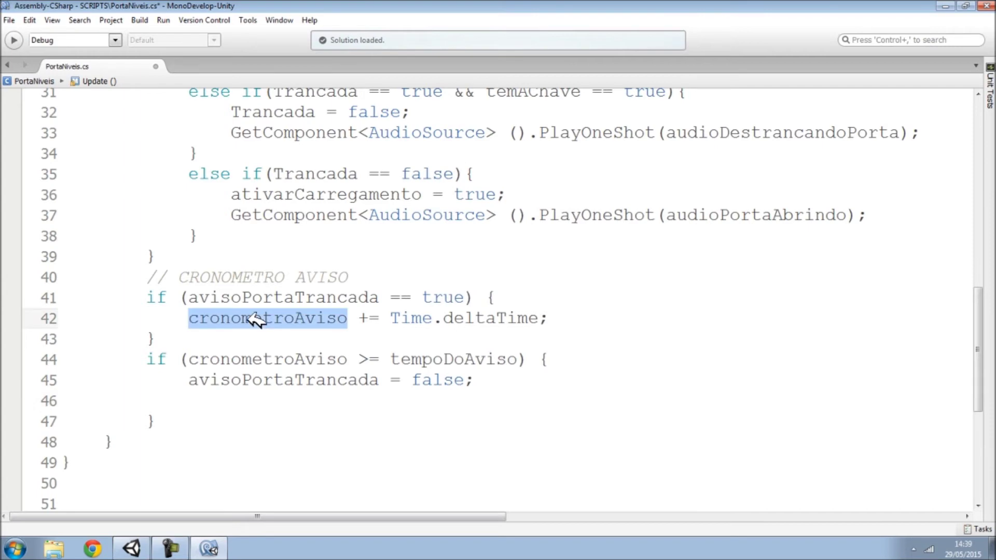
click(210, 401)
key(ctrl+v)
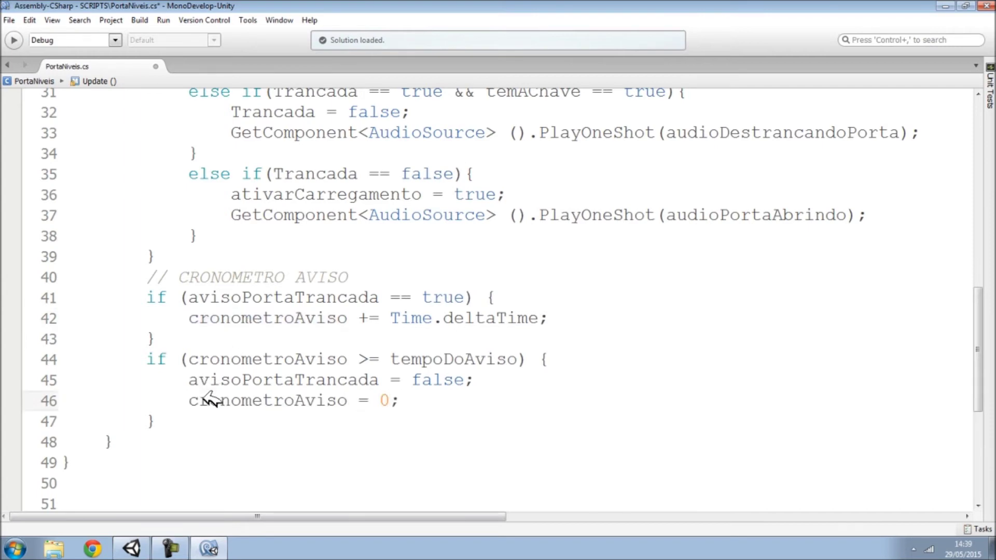
Start a new // comment line after the second block
click(184, 421)
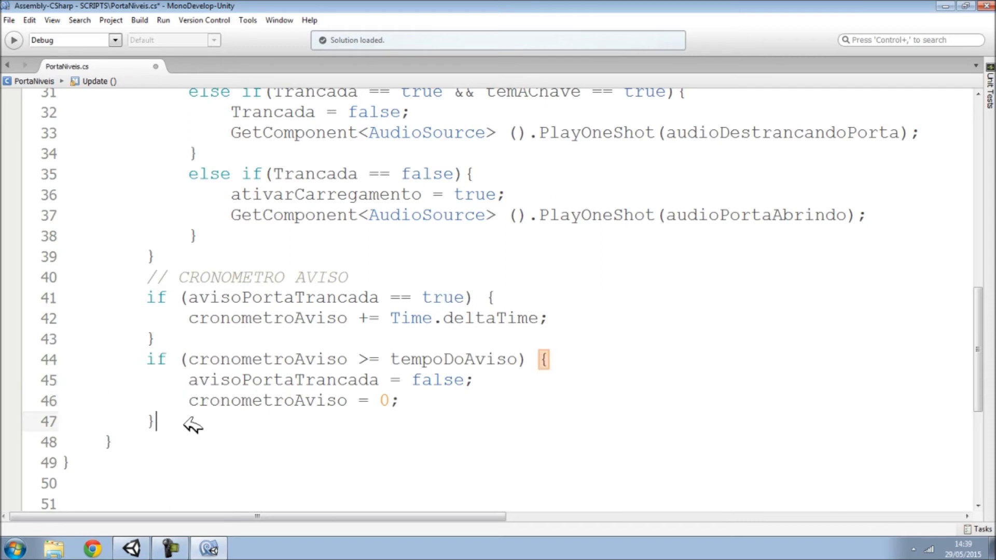
key(Return)
text(// CRONOMETRO CA)
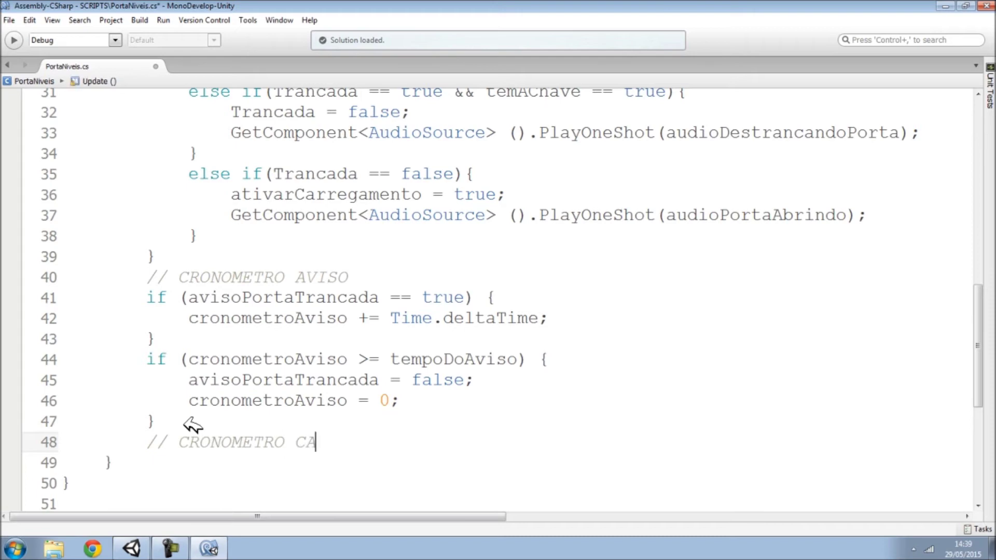
Finish the // CRONOMETRO CARREGAMENTO comment and paste a copy of both warning-timer blocks below it
text(RREGAMENTO)
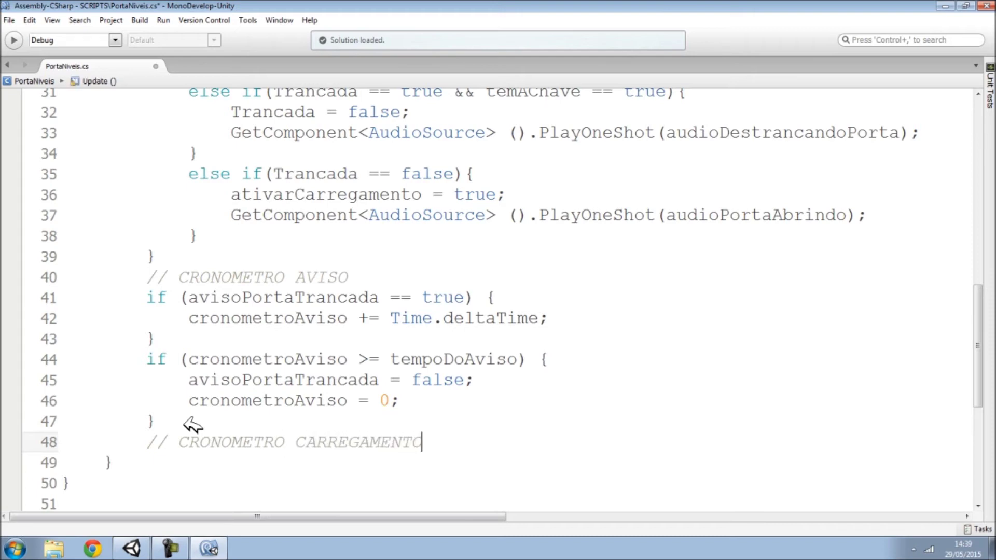
scroll(192, 425, down, 2)
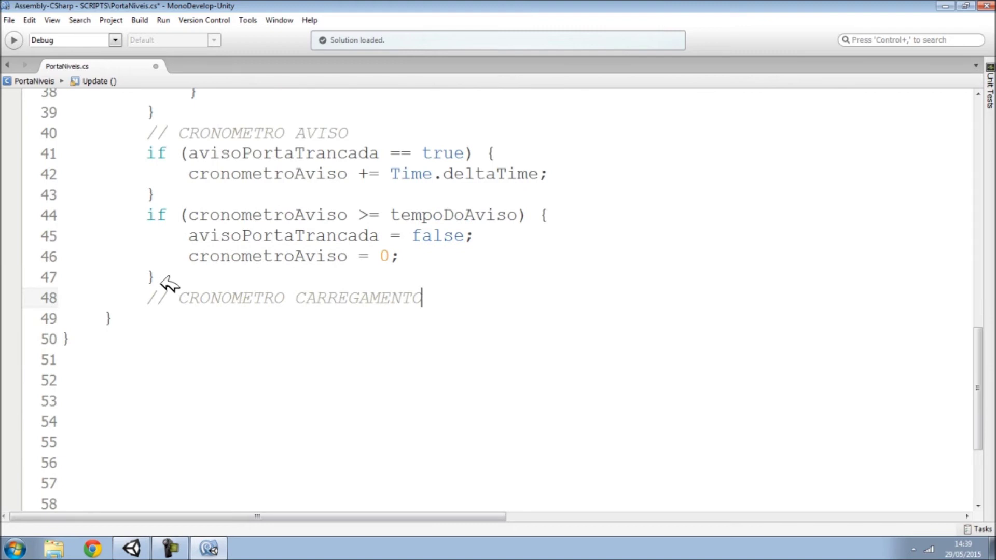
drag(156, 276, 147, 153)
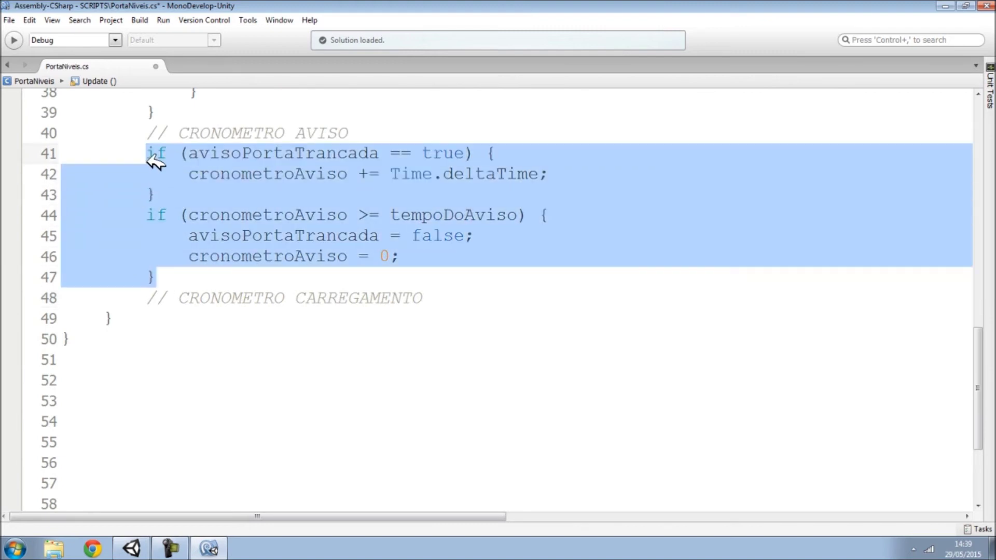
key(ctrl+c)
click(442, 298)
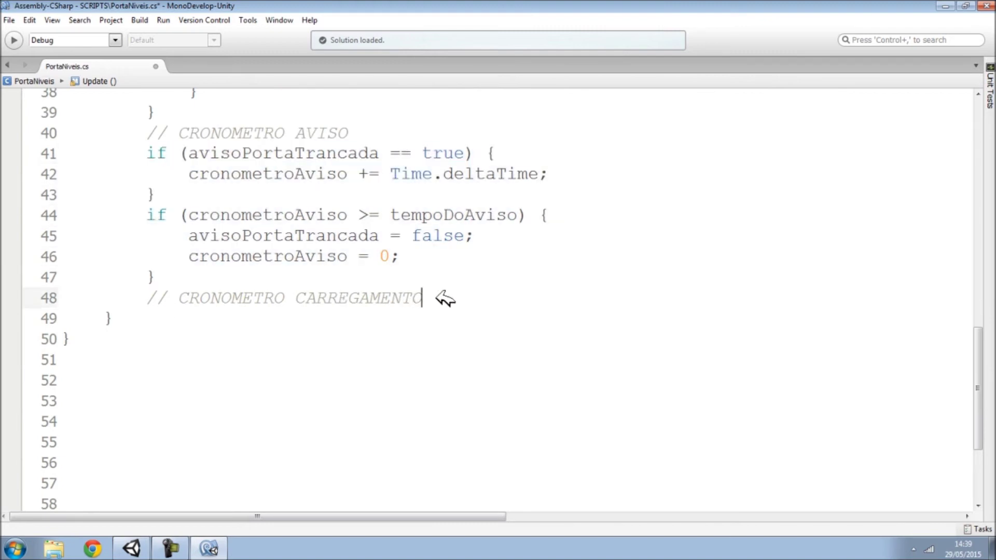
key(Return)
key(ctrl+v)
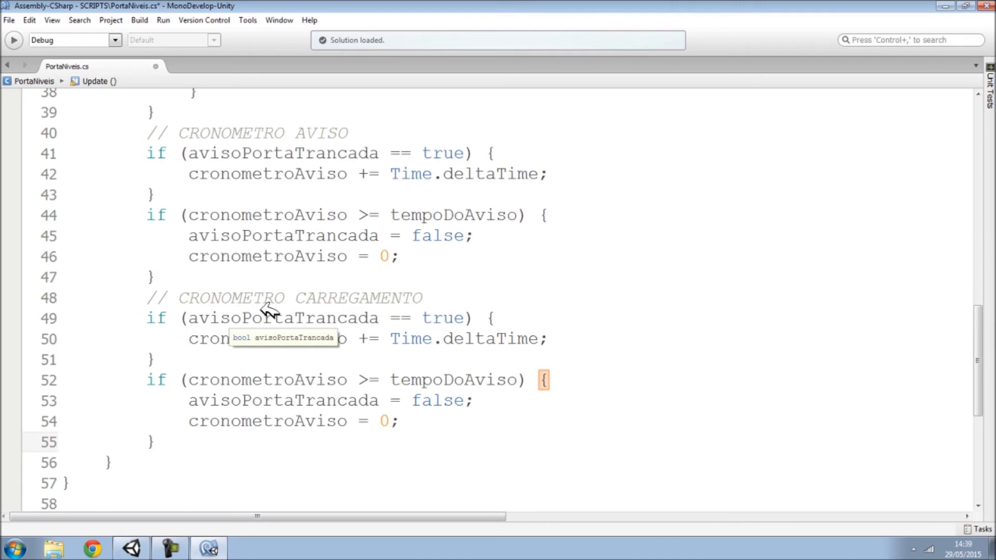
Make the copied block check ativarCarregamento and increment cronometroCarregamento
double_click(269, 318)
text(ativ)
key(Return)
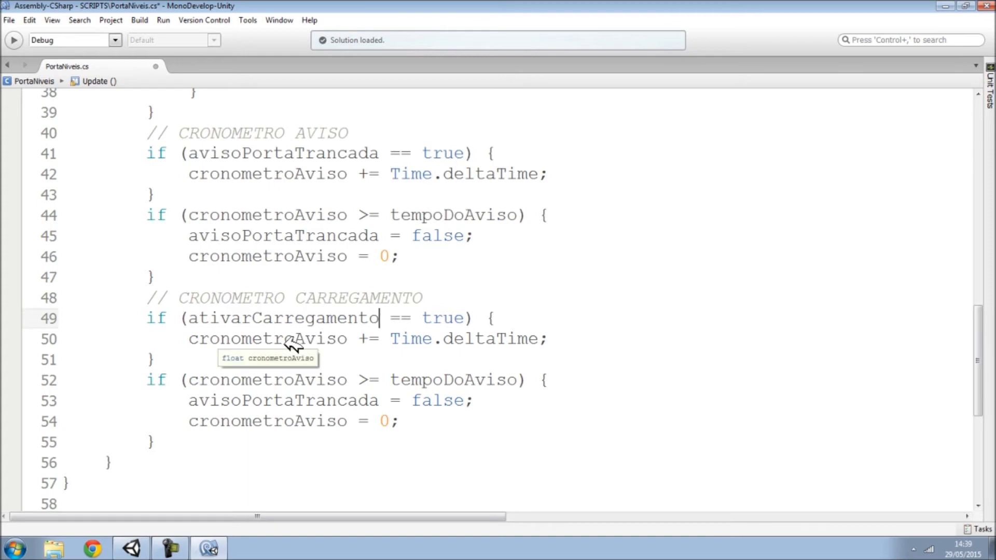
scroll(356, 338, up, 5)
scroll(378, 345, up, 2)
scroll(363, 335, up, 1)
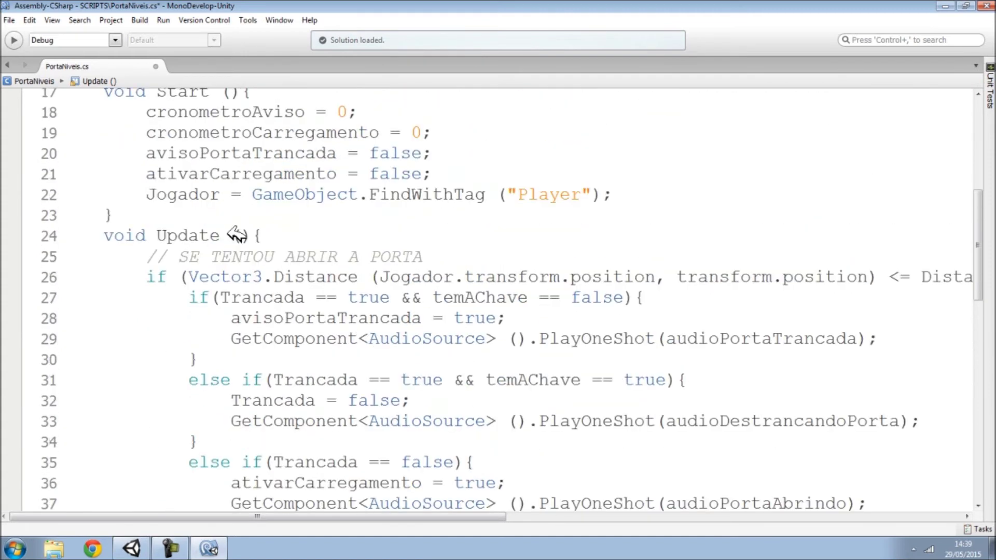
double_click(232, 132)
scroll(291, 192, down, 6)
scroll(342, 280, down, 1)
ctrl+scroll(290, 287, down, 1)
click(245, 294)
double_click(247, 293)
key(ctrl+v)
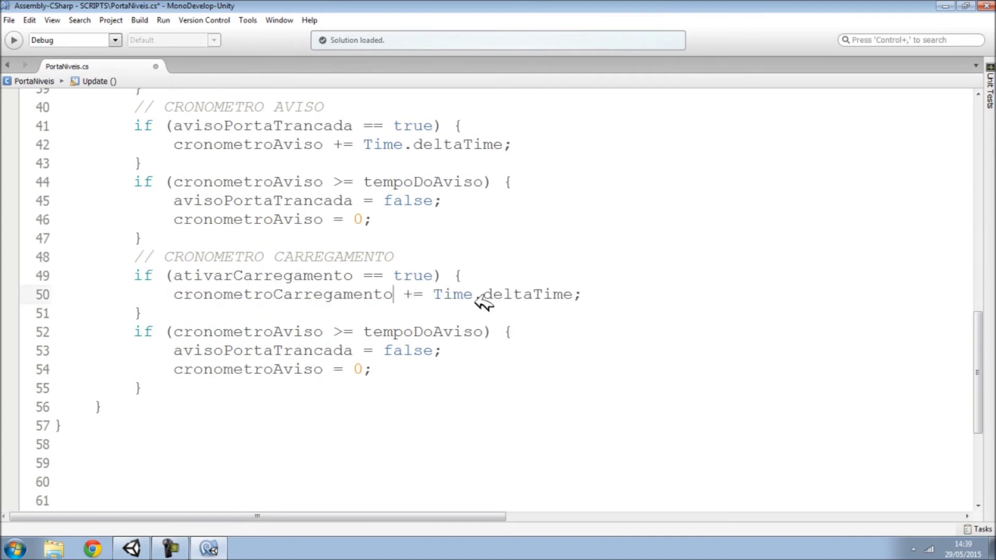
Change the second condition to cronometroCarregamento >= 1
double_click(227, 332)
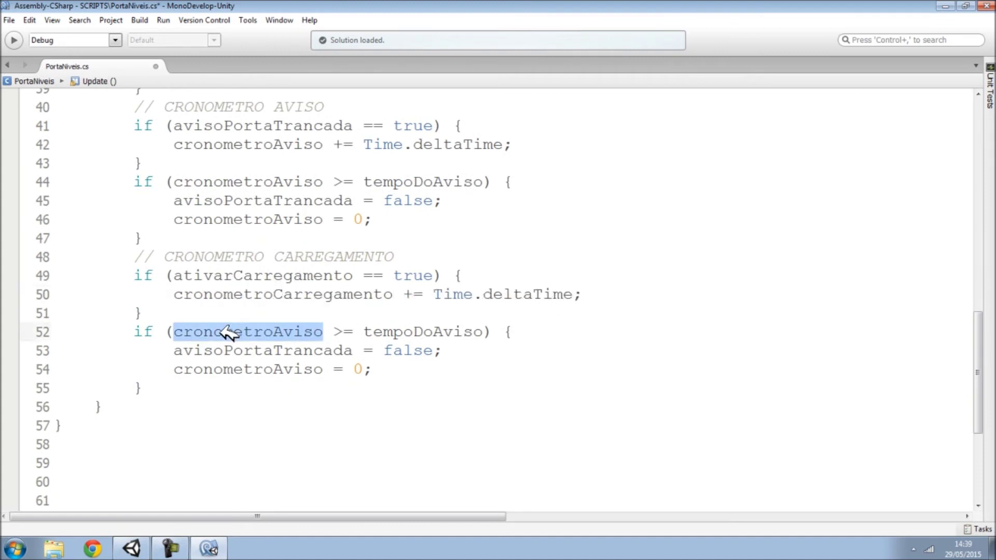
key(ctrl+v)
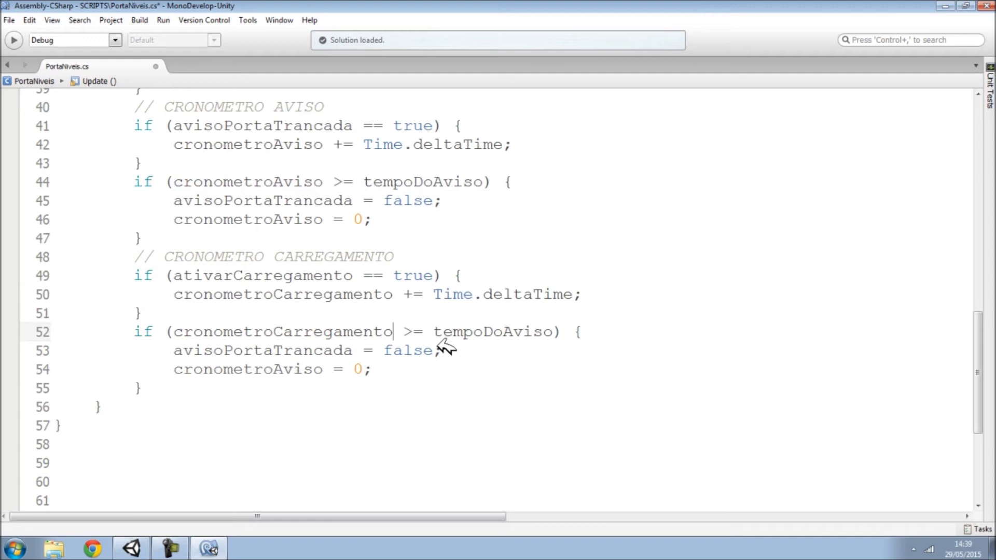
click(464, 332)
double_click(468, 332)
text(1)
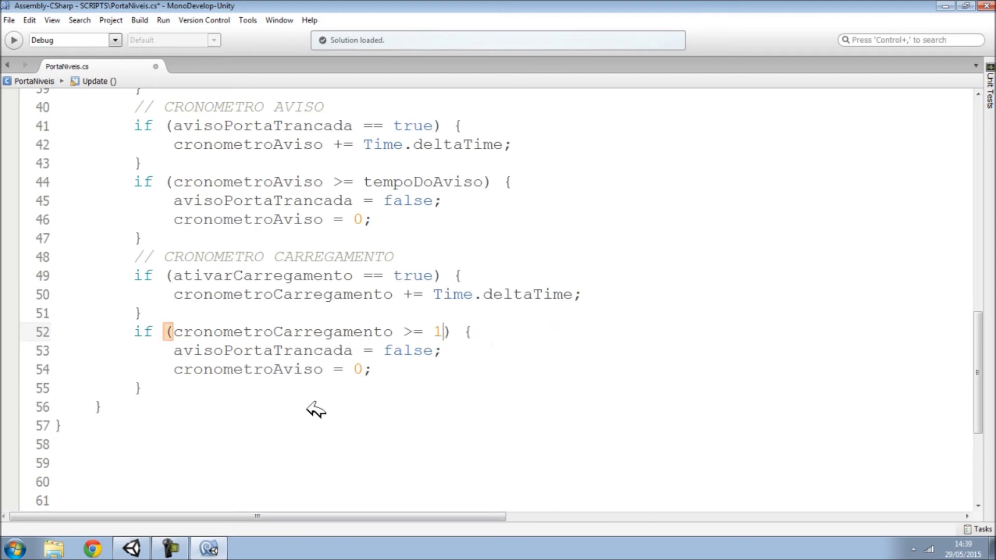
click(254, 332)
double_click(254, 332)
key(ctrl+c)
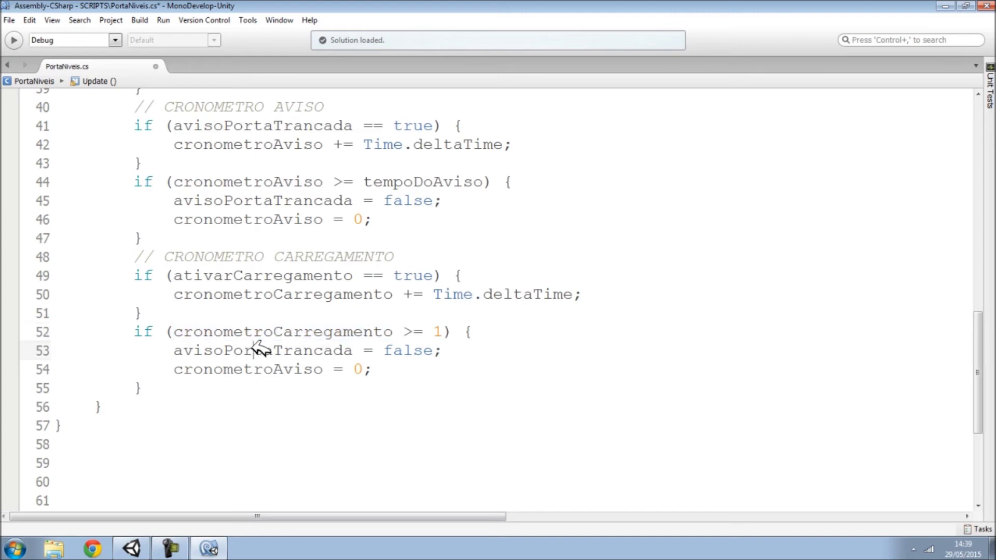
double_click(260, 350)
key(ctrl+v)
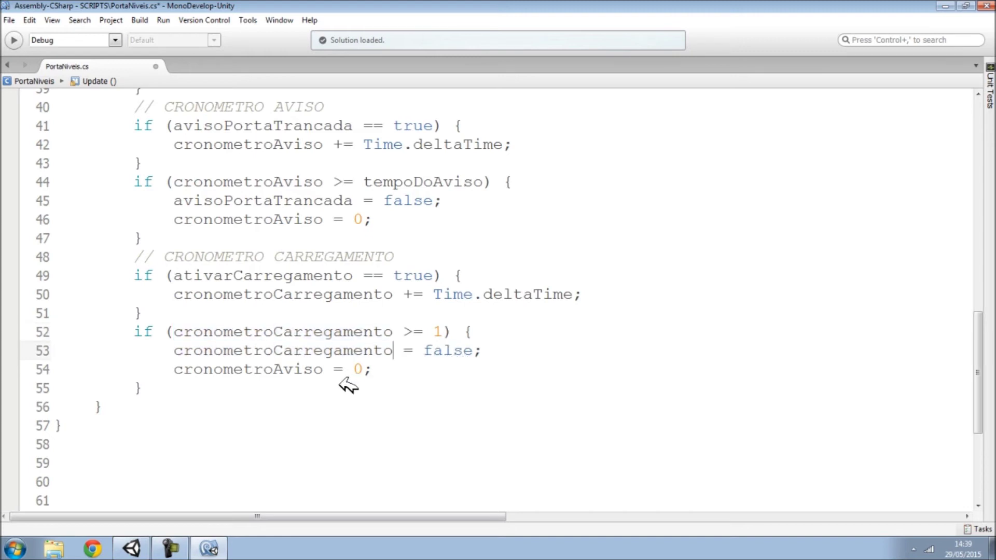
Replace that block's body with Application.LoadLevel(NomeDaCena)
drag(373, 369, 175, 352)
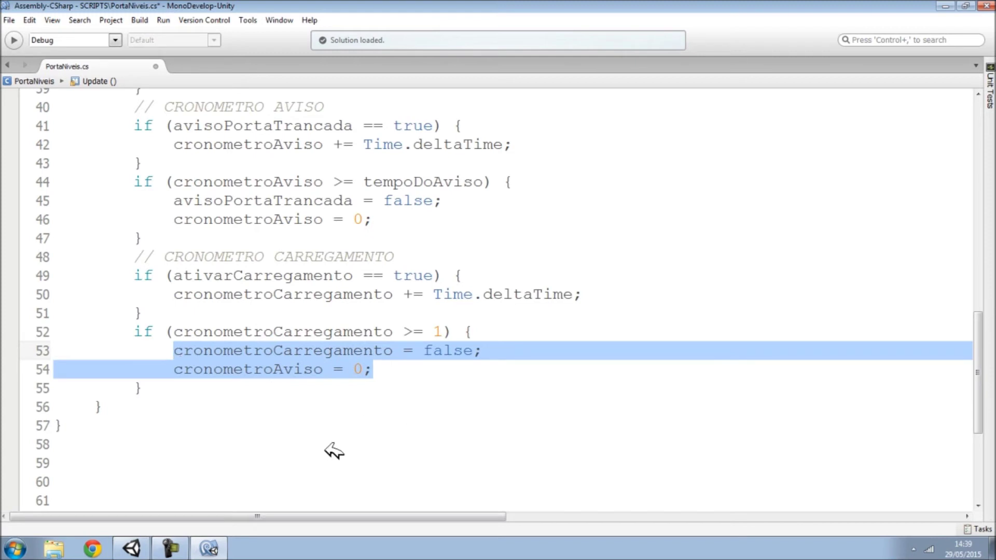
text(A)
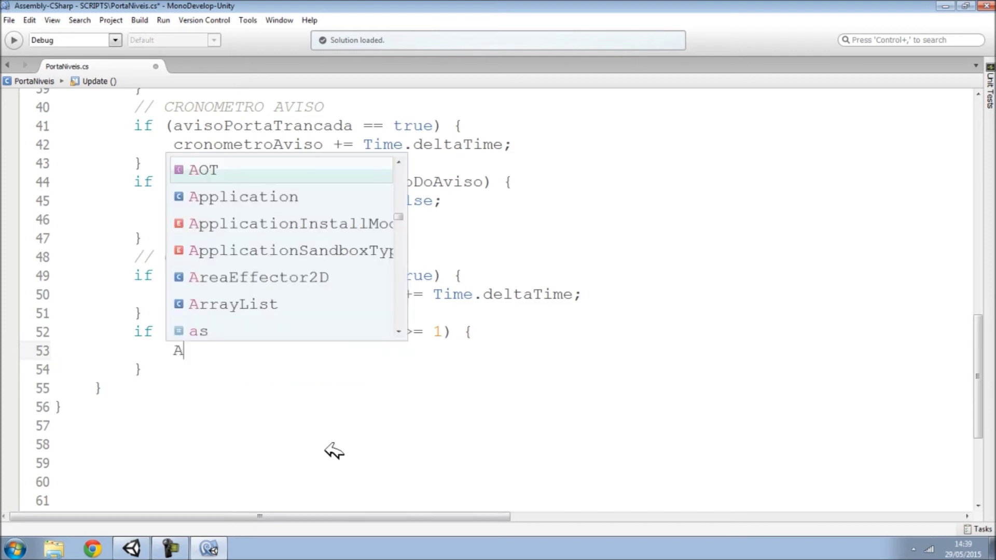
key(Down)
key(Return)
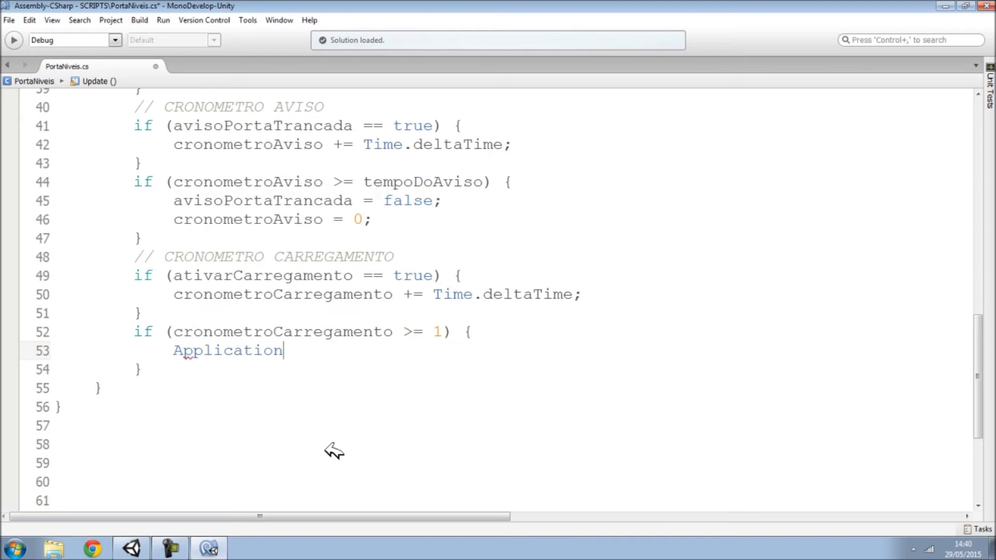
text(.)
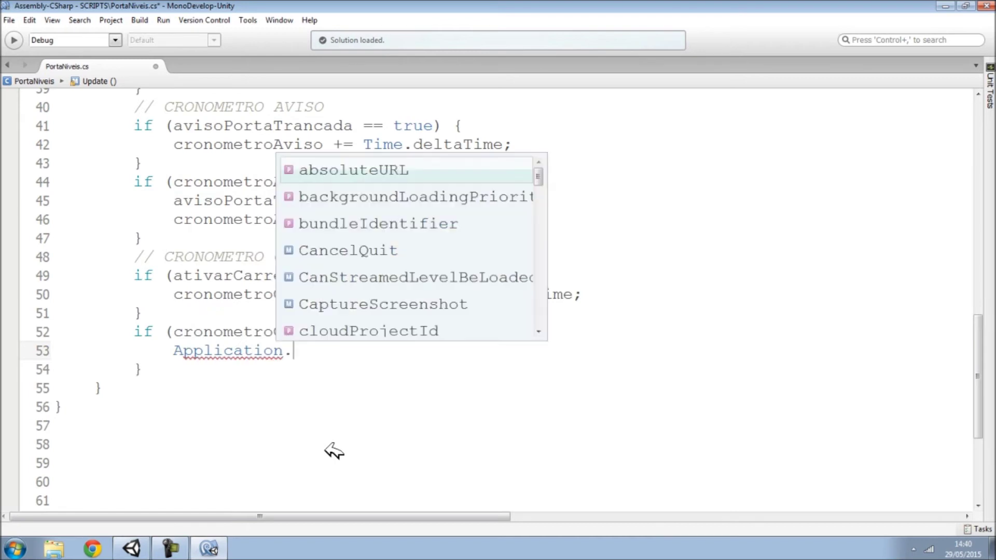
text(Loa)
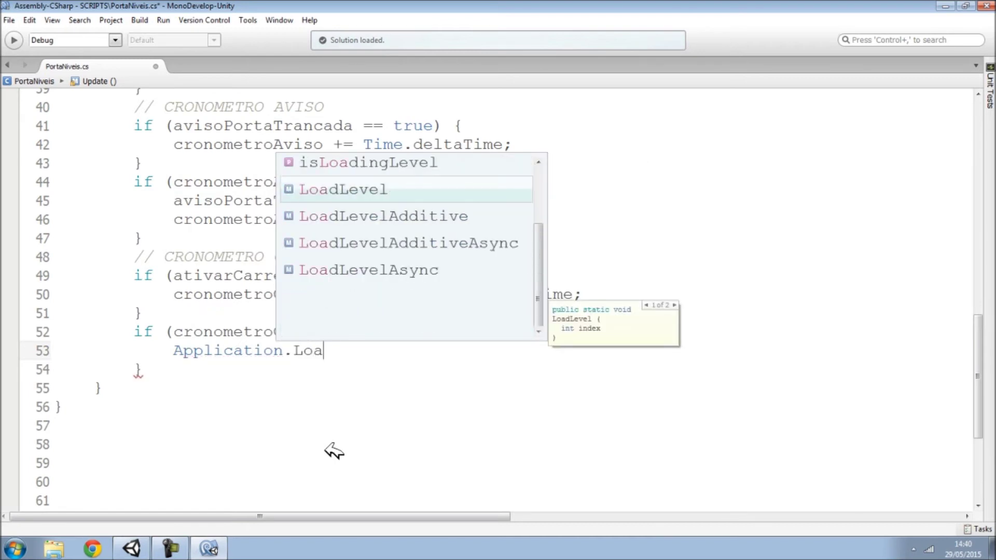
key(Return)
text(()
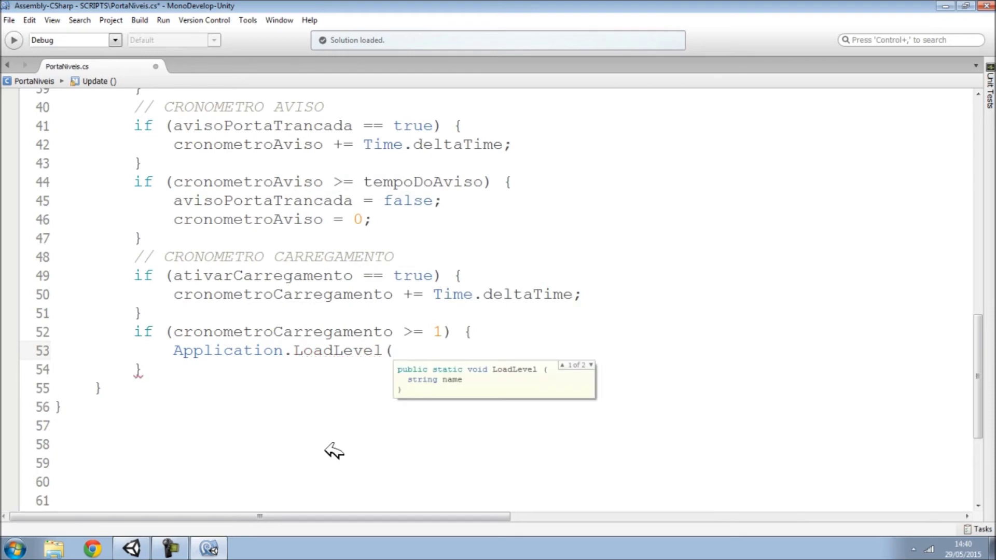
scroll(334, 448, up, 6)
scroll(333, 447, up, 7)
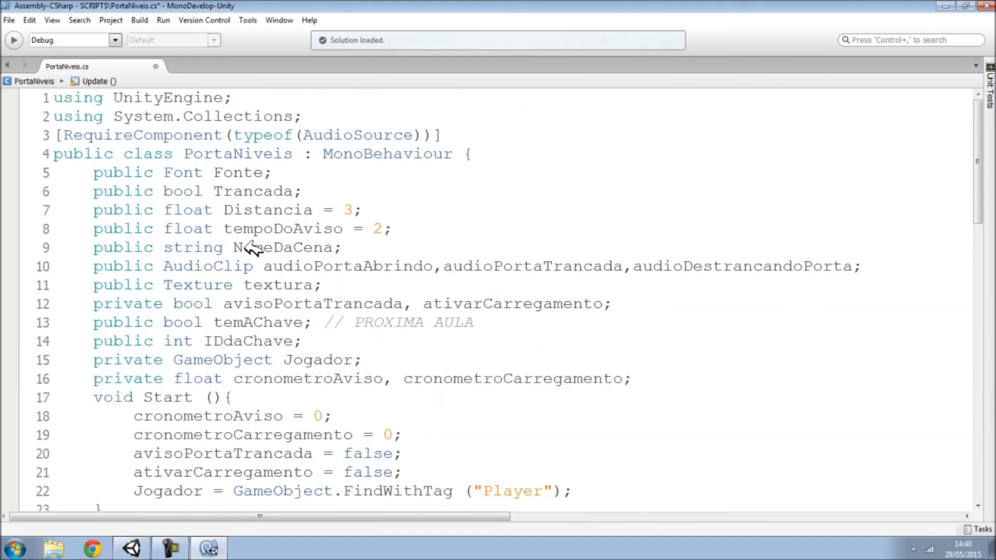
double_click(316, 248)
scroll(415, 292, down, 6)
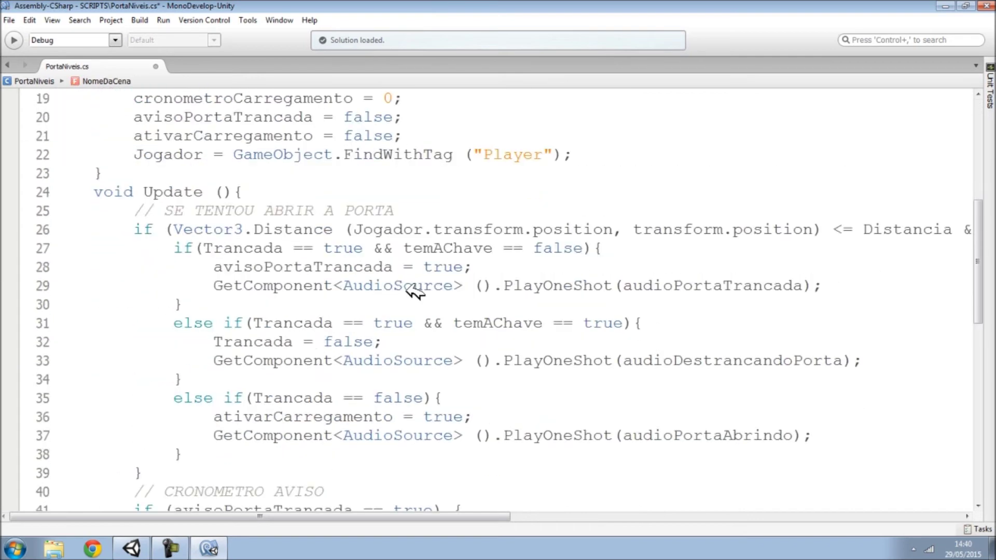
scroll(415, 292, down, 6)
click(413, 398)
key(ctrl+v)
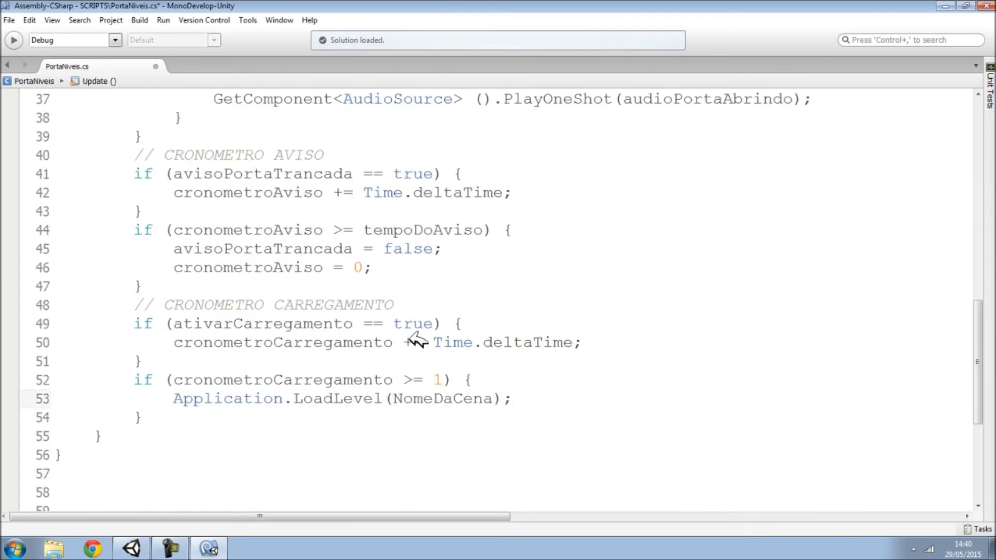
Add an empty line below the end of the Update method
scroll(414, 339, down, 3)
click(174, 222)
scroll(358, 229, up, 2)
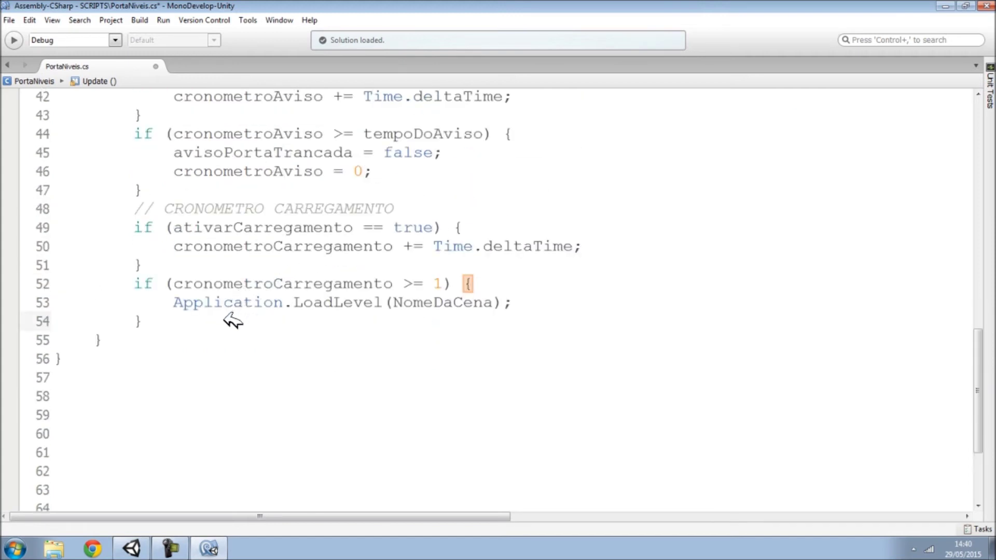
click(125, 340)
scroll(410, 341, up, 2)
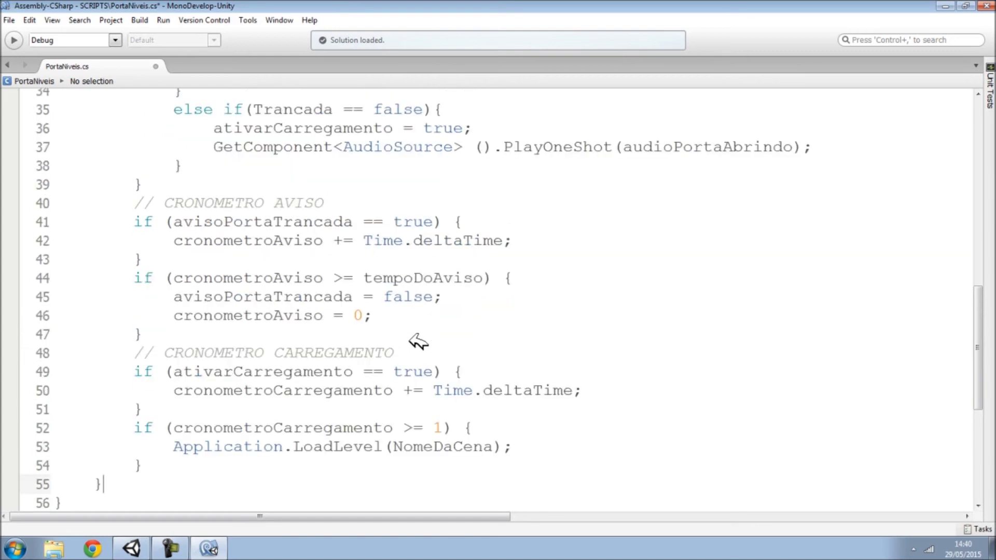
scroll(403, 342, down, 3)
key(Return)
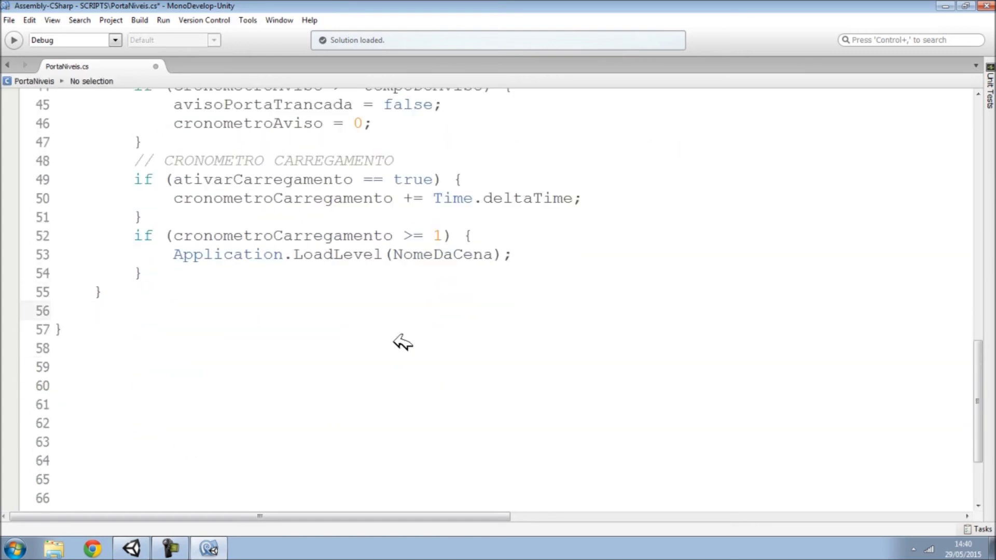
Create an OnGUI void method with an empty body
text(voi)
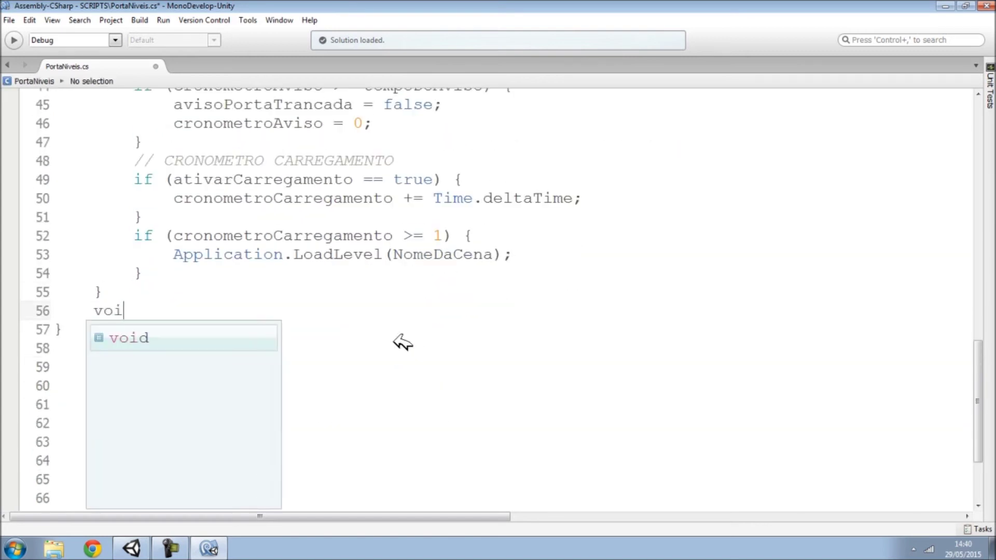
text(d On)
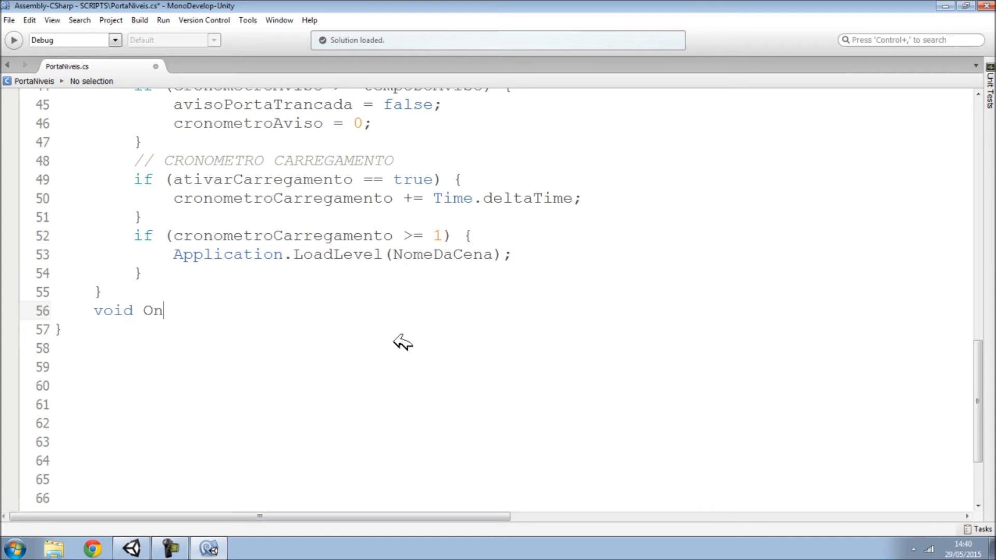
text({)
key(Return)
key(Return)
text(})
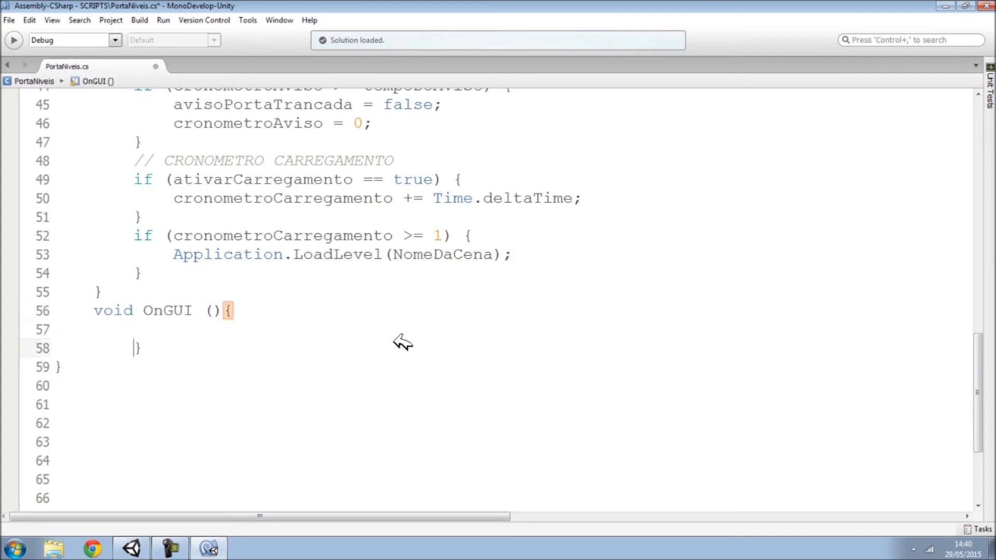
key(Up)
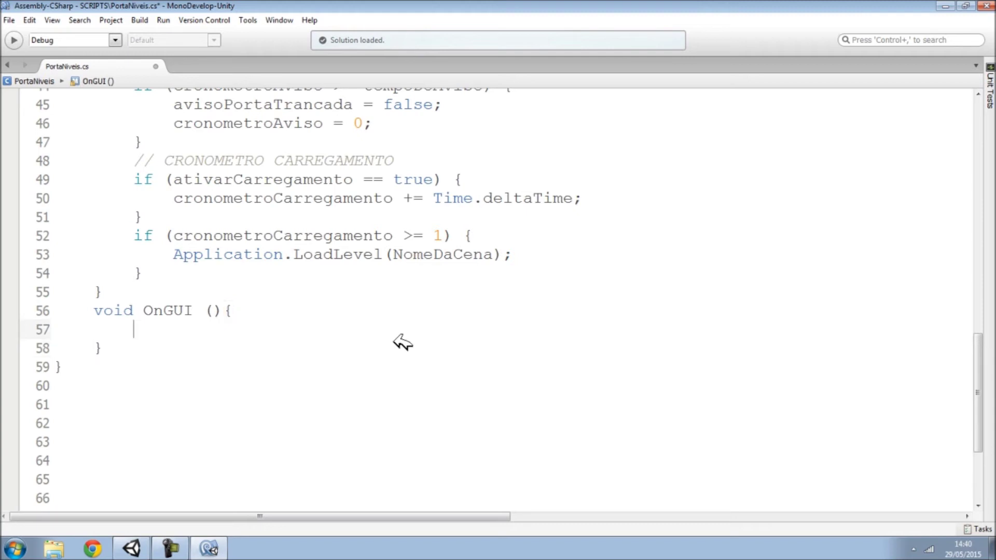
Write Color cor Color.blac in OnGUI, then delete the partial black colour name
text(C)
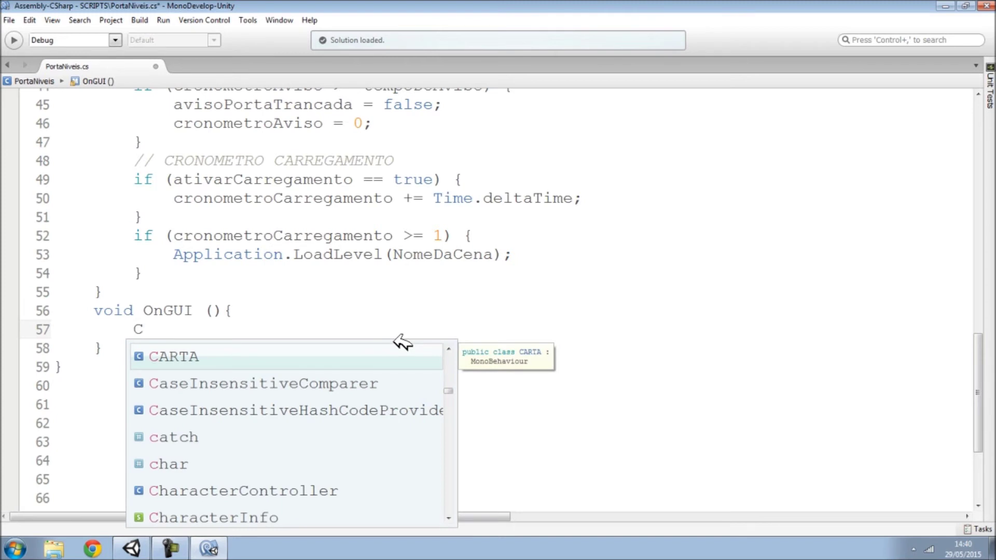
text(olor)
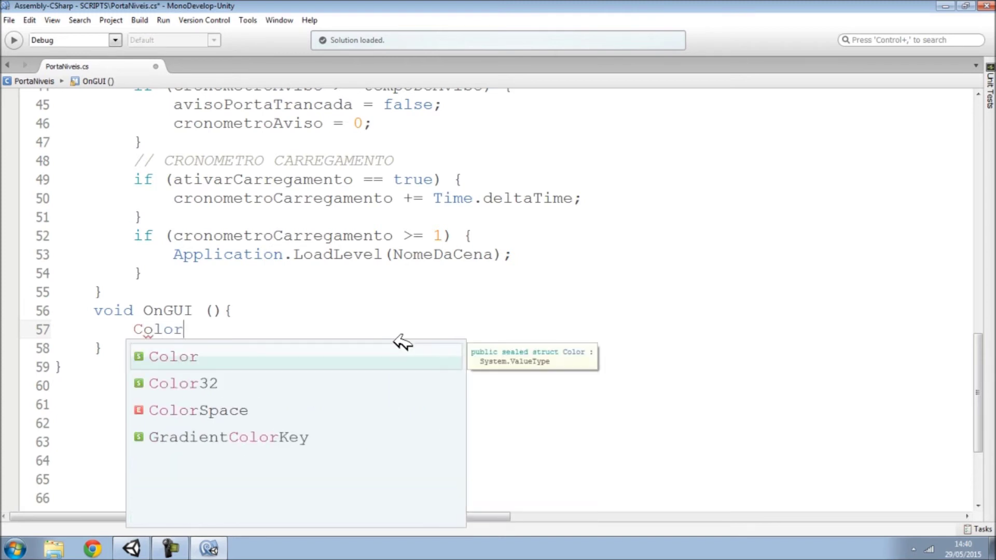
text( cor)
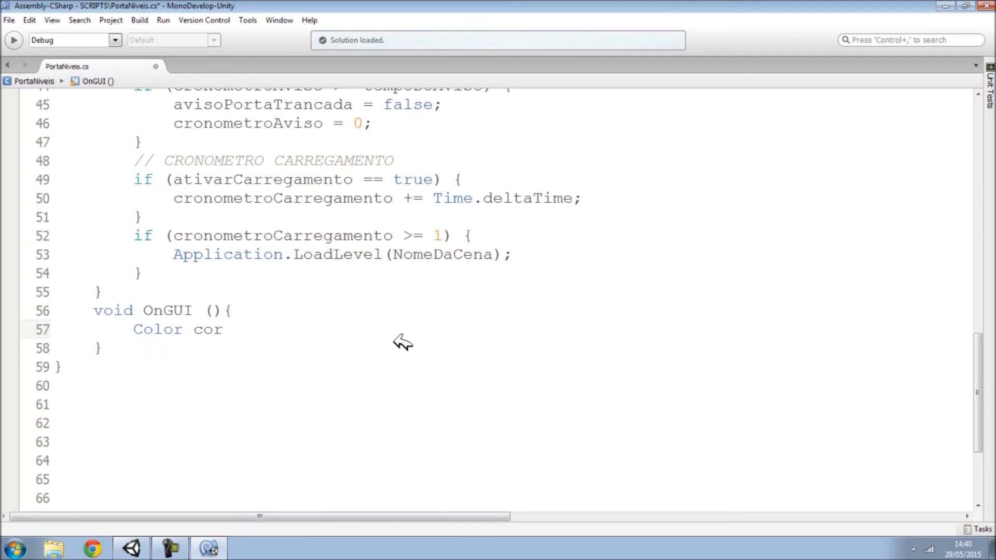
text( Color)
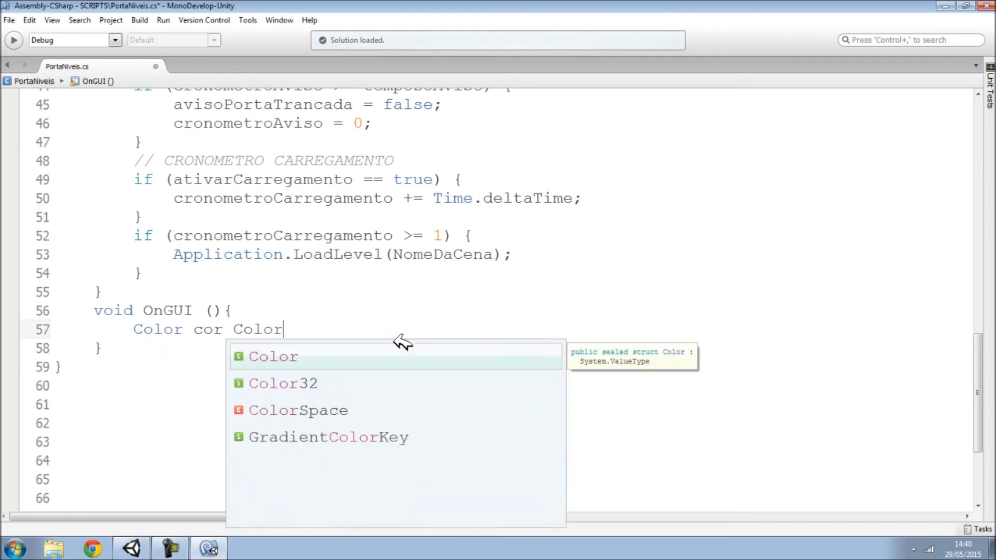
text(.blac)
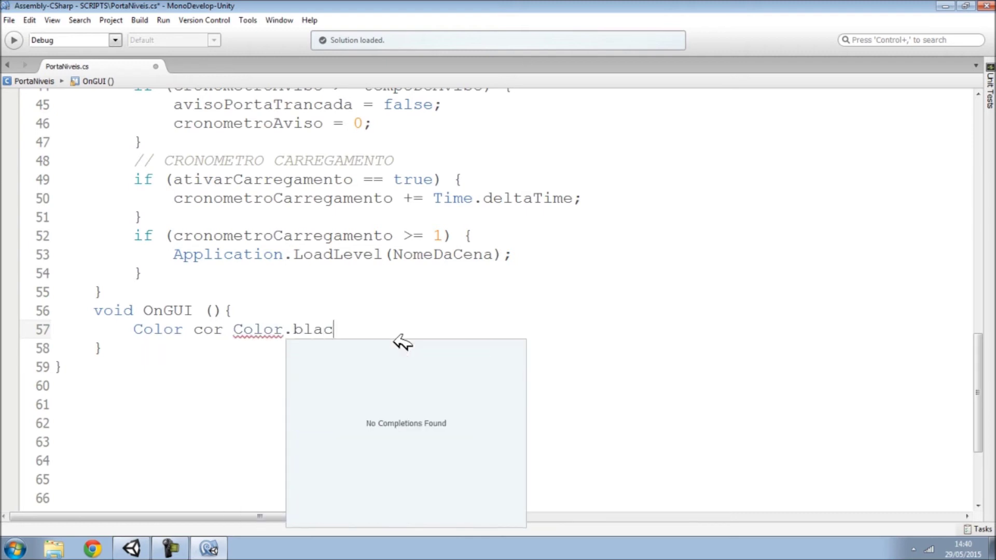
key(BackSpace)
key(BackSpace)
key(BackSpace)
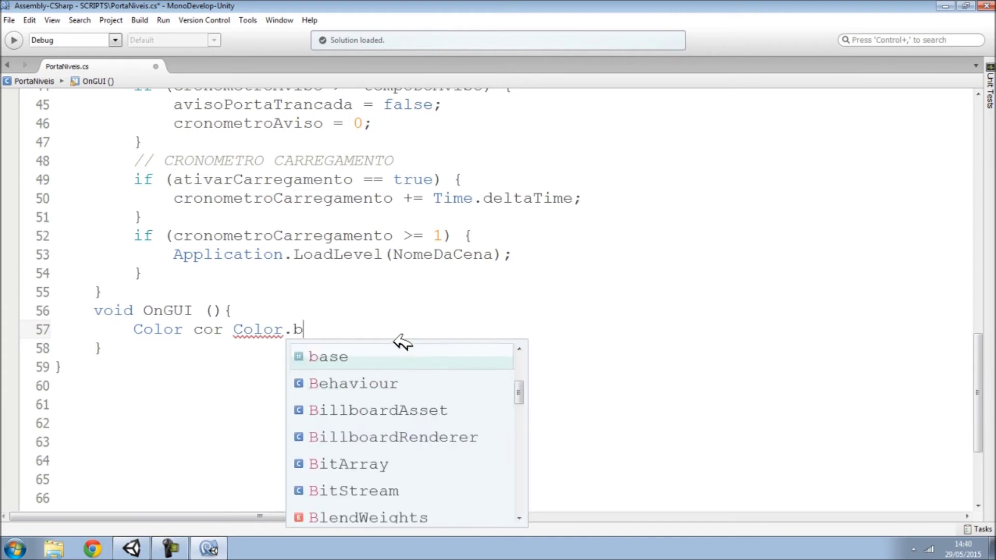
key(BackSpace)
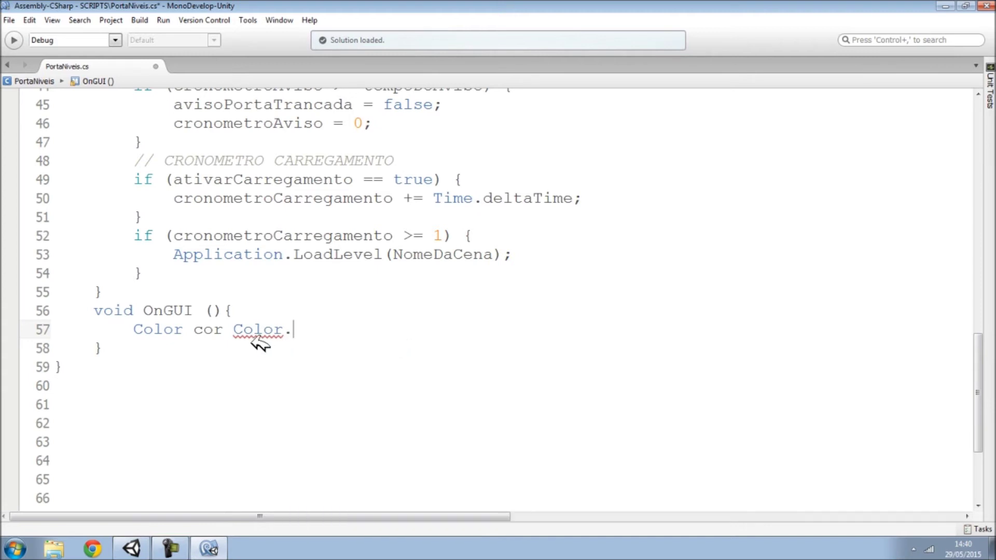
drag(234, 330, 303, 328)
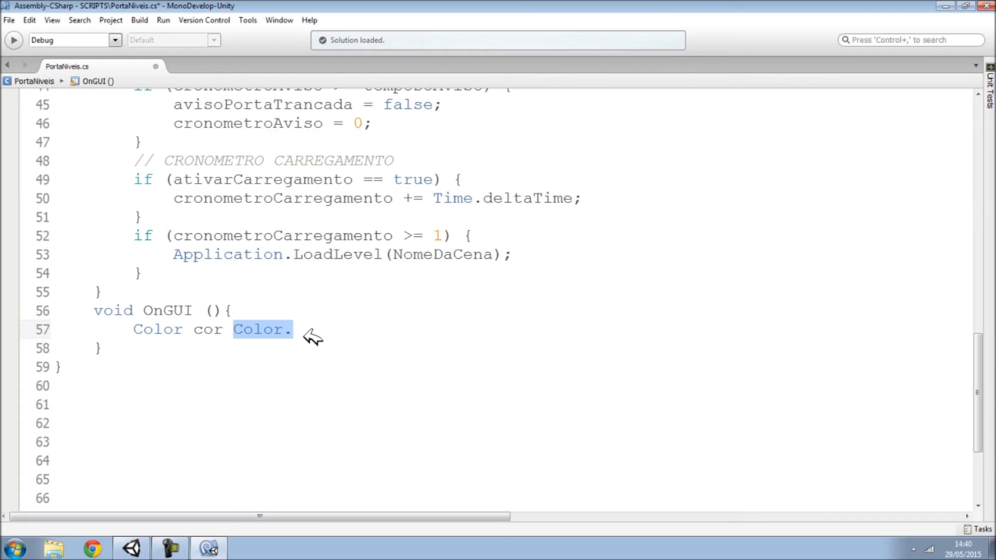
scroll(455, 353, up, 10)
scroll(456, 353, up, 5)
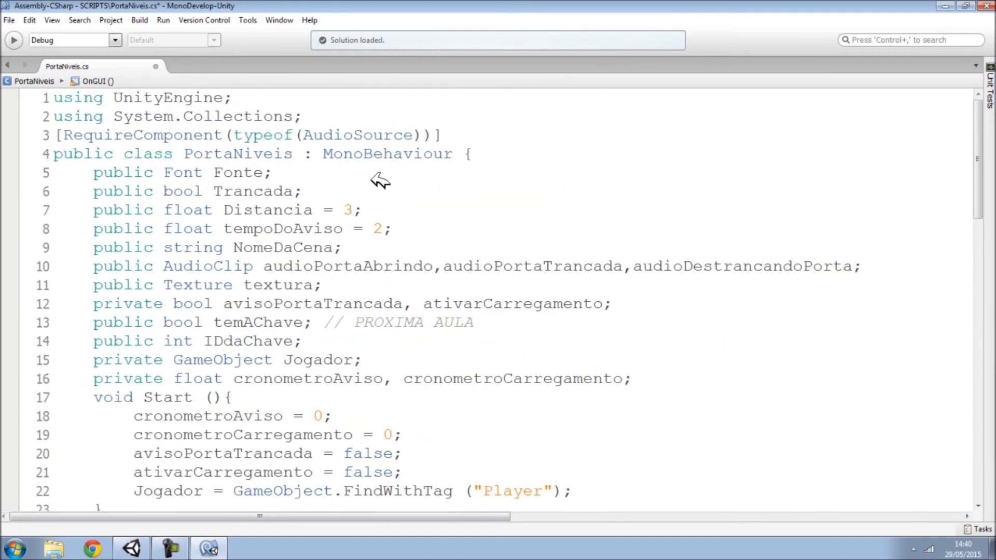
click(301, 174)
Declare a public Color field below public Font Fonte
key(Return)
text(pu)
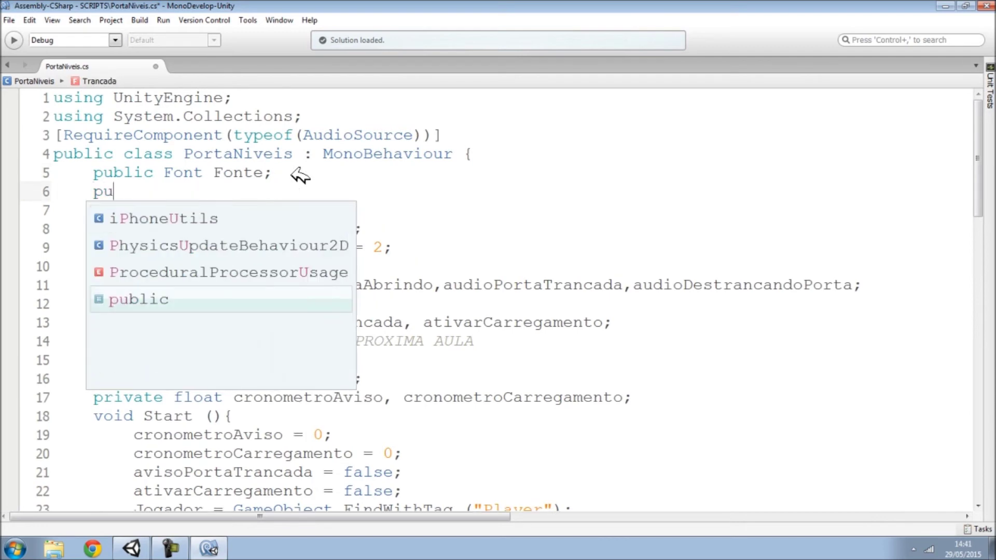
text(blic Color cor;)
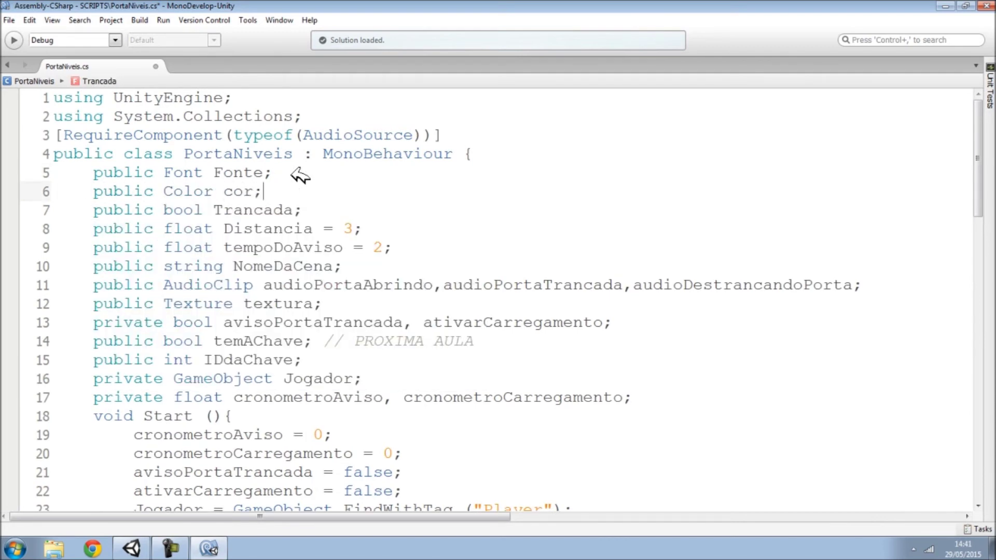
scroll(392, 272, down, 6)
scroll(392, 272, down, 7)
scroll(289, 285, down, 3)
Replace the 'Color cor Color.' line in OnGUI with cor.a
click(309, 241)
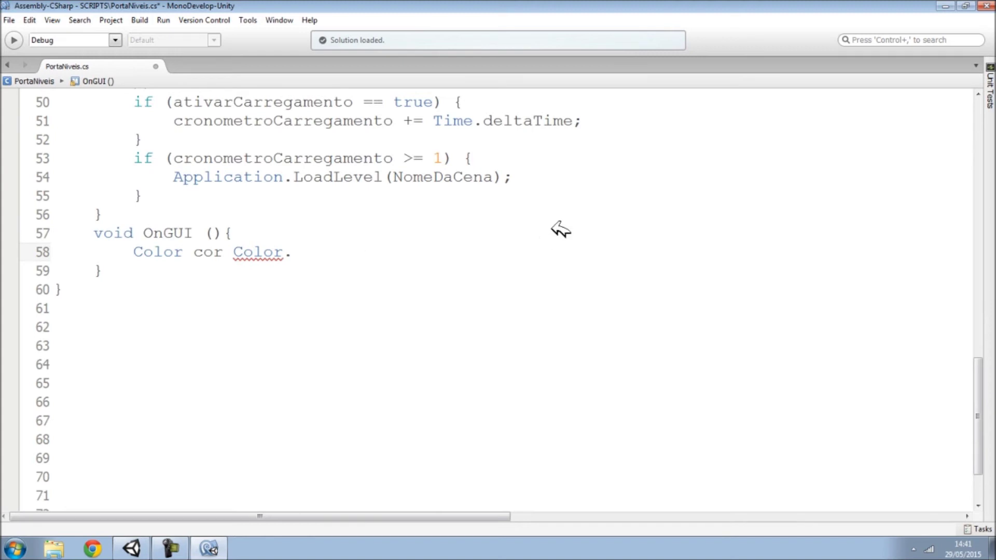
drag(235, 250, 321, 240)
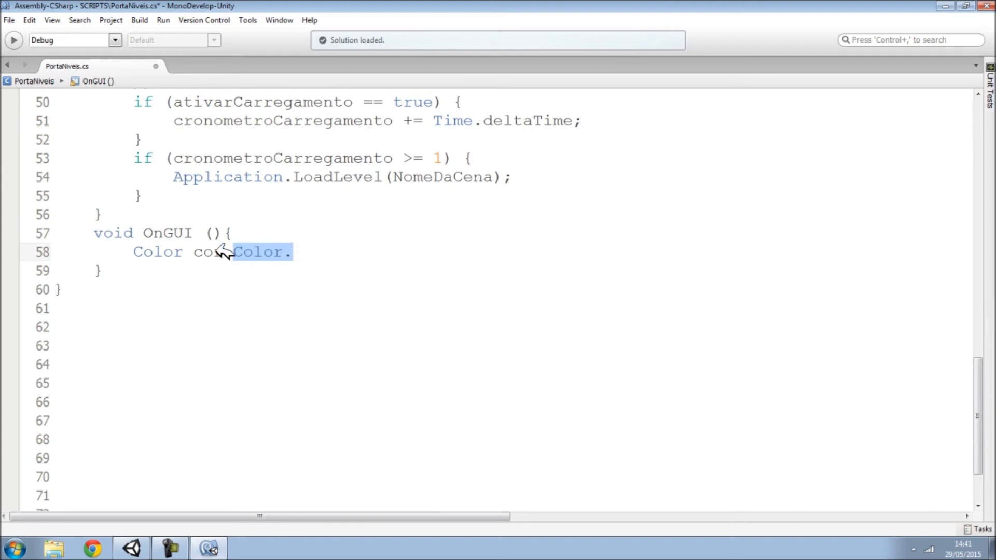
drag(133, 252, 326, 244)
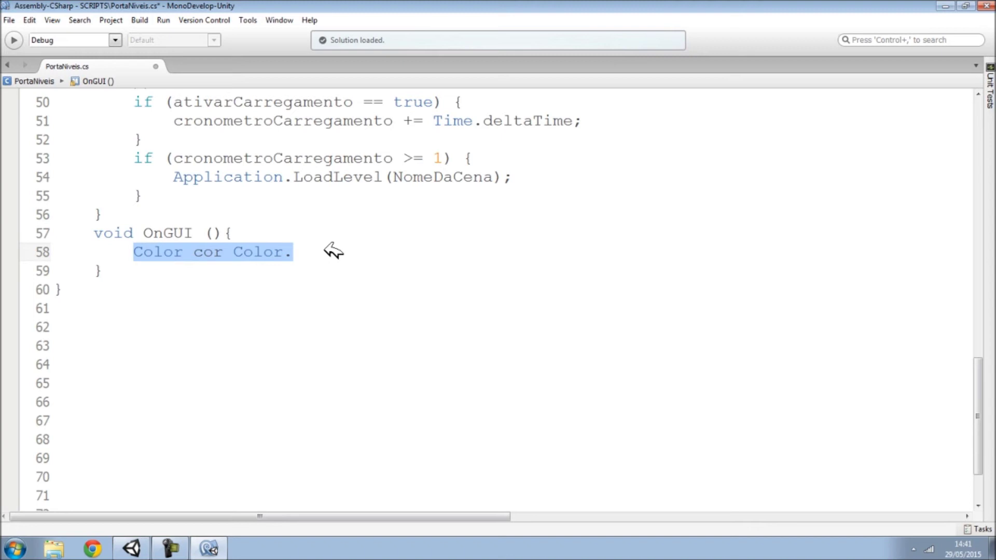
text(cor)
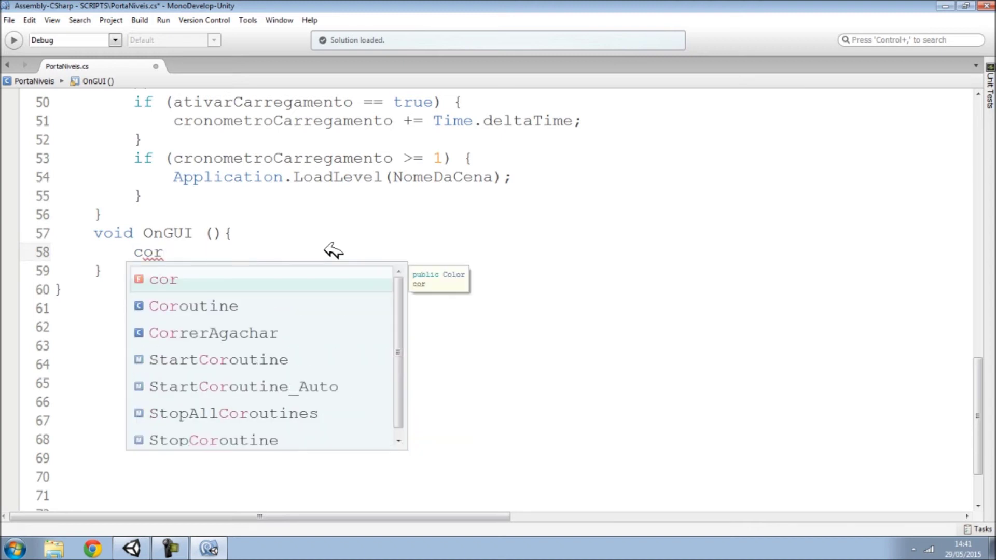
text(.)
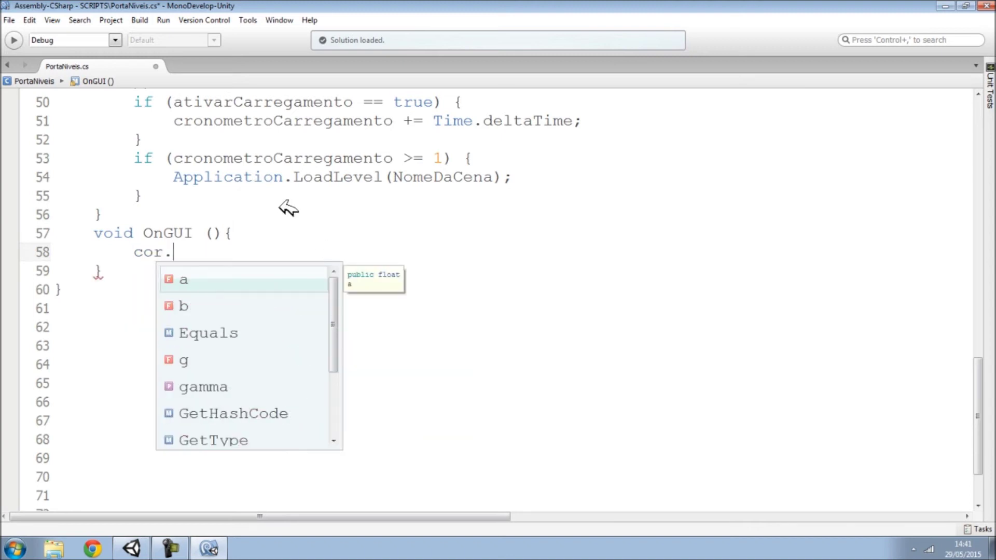
text(a)
Select the cor field name on line 6, then the cor.a expression in OnGUI
scroll(444, 266, up, 12)
scroll(439, 266, up, 1)
scroll(433, 262, up, 1)
scroll(389, 262, up, 3)
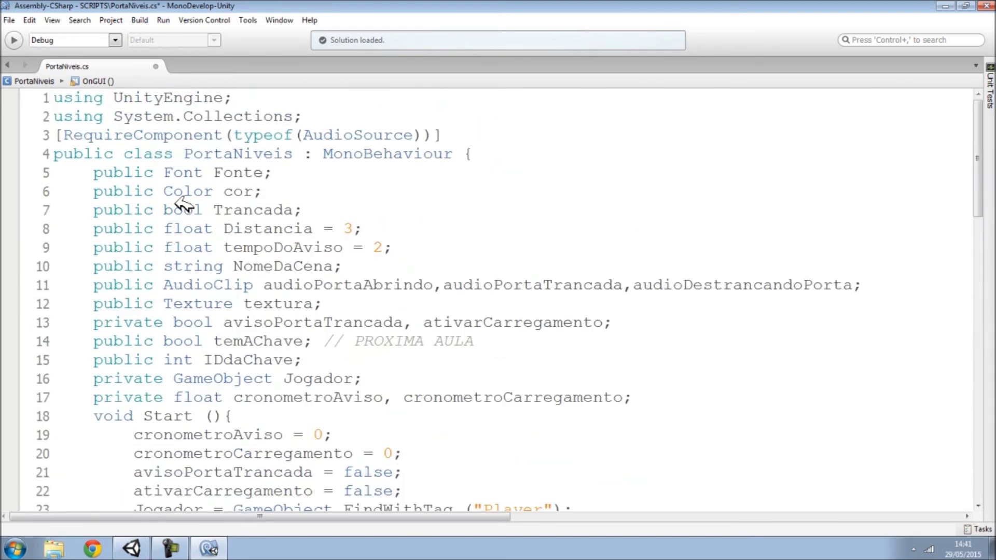
double_click(231, 192)
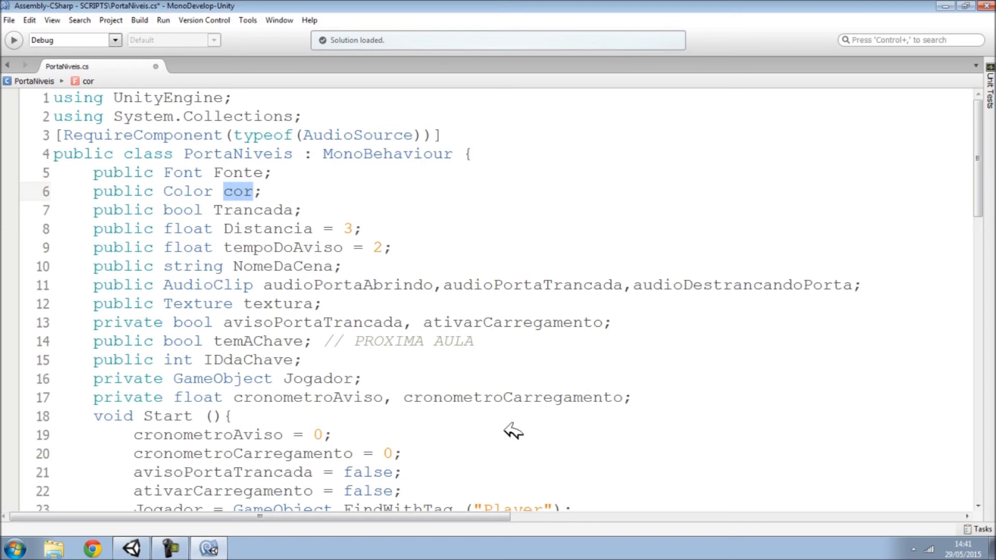
scroll(348, 427, down, 1)
scroll(462, 430, down, 7)
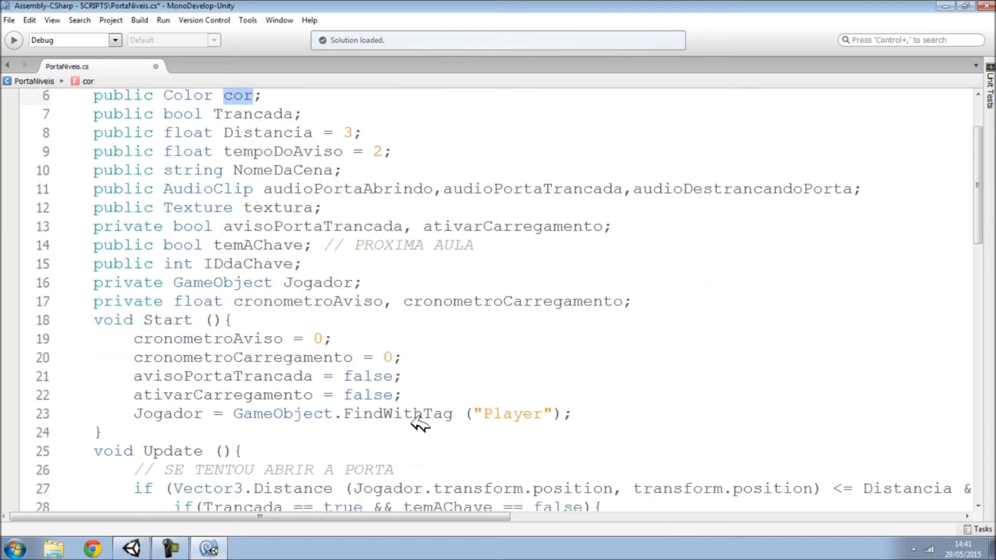
scroll(467, 402, down, 5)
scroll(407, 414, down, 5)
scroll(324, 414, down, 3)
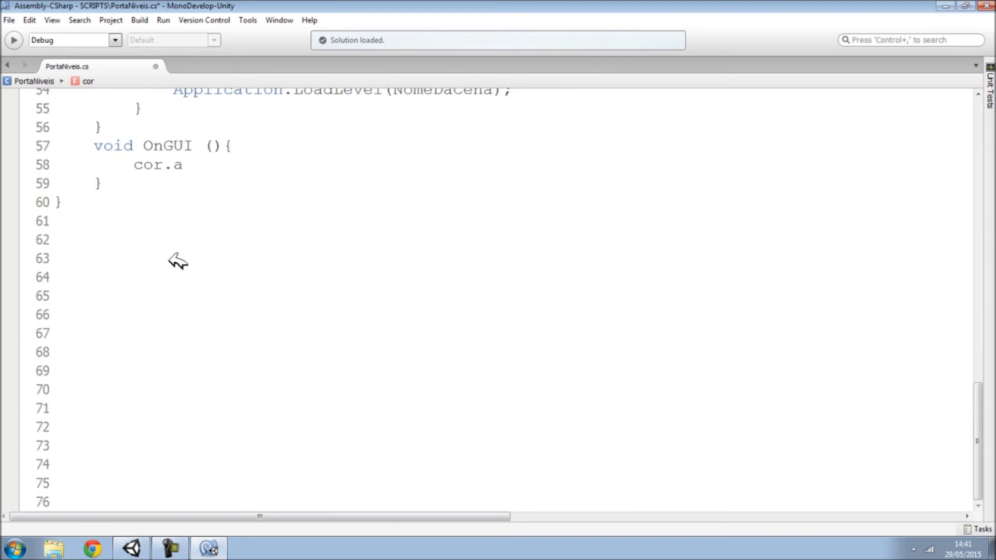
scroll(178, 223, up, 3)
scroll(189, 344, up, 1)
click(155, 355)
double_click(158, 356)
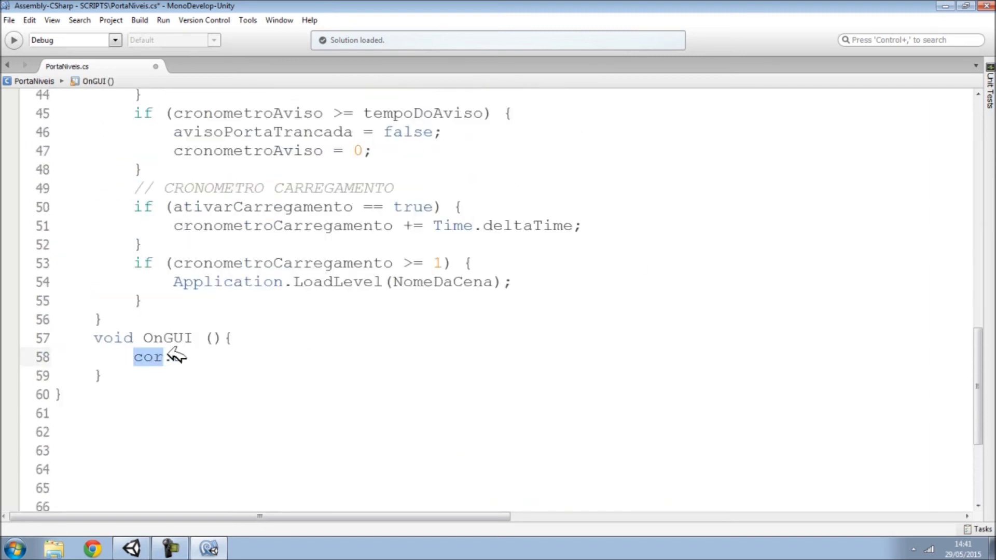
Assign cronometroCarregamento to cor.a in OnGUI
click(185, 356)
drag(176, 353, 194, 354)
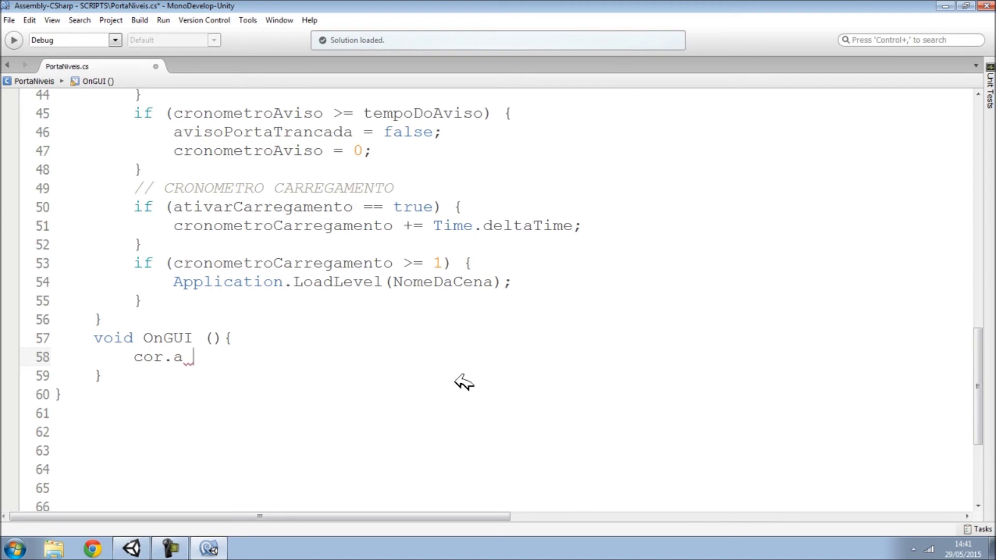
double_click(238, 226)
key(ctrl+c)
click(240, 349)
key(ctrl+v)
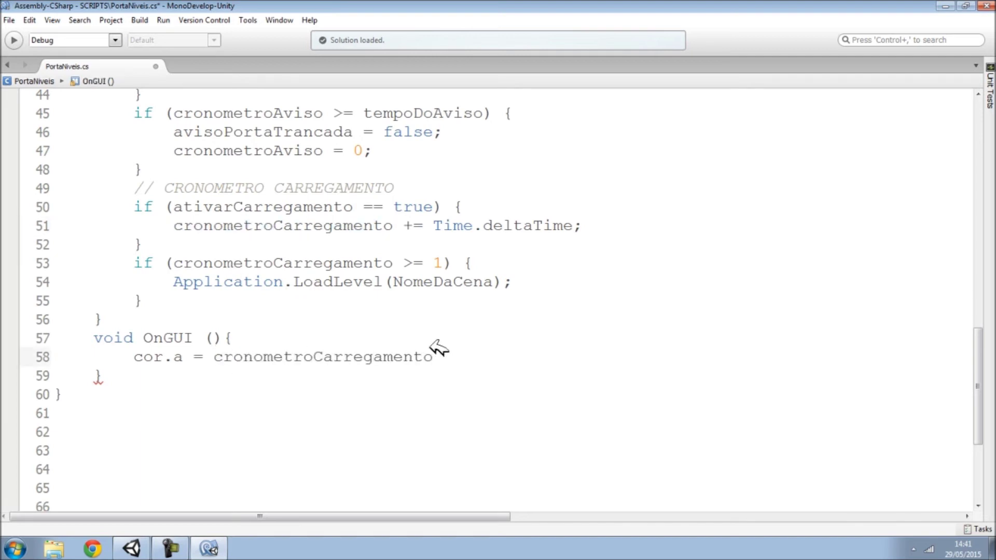
text(;)
click(254, 150)
Add the line GUI.color = cor; below the alpha assignment
double_click(178, 357)
key(Return)
text(GUI.color = )
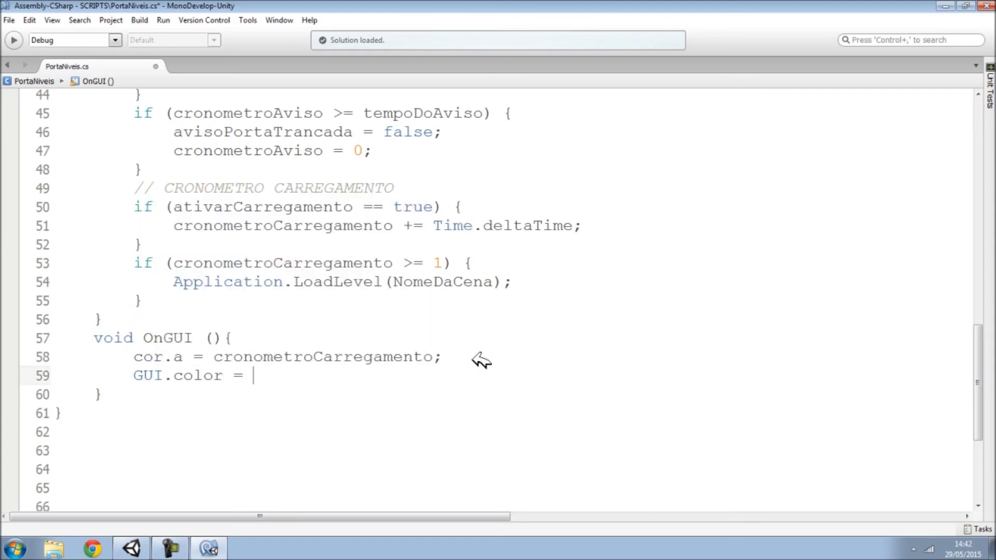
text(cor;)
key(Return)
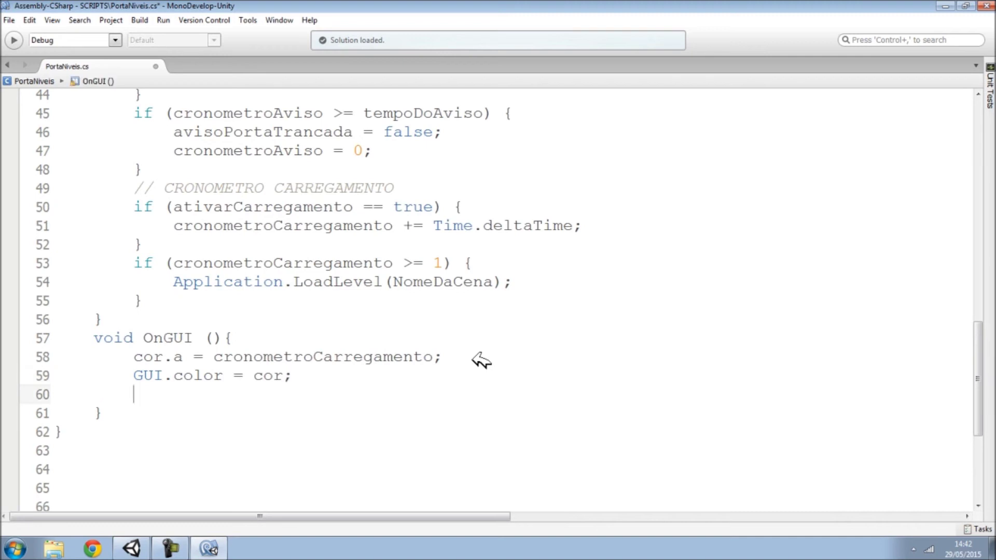
Write GUI.DrawTexture(new Rect(0,0,Screen.width,Screen.height),textura
text(GUI.dr)
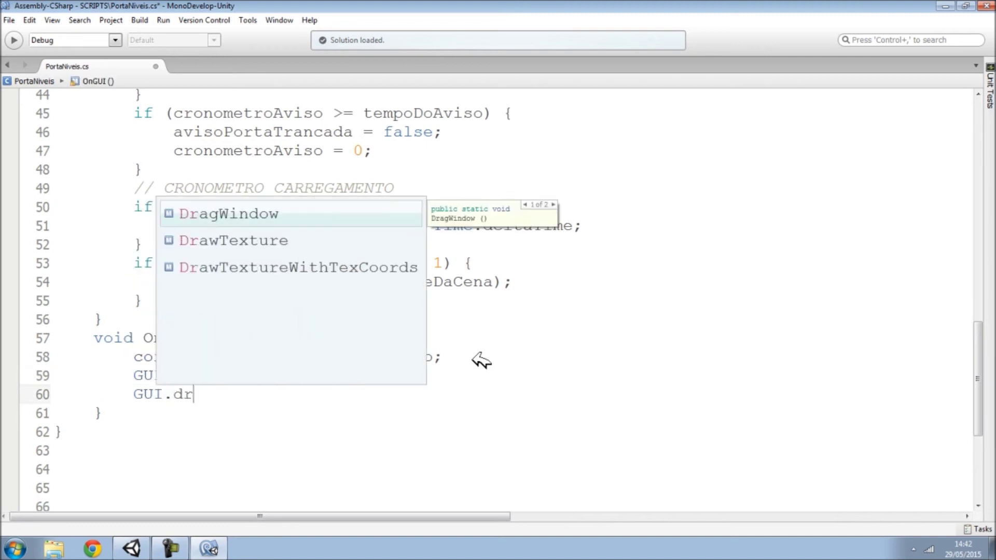
key(Down)
key(Return)
text(()
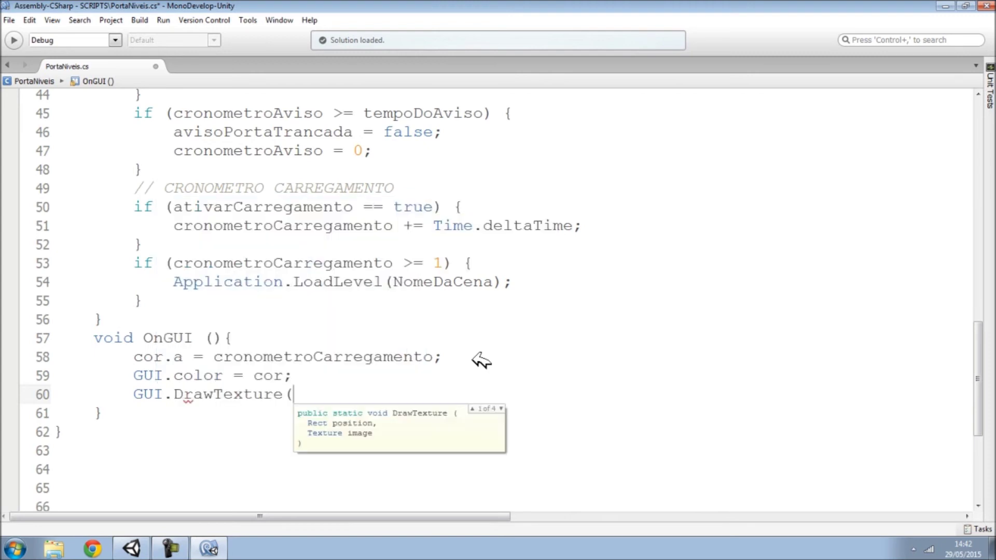
text(0,0)
key(BackSpace)
key(BackSpace)
key(BackSpace)
text(new)
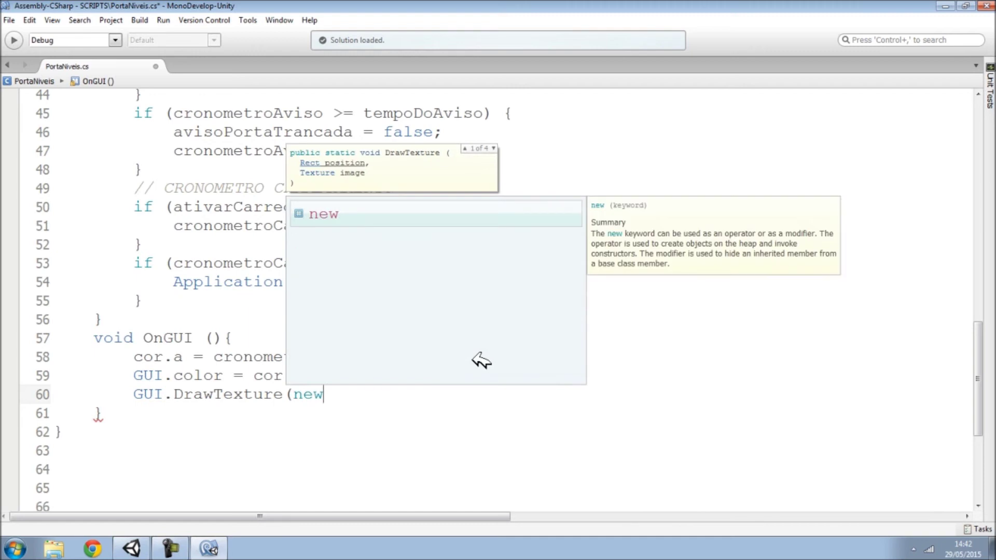
text( Rect()
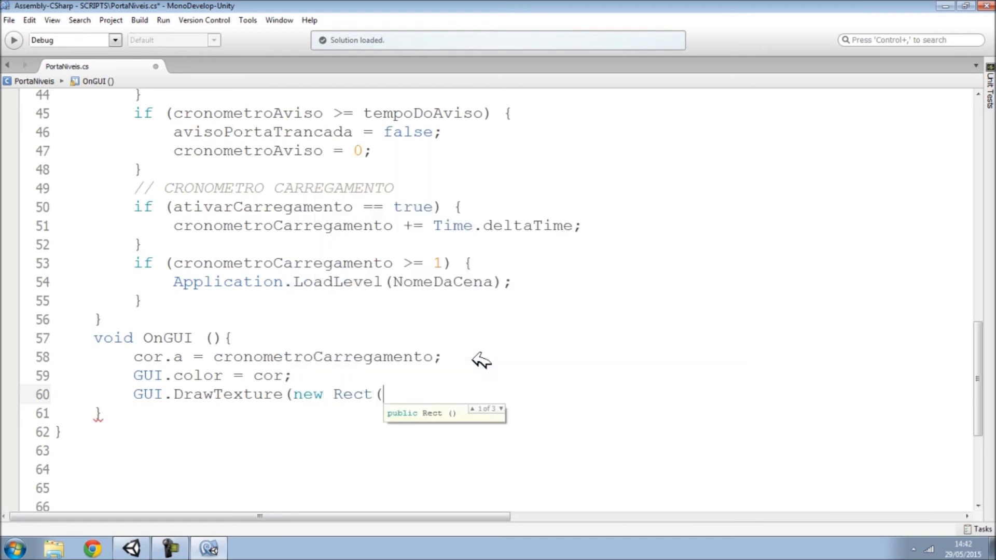
text(0,0)
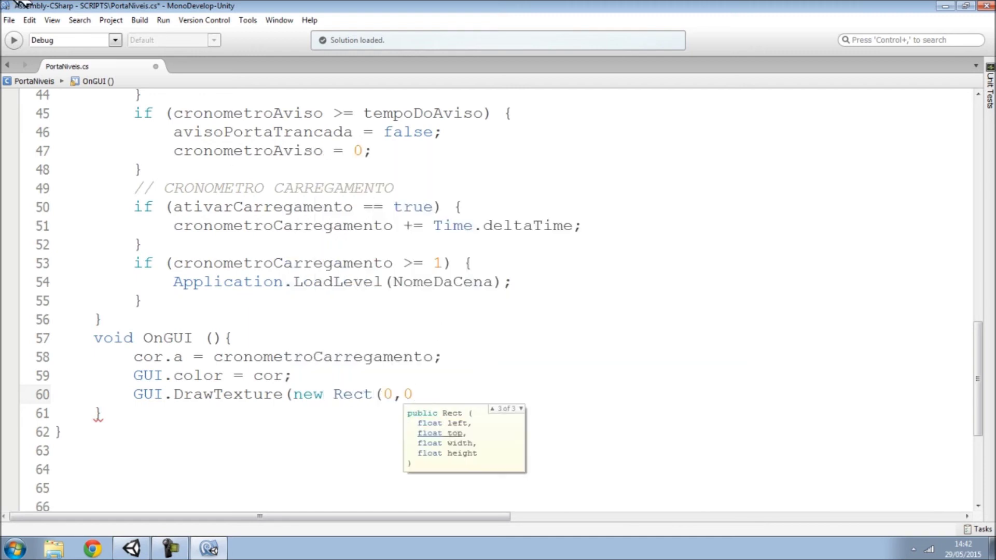
text(,s)
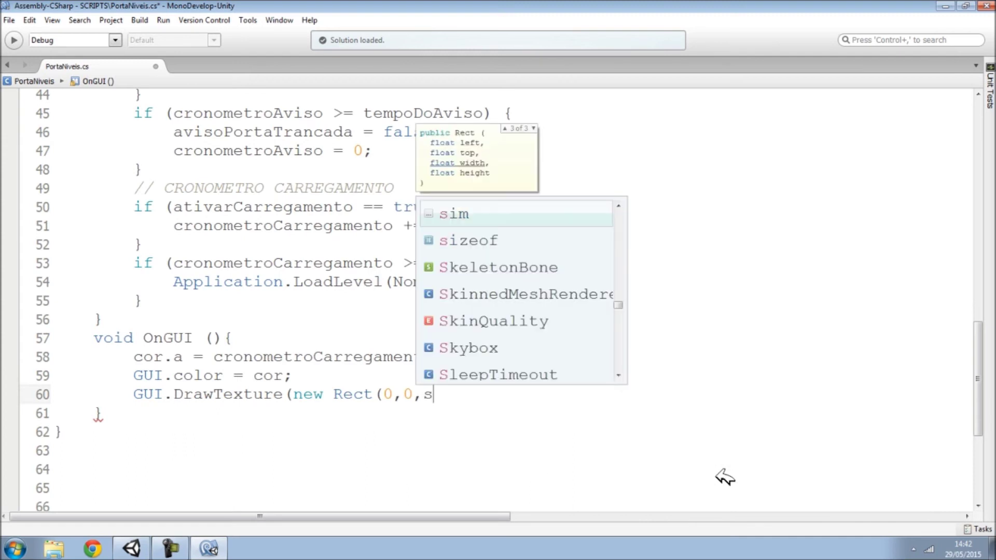
text(cree)
key(Return)
text(.wi)
key(Return)
text(,s)
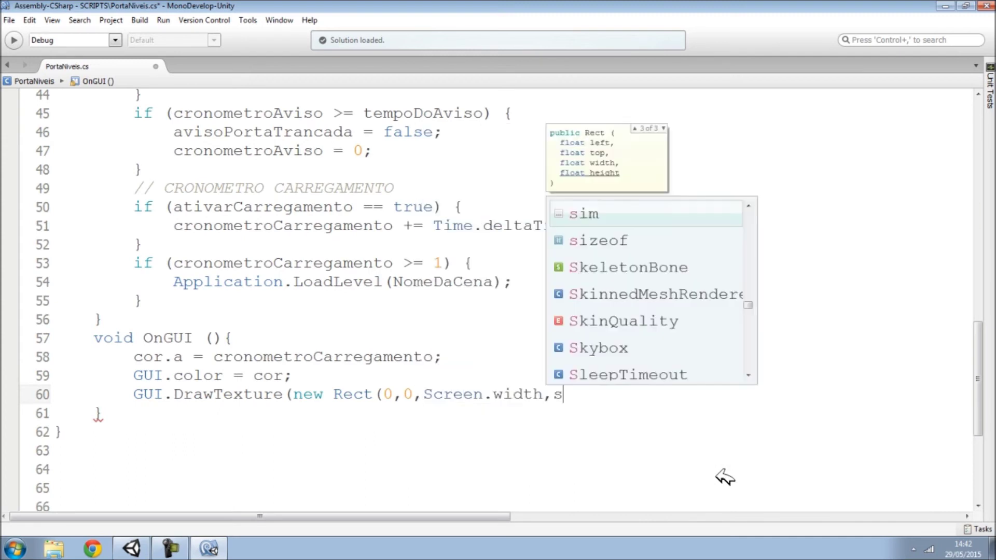
text(cr)
key(Return)
text(.he)
key(Return)
text())
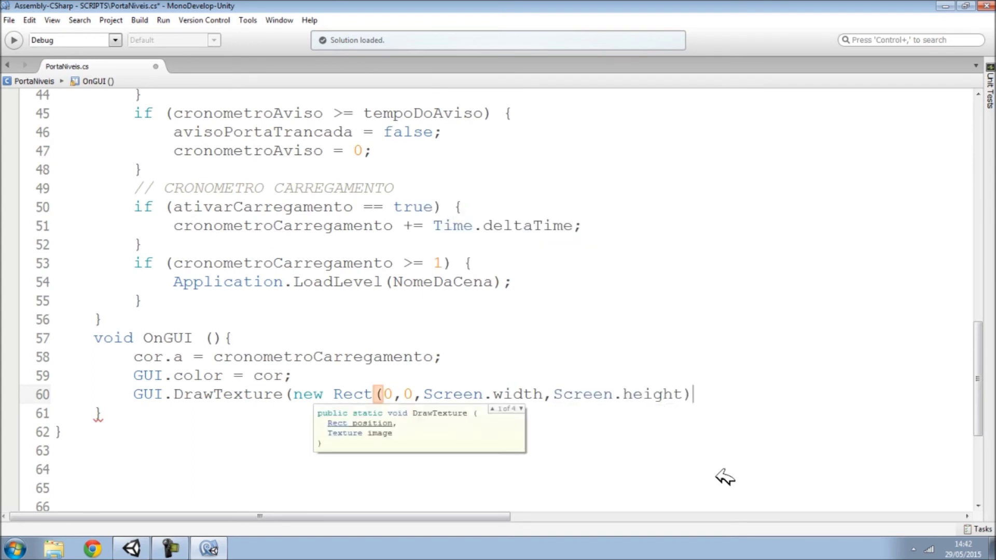
text(,tr)
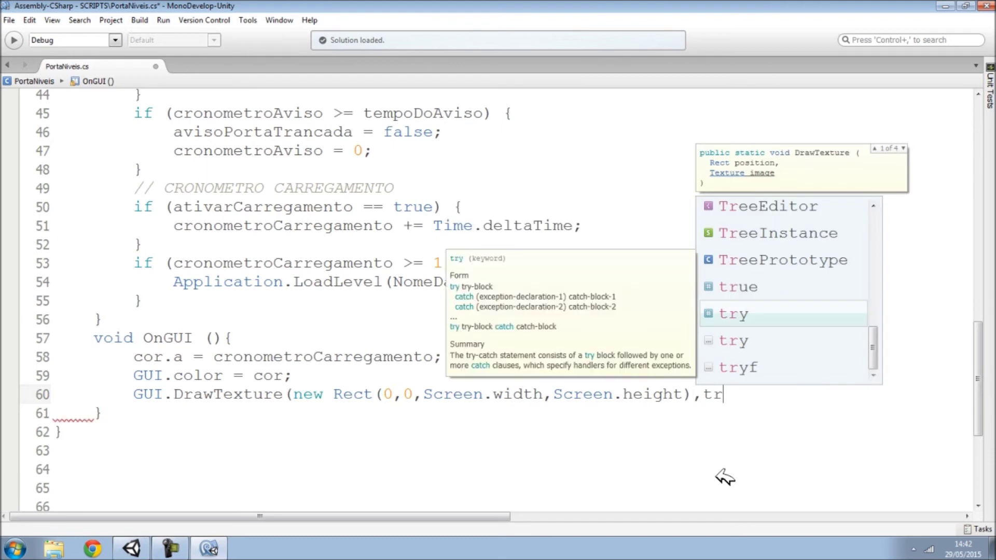
key(BackSpace)
text(extura)
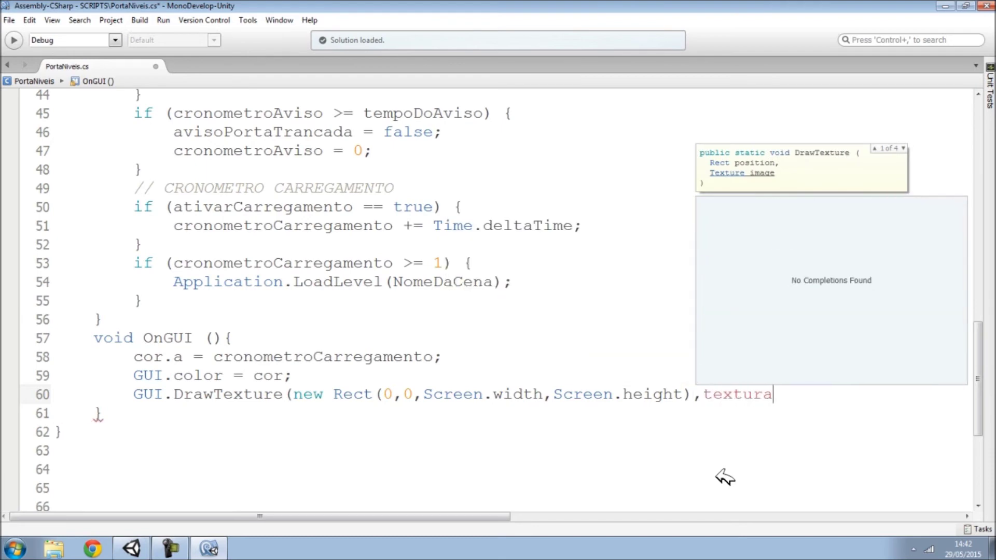
Check the textura field name, then close the DrawTexture call with ');' and add blank lines
scroll(453, 362, up, 8)
scroll(454, 361, up, 7)
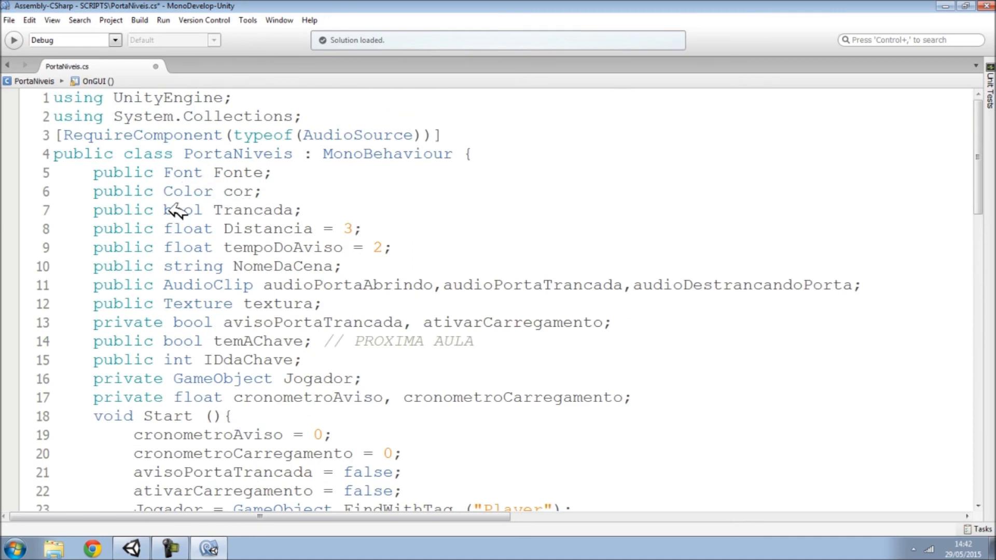
double_click(275, 306)
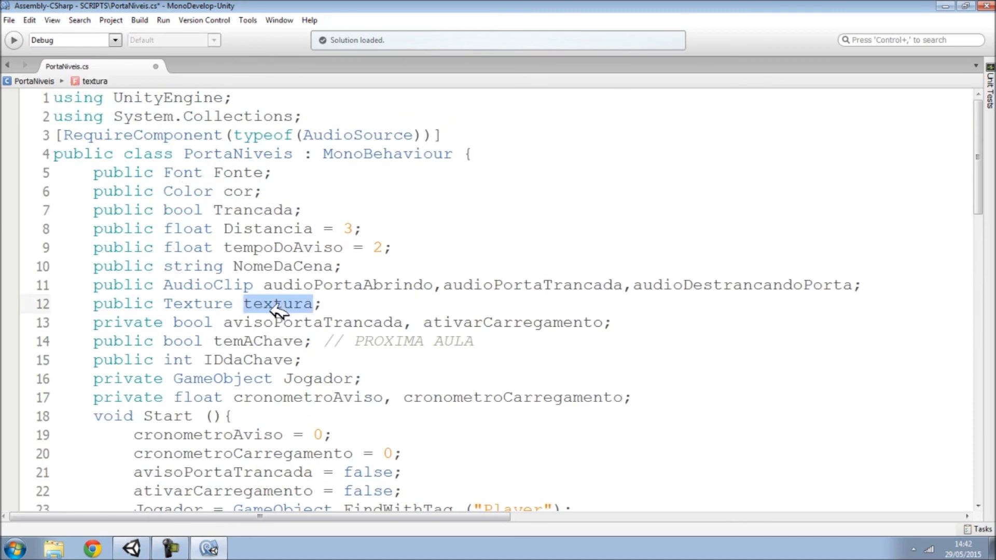
scroll(407, 282, down, 6)
scroll(567, 314, down, 5)
scroll(644, 376, down, 3)
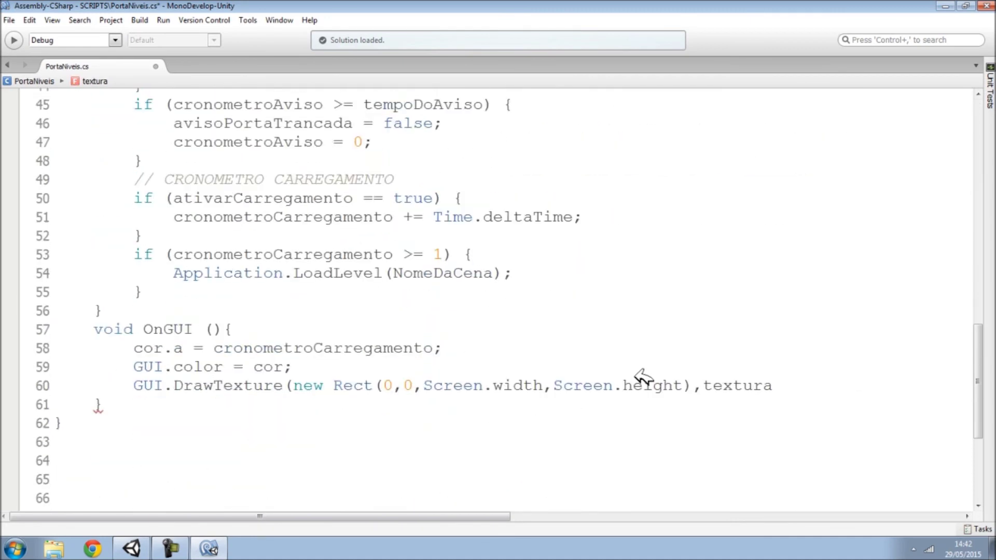
click(742, 387)
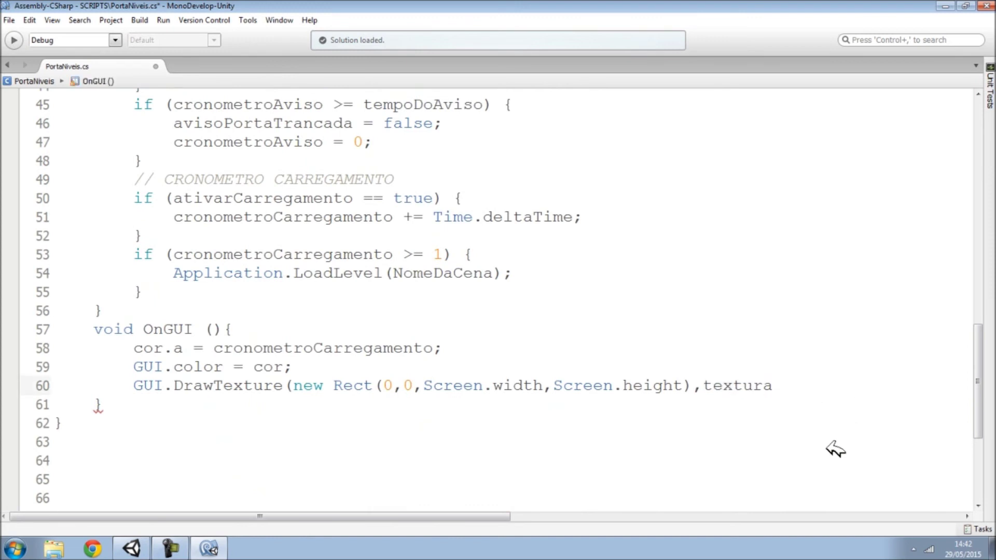
text())
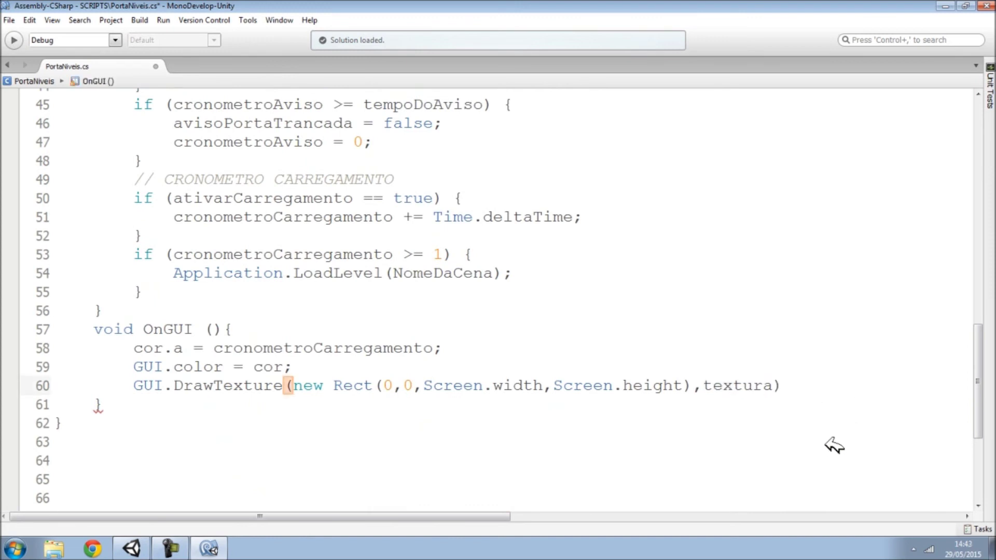
text(;)
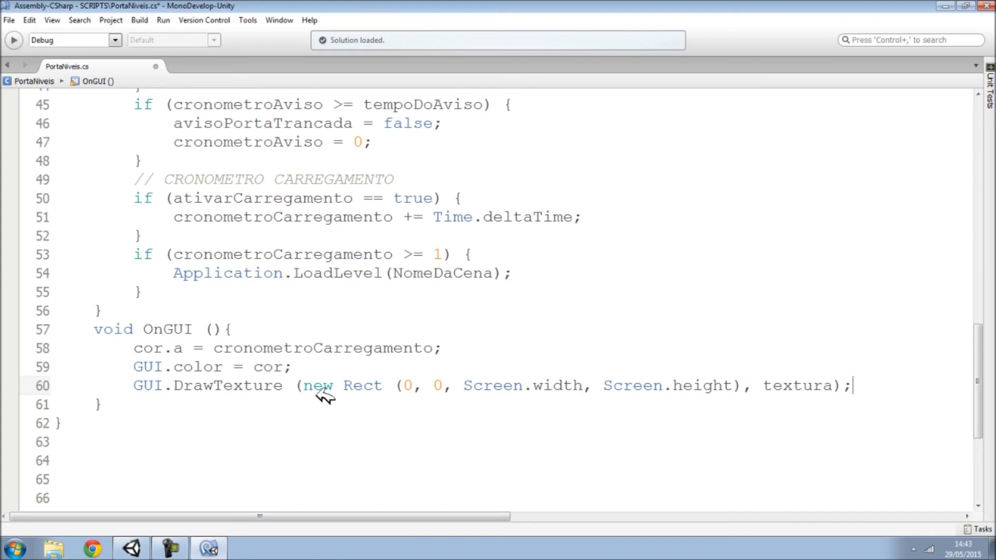
scroll(322, 397, down, 1)
double_click(208, 318)
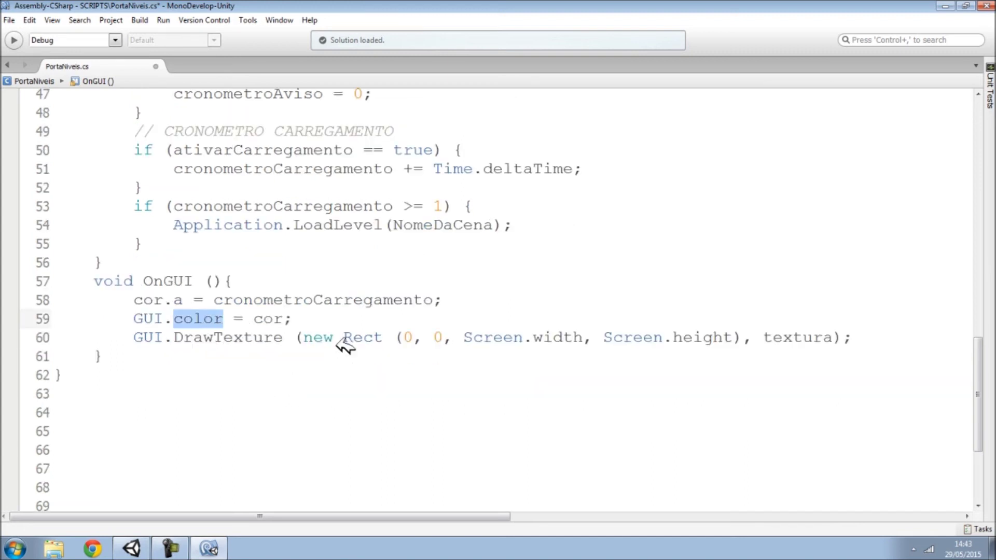
click(877, 340)
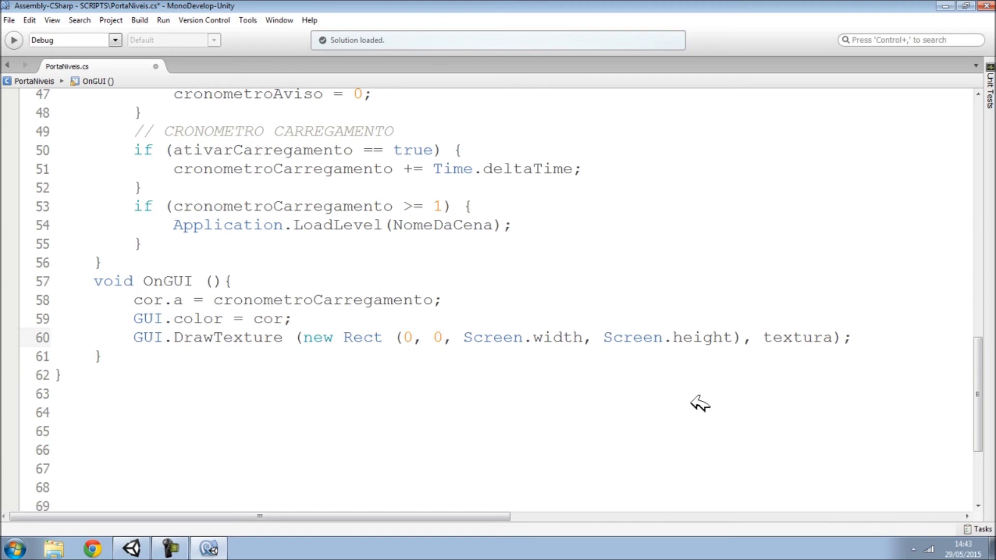
key(Return)
key(Return)
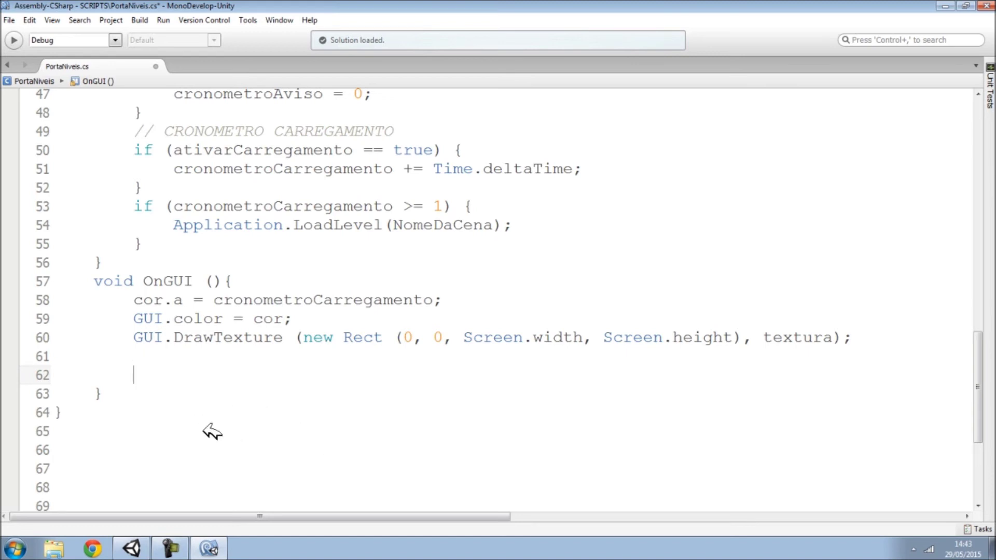
Reuse 'GUI.color =' on line 62 and complete it with new Color32
drag(133, 318, 233, 318)
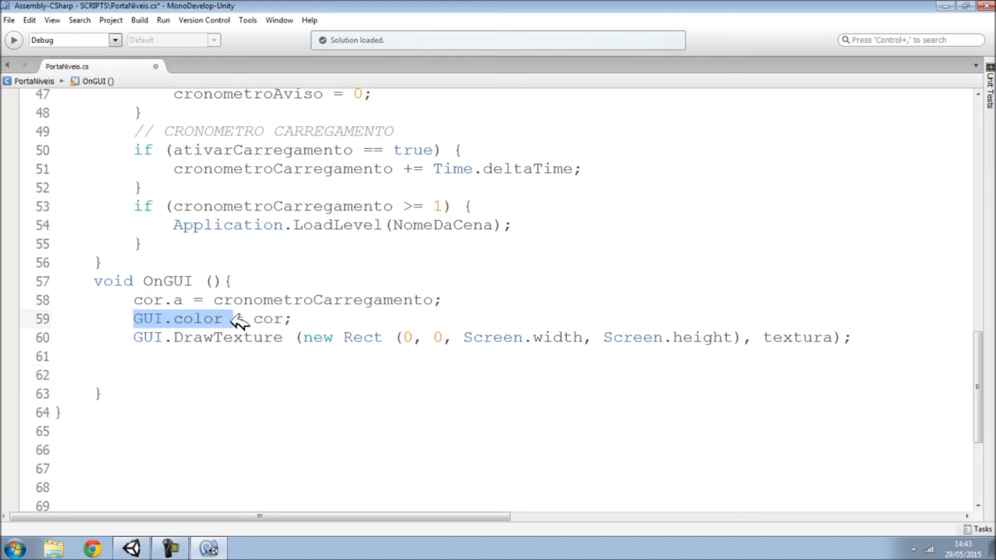
key(ctrl+c)
click(155, 374)
key(ctrl+v)
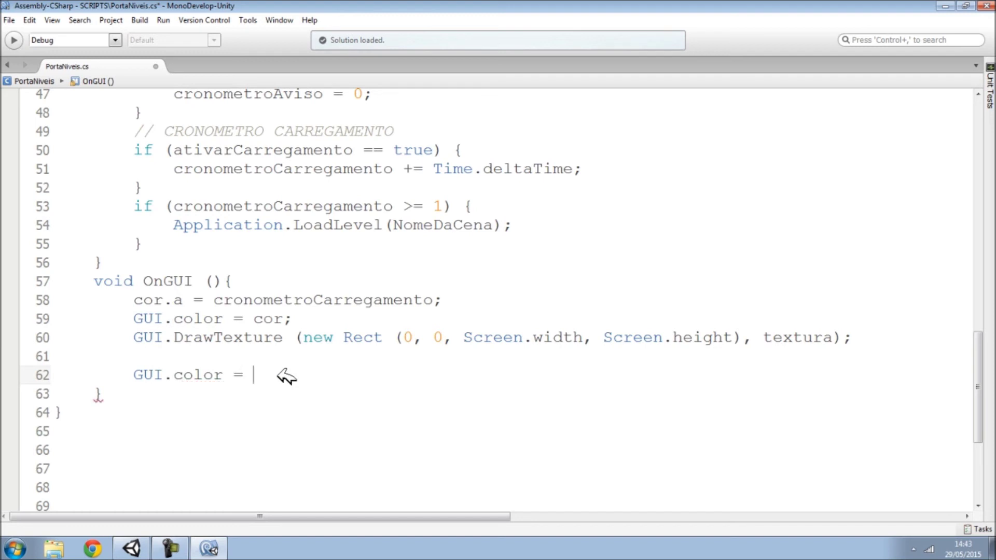
text(new Color)
key(Down)
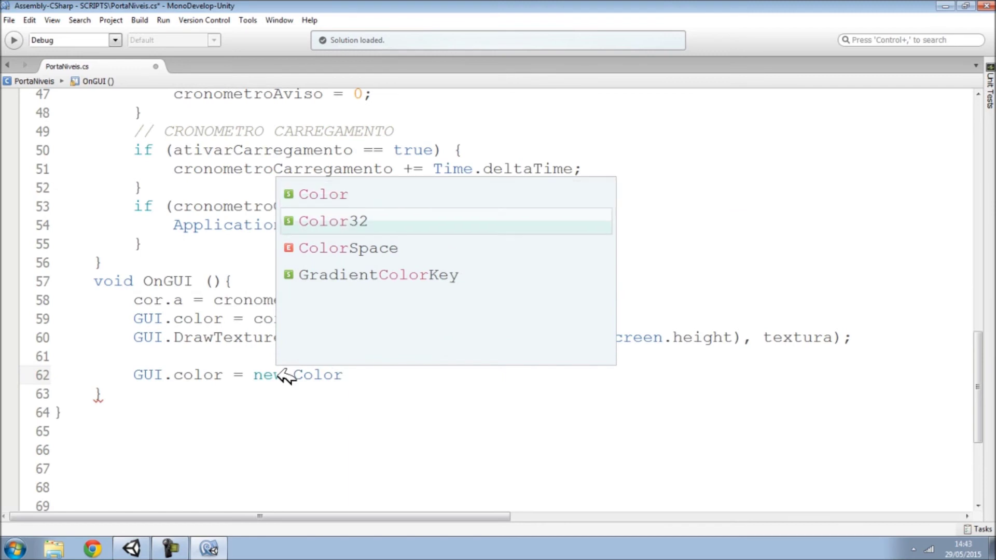
key(Return)
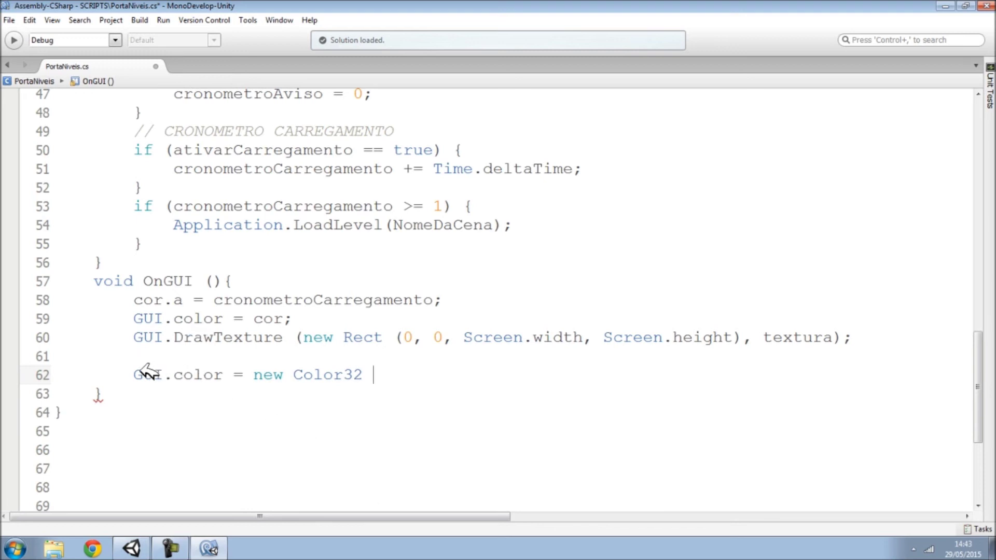
Highlight the color property, cor.a and GUI.color = cor code to compare them
drag(136, 373, 372, 373)
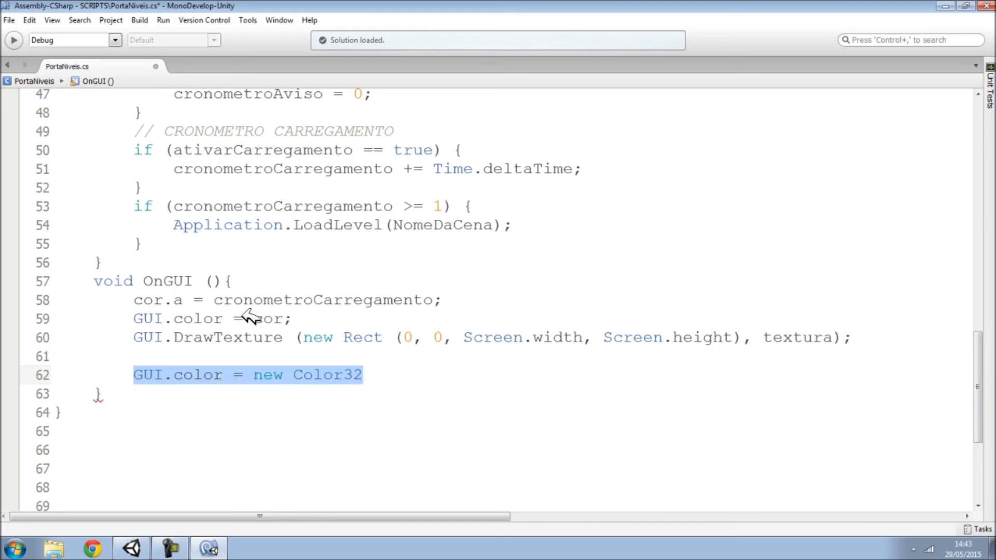
text(.)
text(a)
click(170, 549)
click(950, 486)
double_click(179, 373)
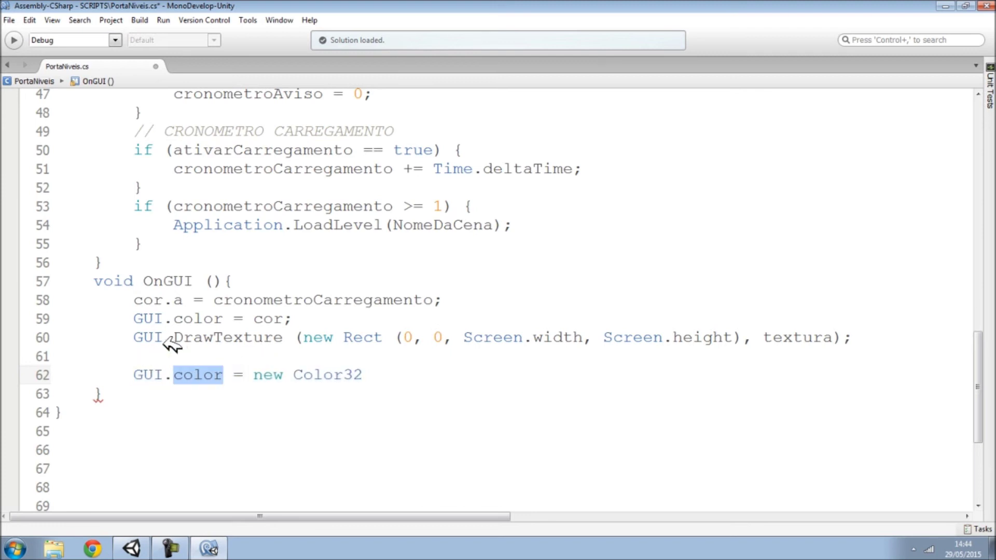
double_click(178, 300)
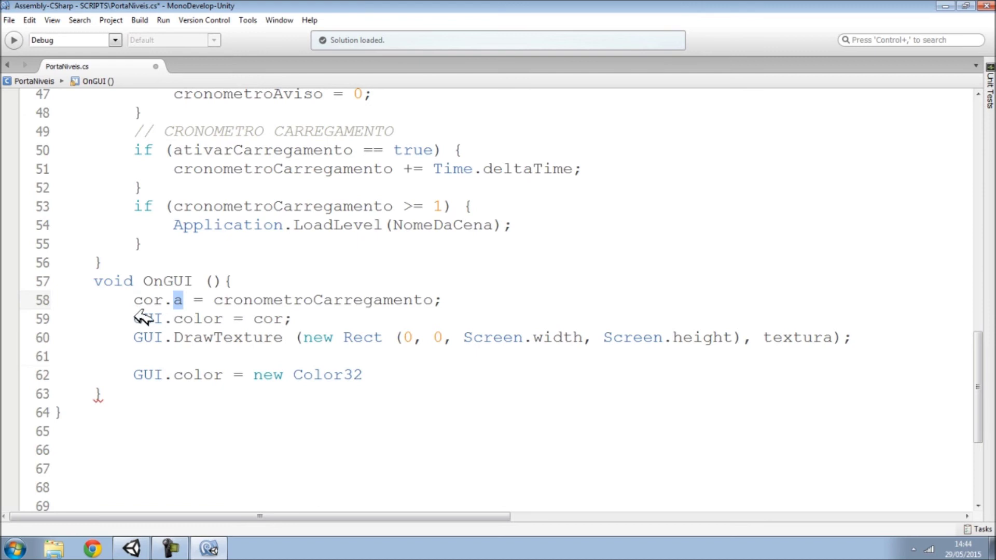
drag(134, 318, 293, 319)
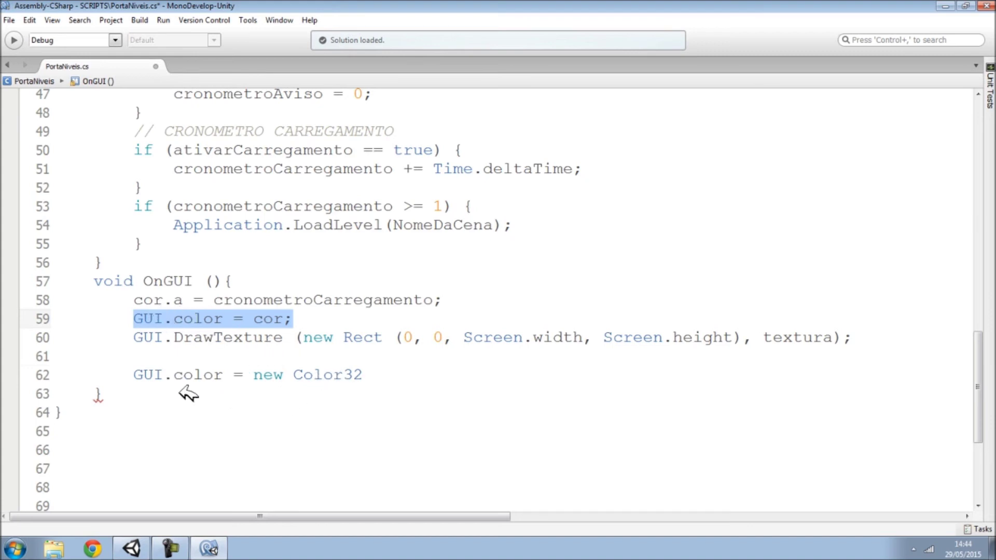
click(388, 375)
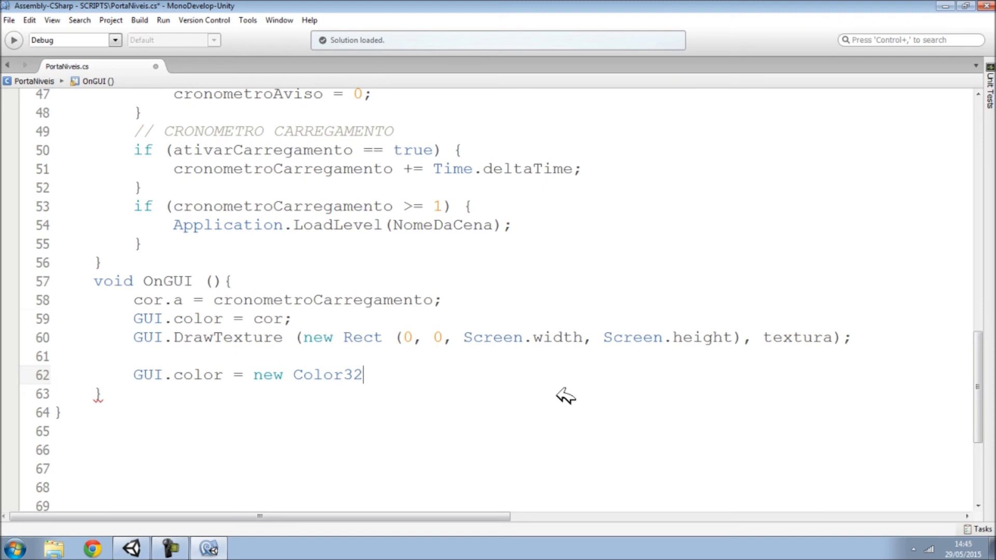
Finish line 62 with (255,255,255,255); and start a GUI.skin.font line
text(()
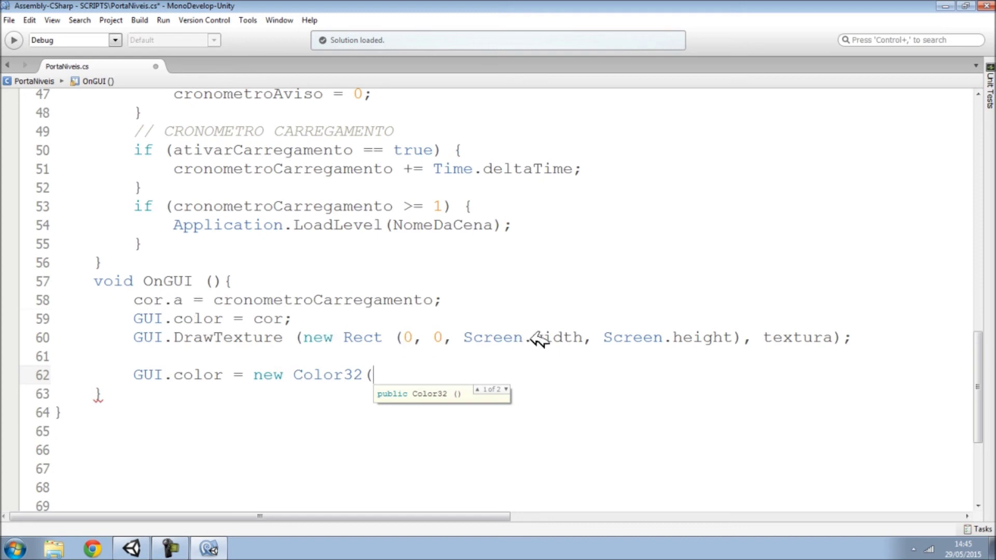
text(255,255,255)
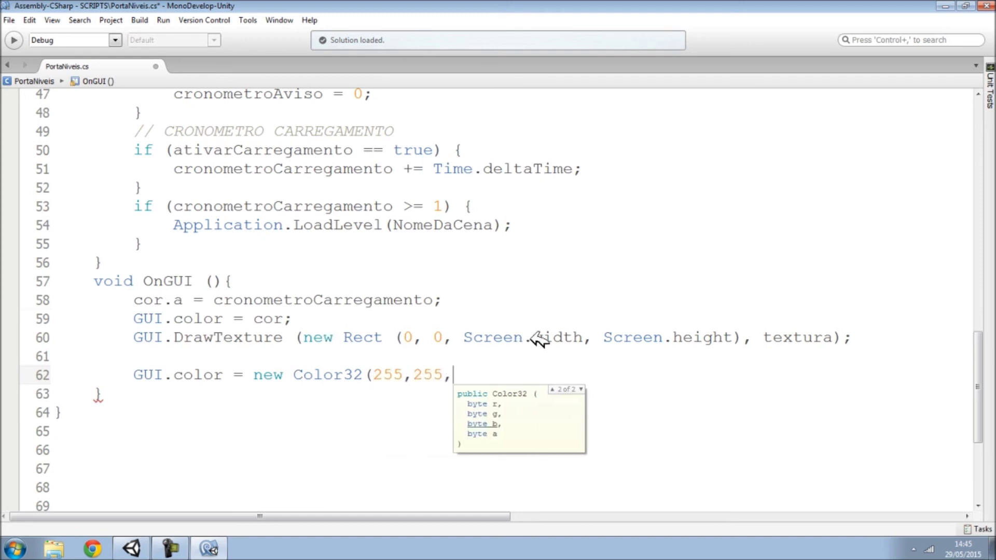
text(,)
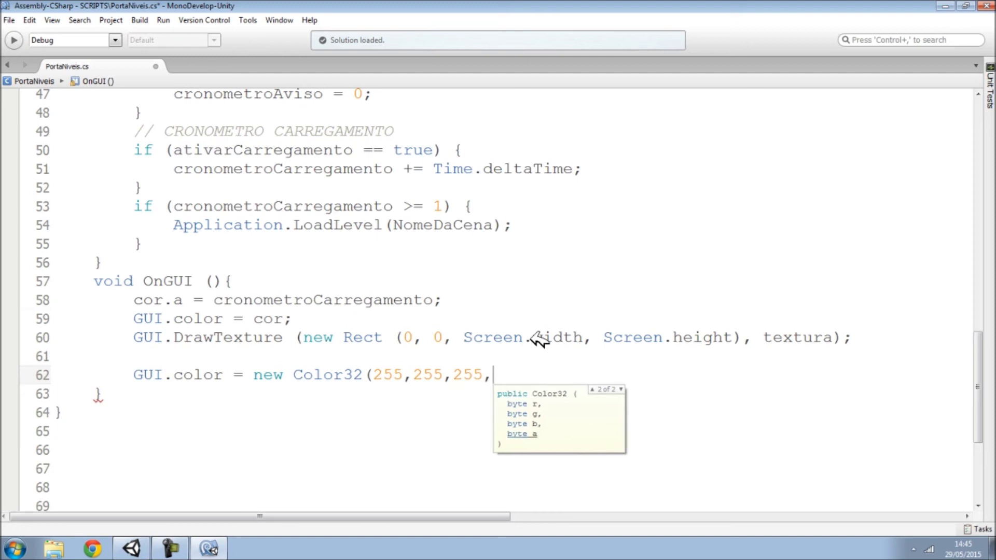
text(25)
key(BackSpace)
key(BackSpace)
key(BackSpace)
text();)
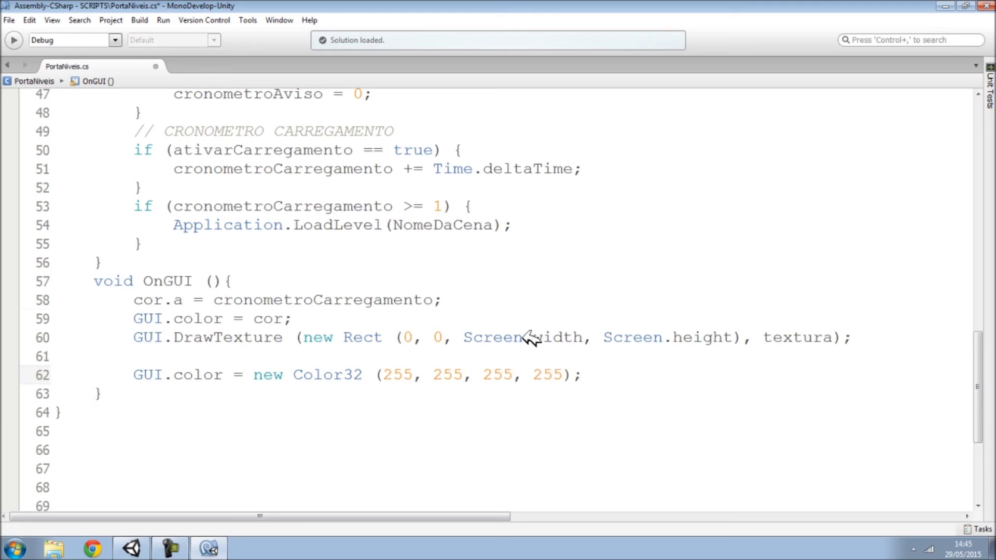
key(Return)
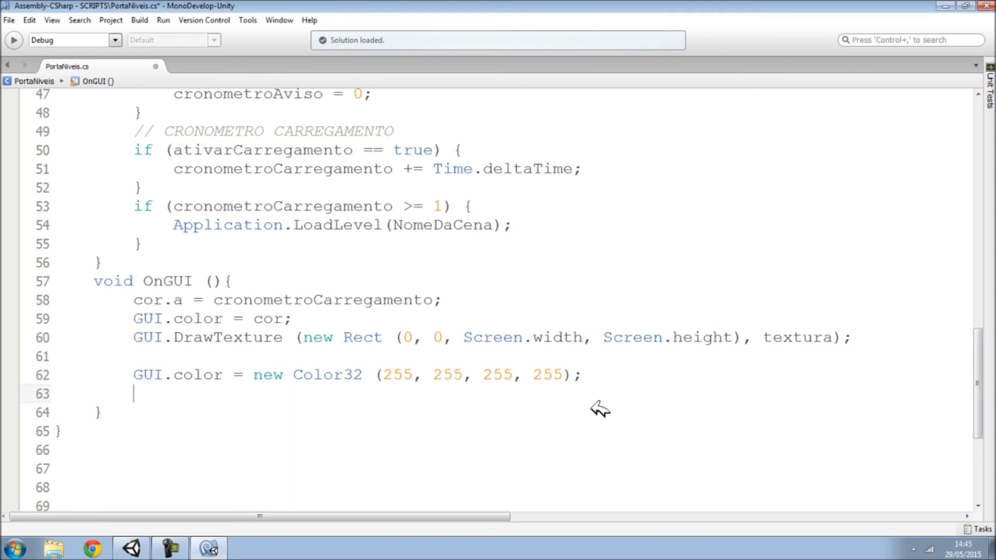
text(GUI.ski)
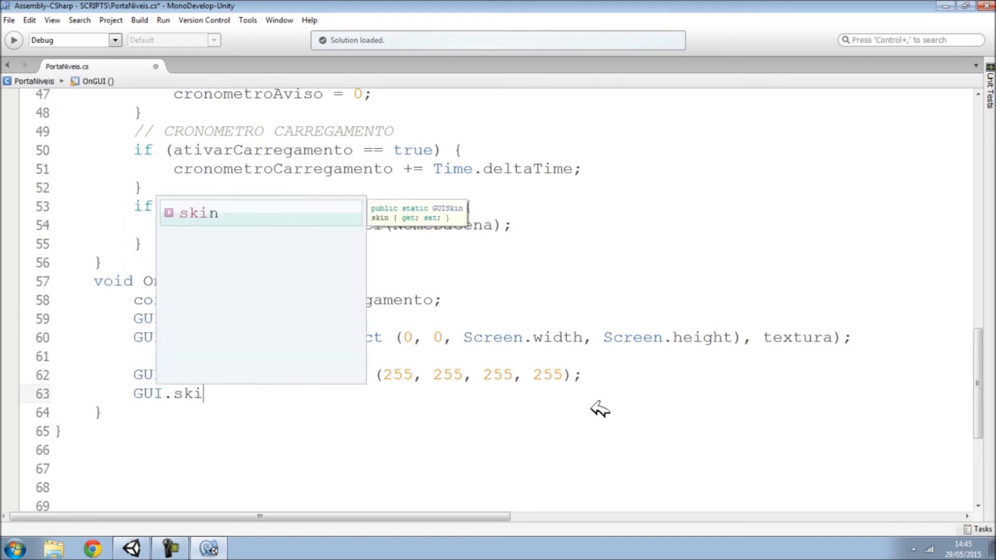
text(n.fon)
Set GUI.skin.font = Fonte and GUI.skin.label.fontSize = Screen.height / 20
key(Return)
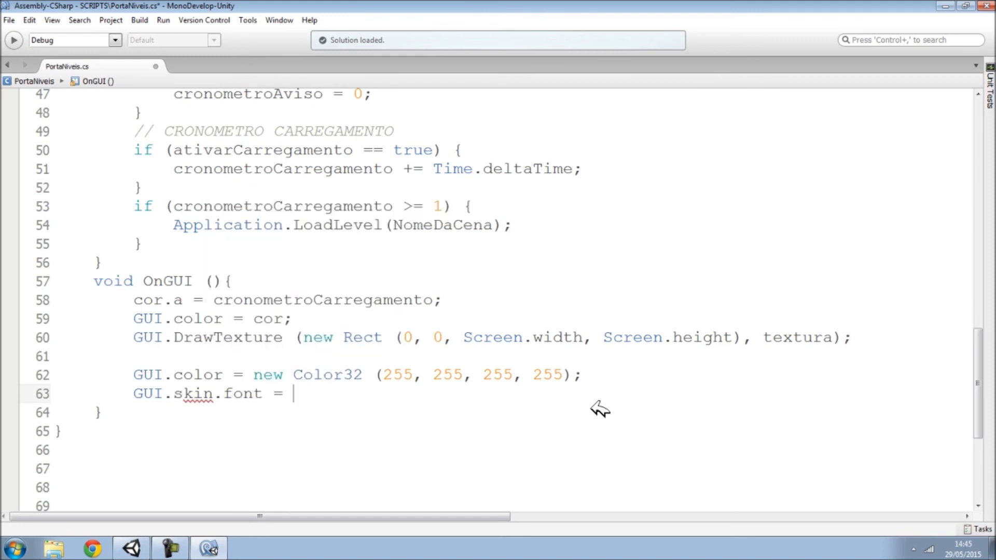
text(Fonte)
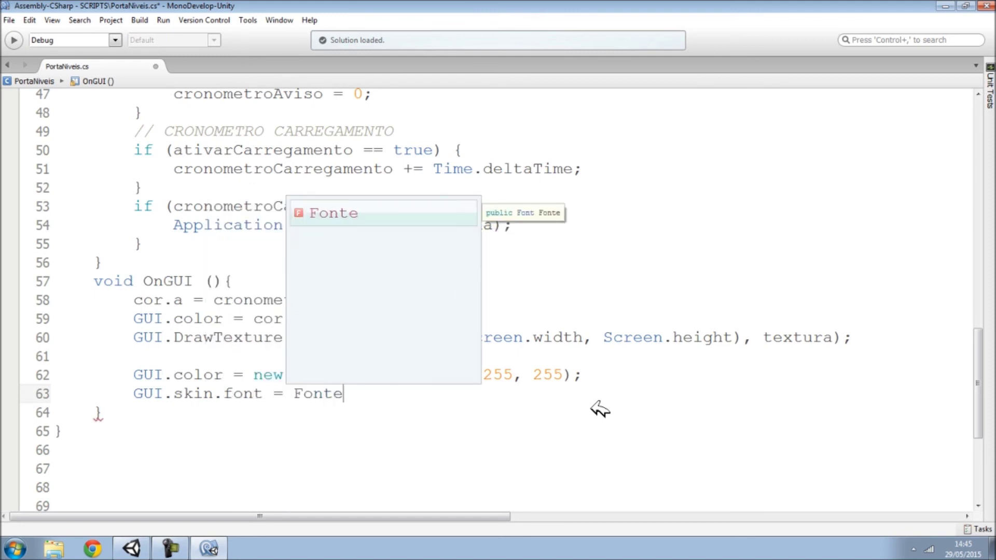
text(;)
key(Return)
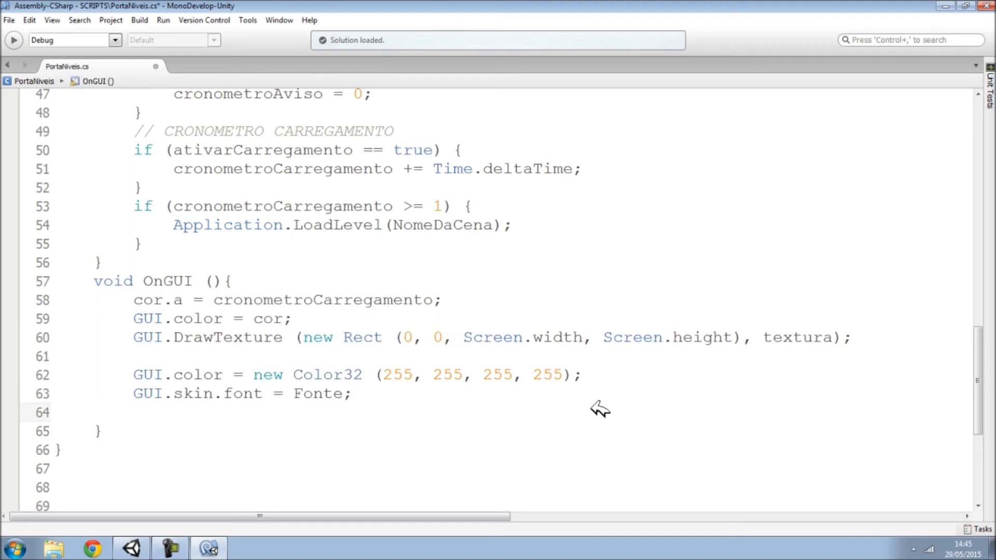
text(GUI)
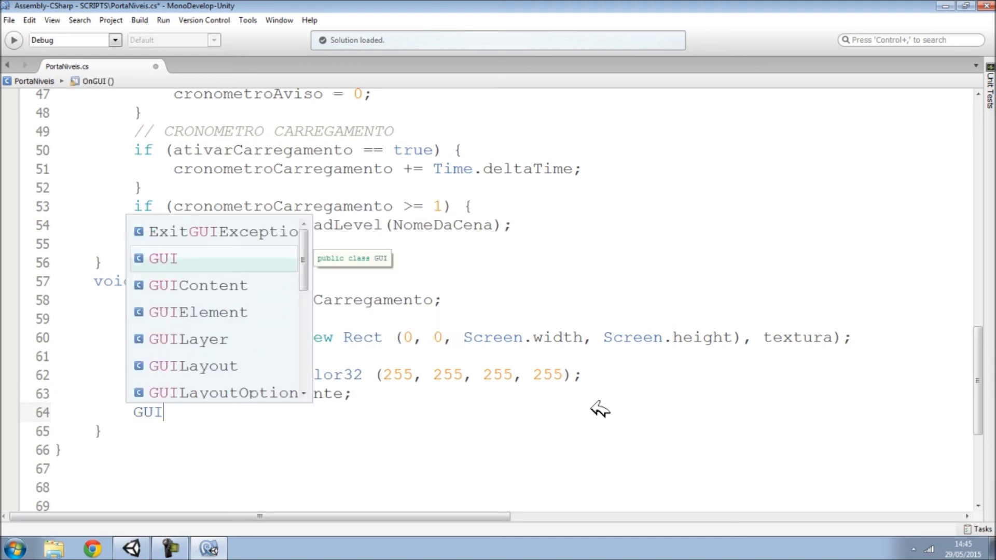
text(.skin.)
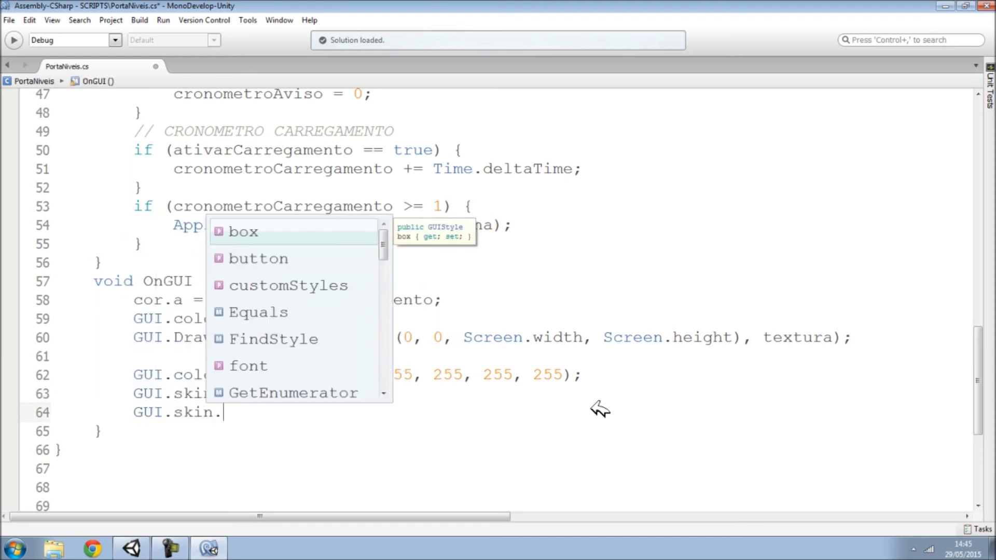
text(label.fon)
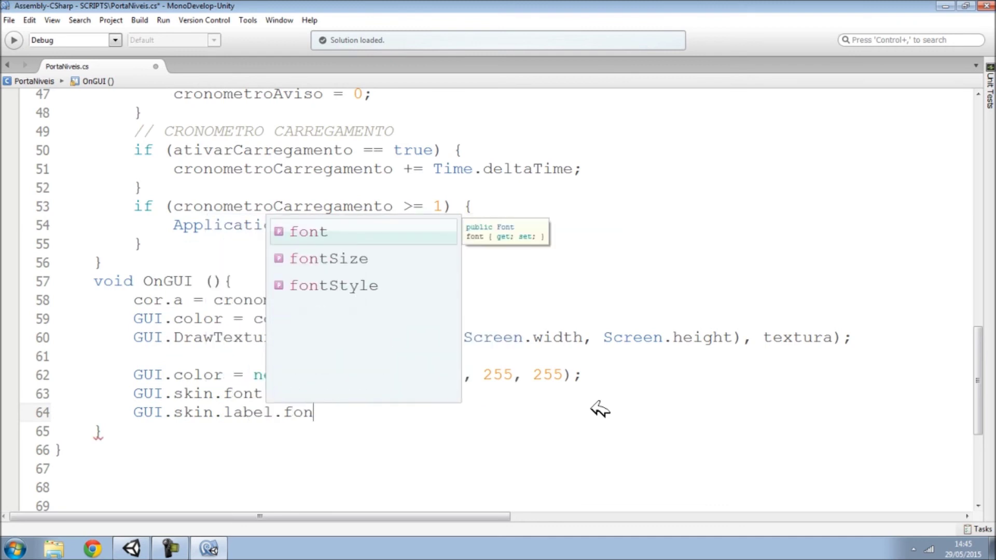
key(Down)
key(Return)
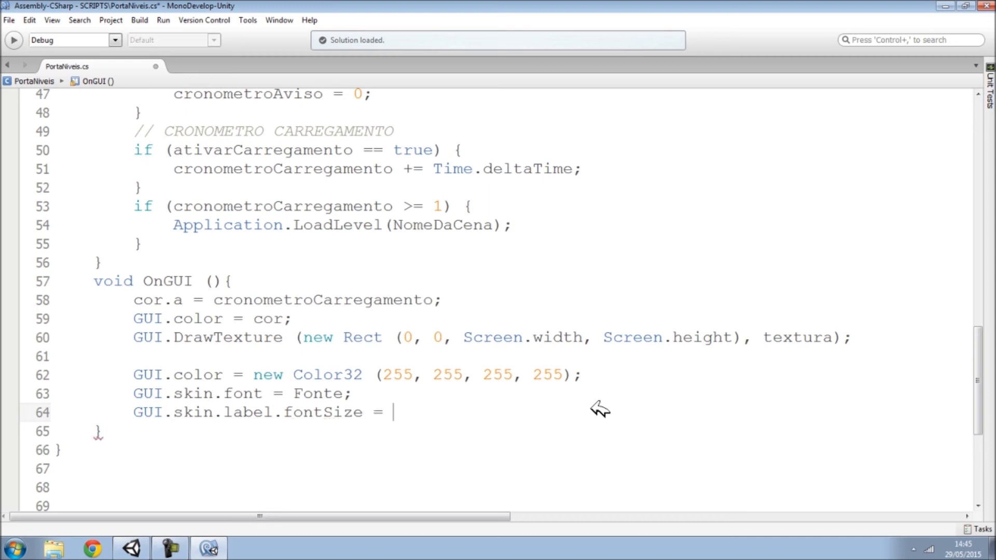
text(Scr)
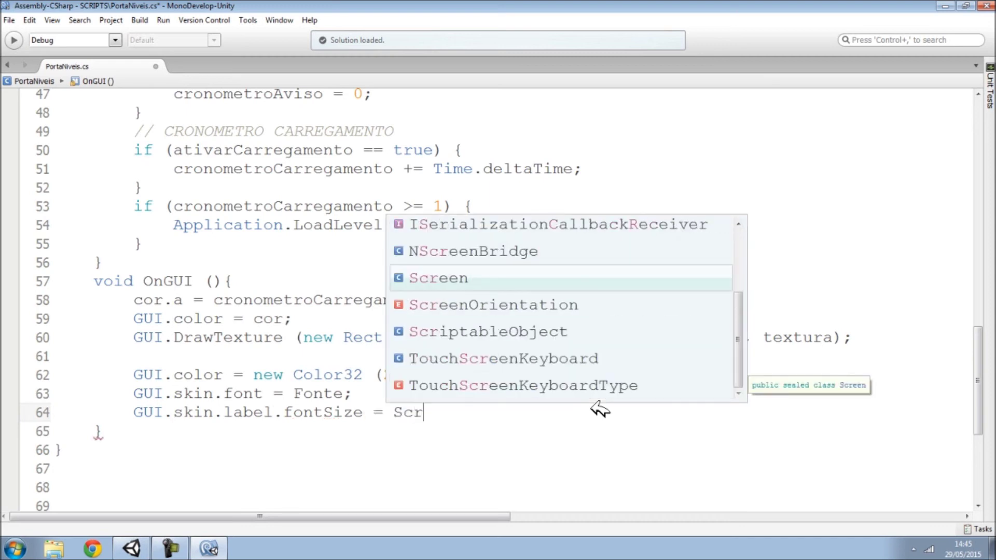
text(een.he)
key(Return)
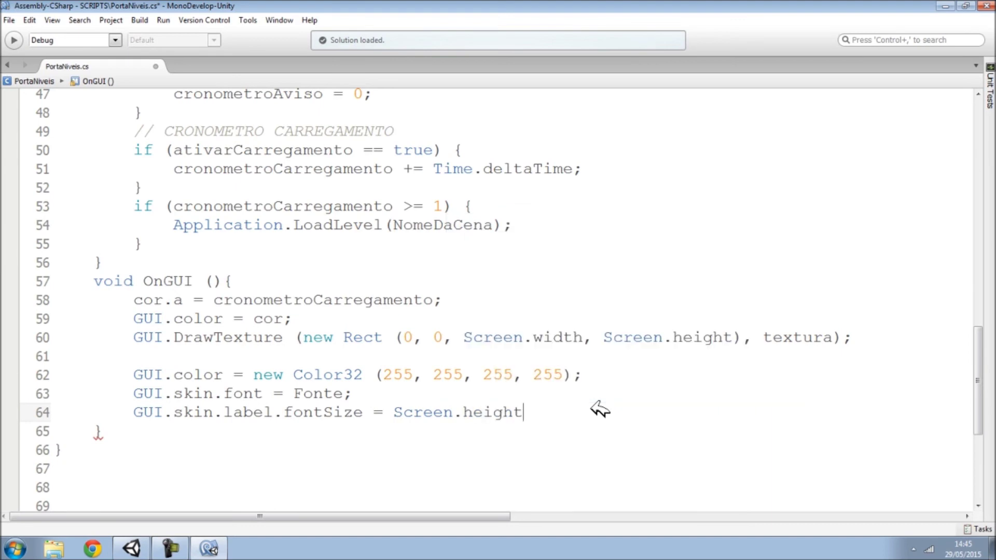
text(;)
Add an if (avisoPortaTrancada == true) { } block after the font size line
key(Return)
text(if ()
scroll(324, 329, up, 2)
scroll(324, 329, up, 2)
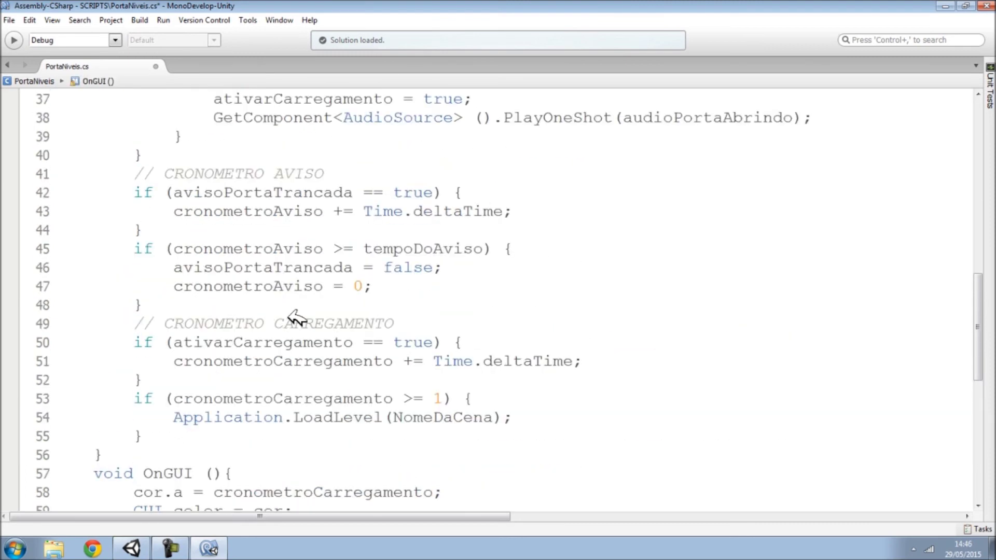
double_click(261, 192)
key(ctrl+c)
scroll(274, 287, down, 4)
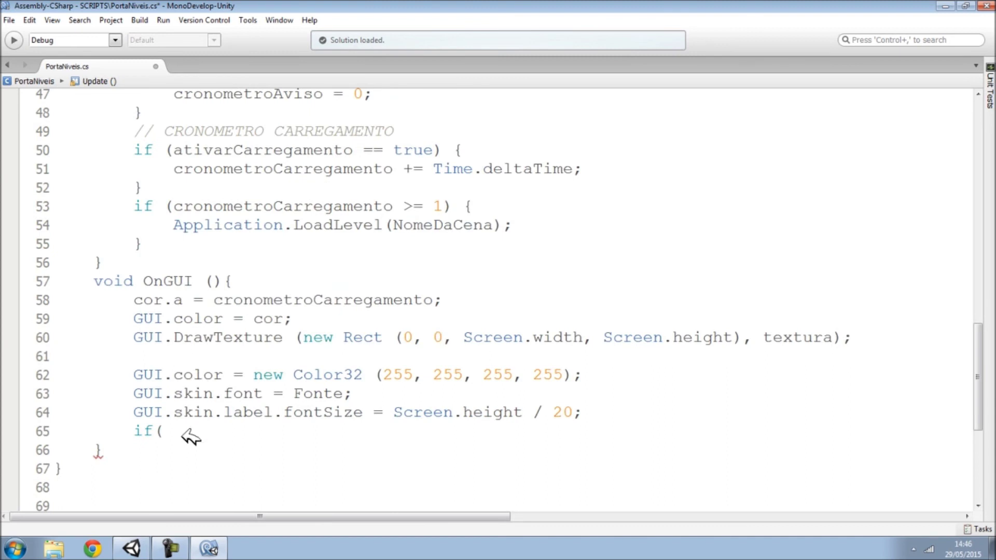
click(192, 437)
key(ctrl+v)
text(== true) {)
key(Return)
key(Return)
text(})
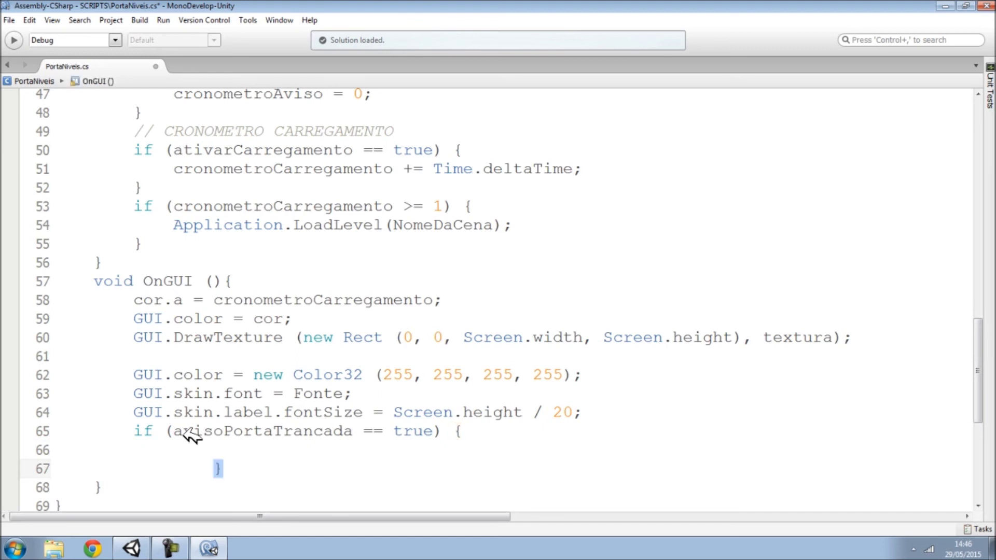
Inside the if body, begin typing GUI.Label (new Rect(Screen
key(Left)
key(Up)
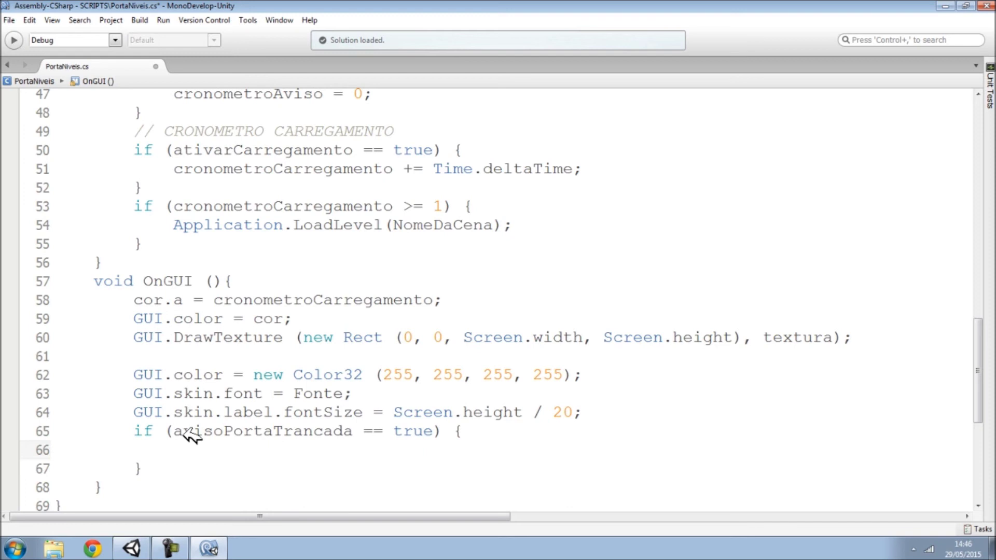
text(GUI.Labe)
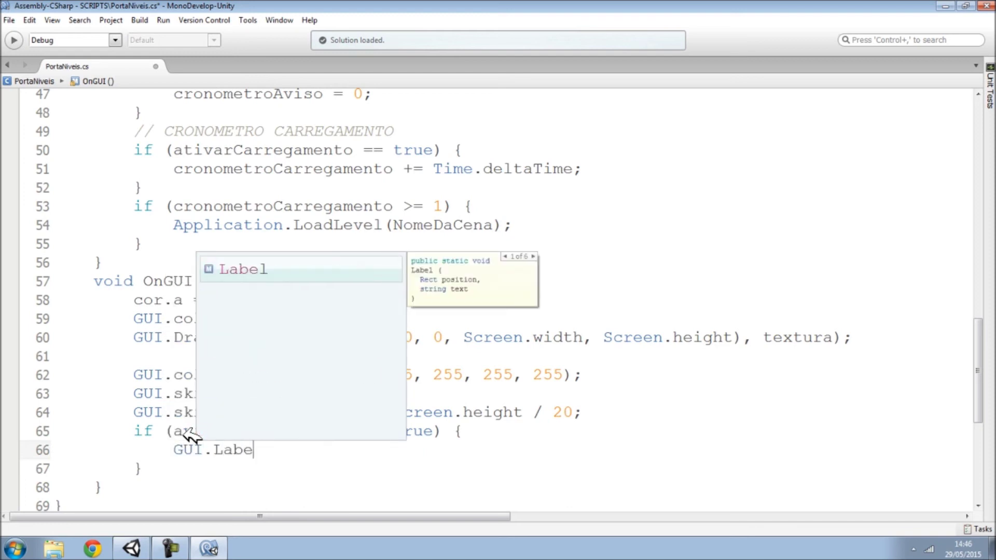
text(l ()
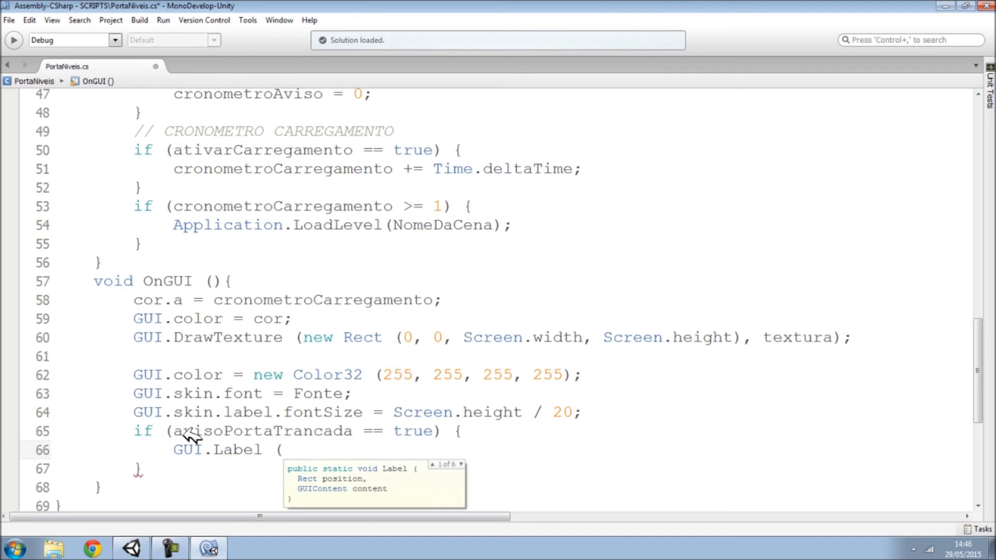
text(new rect()
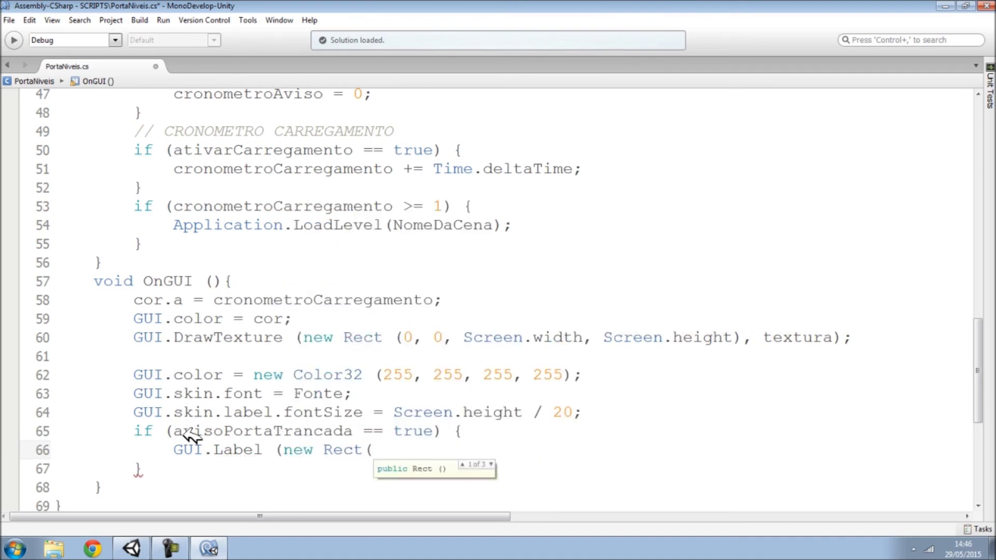
text(scr)
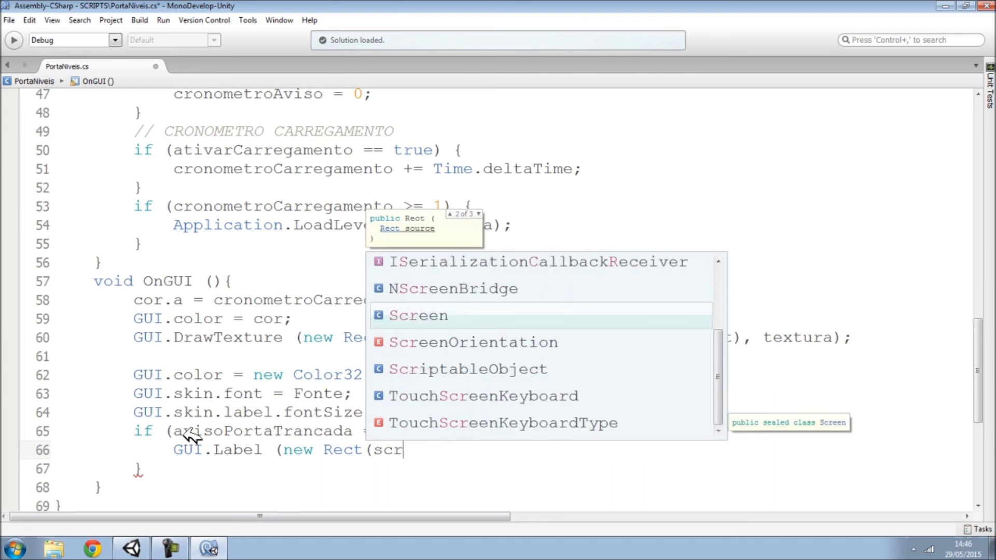
Enter the left offset Screen.width/2-Screen.width/5 in the Rect
key(Return)
text(.w)
key(Return)
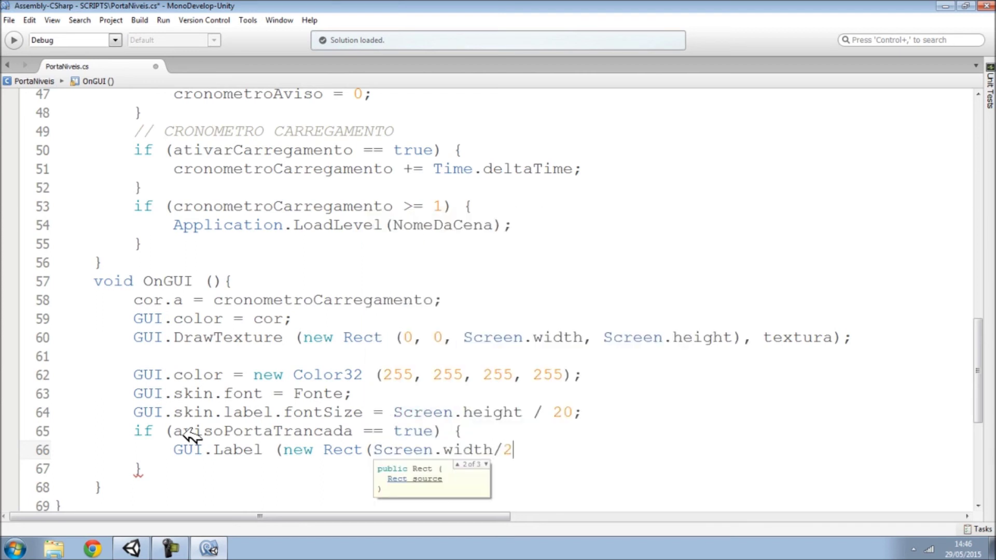
drag(513, 447, 375, 449)
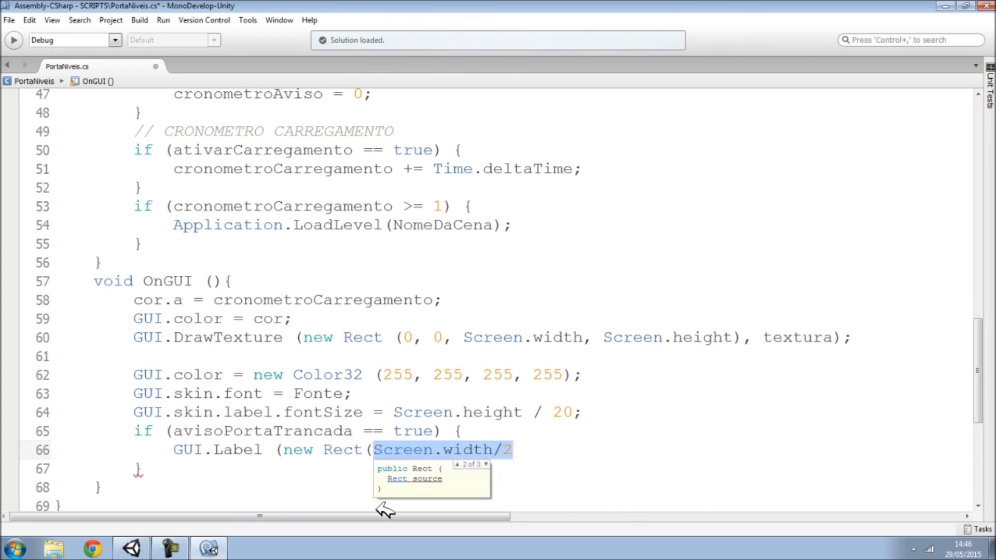
drag(377, 515, 504, 515)
click(289, 451)
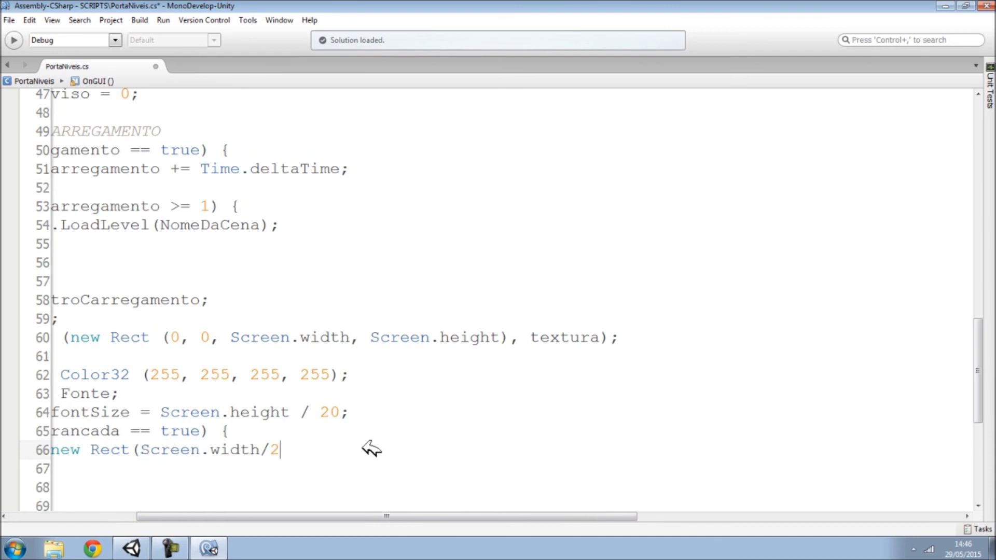
text(-)
key(ctrl+v)
double_click(425, 449)
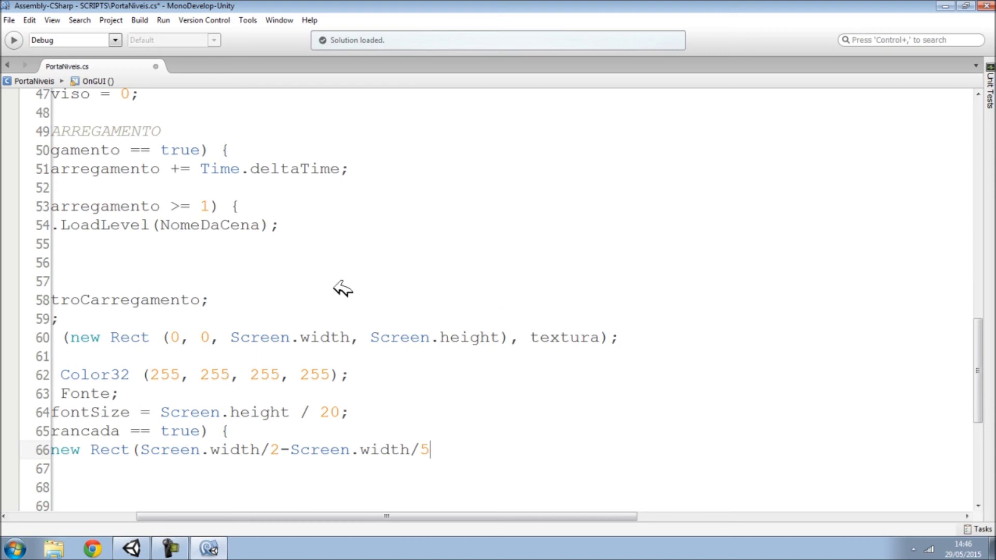
text(,)
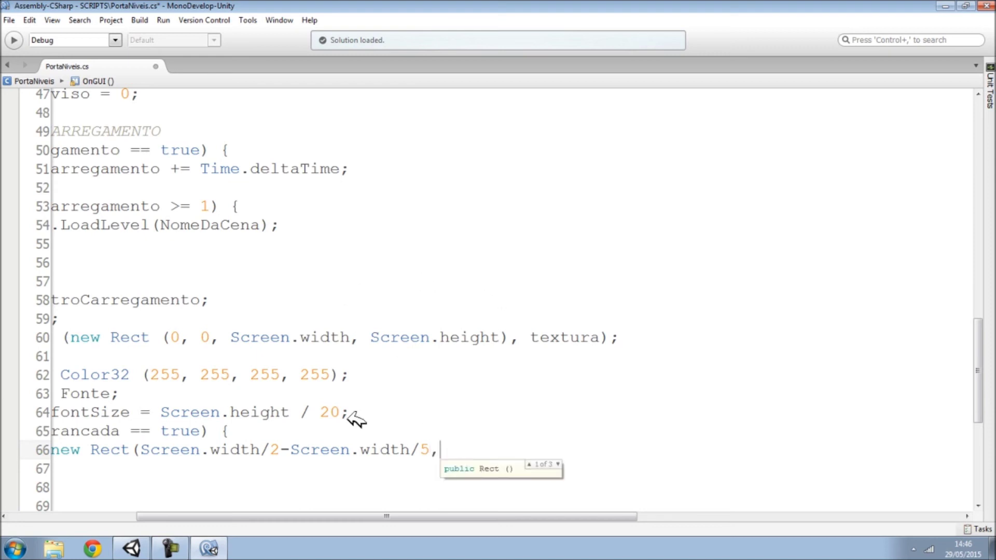
Copy that expression as the top offset, changed to Screen.height/2-Screen.height/16
drag(139, 446, 433, 447)
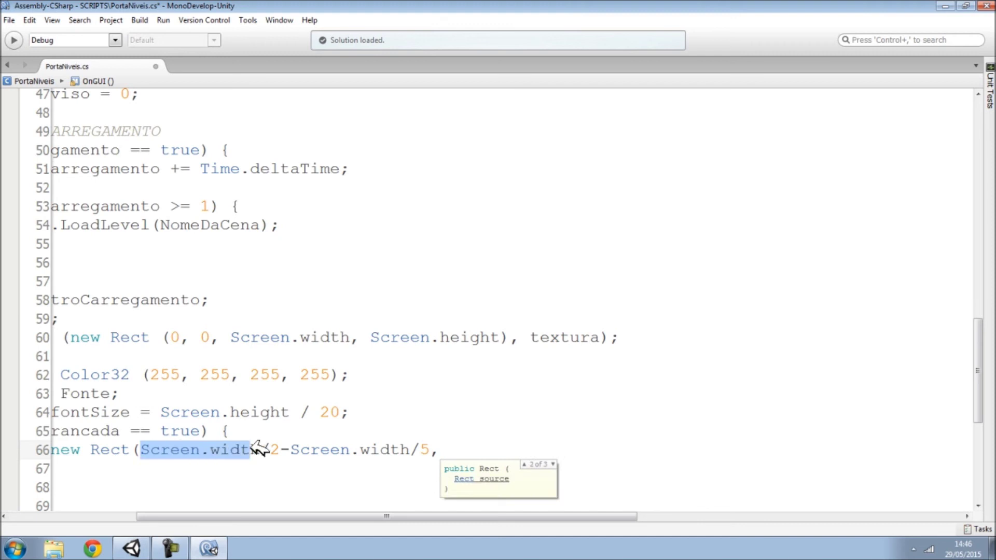
key(ctrl+c)
click(444, 452)
key(ctrl+v)
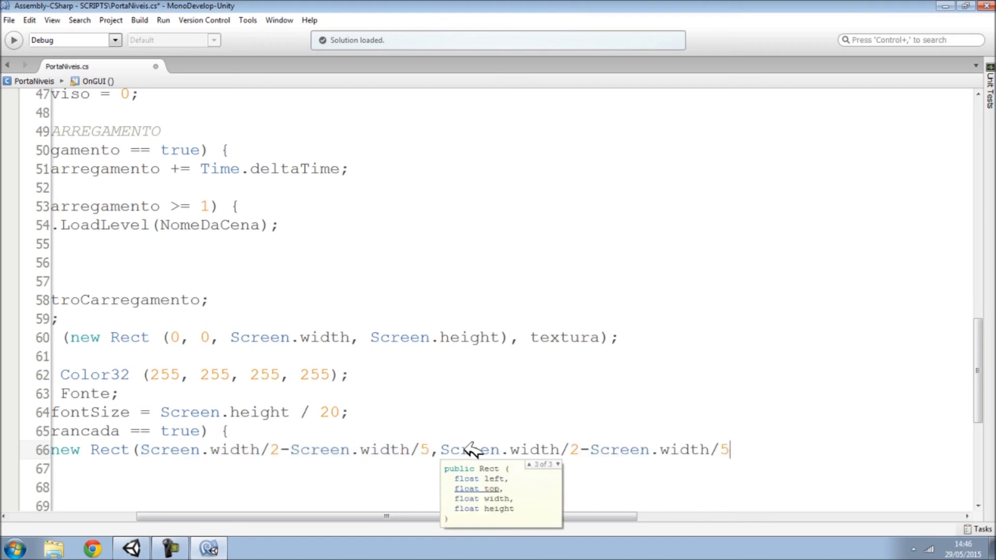
double_click(548, 449)
text(hei)
key(Return)
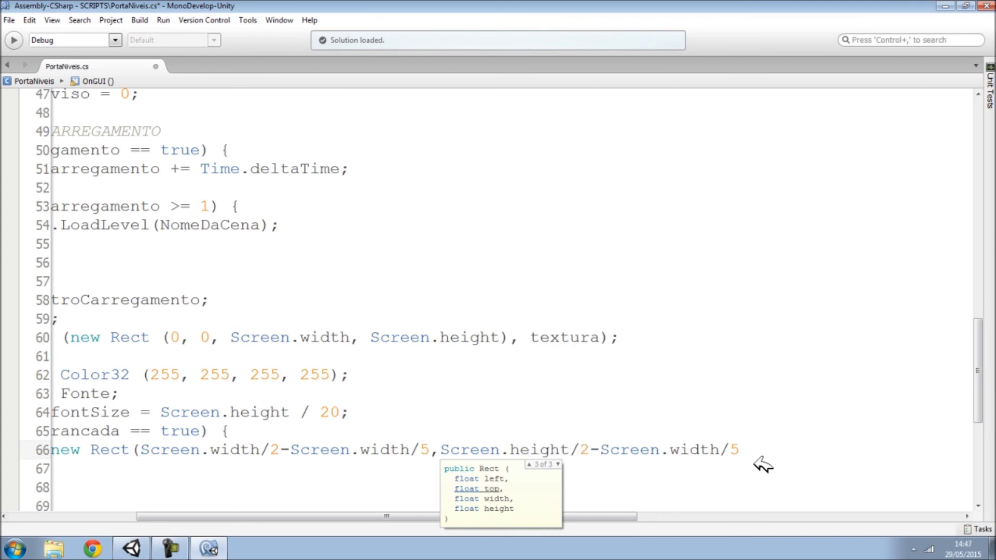
double_click(696, 450)
text(hei)
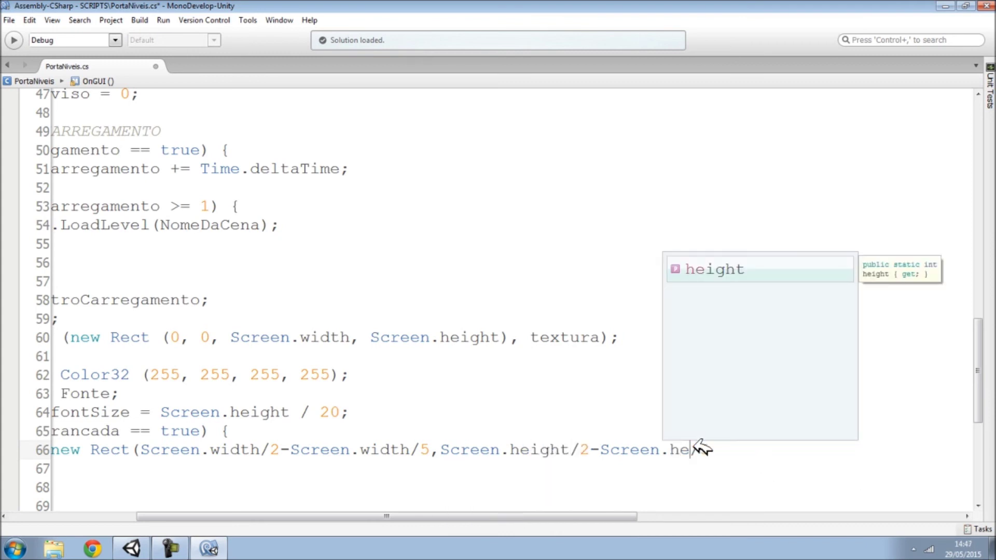
key(Return)
key(Right)
key(Right)
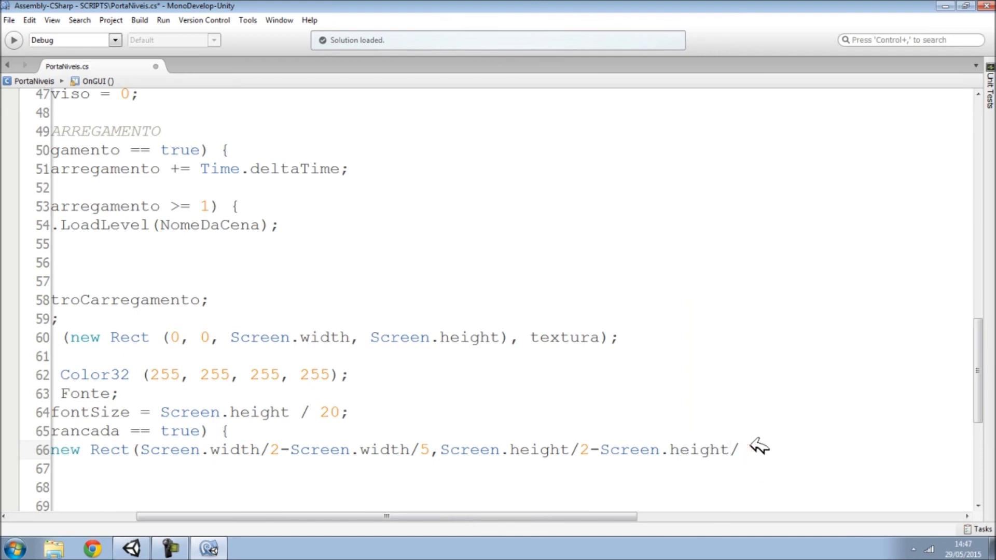
text(16,)
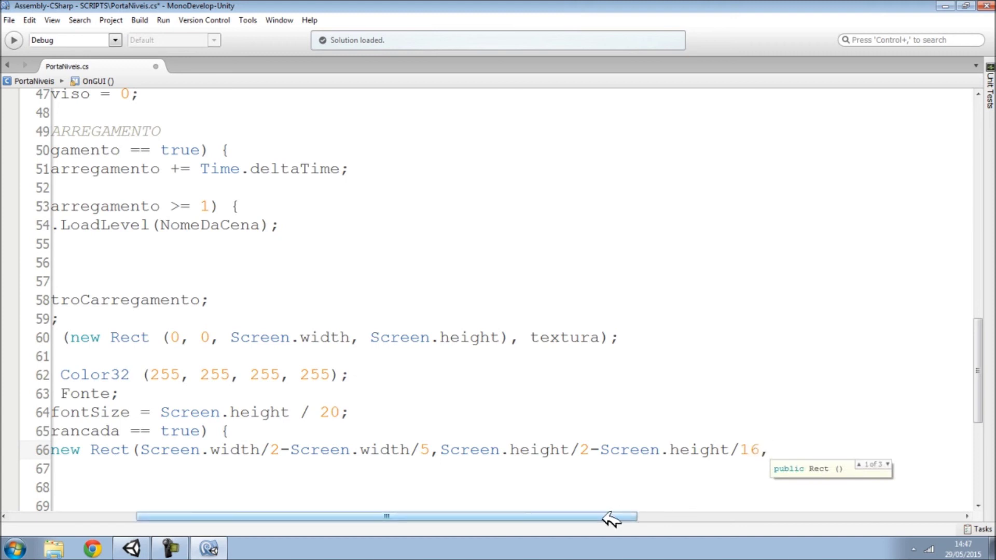
Complete the label with size Screen.width/2.5f, Screen.height/8 and text "A porta esta trancada"
drag(611, 519, 639, 518)
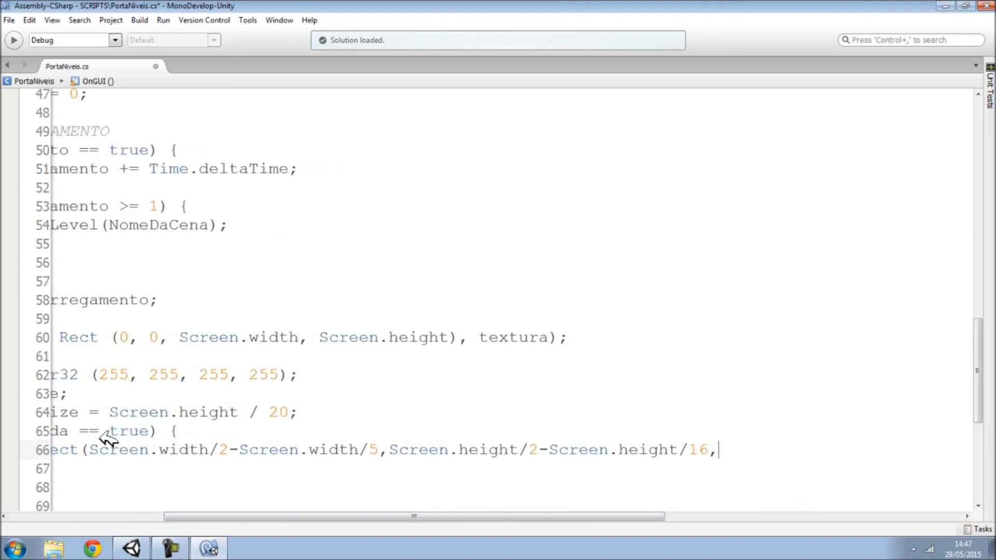
drag(89, 450, 229, 449)
key(ctrl+c)
click(751, 452)
key(ctrl+v)
text(f)
drag(647, 517, 775, 517)
drag(276, 450, 420, 448)
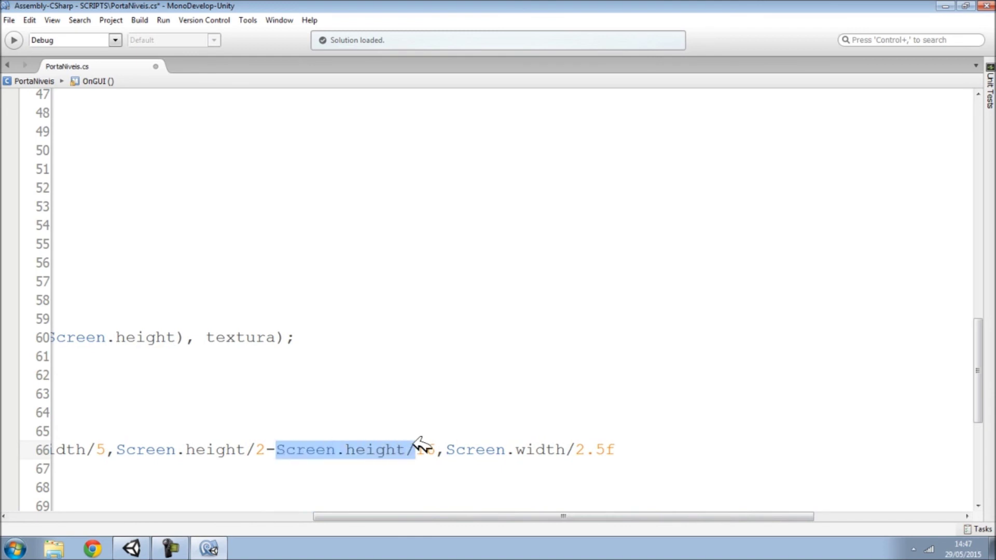
click(636, 448)
text(,)
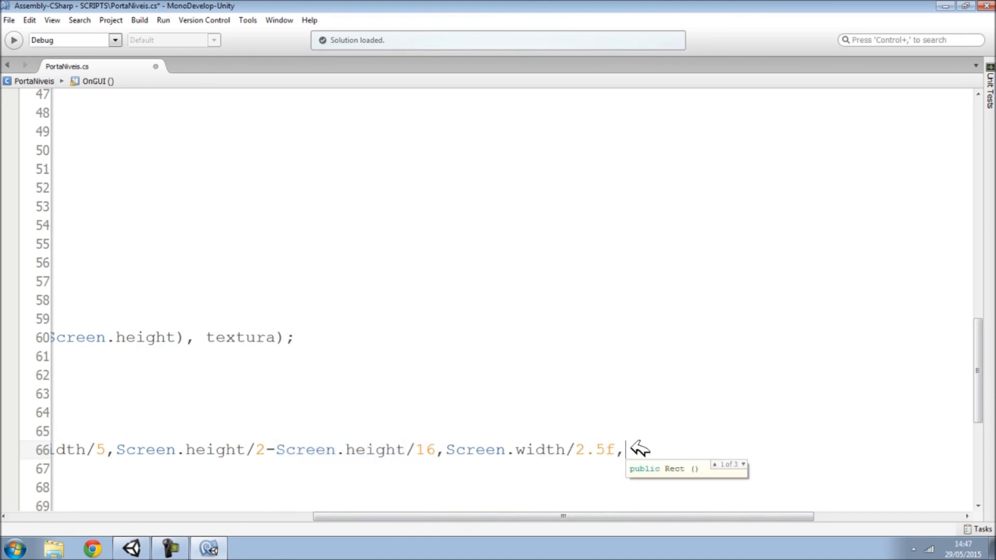
key(ctrl+v)
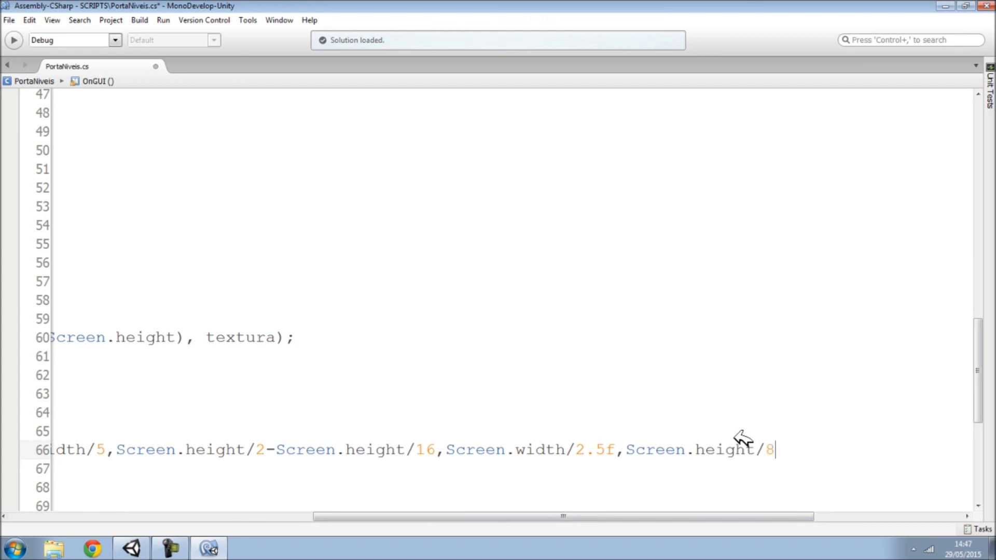
text(,)
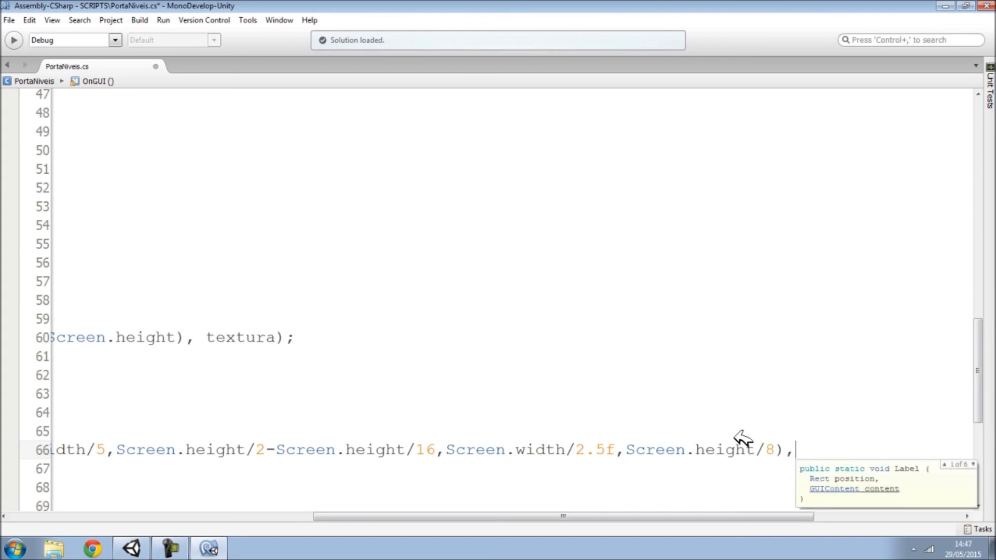
text("A porta )
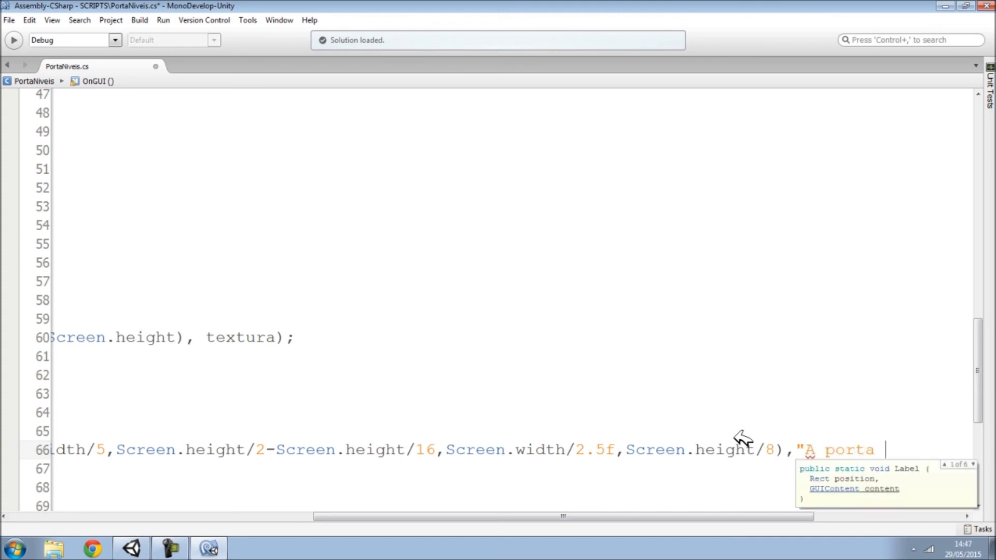
text(esta t)
text(rancada")
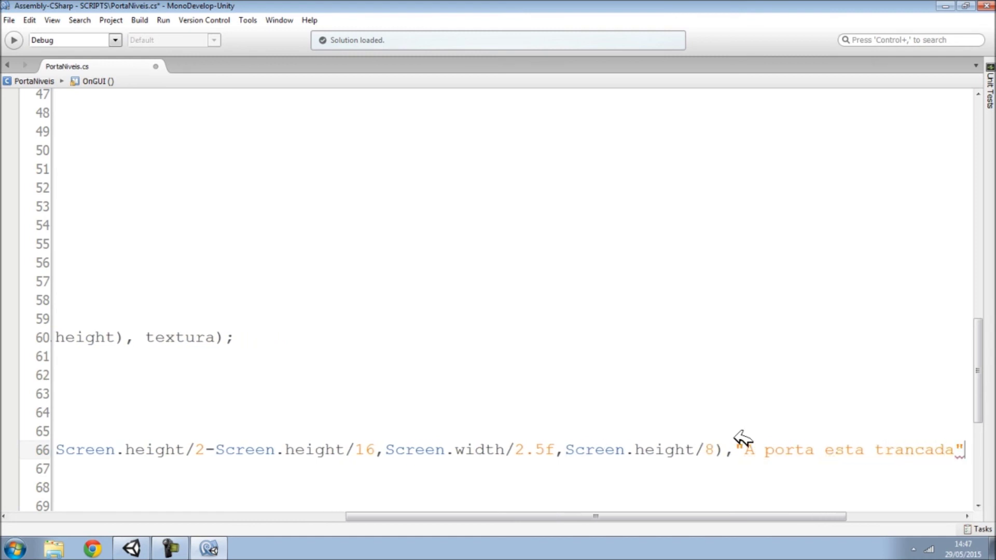
text())
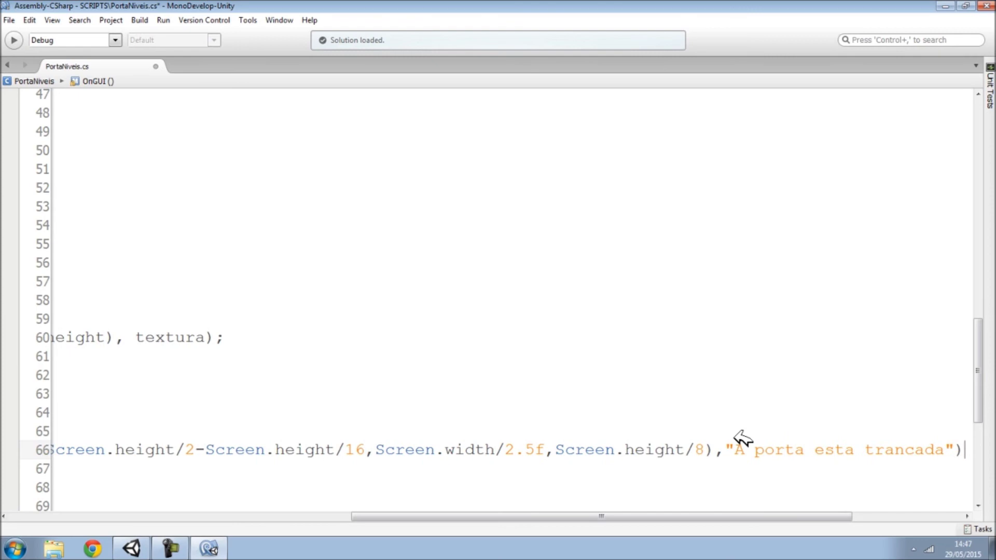
text(;)
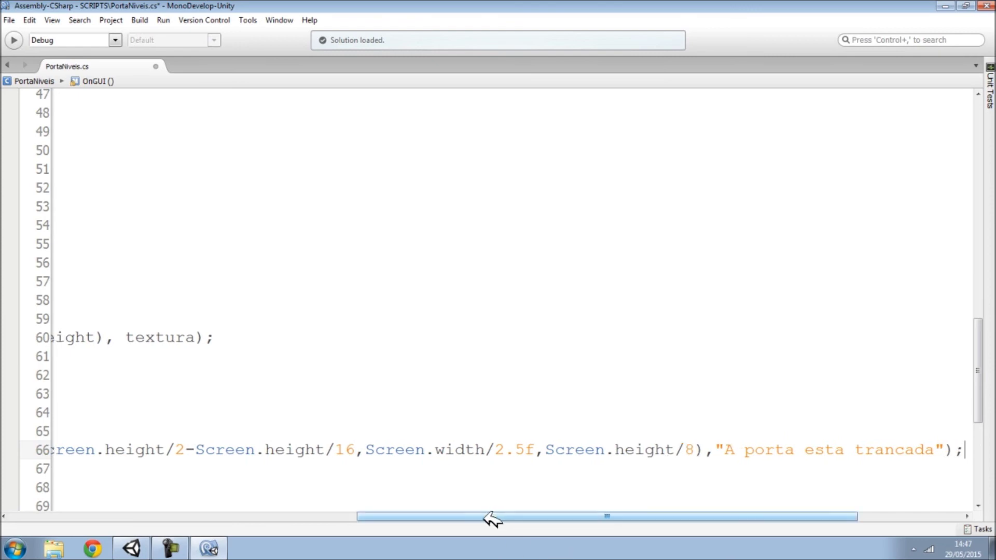
Save PortaNiveis.cs through File > Save
drag(475, 517, 125, 525)
scroll(73, 496, down, 3)
click(131, 357)
click(129, 345)
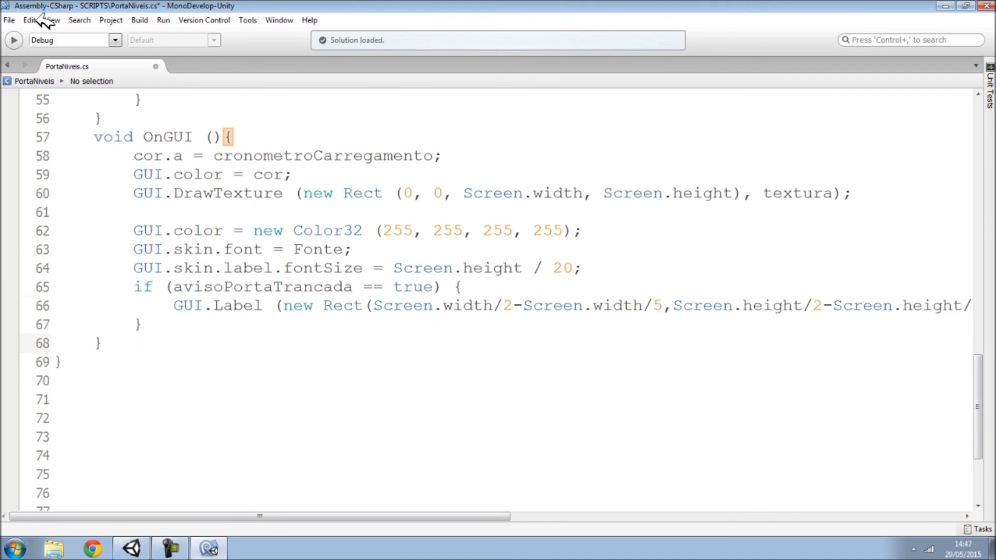
click(10, 20)
click(28, 67)
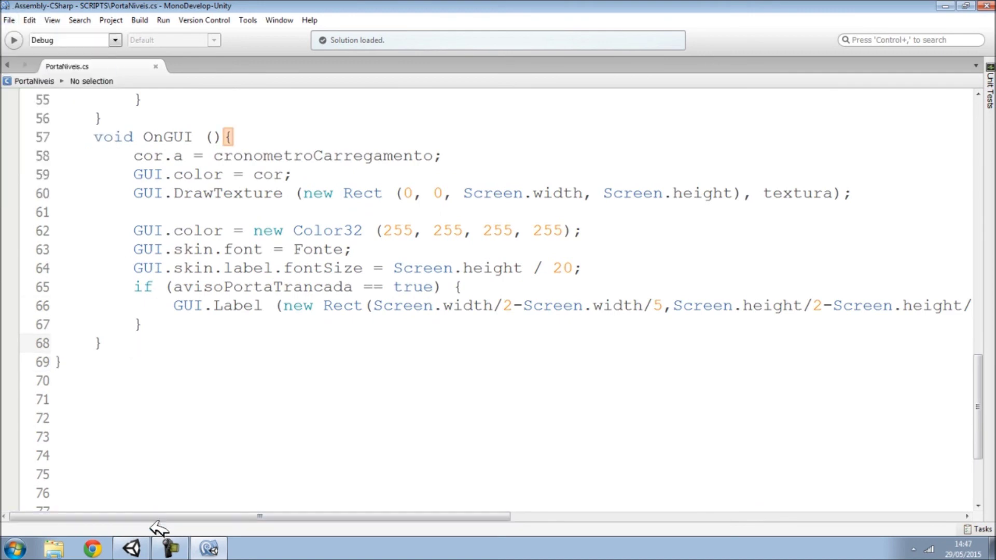
Back in Unity, select the door in the Scene and rename Portaa to PortaNiveis
click(131, 549)
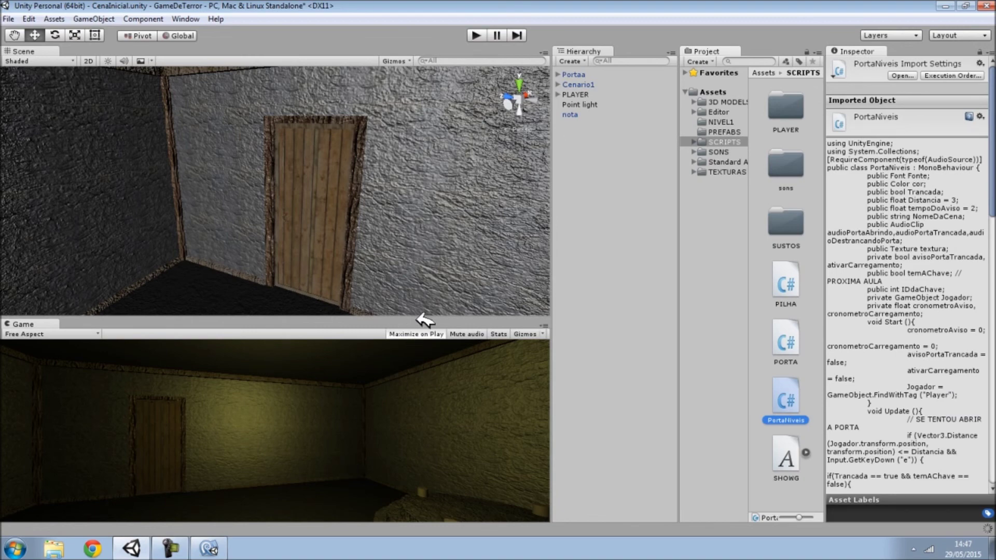
mouse_move(446, 265)
right_down()
mouse_move(459, 230)
mouse_move(549, 285)
right_up()
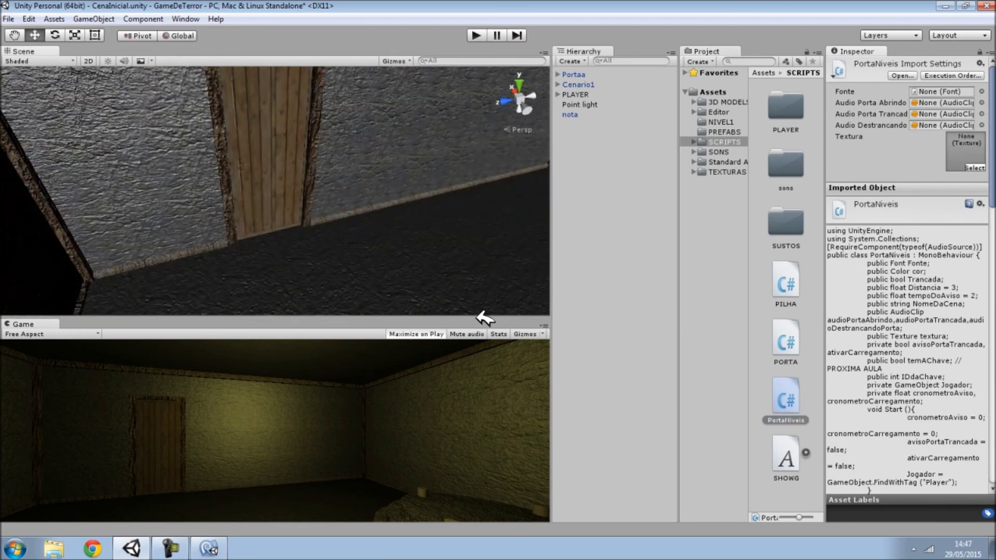
drag(485, 318, 494, 373)
right_drag(467, 311, 404, 239)
click(369, 204)
click(573, 75)
text(p)
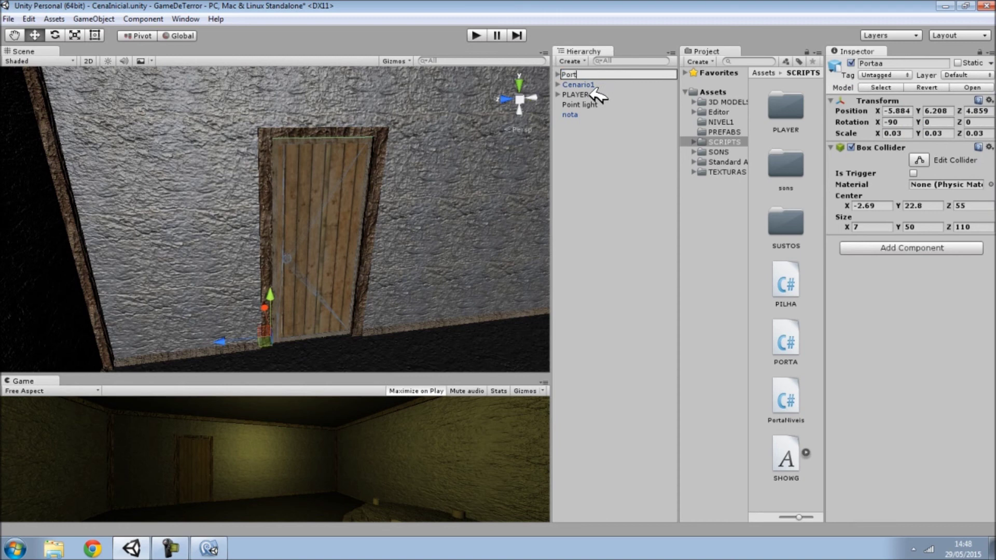
text(veis)
key(Return)
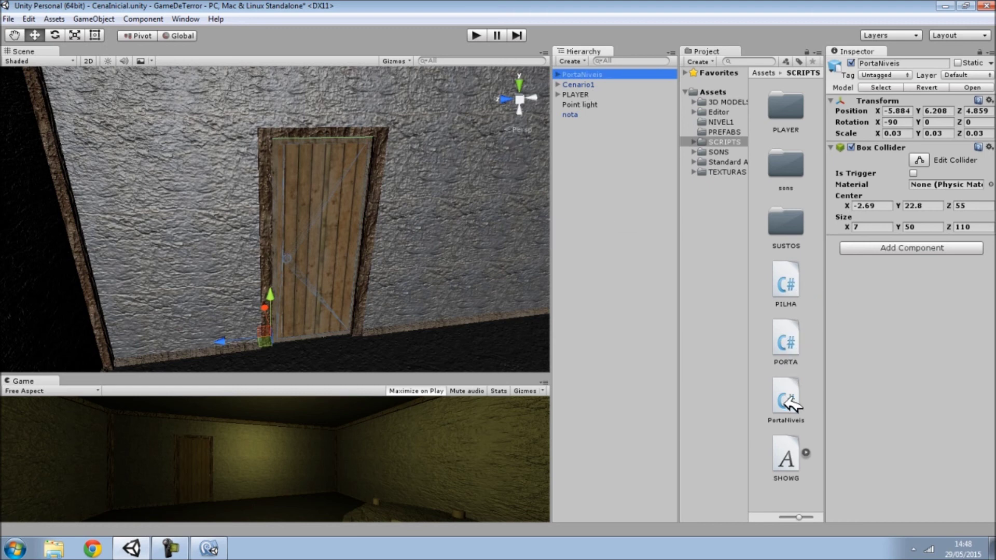
drag(592, 74, 590, 75)
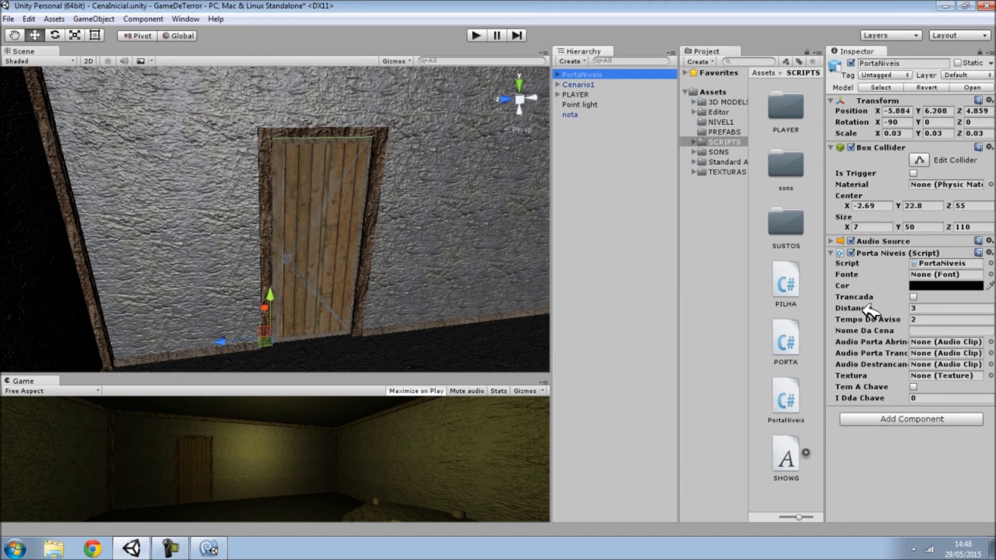
Set the PortaNiveis message font to SHOWG and its Cor colour to bright green
drag(787, 457, 942, 277)
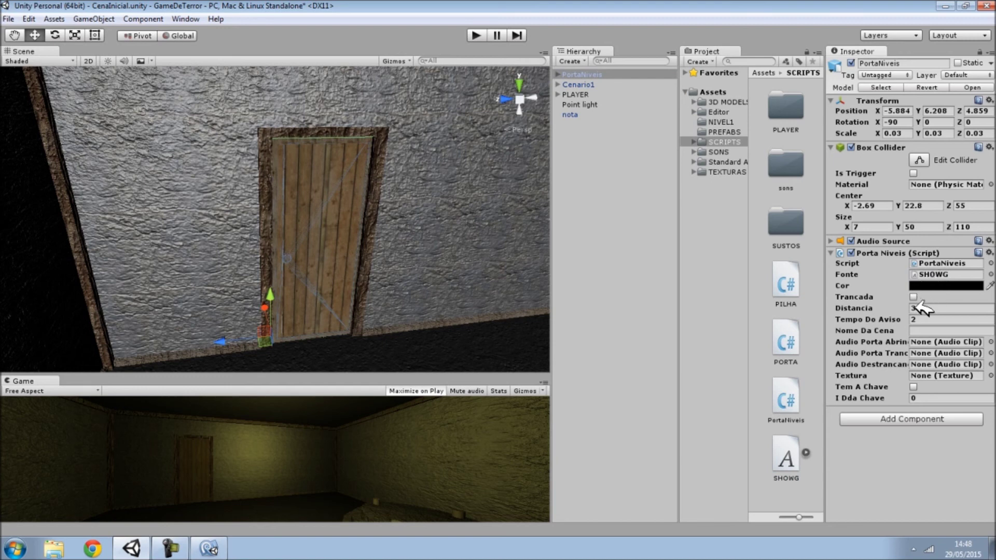
click(929, 286)
click(112, 106)
click(98, 51)
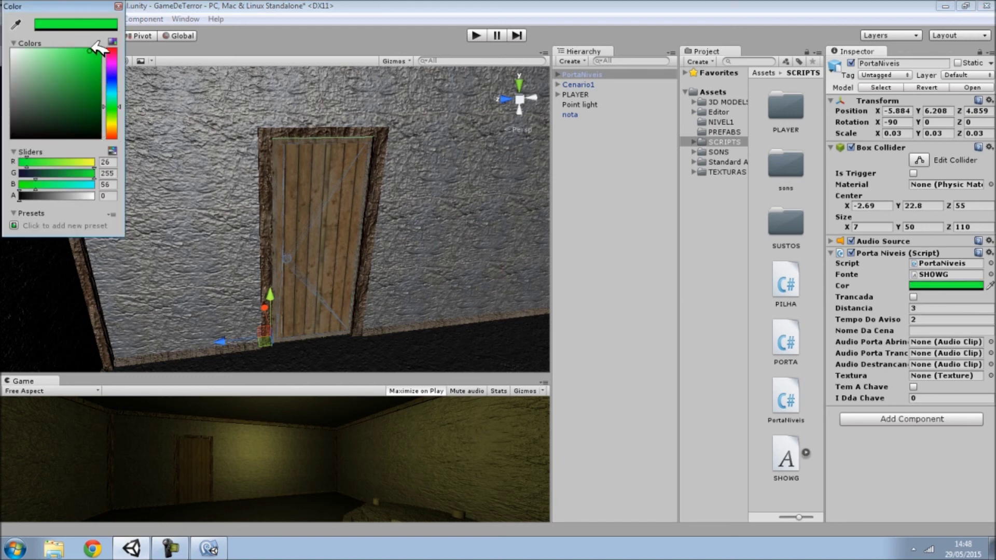
click(120, 5)
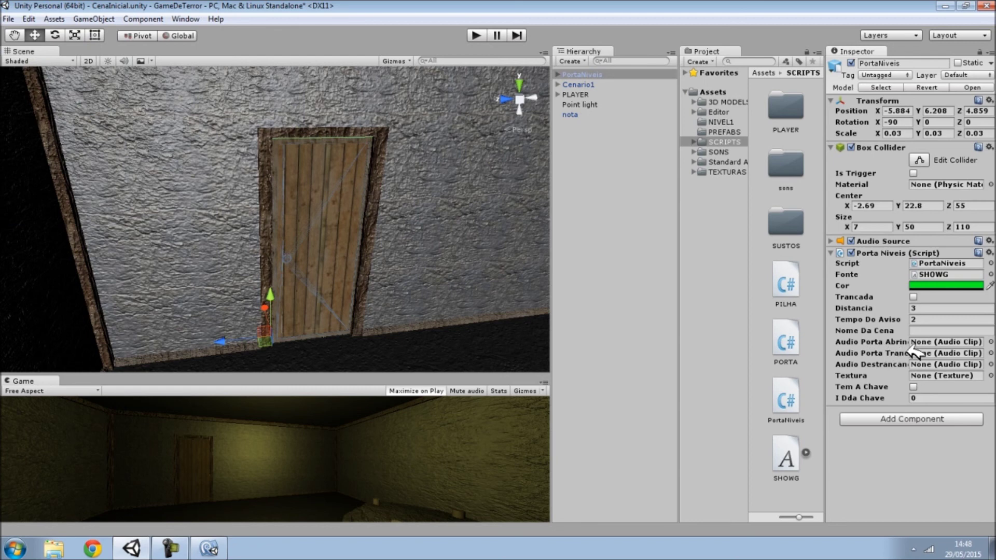
Enter NIVEL1 as the Nome Da Cena scene name
click(929, 309)
click(931, 321)
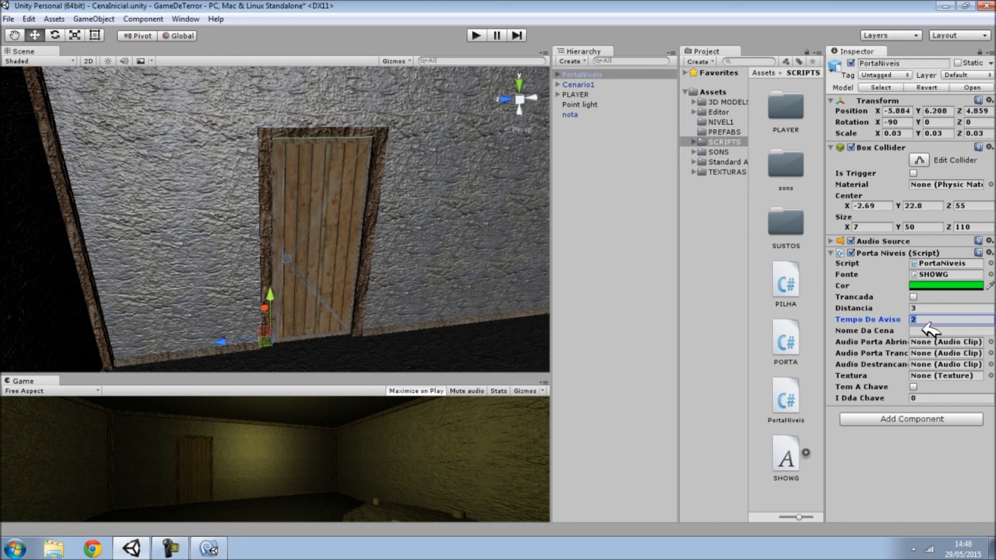
click(712, 93)
scroll(810, 410, down, 3)
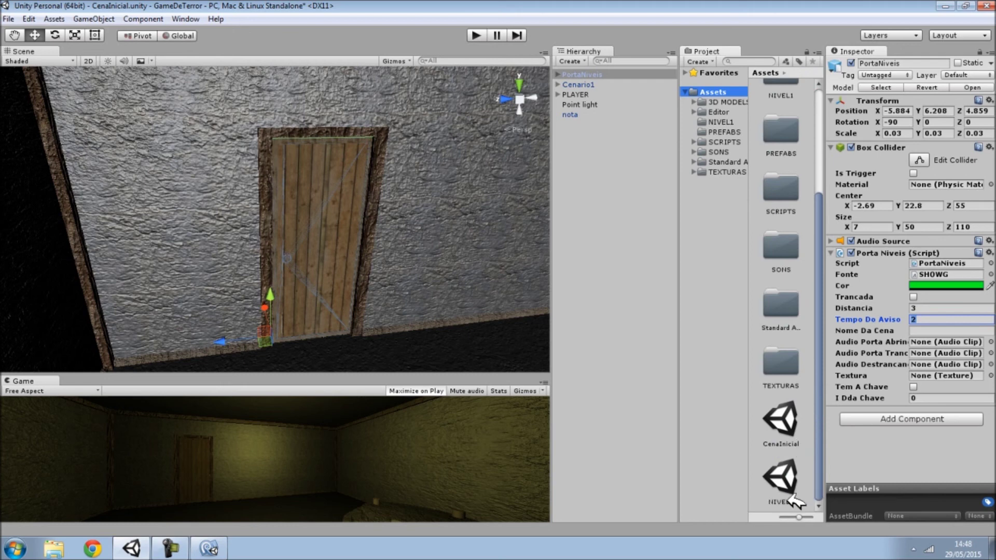
click(933, 330)
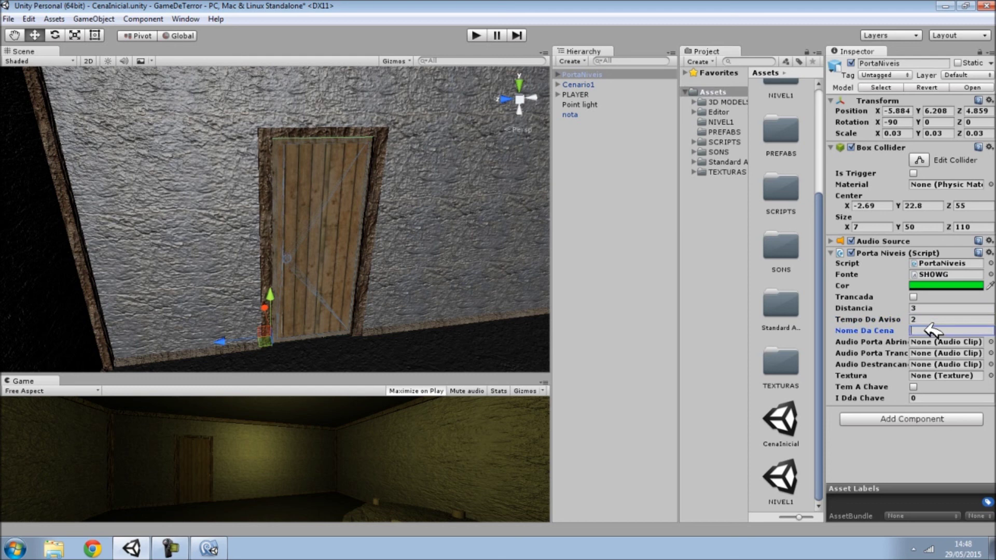
text(NIVEL1)
Preview the abrindoPorta, PORTA1, PORTA2 and portaTrancada clips in SONS/PORTAS
click(719, 152)
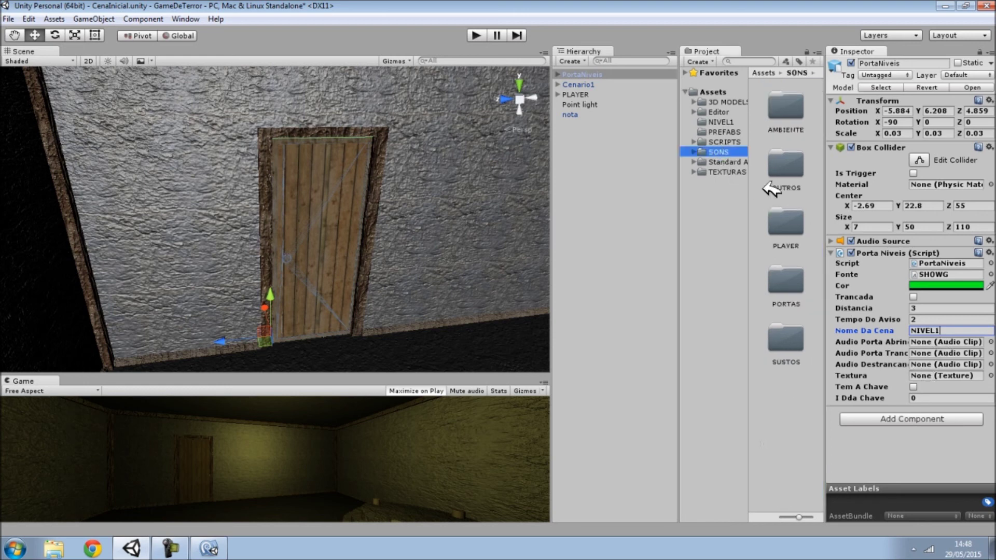
double_click(789, 279)
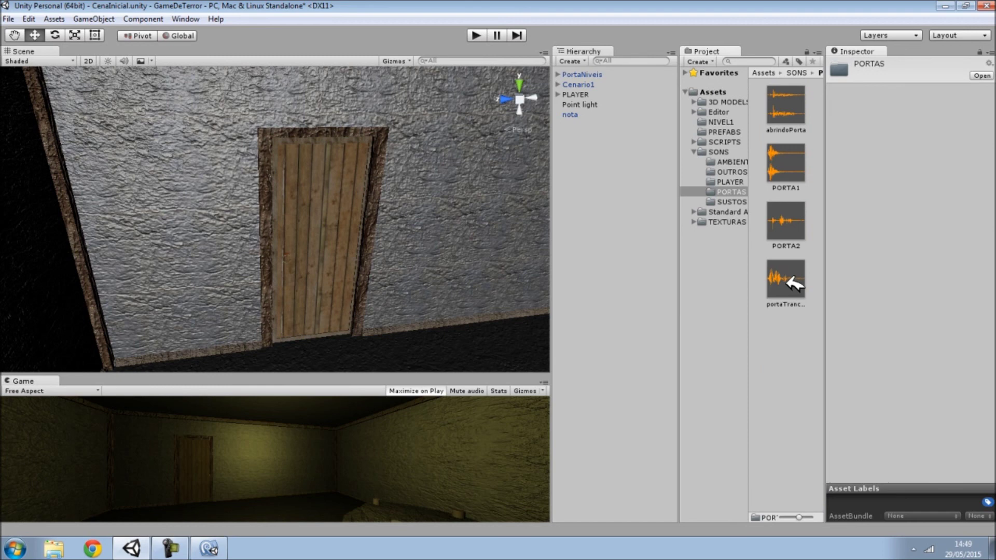
click(801, 110)
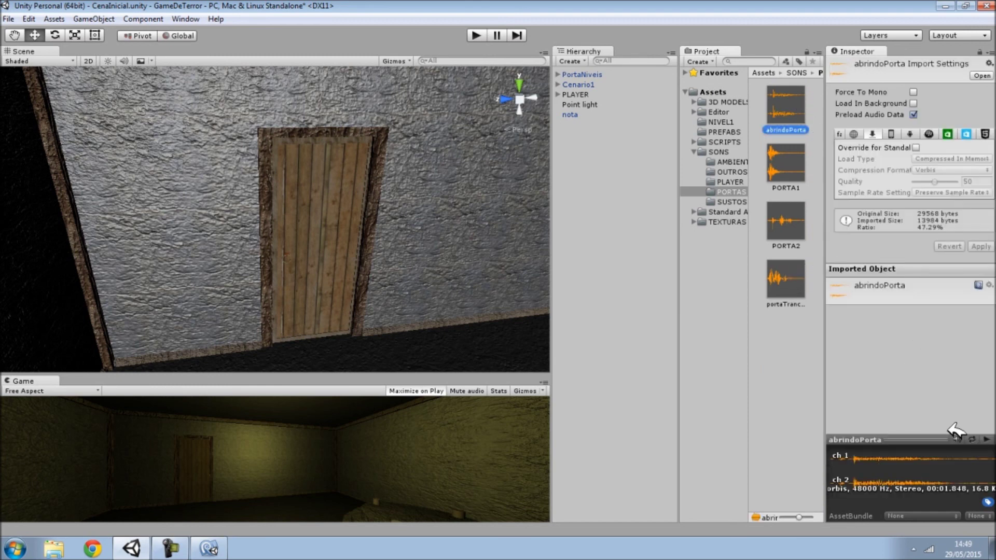
click(985, 439)
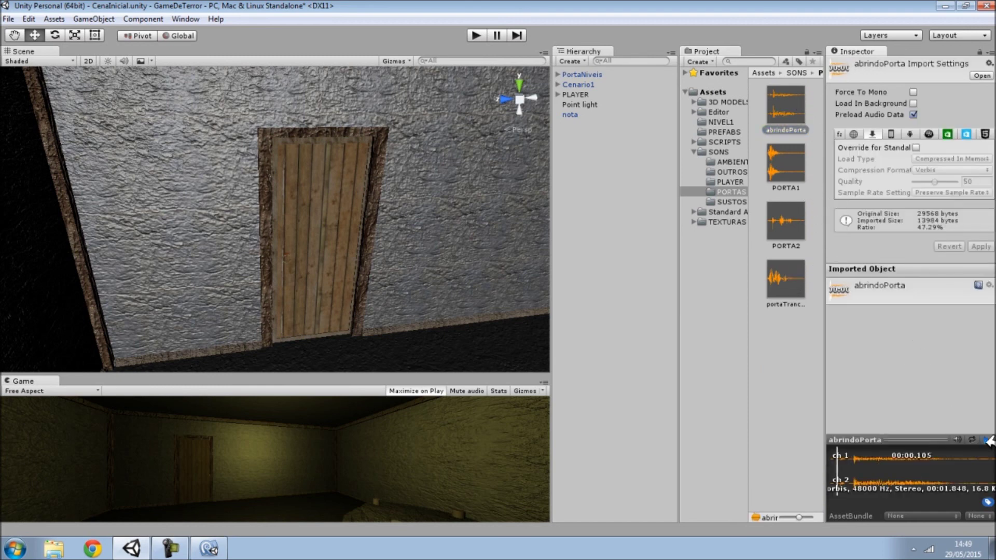
click(789, 166)
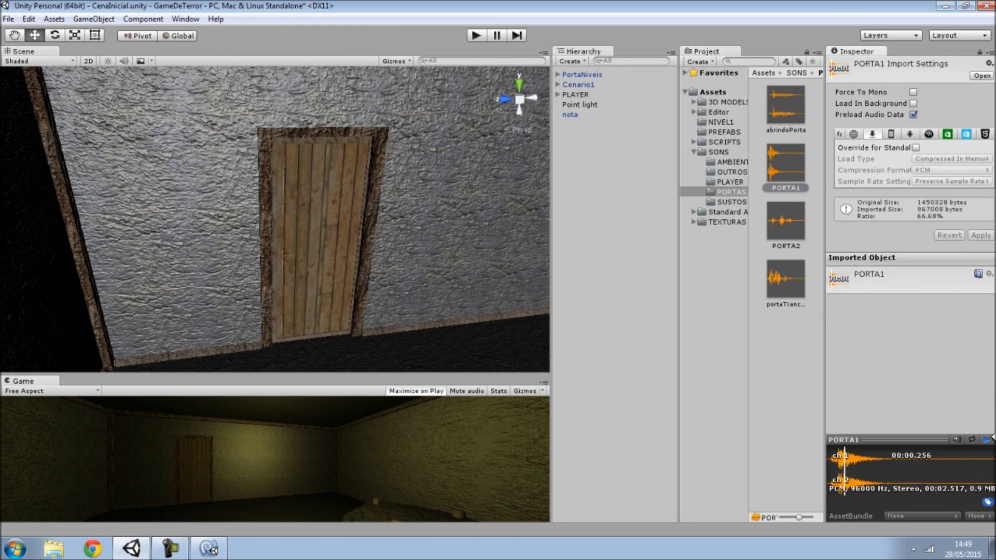
click(791, 221)
click(987, 439)
click(787, 279)
click(988, 440)
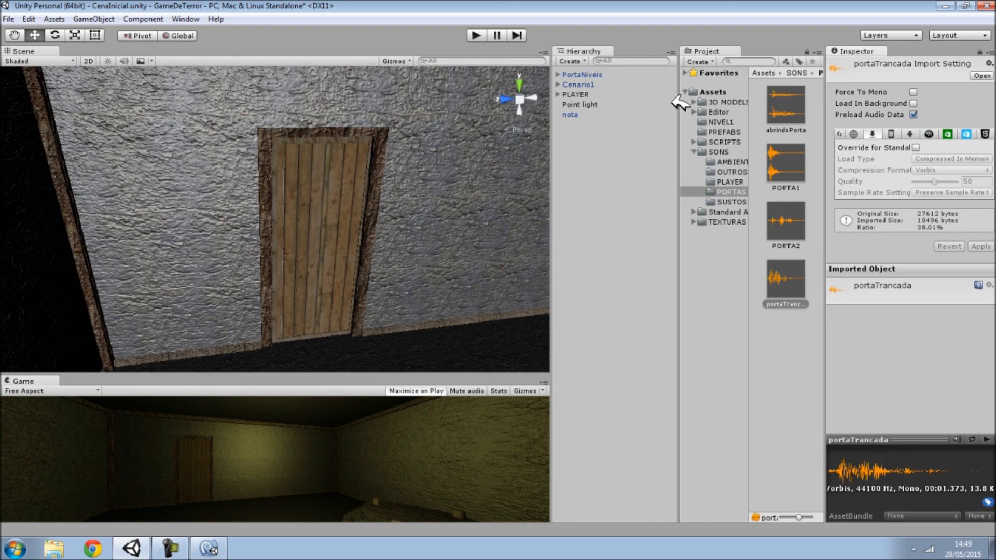
Assign portaTrancada as the locked sound, PORTA2 as unlocking and abrindoPorta as opening
click(577, 115)
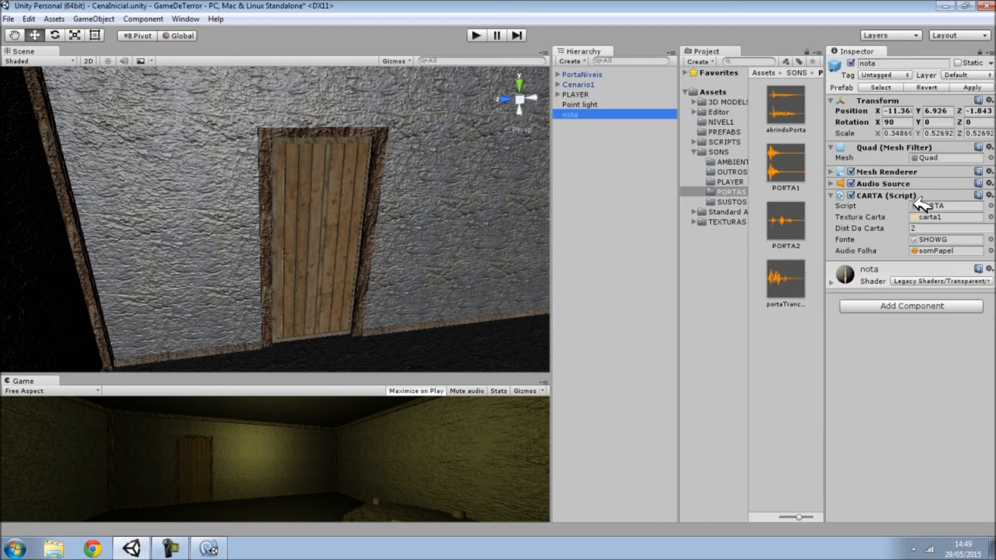
click(581, 74)
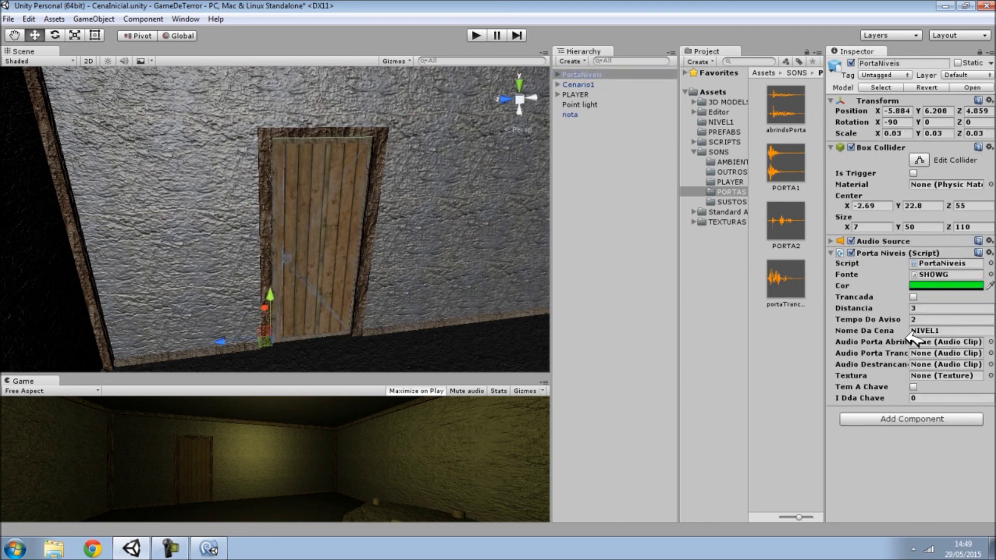
drag(794, 282, 934, 354)
drag(788, 225, 934, 364)
drag(786, 112, 942, 342)
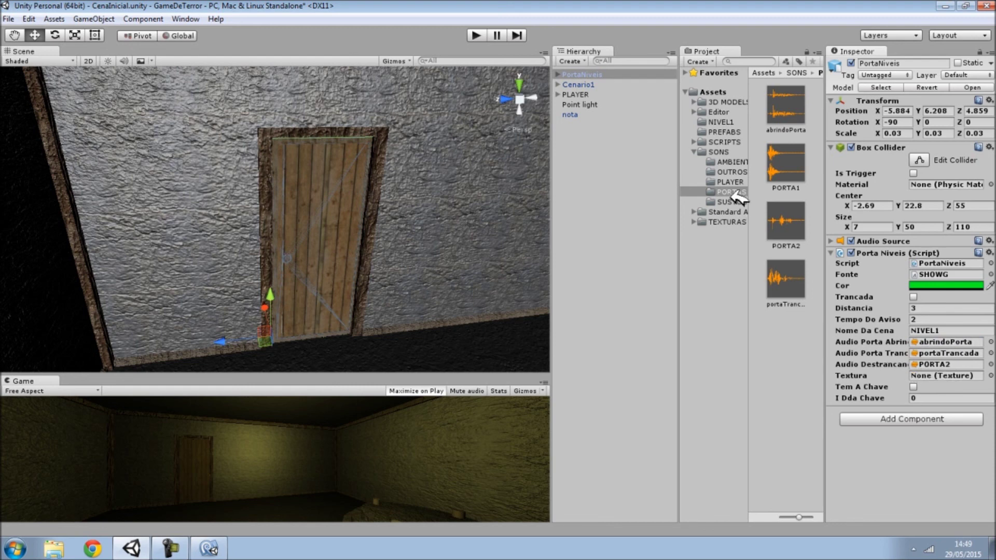
click(695, 151)
Locate the wall's auto_5 texture asset in the TEXTURAS folder
click(731, 171)
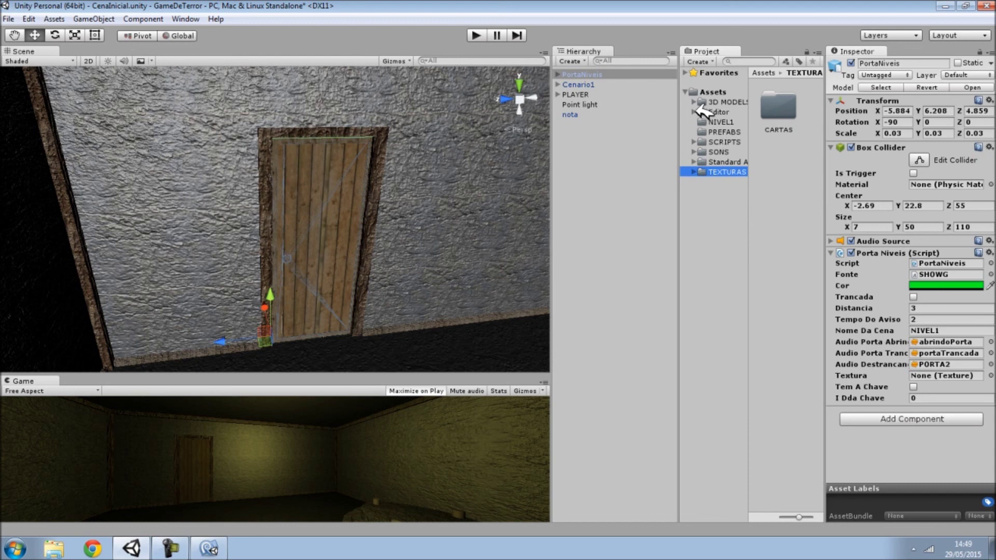
click(479, 194)
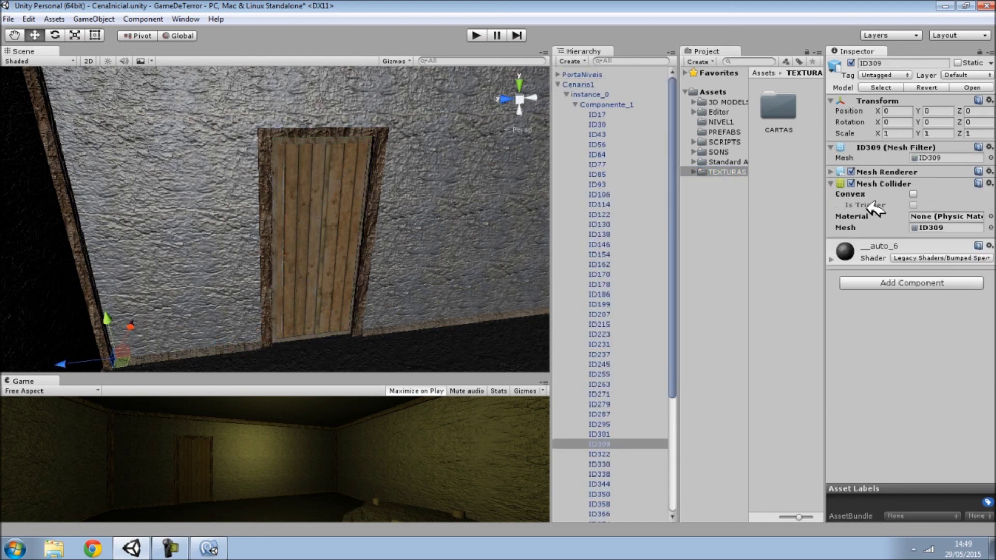
click(832, 258)
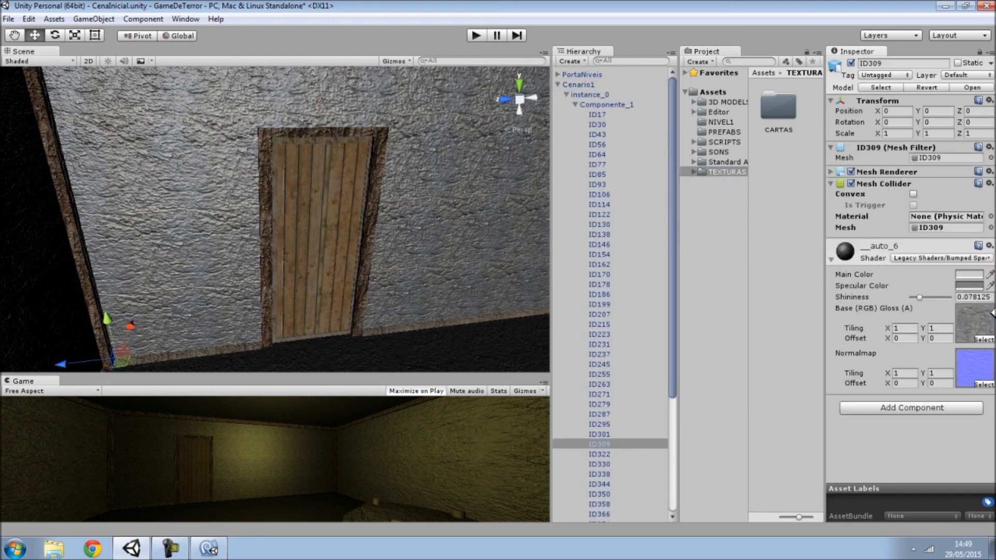
click(992, 313)
click(787, 239)
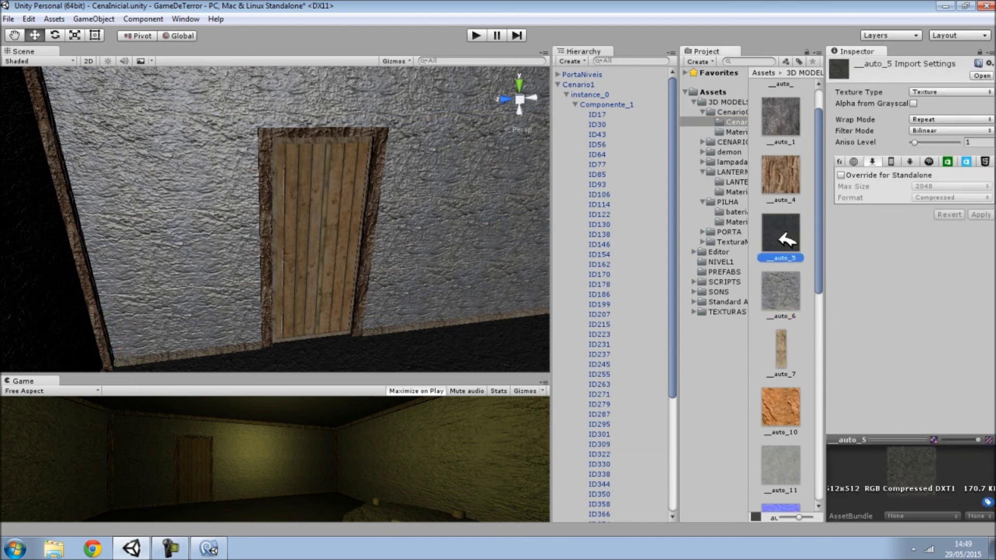
Set auto_5 as the door's fade Textura and start play mode
click(558, 85)
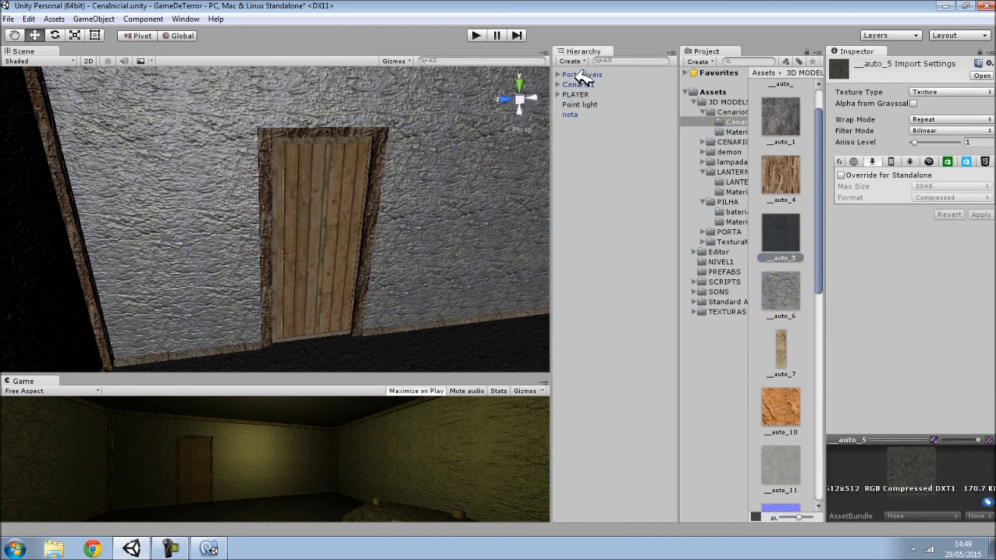
click(582, 74)
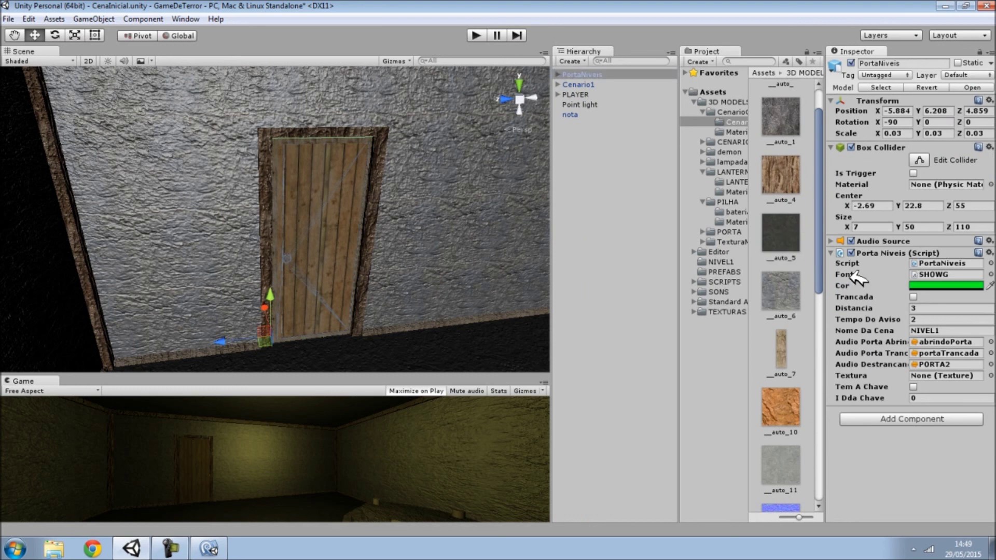
drag(944, 357, 946, 375)
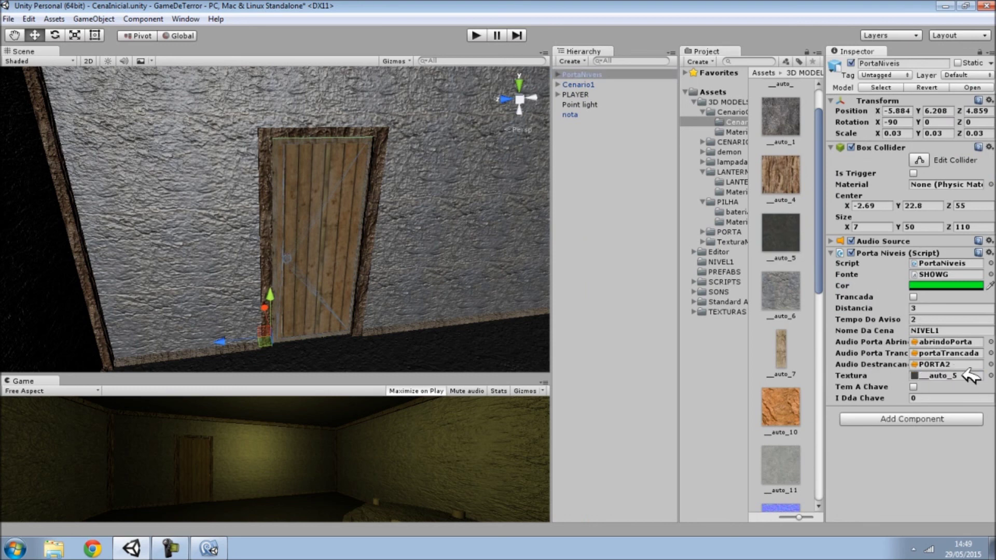
scroll(779, 327, down, 5)
scroll(784, 326, down, 5)
scroll(799, 325, down, 3)
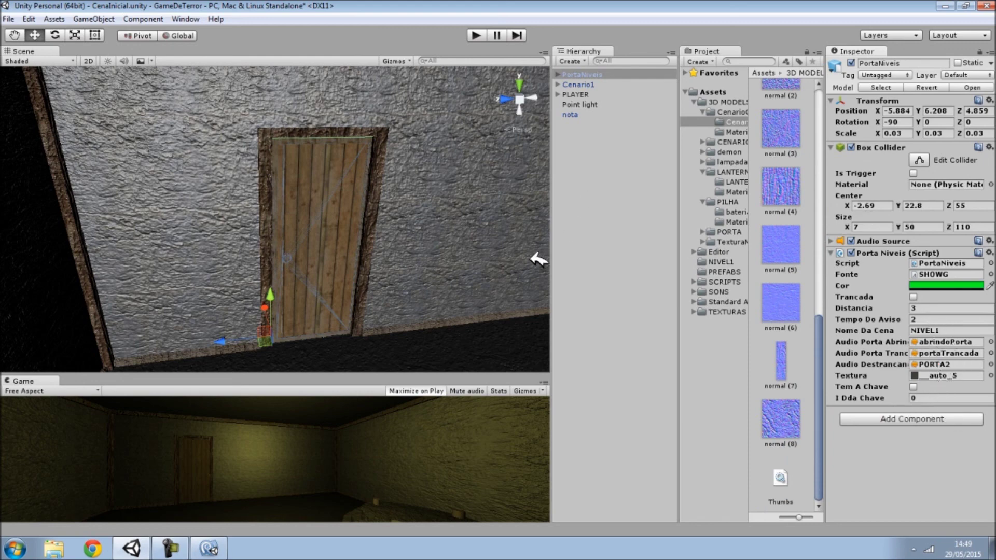
click(479, 35)
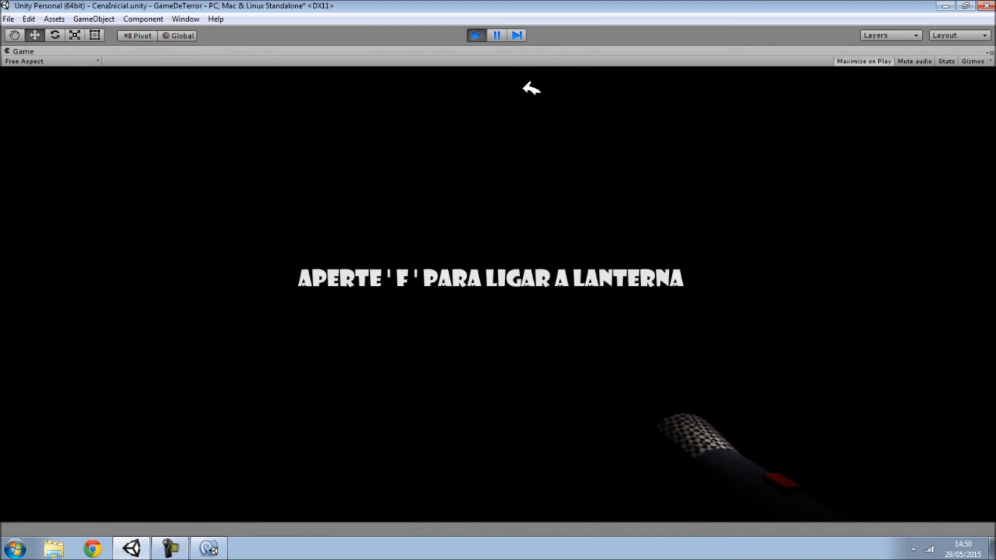
Switch on the flashlight in play mode, then stop the game and reselect the door
key(f)
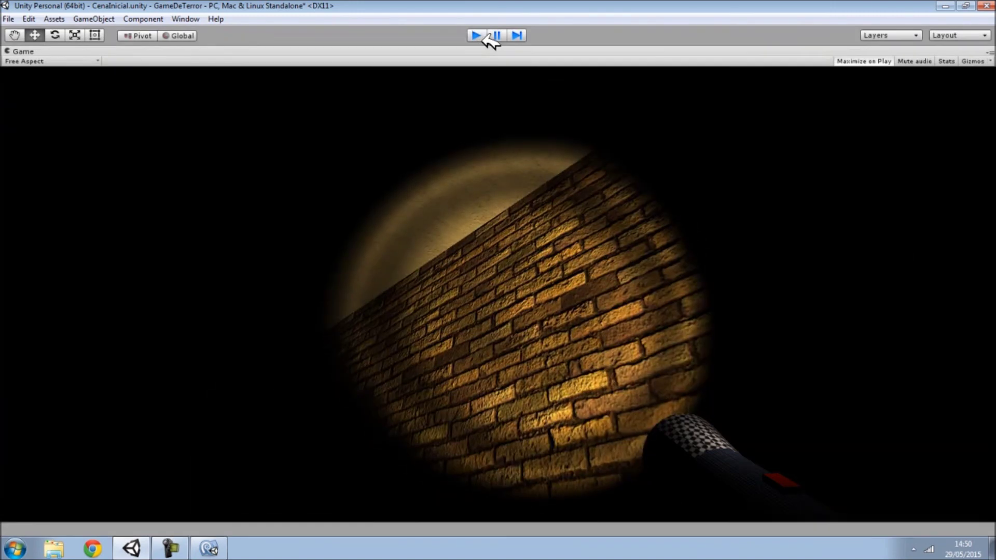
click(484, 35)
click(338, 202)
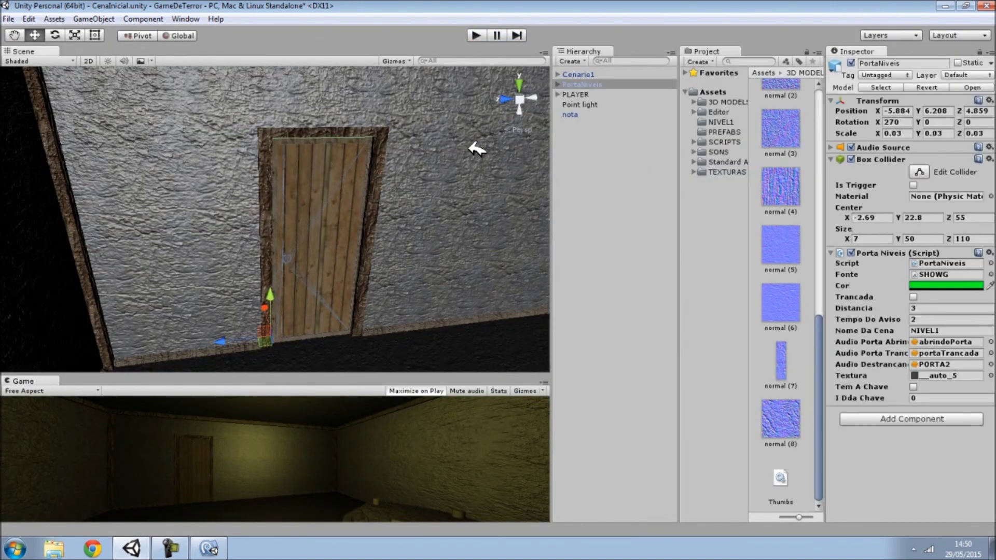
Change the door's Cor fade colour from green to black
click(926, 285)
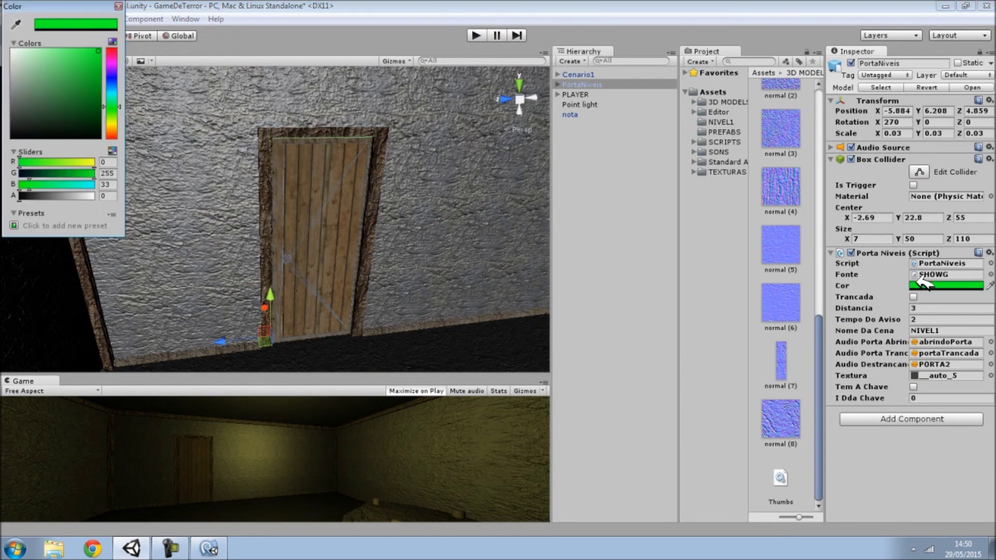
drag(102, 133, 13, 139)
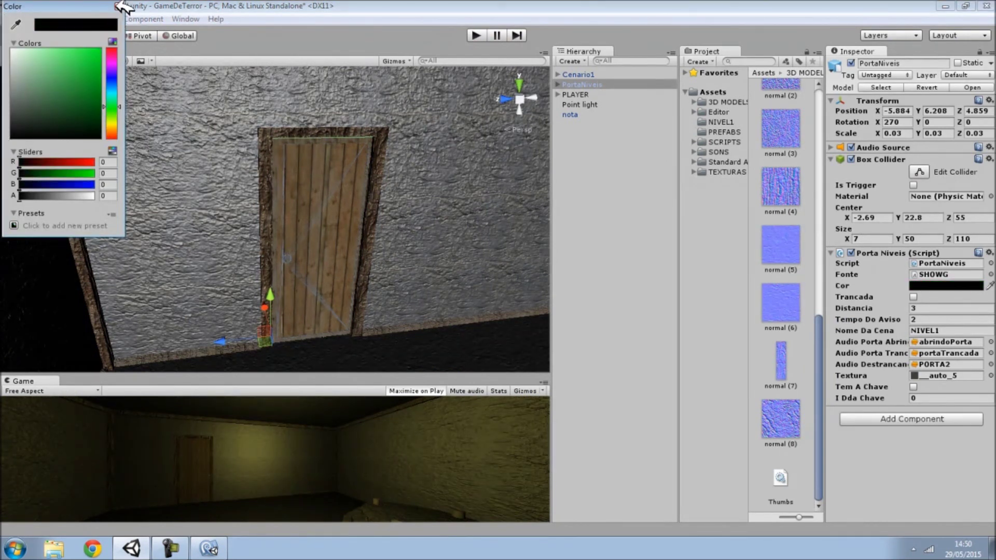
click(119, 6)
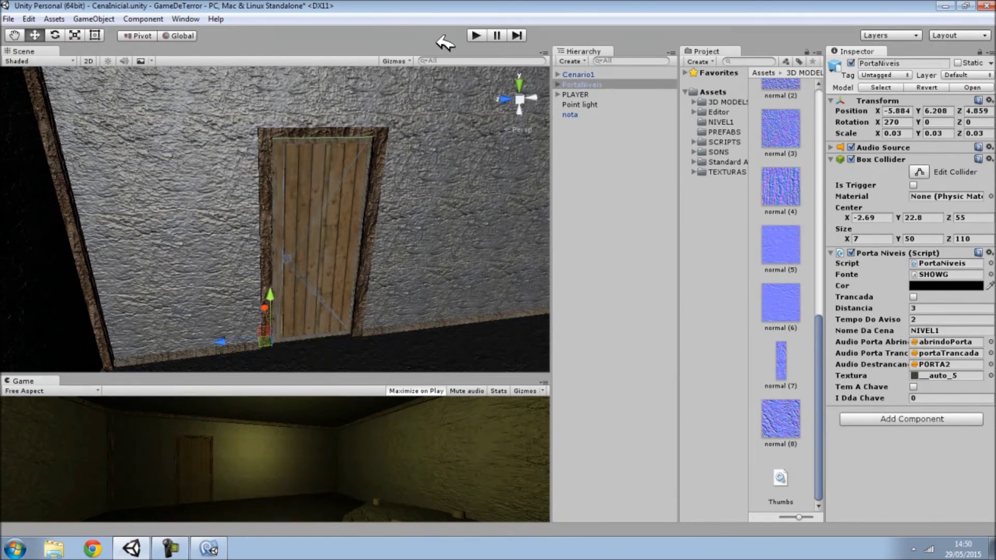
Play-test by walking to the door with the flashlight on, then stop
click(477, 35)
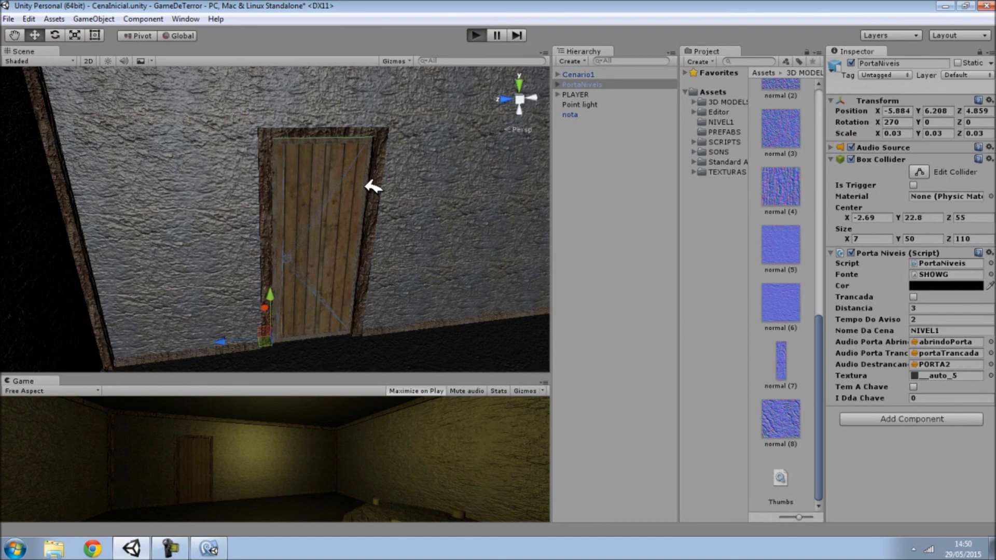
key(w)
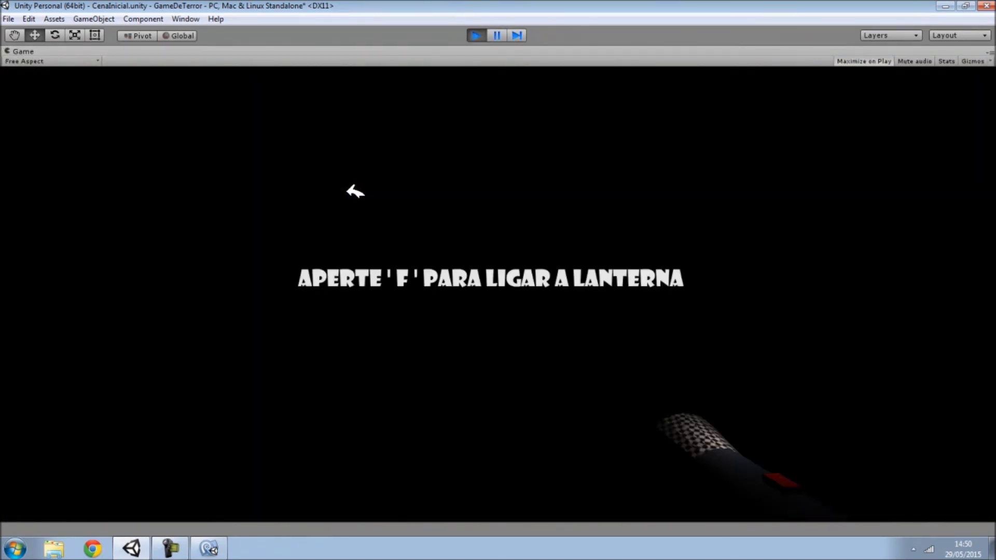
key(f)
click(483, 34)
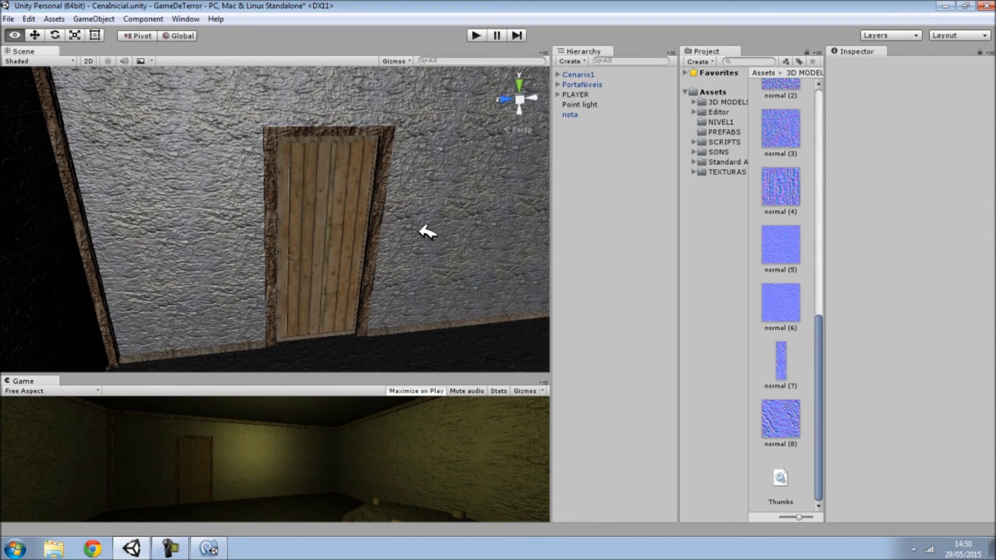
Tick Trancada, test the locked-door message, then tick Tem A Chave and replay
scroll(436, 232, up, 2)
click(374, 232)
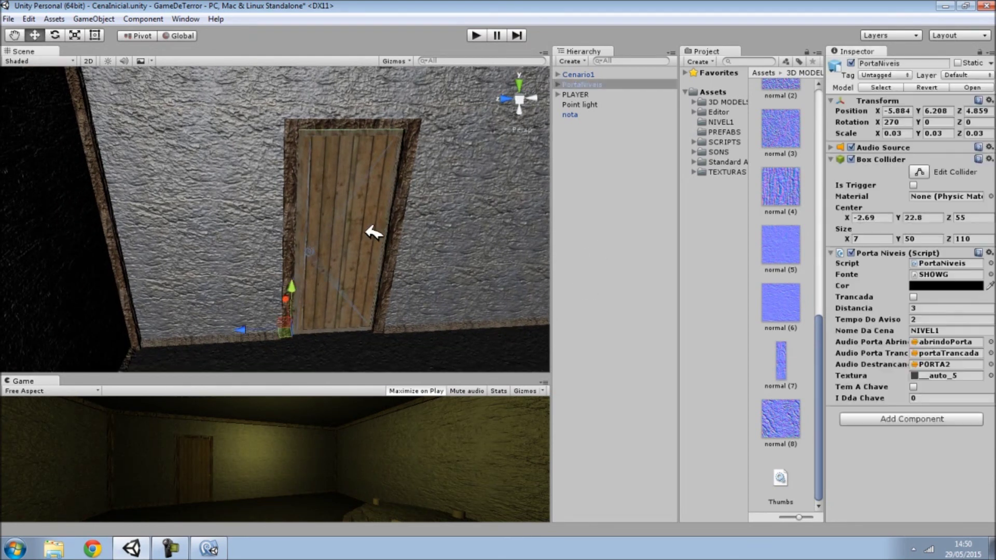
click(914, 296)
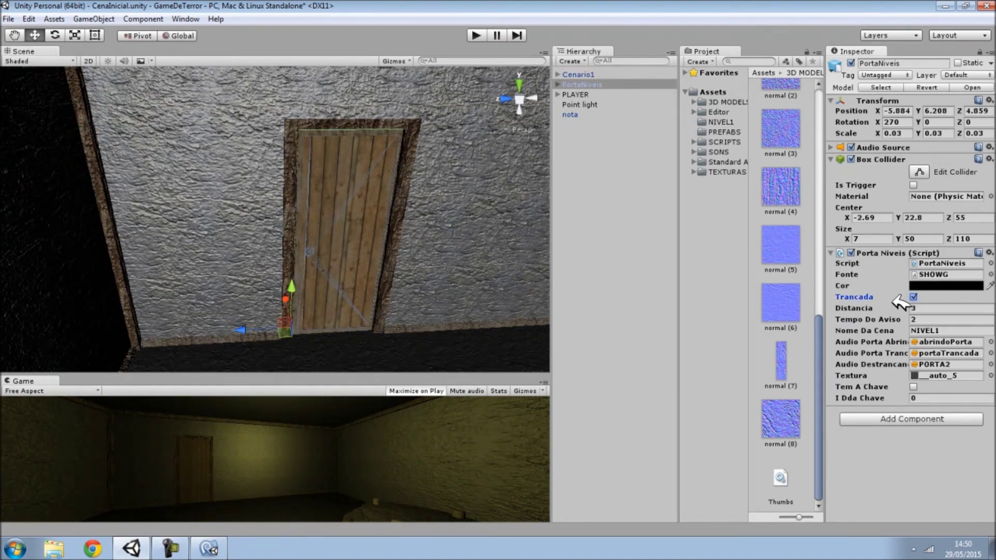
click(484, 35)
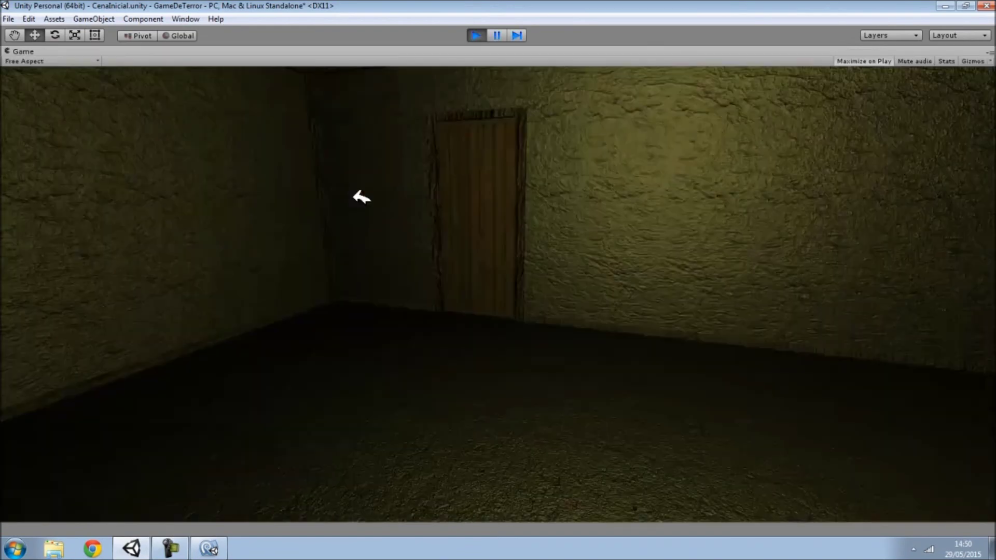
key(w)
click(366, 188)
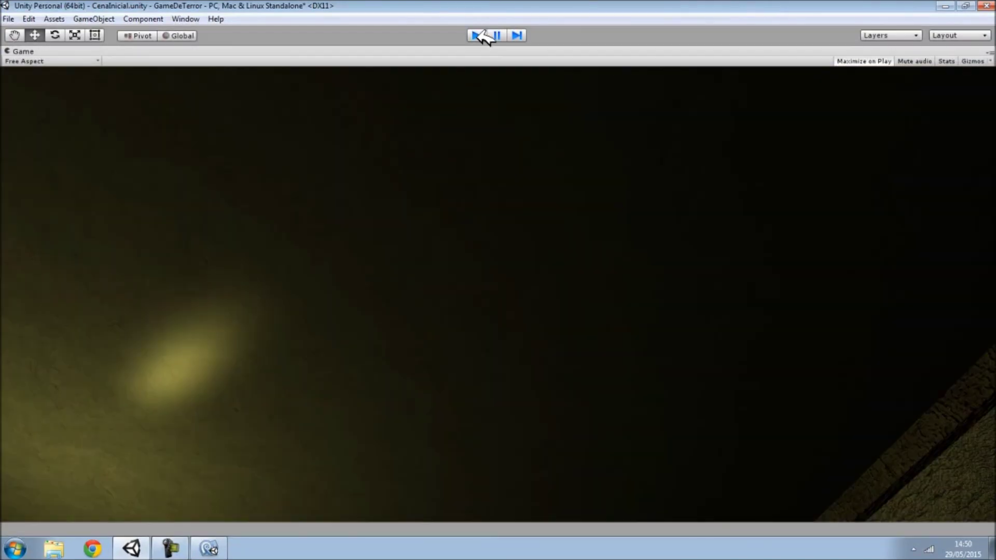
click(477, 36)
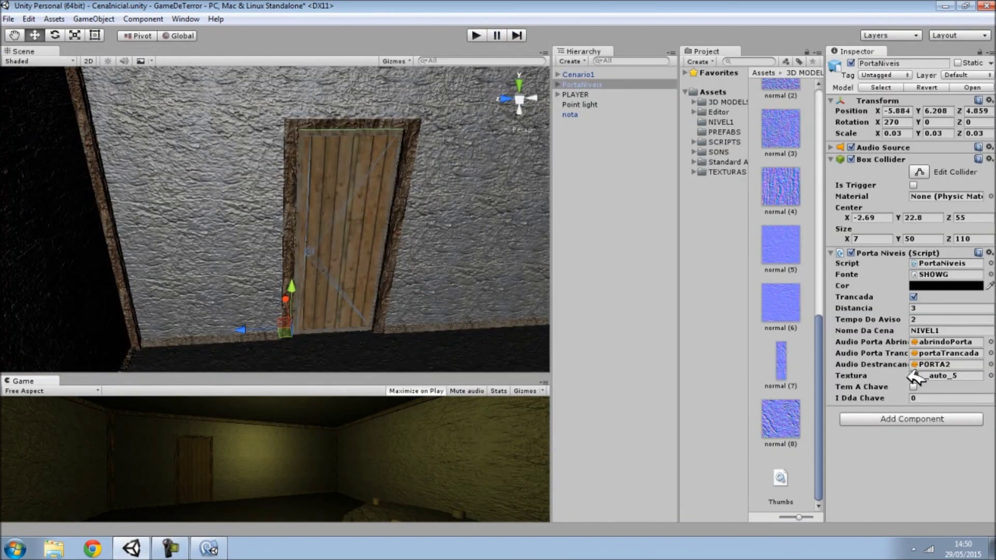
click(913, 387)
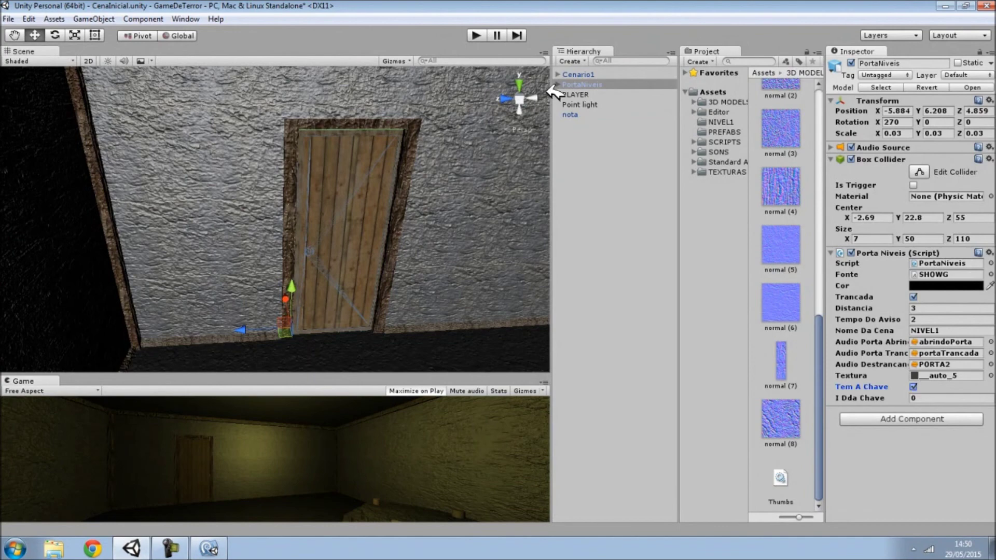
click(484, 32)
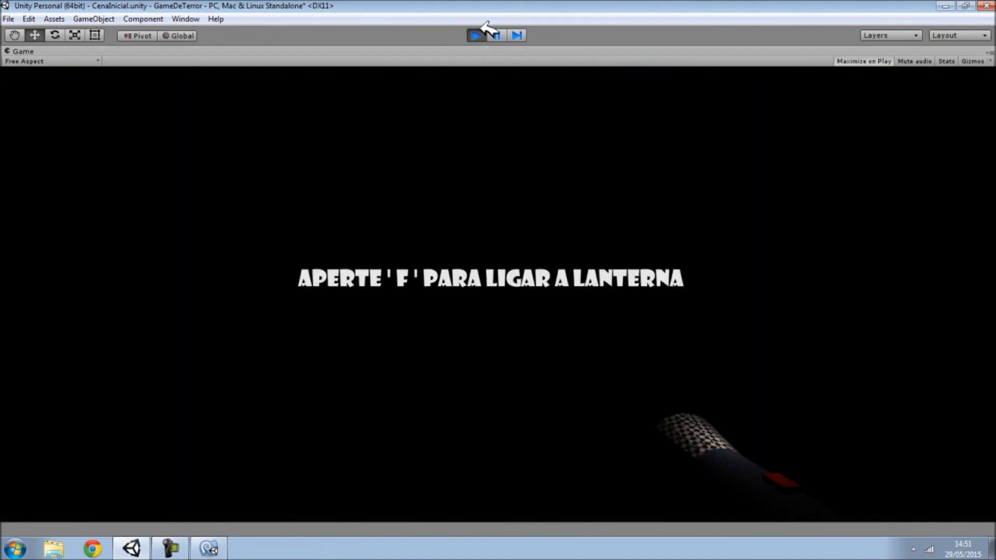
Stop the game, set I Dda Chave to 9 and untick Tem A Chave on the door
click(476, 33)
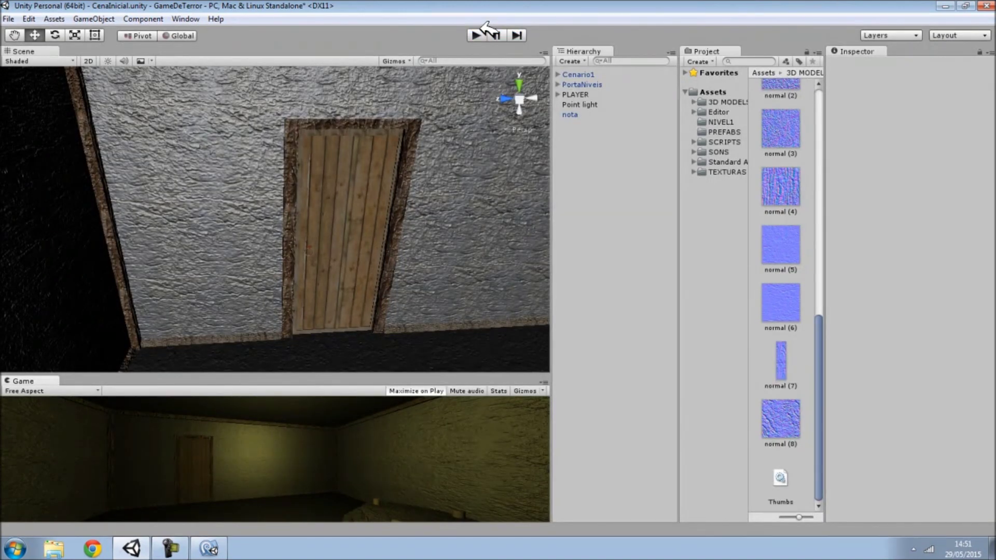
click(597, 84)
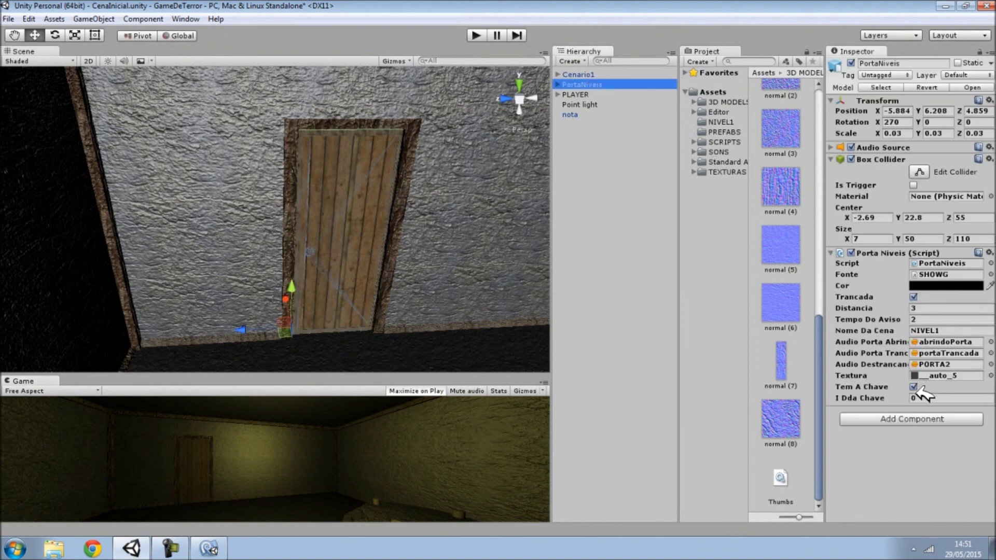
click(930, 397)
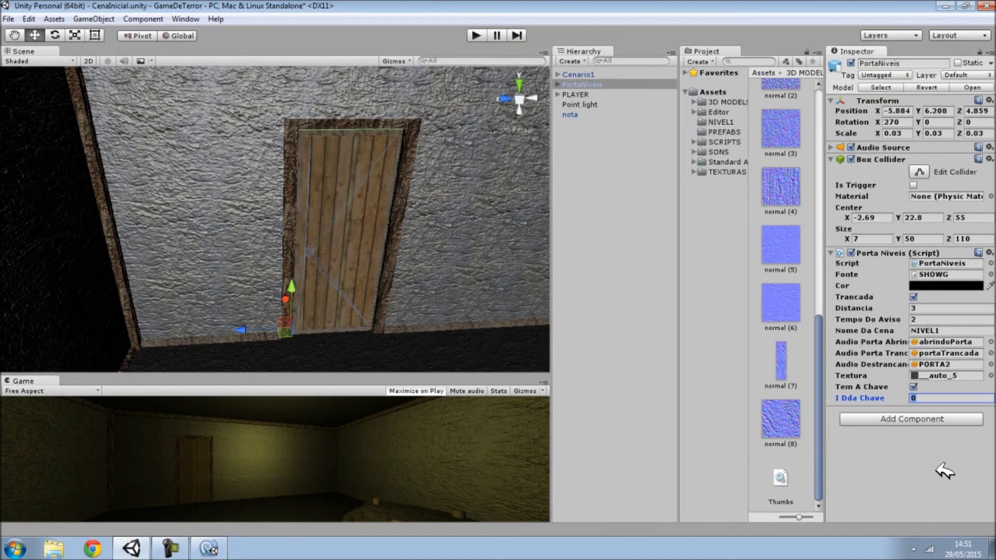
click(914, 387)
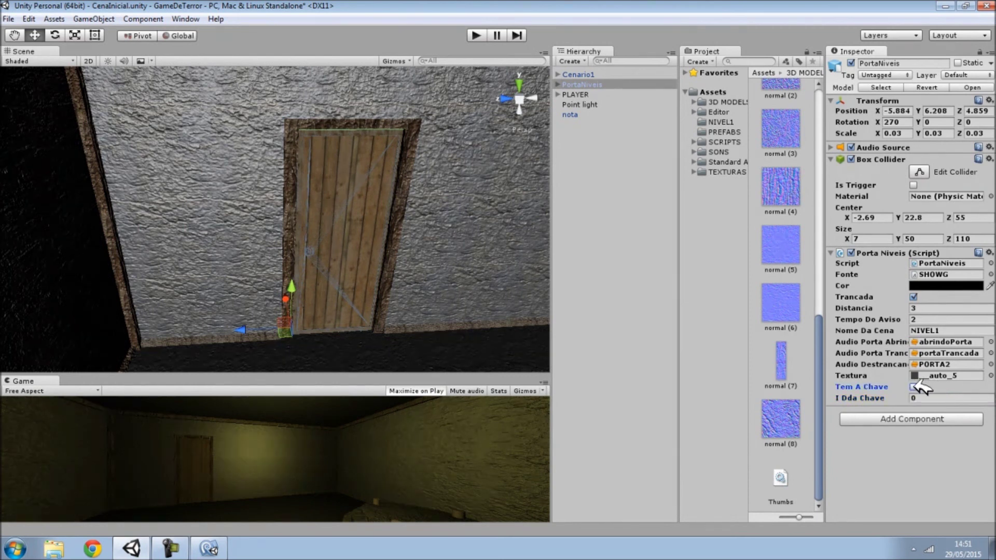
click(921, 397)
text(9)
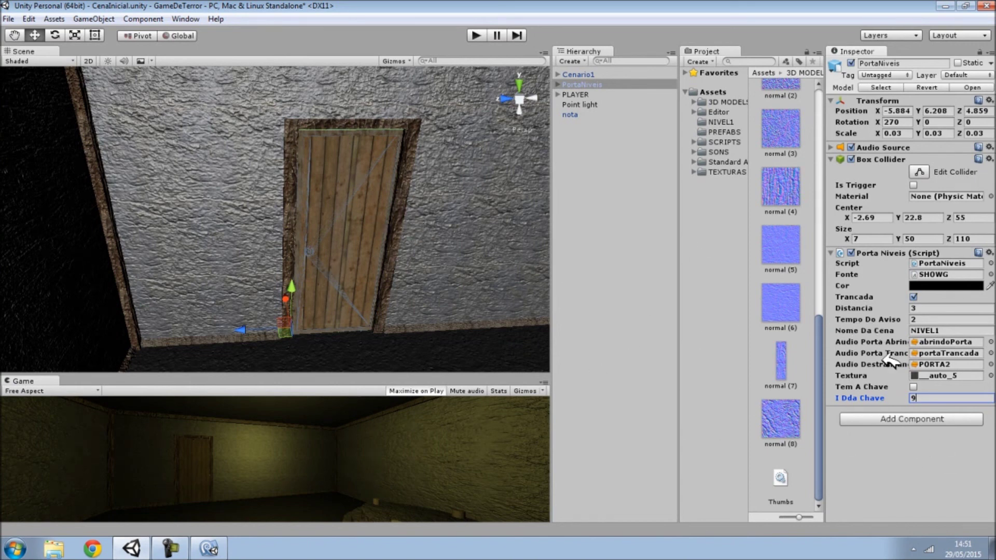
Orbit the scene to view the whole room and briefly check PortaNiveis in MonoDevelop
mouse_move(392, 259)
alt+mouse_down()
mouse_move(370, 266)
mouse_move(483, 282)
mouse_move(675, 175)
mouse_move(177, 275)
alt+mouse_up()
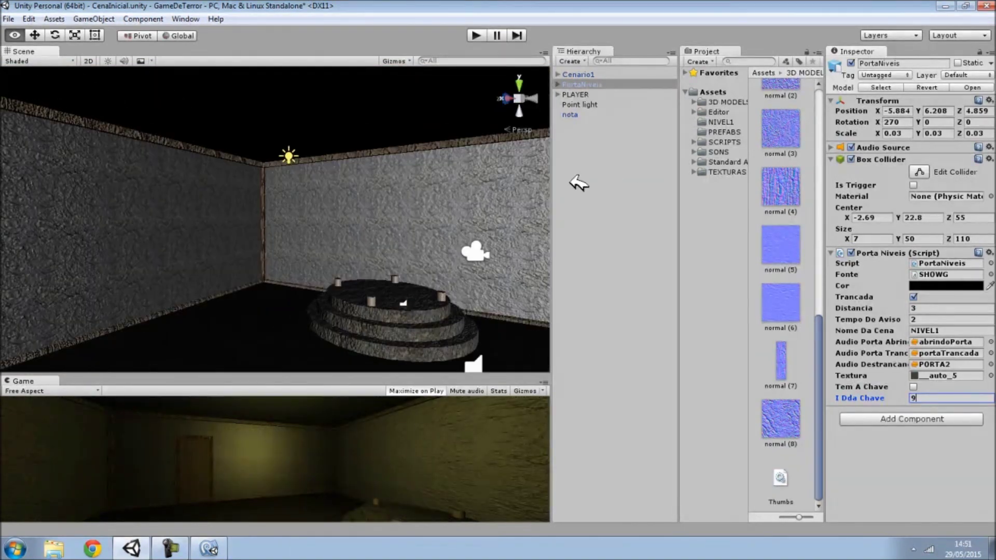
click(212, 550)
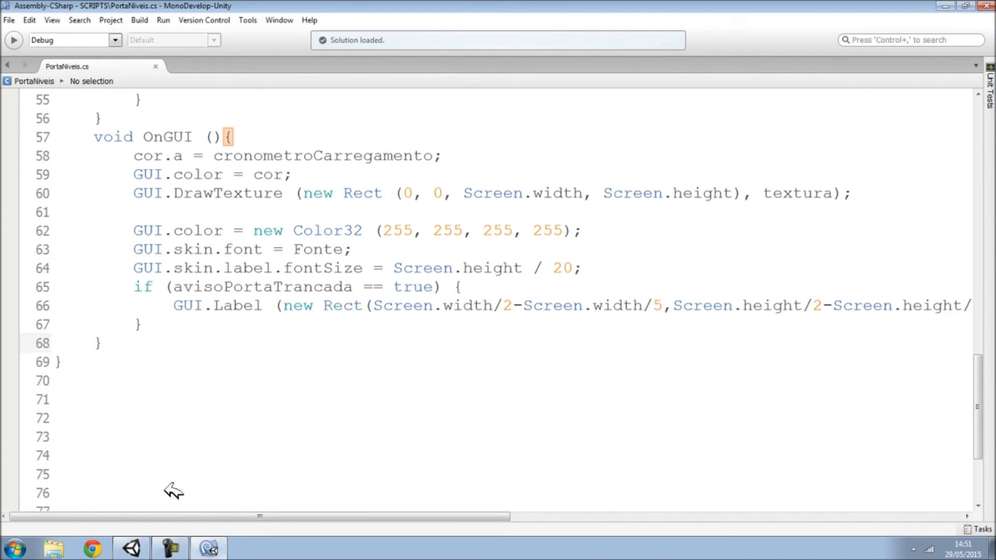
key(alt+Tab)
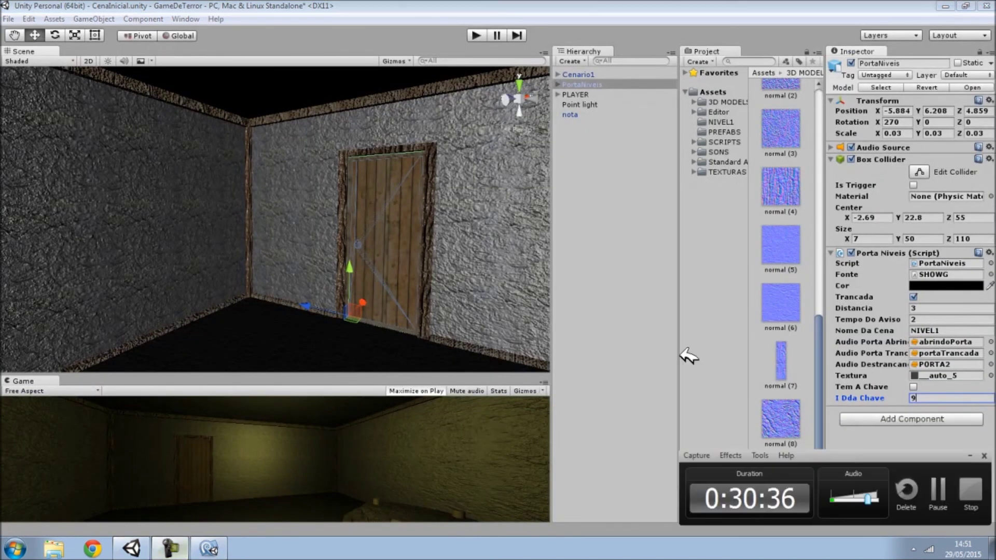